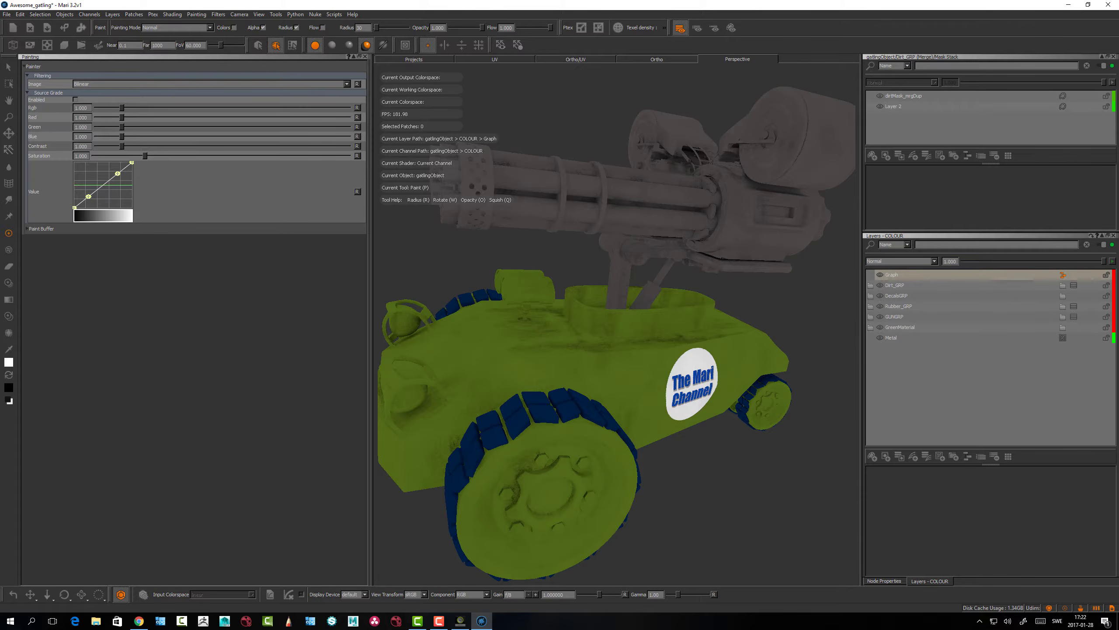
# Show the Node Graph palette for the Graph layer
pyautogui.rightClick(813, 22)
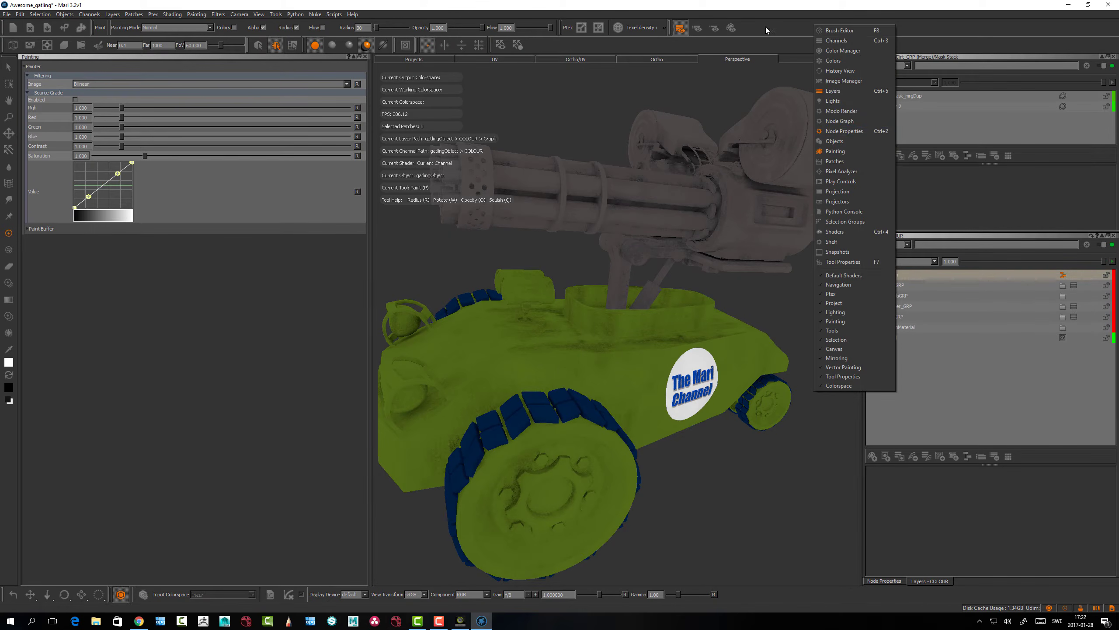
pyautogui.click(767, 28)
pyautogui.rightClick(808, 35)
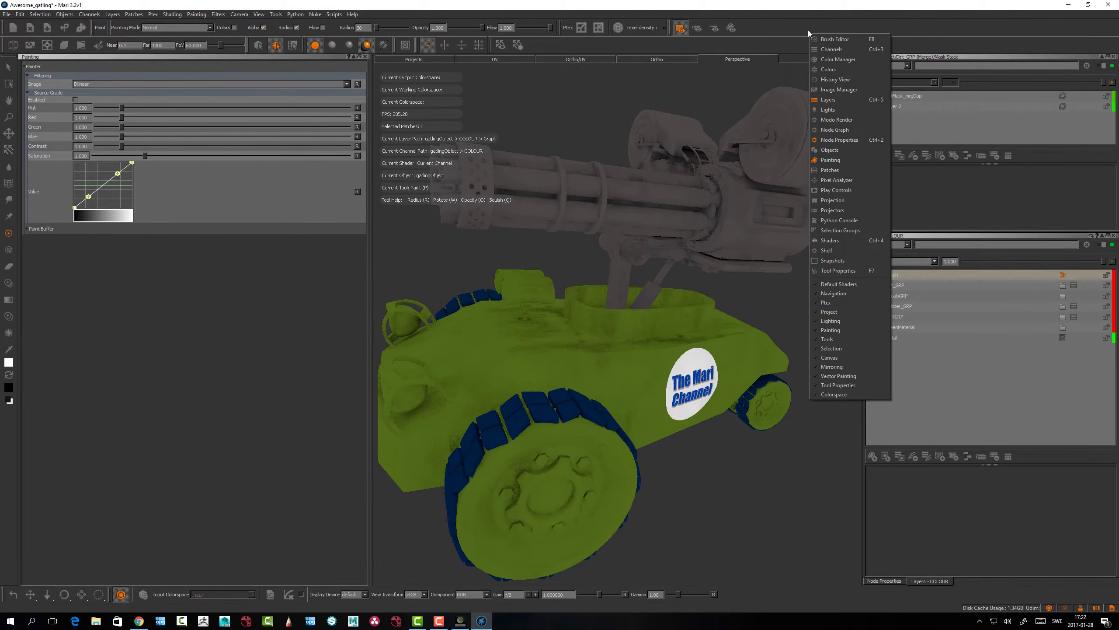
pyautogui.click(825, 130)
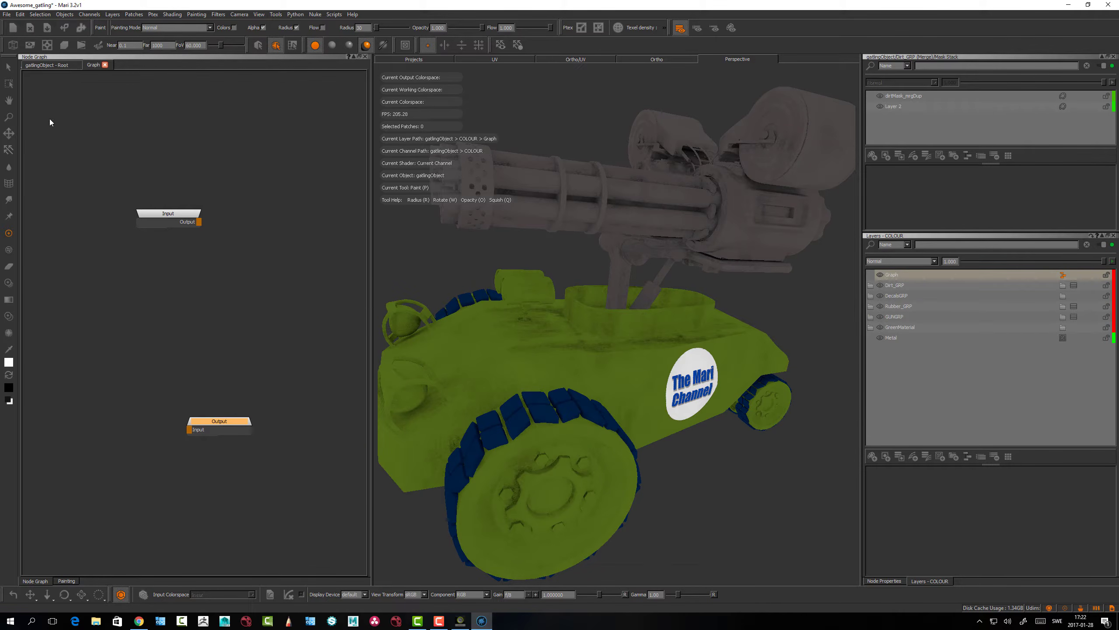
# Move the Input and Output nodes further apart in the node graph to make room between them
pyautogui.moveTo(179, 218); pyautogui.dragTo(162, 222)
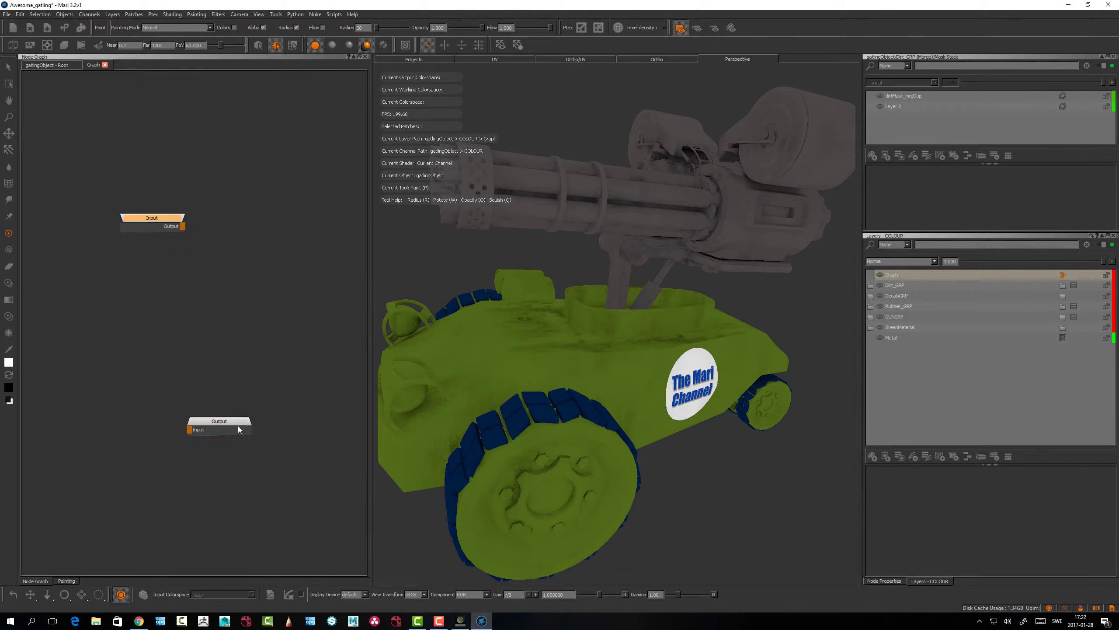
pyautogui.moveTo(240, 429); pyautogui.dragTo(266, 418)
pyautogui.moveTo(158, 214); pyautogui.dragTo(145, 205)
pyautogui.moveTo(257, 418); pyautogui.dragTo(266, 417)
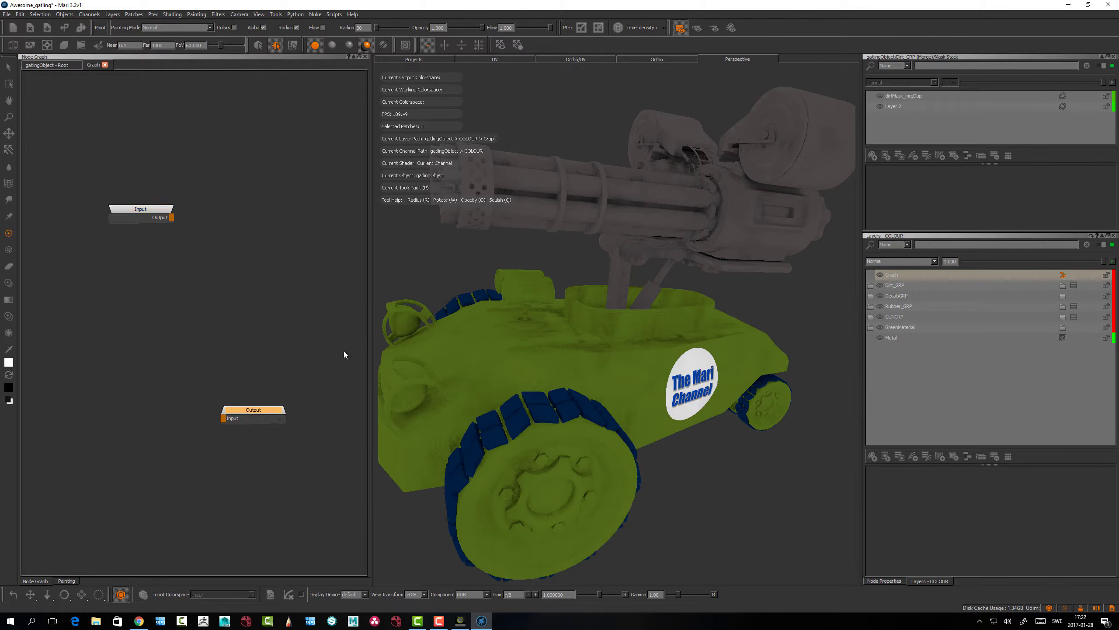
pyautogui.keyDown('alt'); pyautogui.moveTo(555, 401); pyautogui.dragTo(562, 399); pyautogui.keyUp('alt')
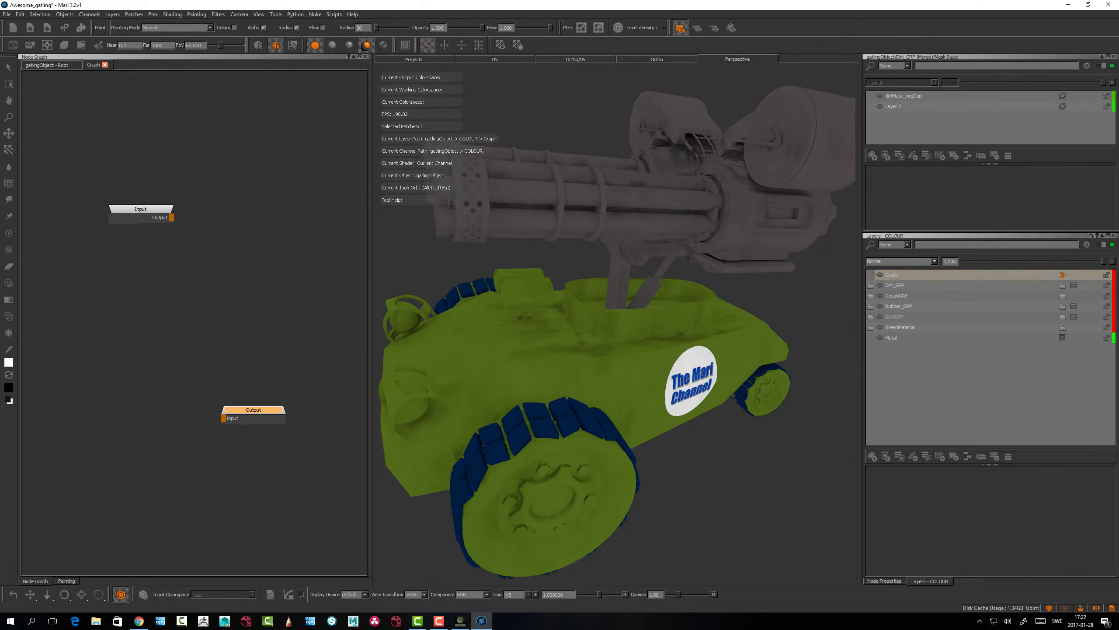
# Create a Cloud node and place it between the Input and Output nodes
pyautogui.click(250, 362)
pyautogui.scroll(1, 248, 355)
pyautogui.moveTo(248, 371); pyautogui.dragTo(246, 332, button='middle')
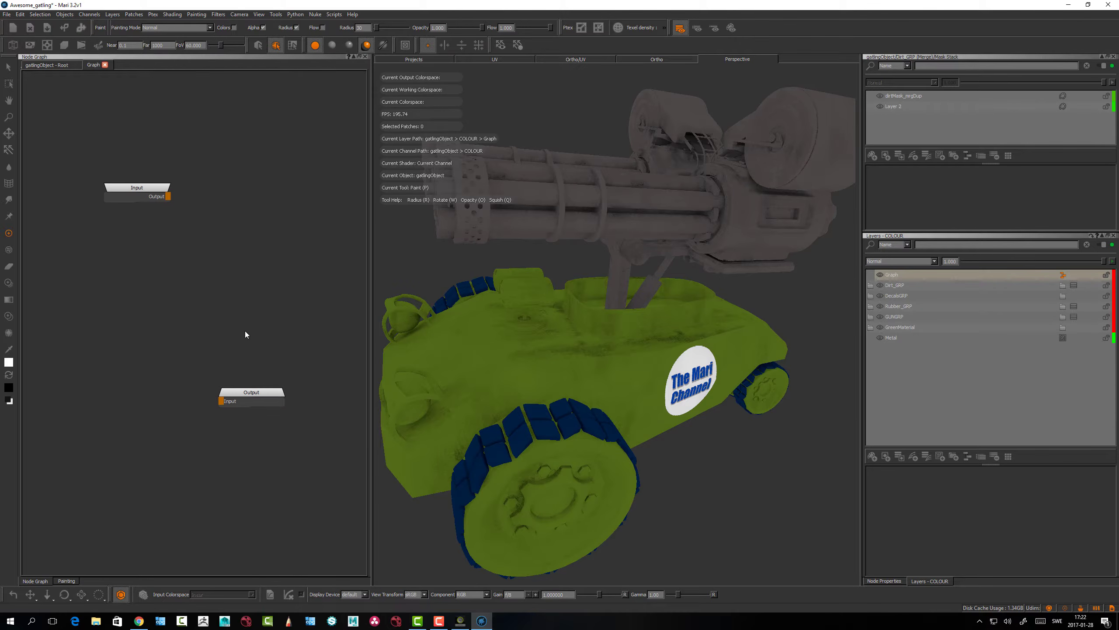
pyautogui.press('Tab')
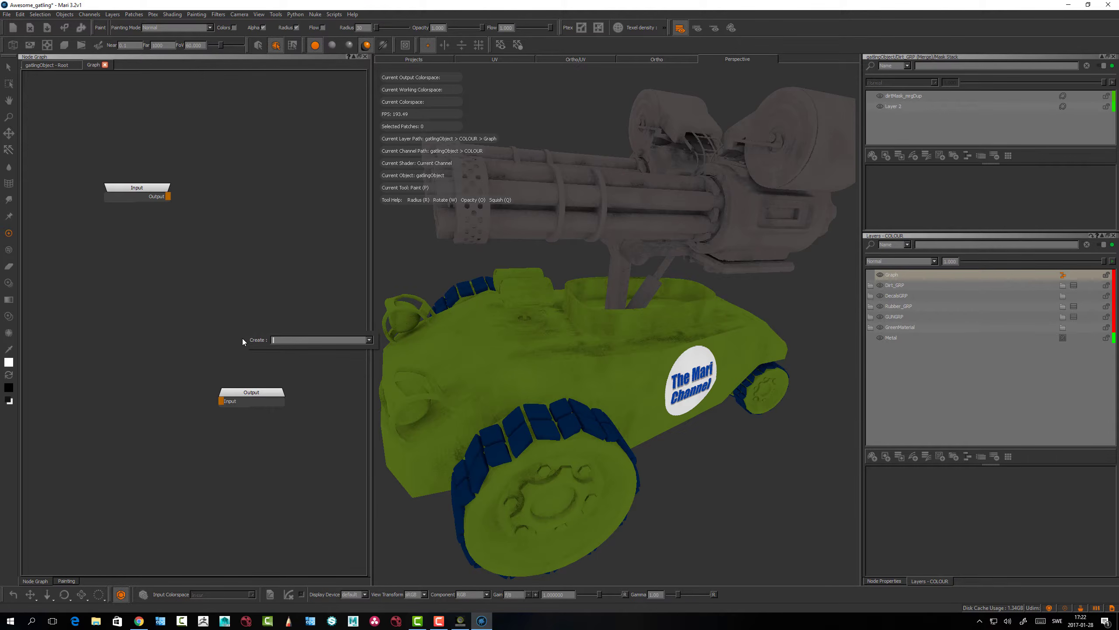
pyautogui.write('clo')
pyautogui.press('Return')
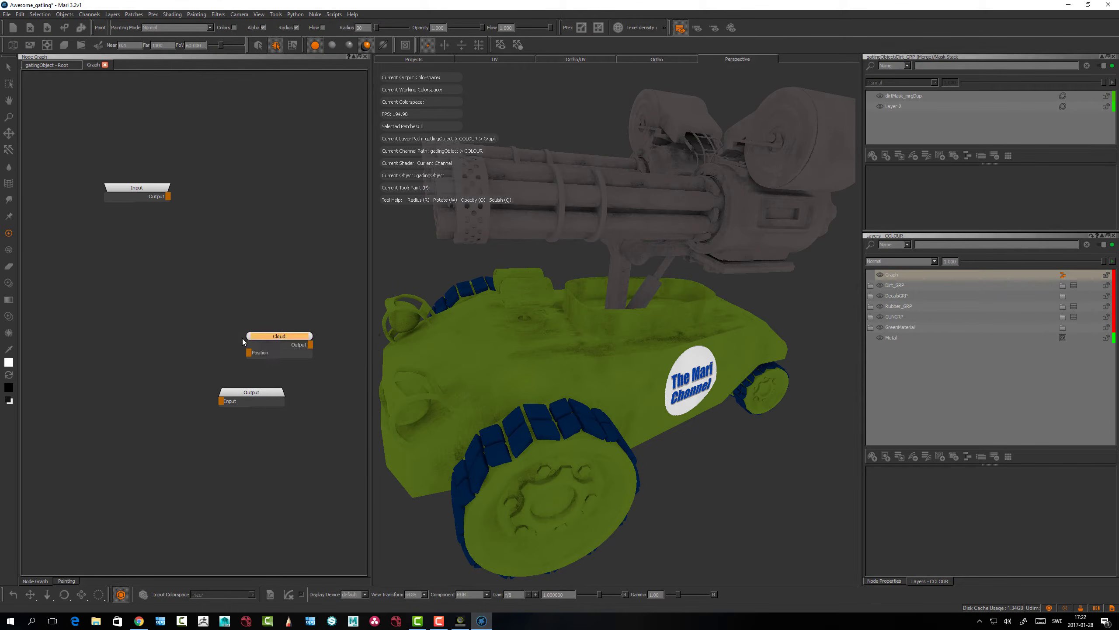
pyautogui.moveTo(282, 332); pyautogui.dragTo(185, 318)
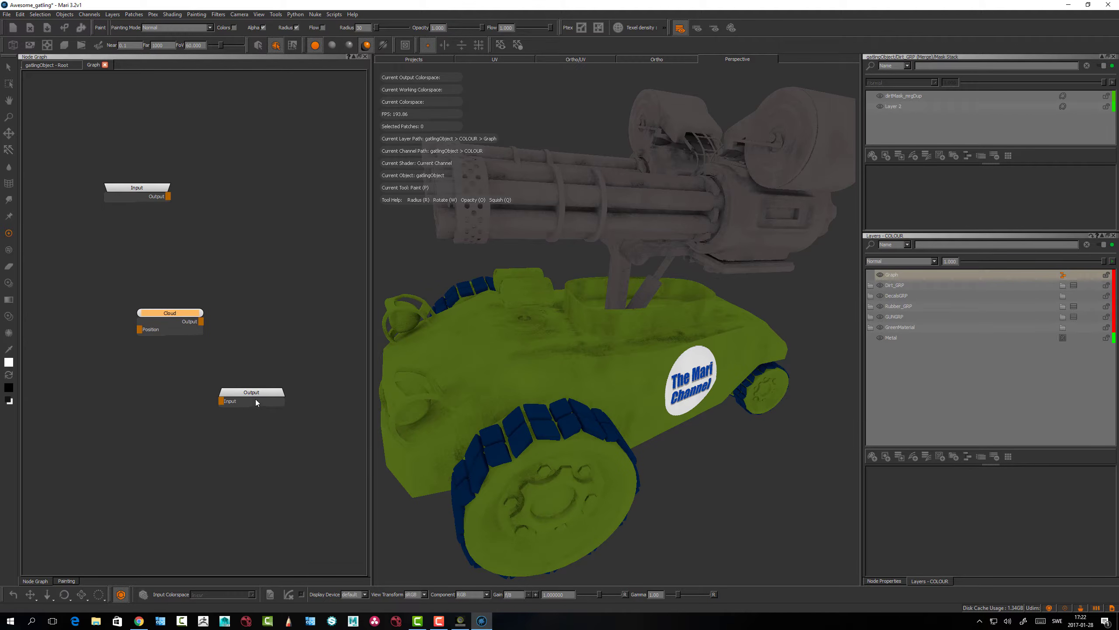
pyautogui.moveTo(256, 402); pyautogui.dragTo(286, 382)
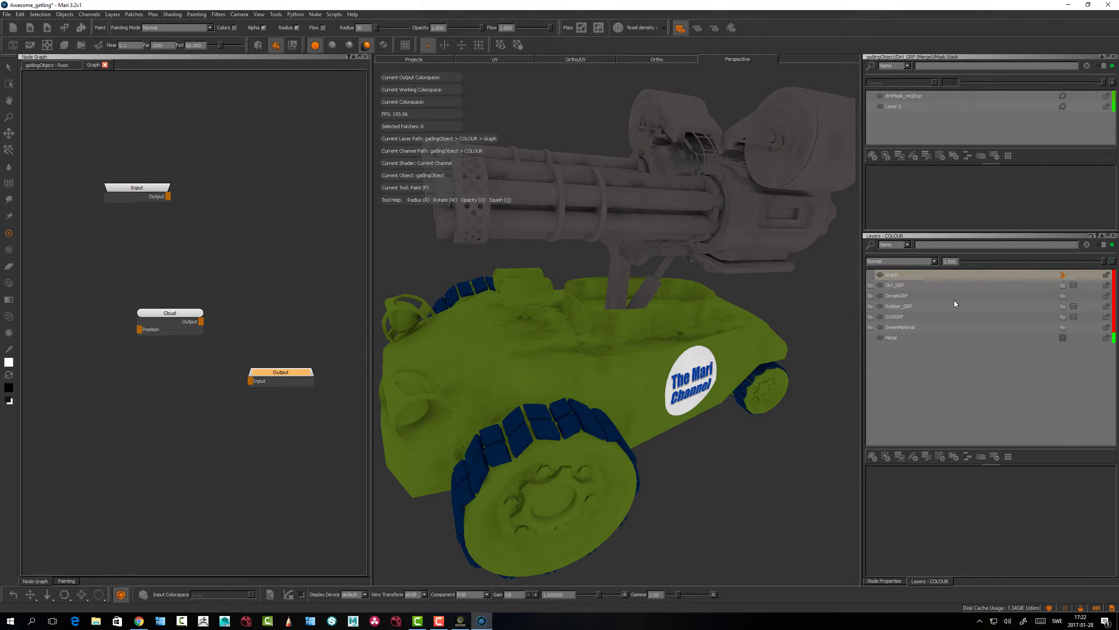
# Connect the Cloud node's Output port to the Output node's Input port and spread the two nodes apart
pyautogui.keyDown('alt'); pyautogui.moveTo(488, 318); pyautogui.dragTo(493, 340); pyautogui.keyUp('alt')
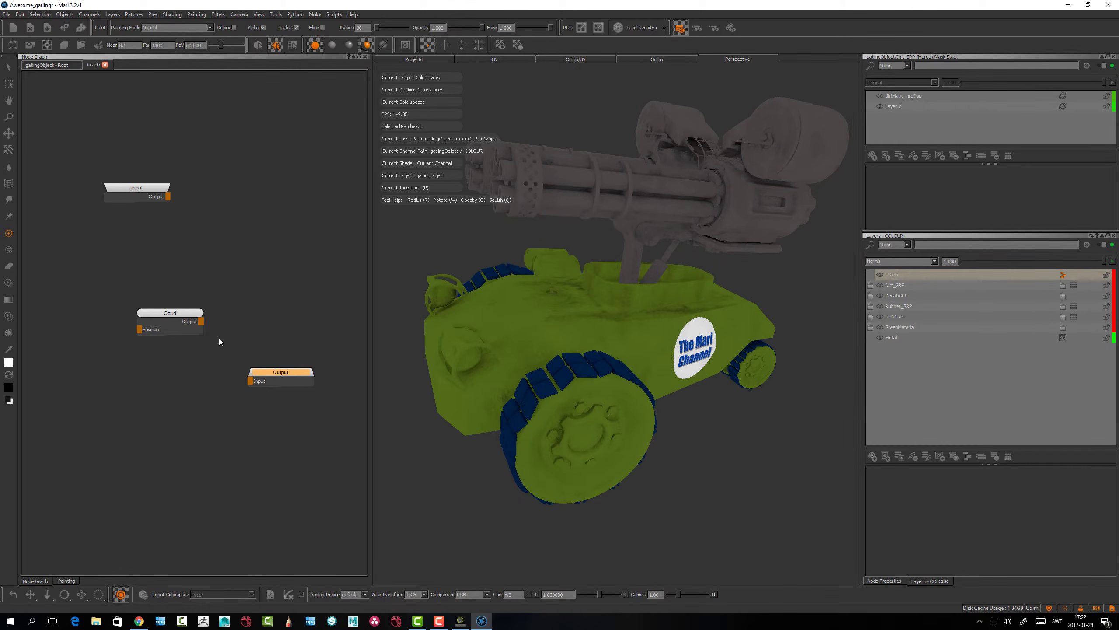
pyautogui.moveTo(180, 314); pyautogui.dragTo(144, 304)
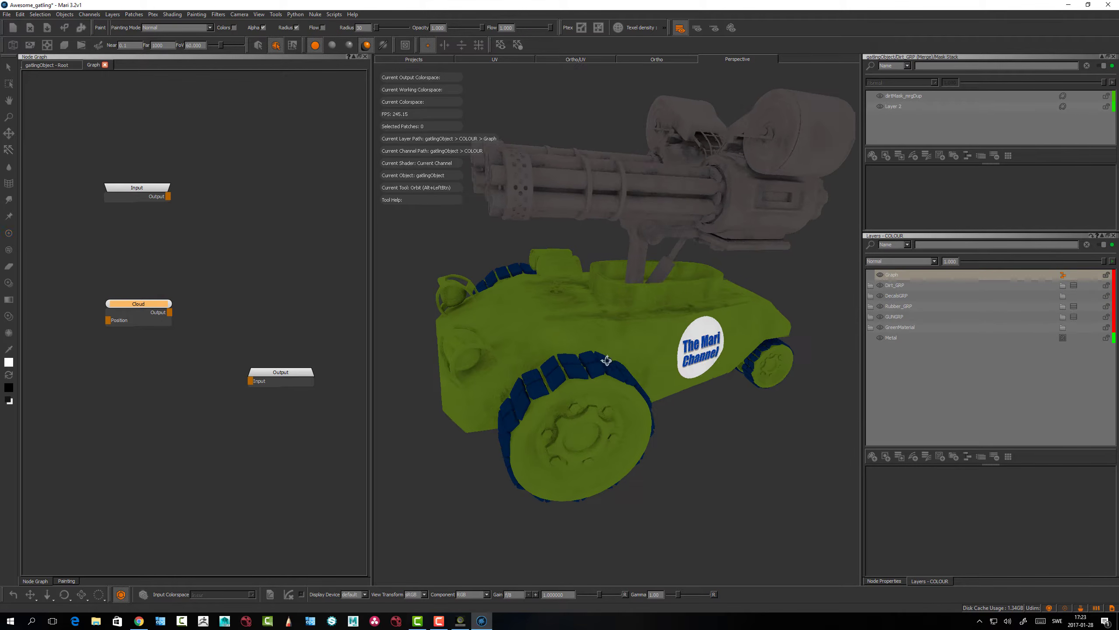
pyautogui.keyDown('alt'); pyautogui.moveTo(586, 370); pyautogui.dragTo(602, 365); pyautogui.keyUp('alt')
pyautogui.moveTo(170, 312); pyautogui.dragTo(250, 380)
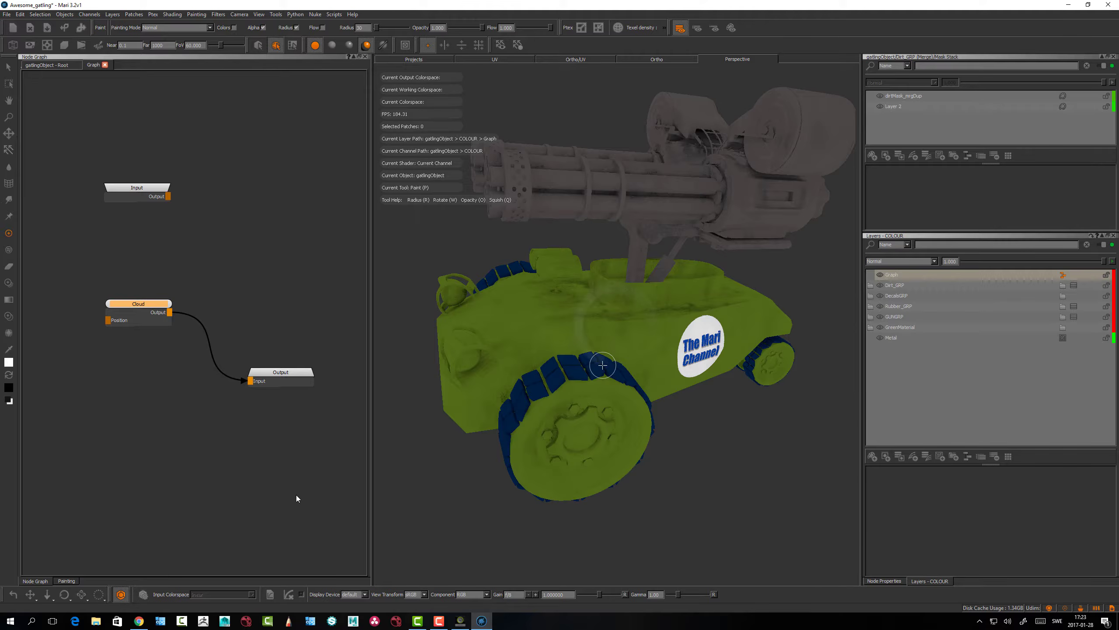
pyautogui.keyDown('alt'); pyautogui.moveTo(616, 369); pyautogui.dragTo(665, 392); pyautogui.keyUp('alt')
pyautogui.moveTo(135, 303); pyautogui.dragTo(117, 303)
pyautogui.moveTo(296, 378); pyautogui.dragTo(306, 383)
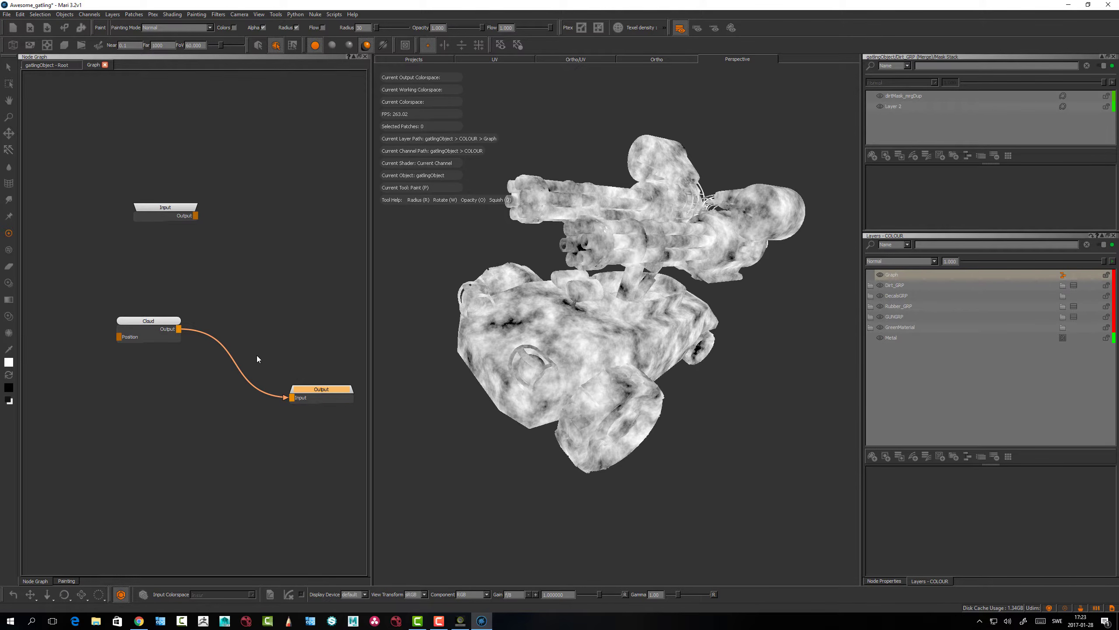
# Shift the Cloud node further away from the Output node and widen the Node Graph palette slightly
pyautogui.moveTo(166, 325); pyautogui.dragTo(150, 323)
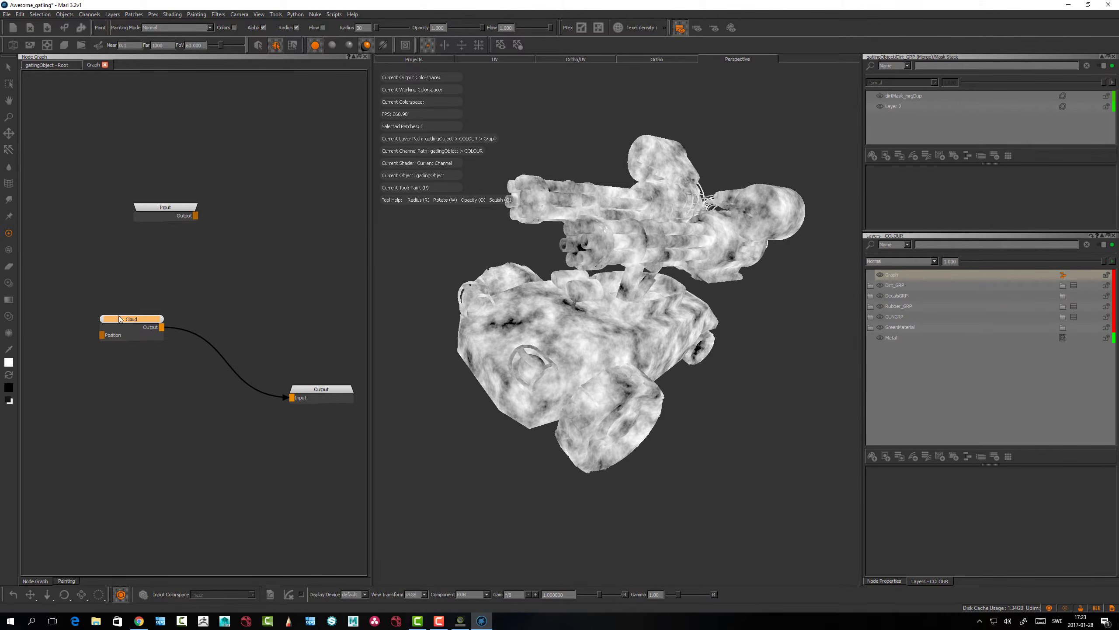
pyautogui.moveTo(129, 317); pyautogui.dragTo(124, 315)
pyautogui.moveTo(223, 288); pyautogui.dragTo(270, 296, button='middle')
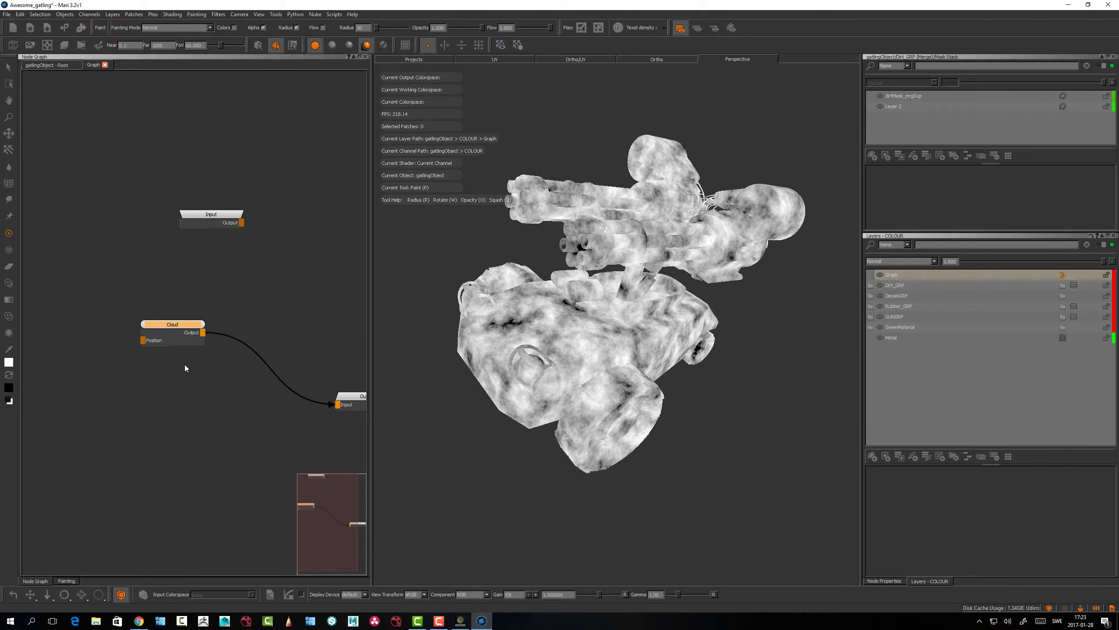
pyautogui.scroll(-4, 185, 364)
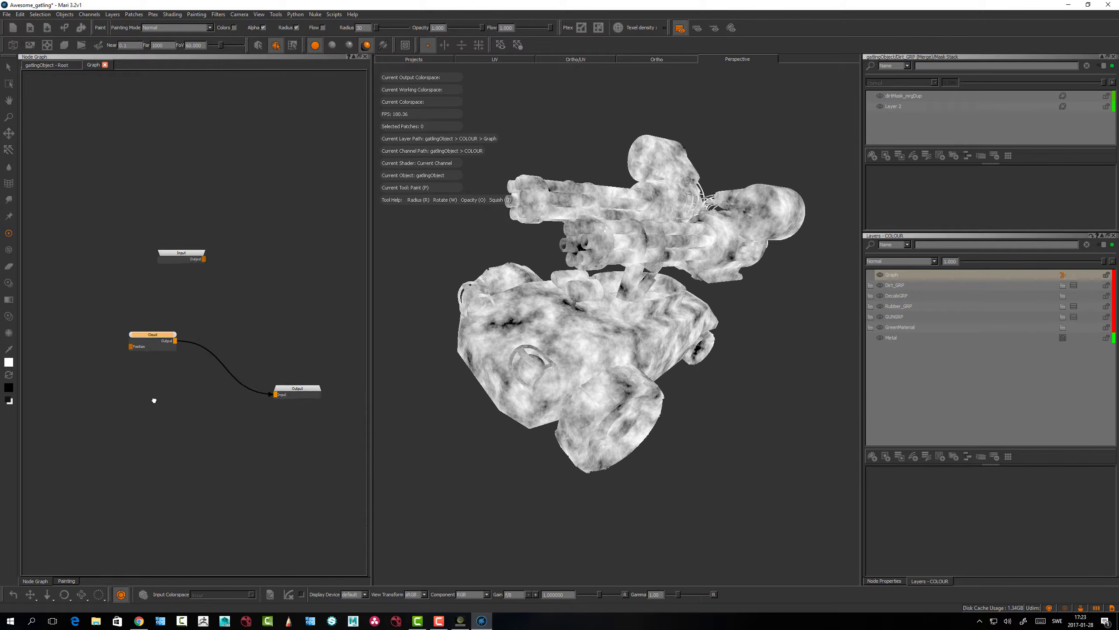
pyautogui.moveTo(153, 400); pyautogui.dragTo(150, 401, button='middle')
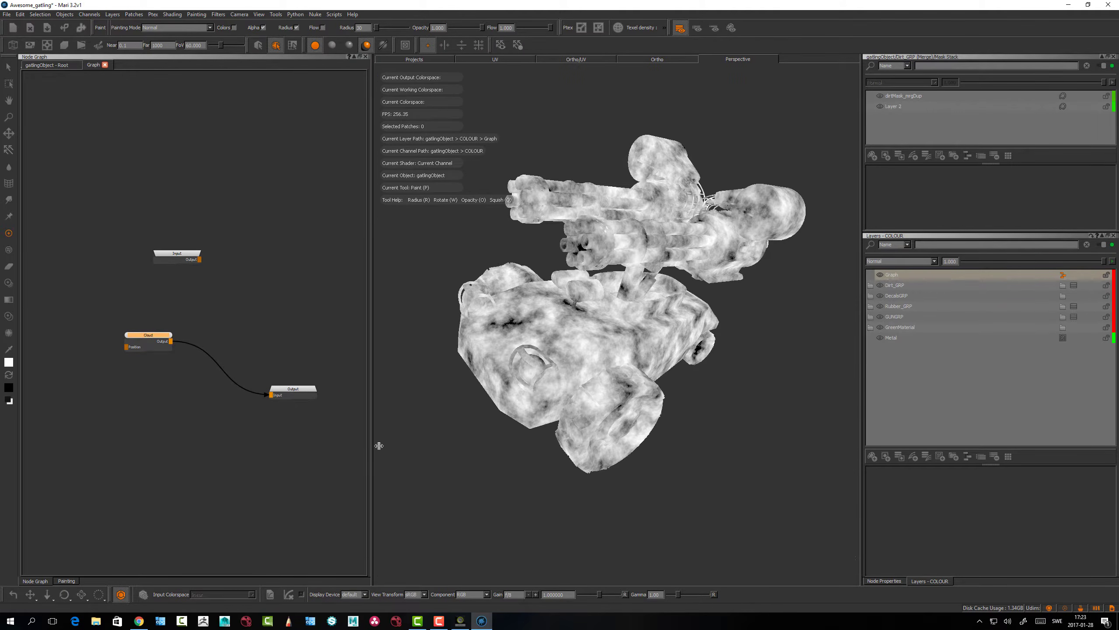
pyautogui.moveTo(373, 447); pyautogui.dragTo(379, 474)
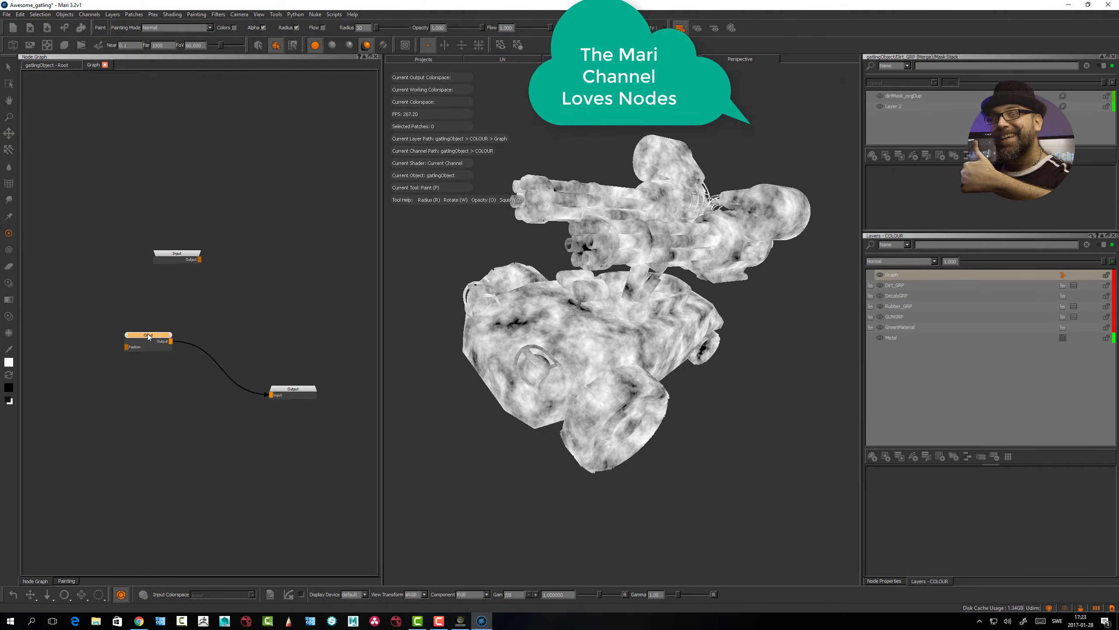
# Delete the Cloud node that is connected to the Output node
pyautogui.moveTo(148, 339); pyautogui.dragTo(145, 347)
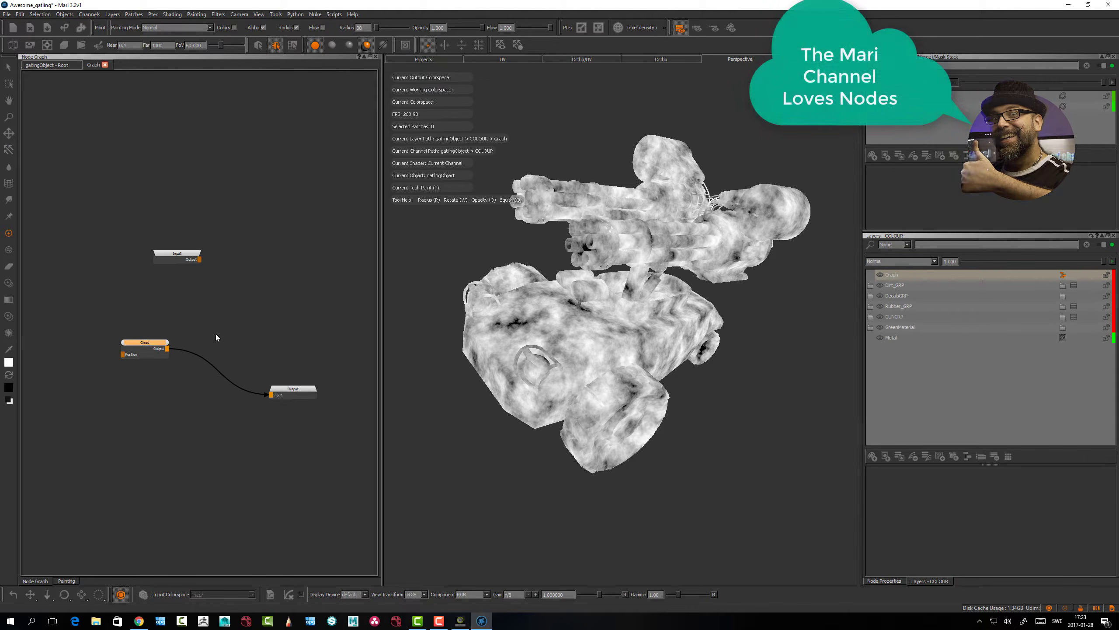
pyautogui.moveTo(197, 328); pyautogui.dragTo(250, 325, button='middle')
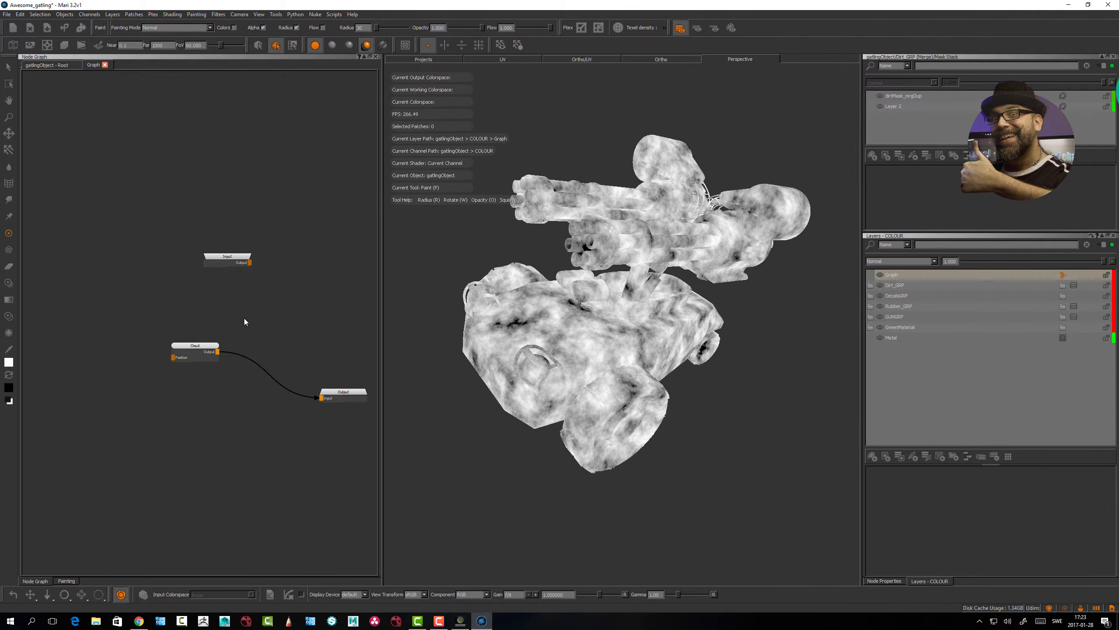
pyautogui.moveTo(208, 348); pyautogui.dragTo(197, 348)
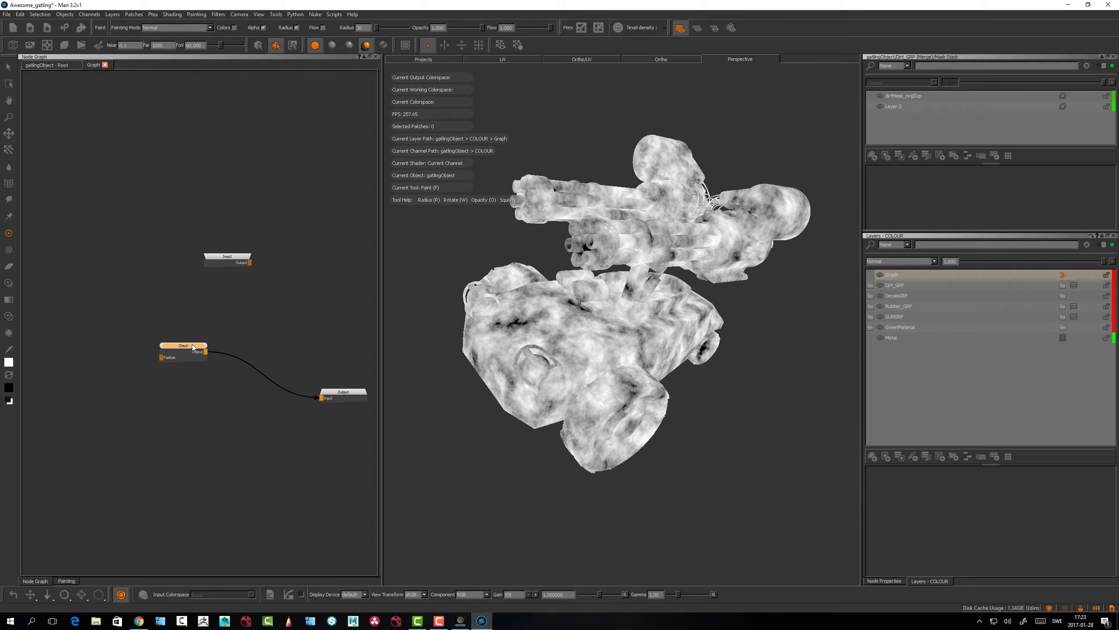
pyautogui.moveTo(192, 345); pyautogui.dragTo(184, 347)
pyautogui.moveTo(224, 309); pyautogui.dragTo(243, 301, button='middle')
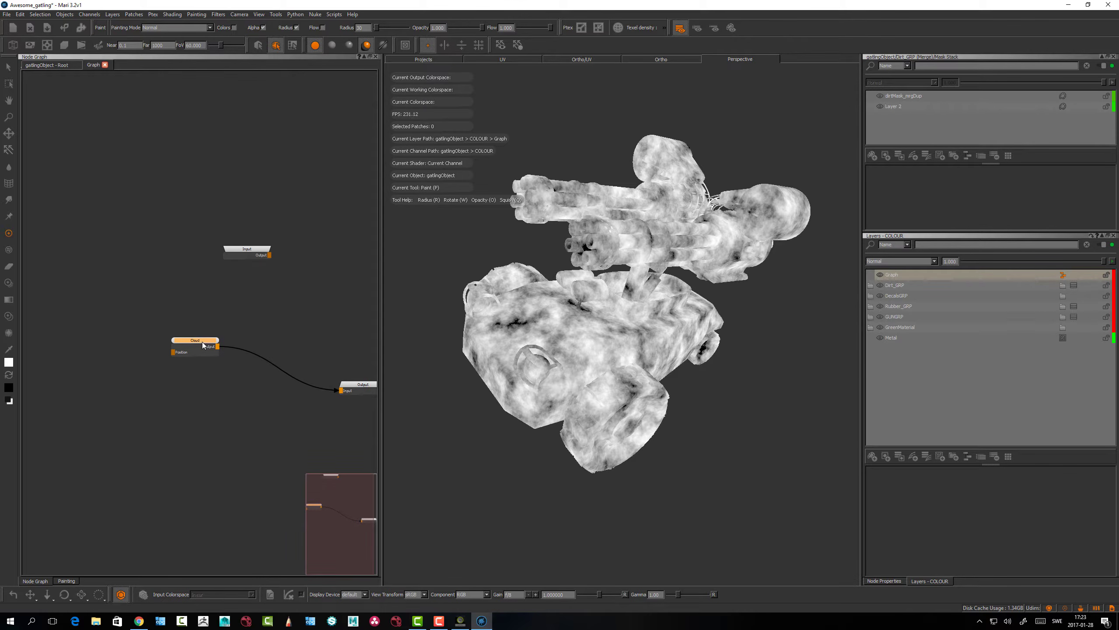
pyautogui.moveTo(202, 341); pyautogui.dragTo(181, 343)
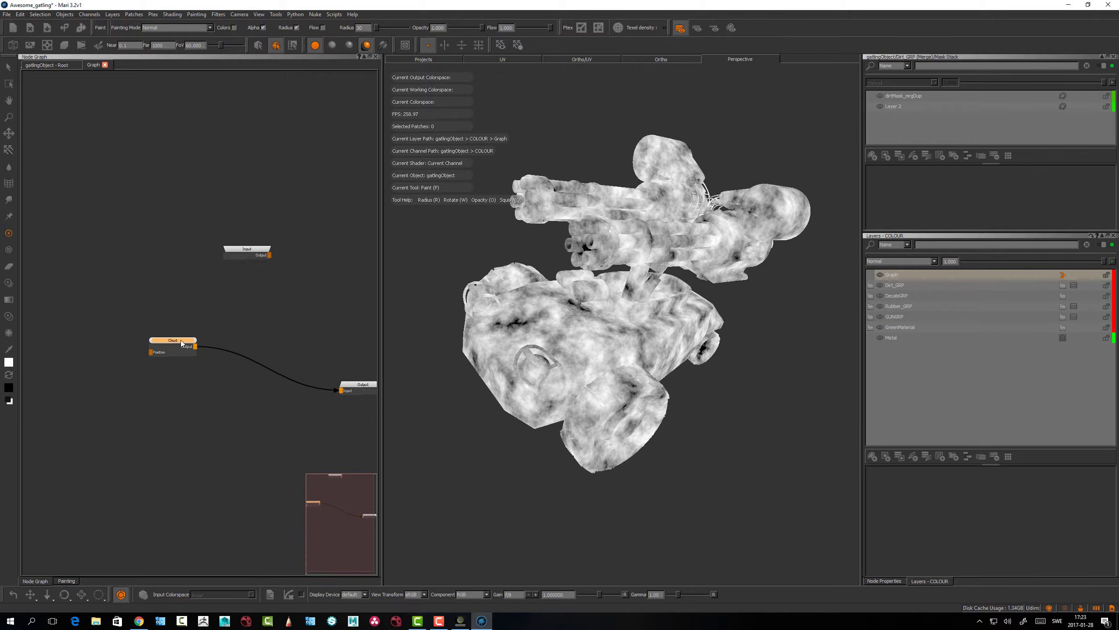
pyautogui.press('Delete')
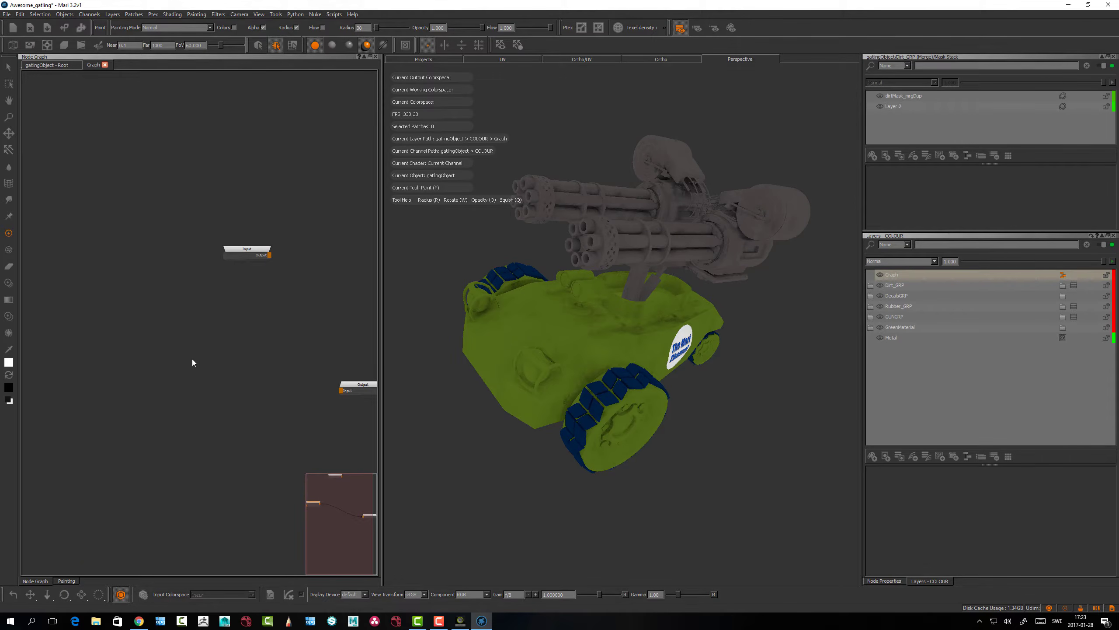
# Add a fresh Cloud node and leave it unconnected, away from the Output node
pyautogui.press('Tab')
pyautogui.write('clo')
pyautogui.press('Return')
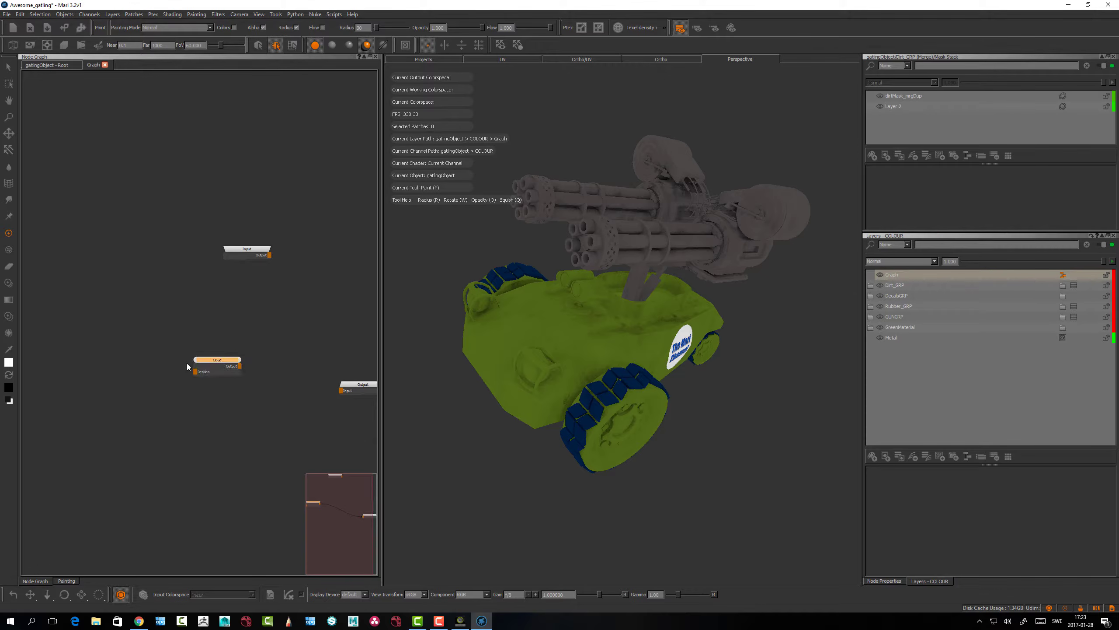
pyautogui.moveTo(214, 357); pyautogui.dragTo(341, 391)
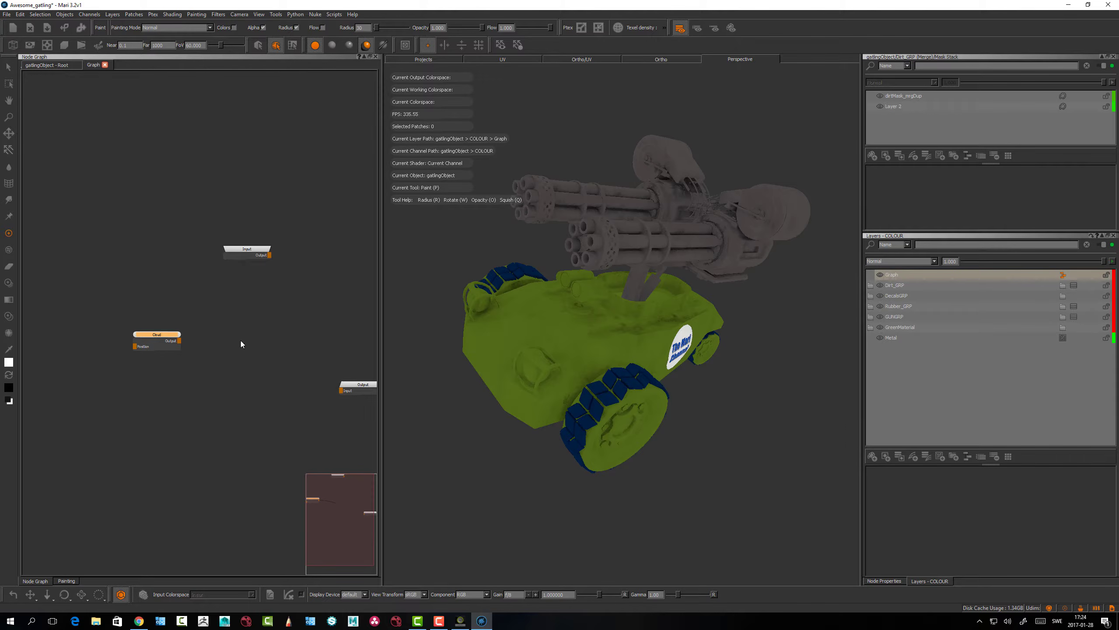
pyautogui.scroll(-1, 241, 340)
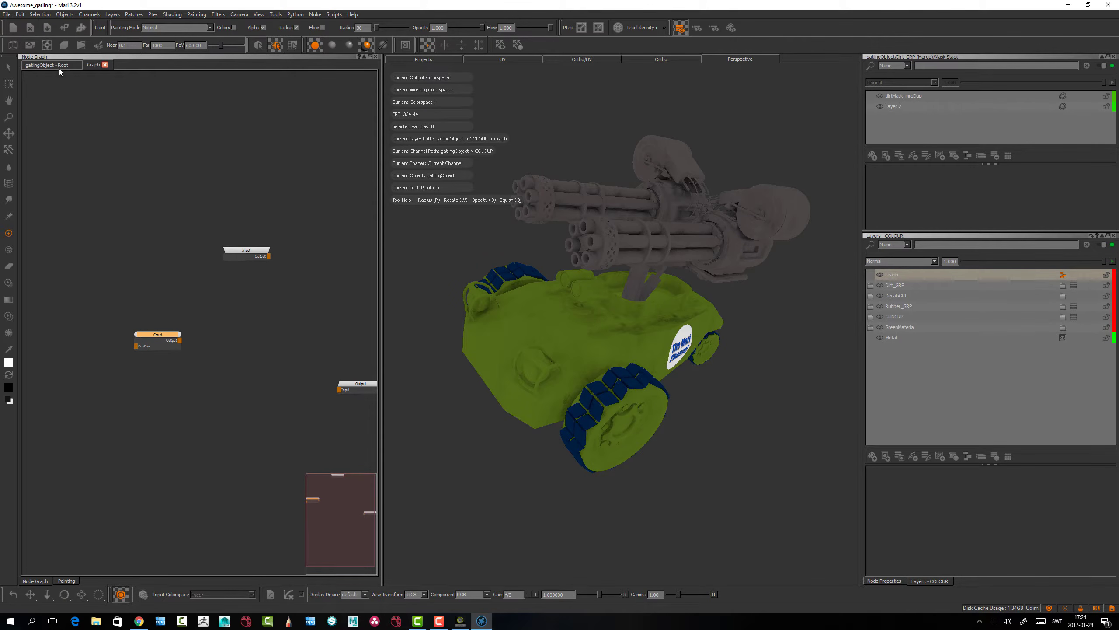
# Set the Node Graph preference Default Port Display to No Port List (Vertical) and accept the preferences
pyautogui.click(20, 14)
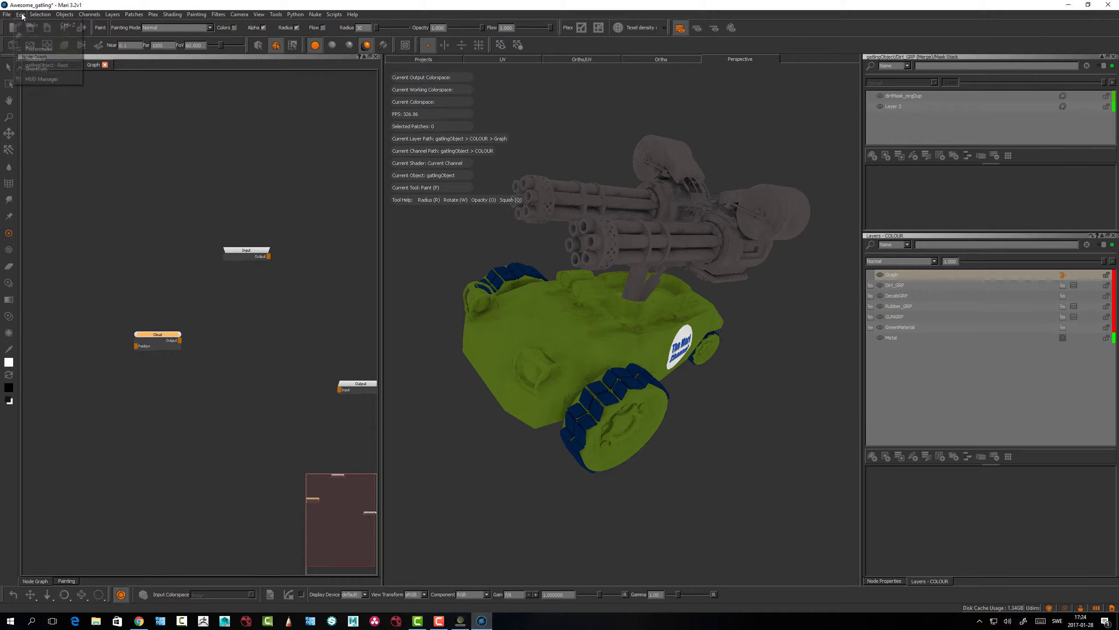
pyautogui.click(38, 49)
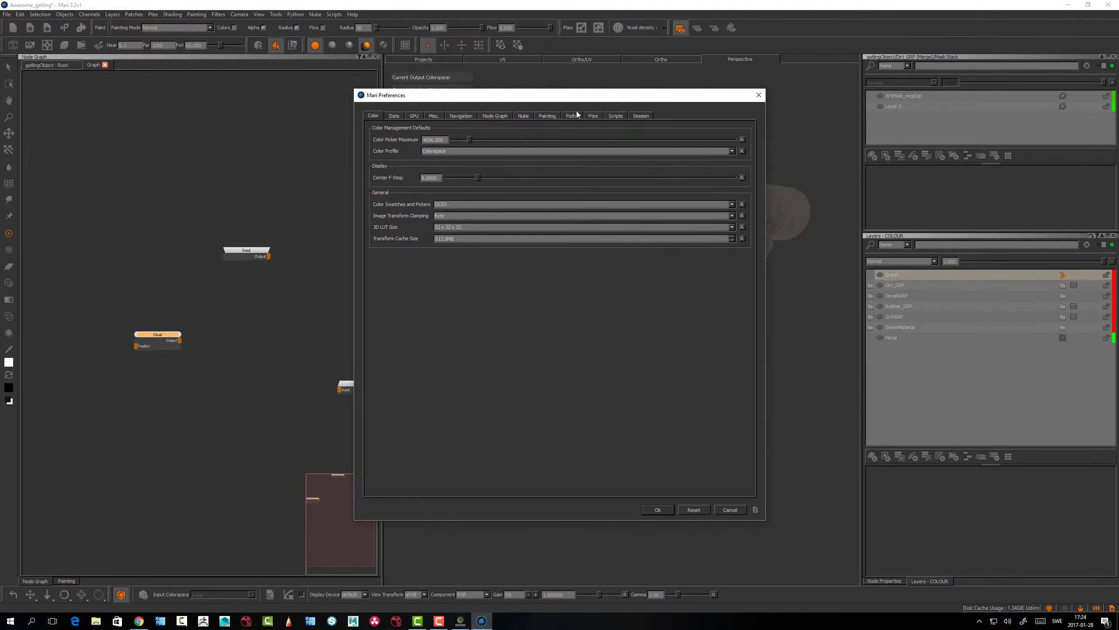
pyautogui.click(495, 115)
pyautogui.click(451, 172)
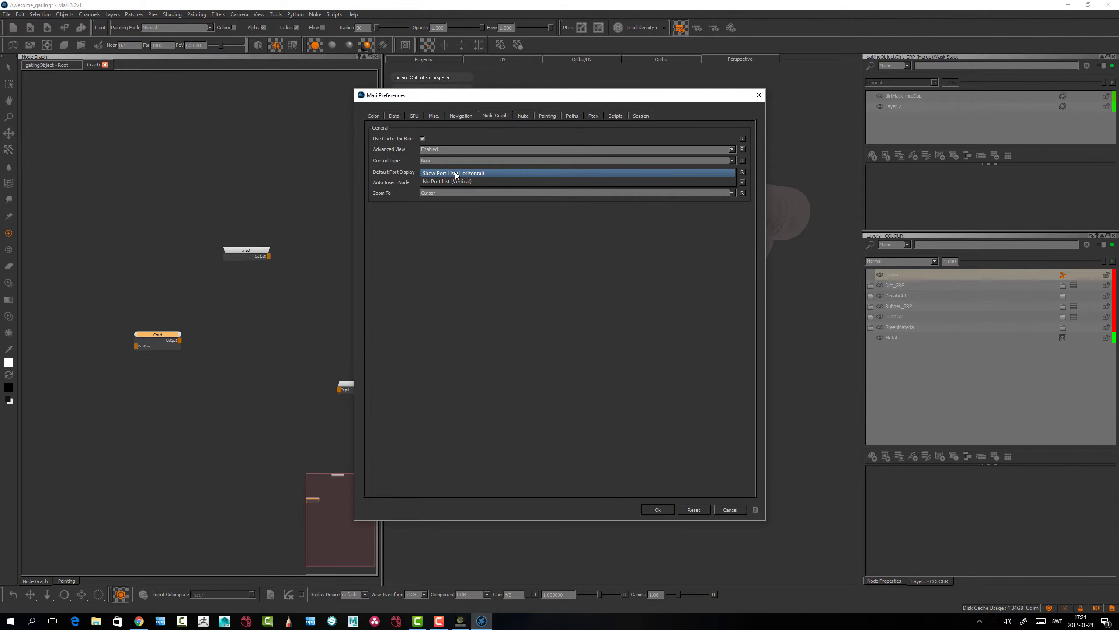
pyautogui.click(460, 182)
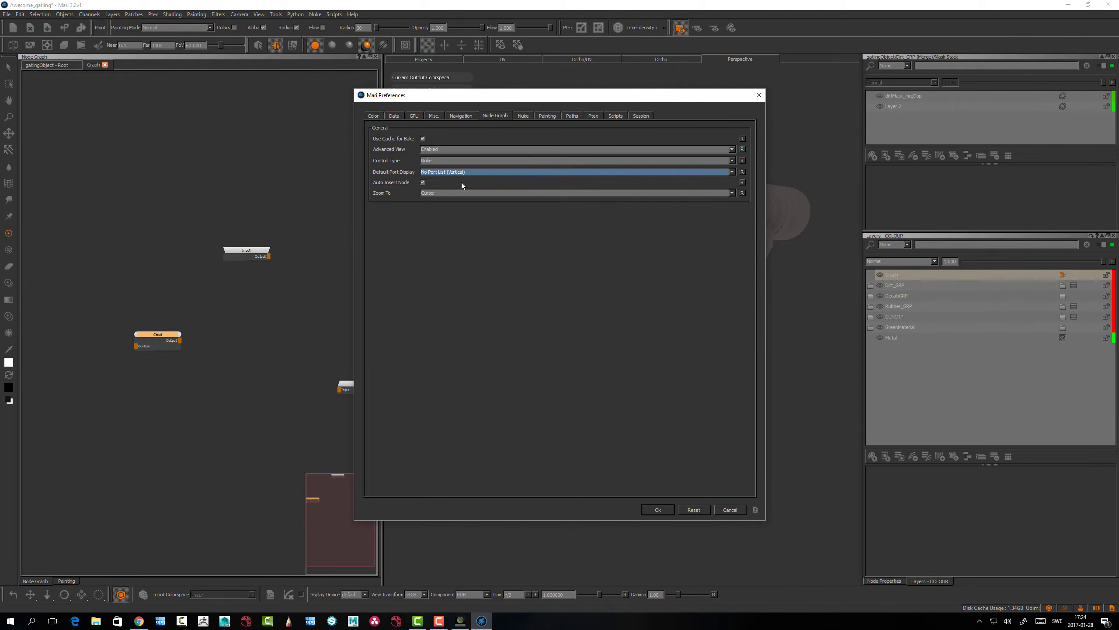
pyautogui.click(659, 509)
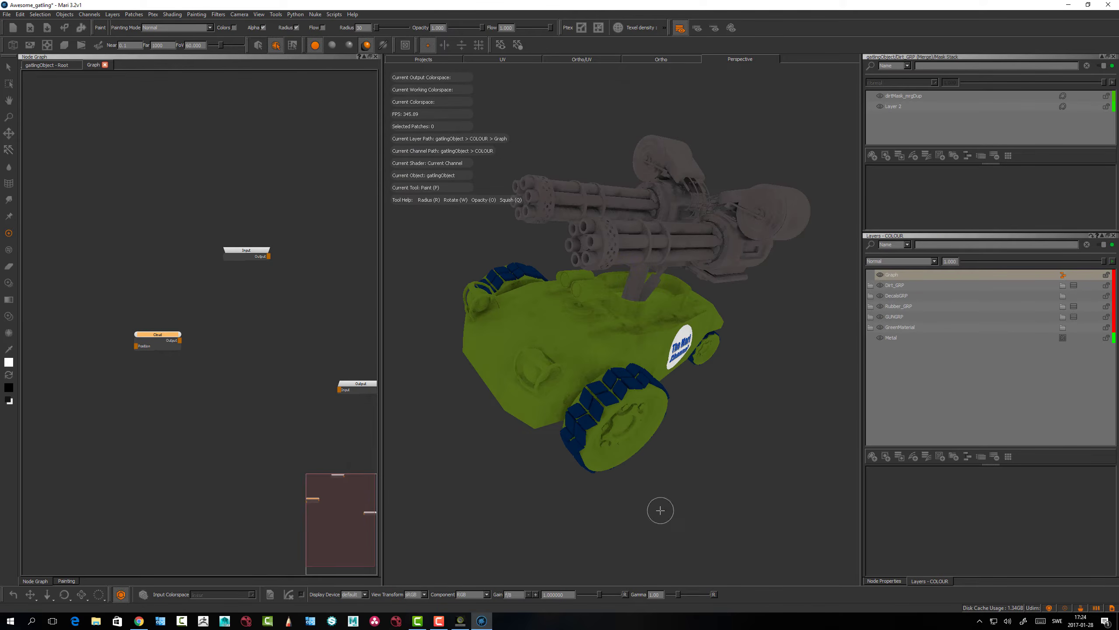
pyautogui.scroll(-1, 231, 365)
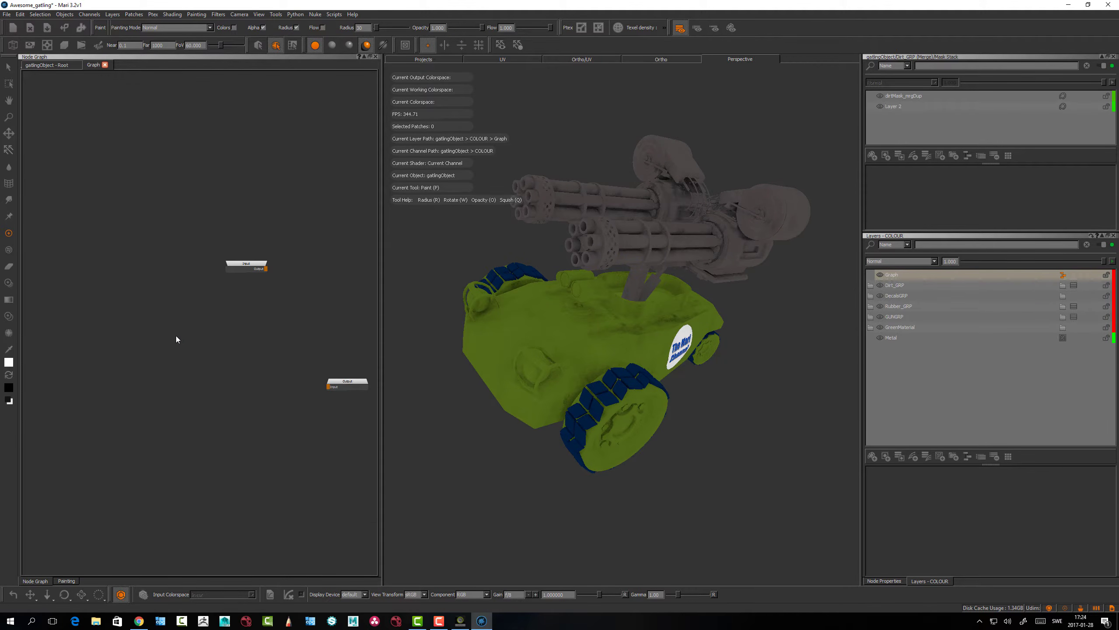
# Add an unconnected Cloud node to the graph and shift the Output node so that it sits beside it
pyautogui.press('Tab')
pyautogui.write('clou')
pyautogui.press('Return')
pyautogui.scroll(3, 273, 377)
pyautogui.scroll(-2, 257, 310)
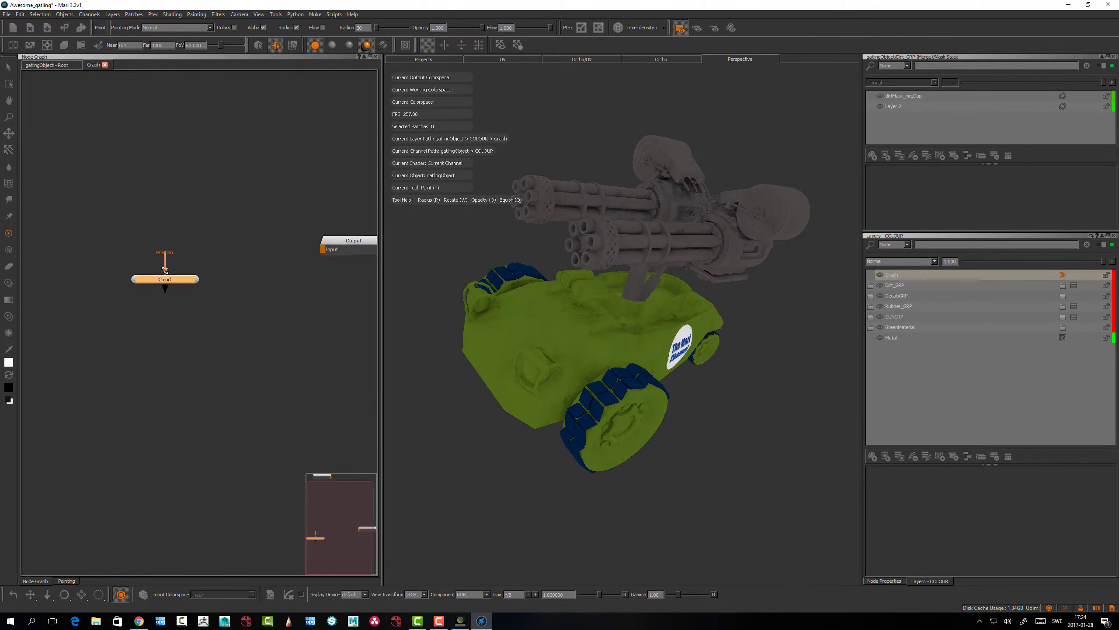
pyautogui.moveTo(325, 256); pyautogui.dragTo(327, 264)
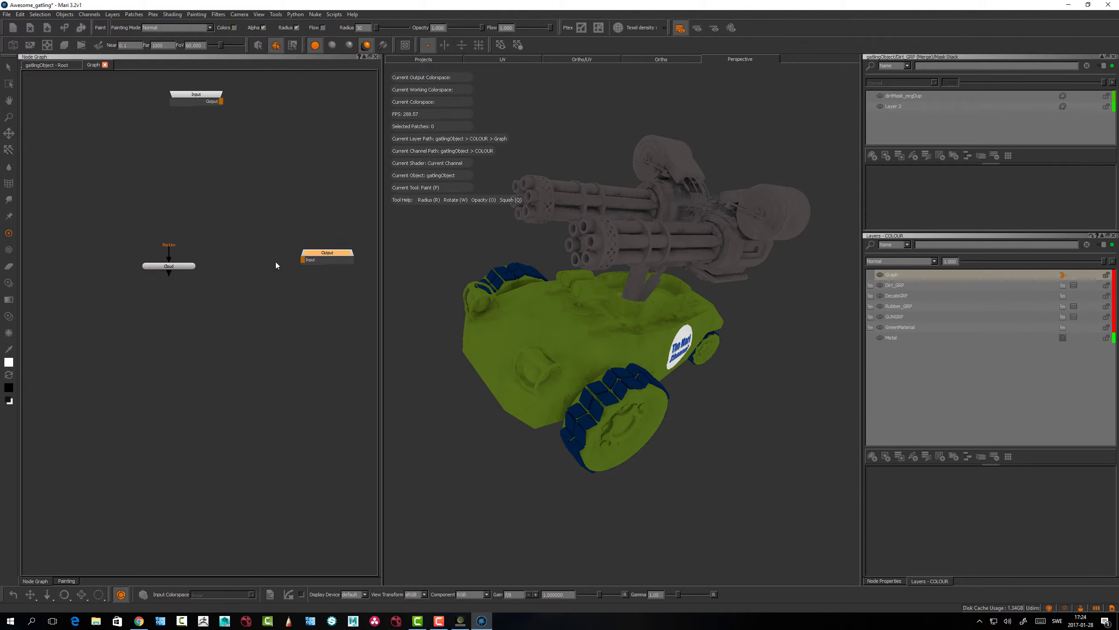
# Add a Merge node below the Cloud node and feed the Cloud output into its Base input
pyautogui.press('m')
pyautogui.moveTo(216, 344); pyautogui.dragTo(169, 272)
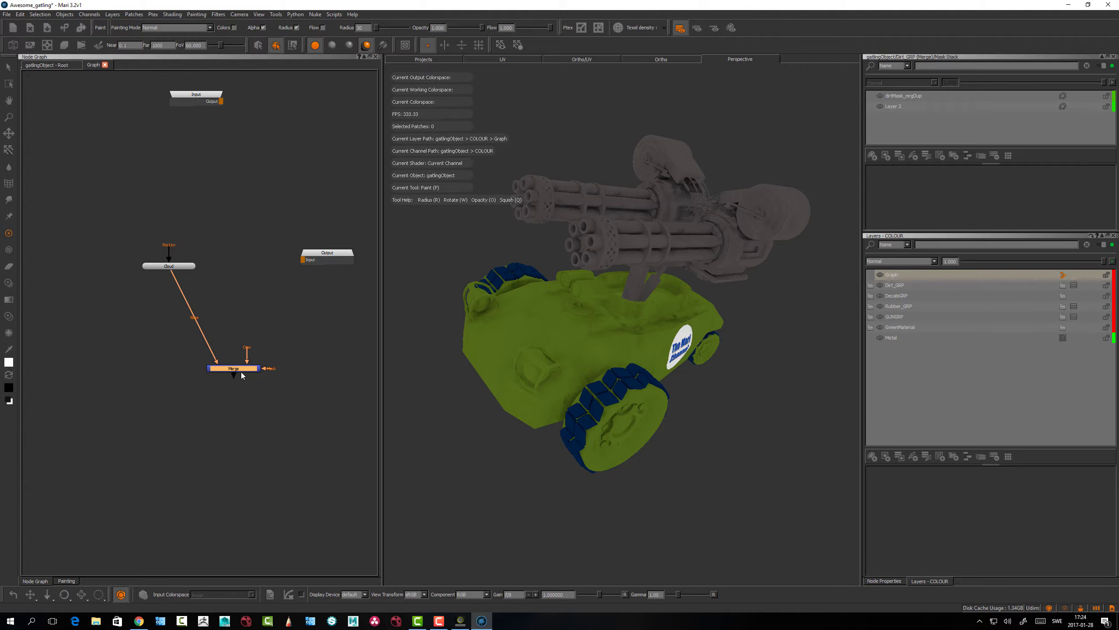
pyautogui.moveTo(241, 372); pyautogui.dragTo(232, 376)
pyautogui.click(177, 266)
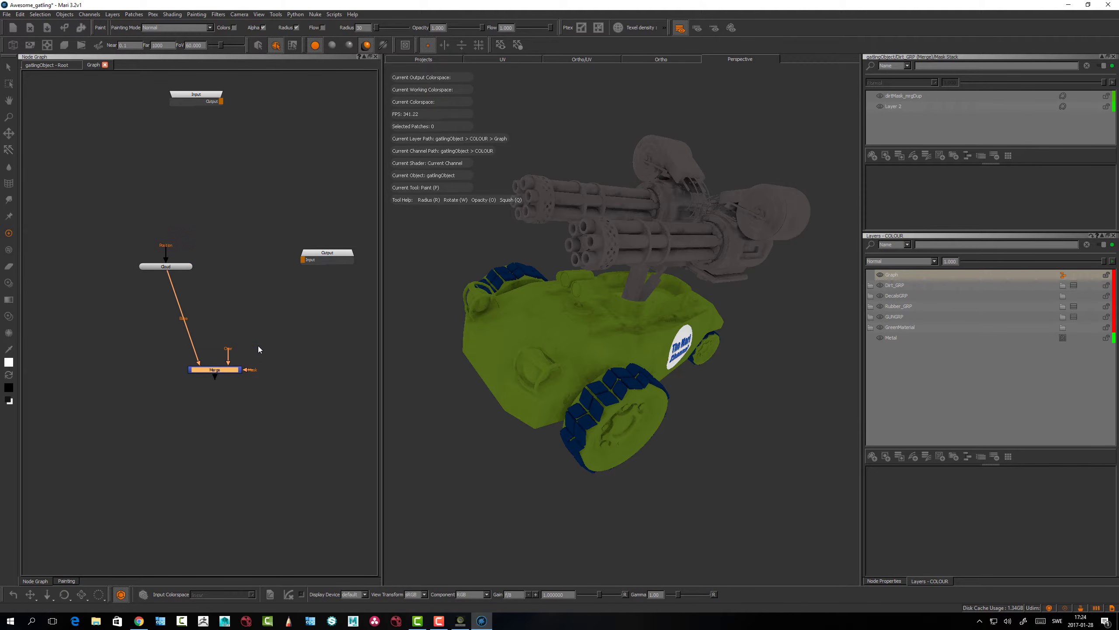
# Move the Output node below the Merge node and connect the Merge output to its Input
pyautogui.moveTo(323, 258); pyautogui.dragTo(353, 318)
pyautogui.moveTo(222, 374); pyautogui.dragTo(340, 445)
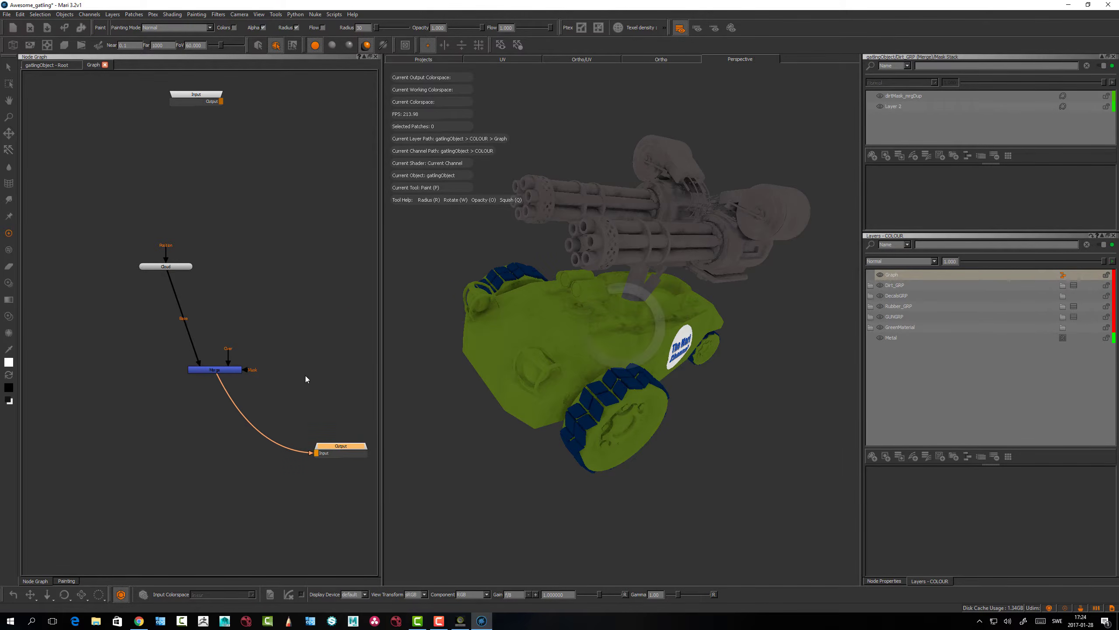
pyautogui.moveTo(234, 371); pyautogui.dragTo(188, 363)
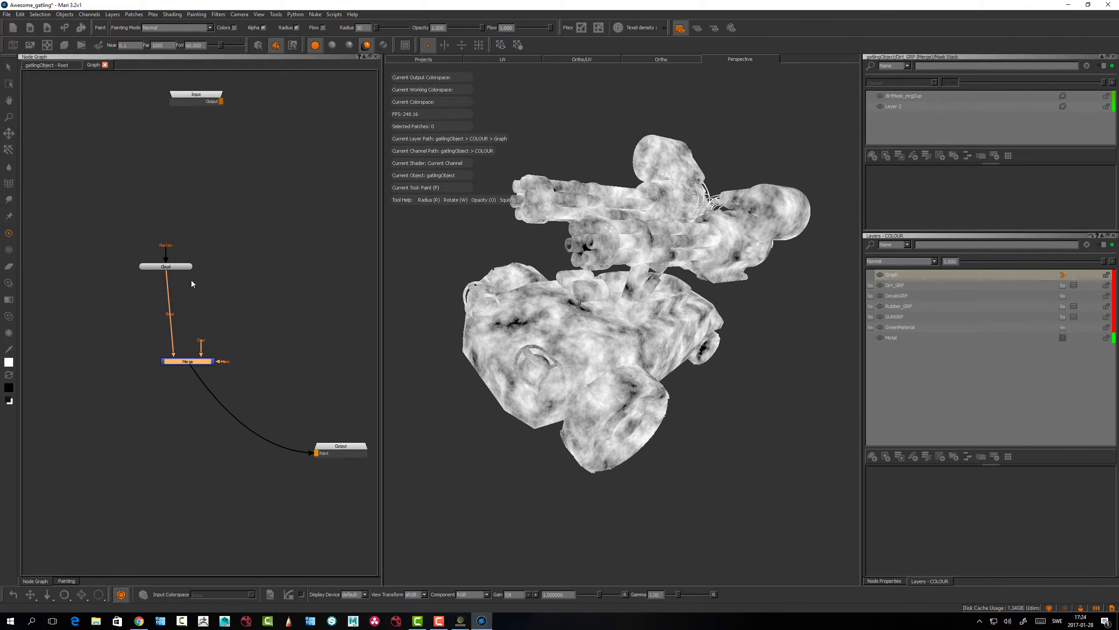
pyautogui.click(179, 267)
pyautogui.moveTo(164, 270); pyautogui.dragTo(167, 280)
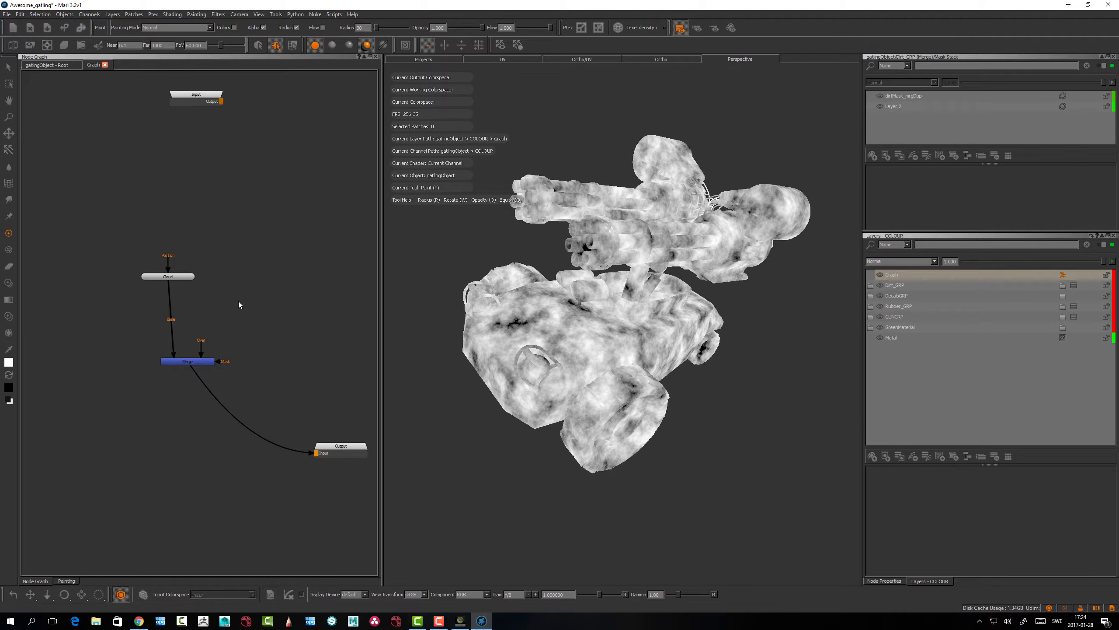
# Add a Perlin node beside the Cloud node and connect it to the Merge node's Over input
pyautogui.press('Tab')
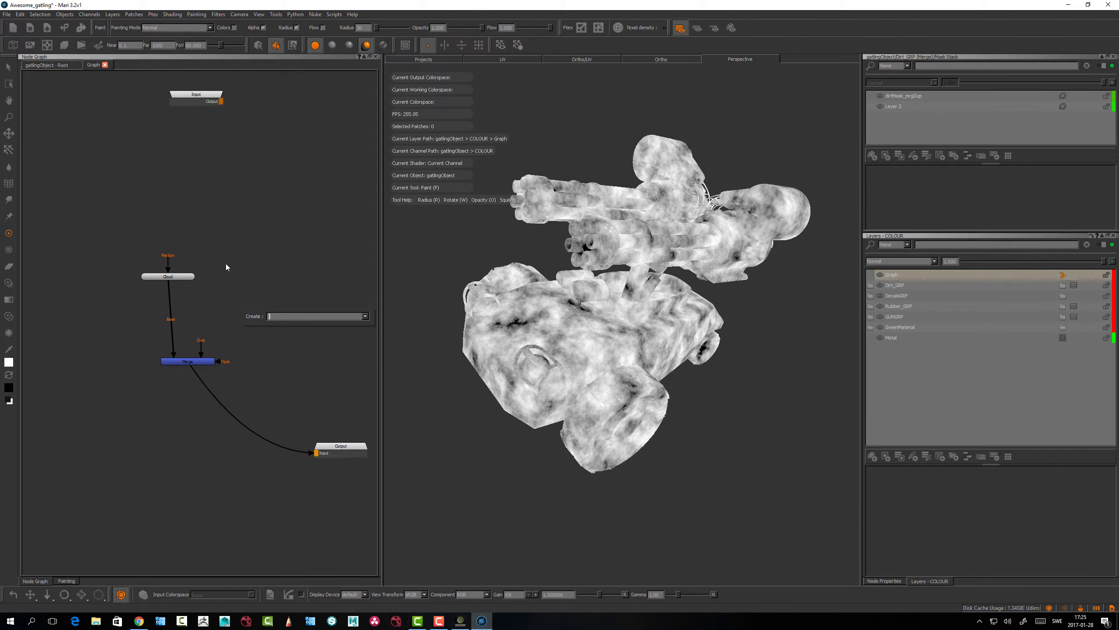
pyautogui.write('perlin')
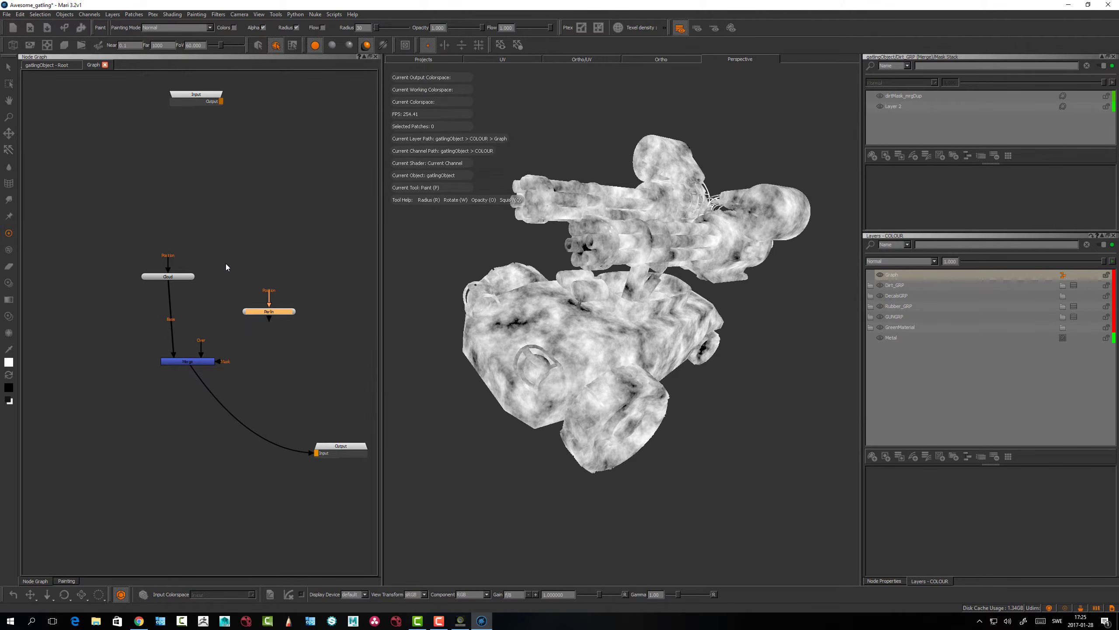
pyautogui.press('Return')
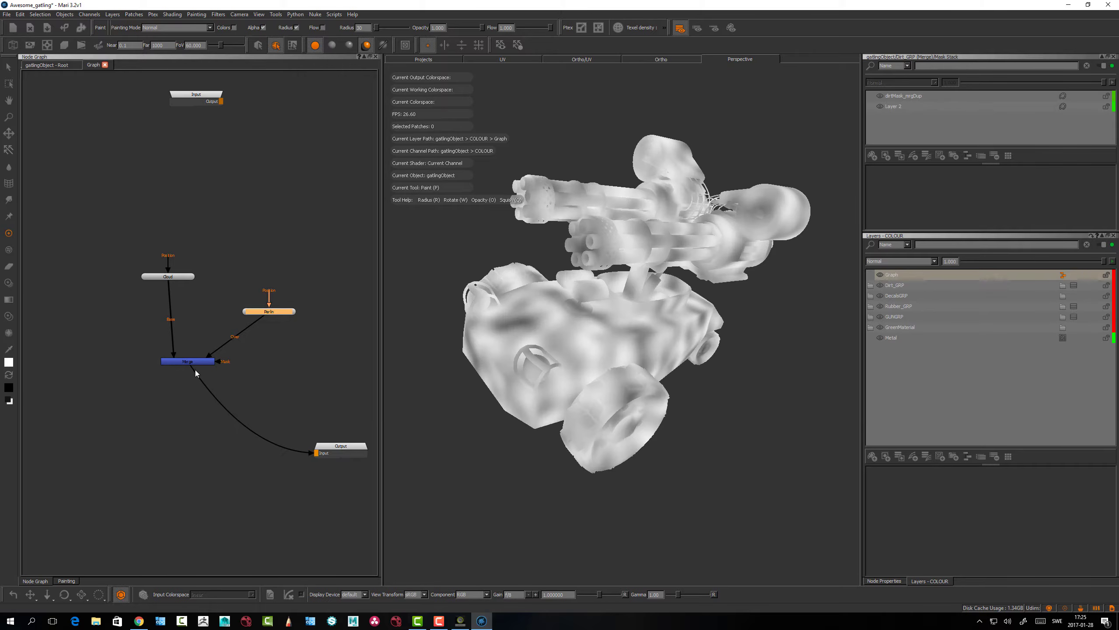
pyautogui.moveTo(195, 361); pyautogui.dragTo(190, 361)
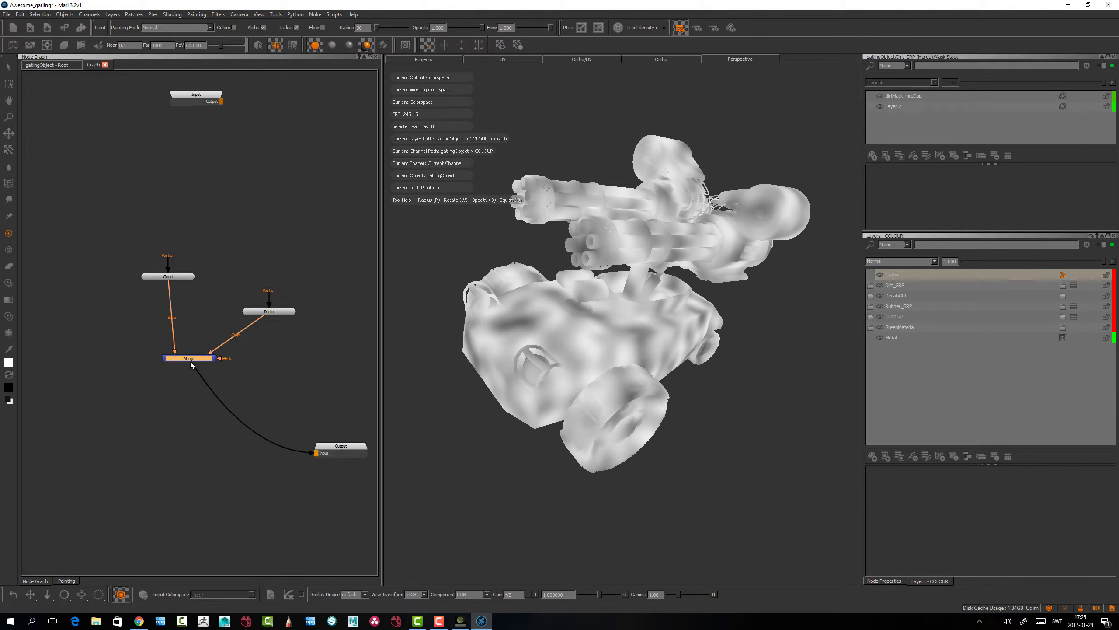
pyautogui.click(280, 367)
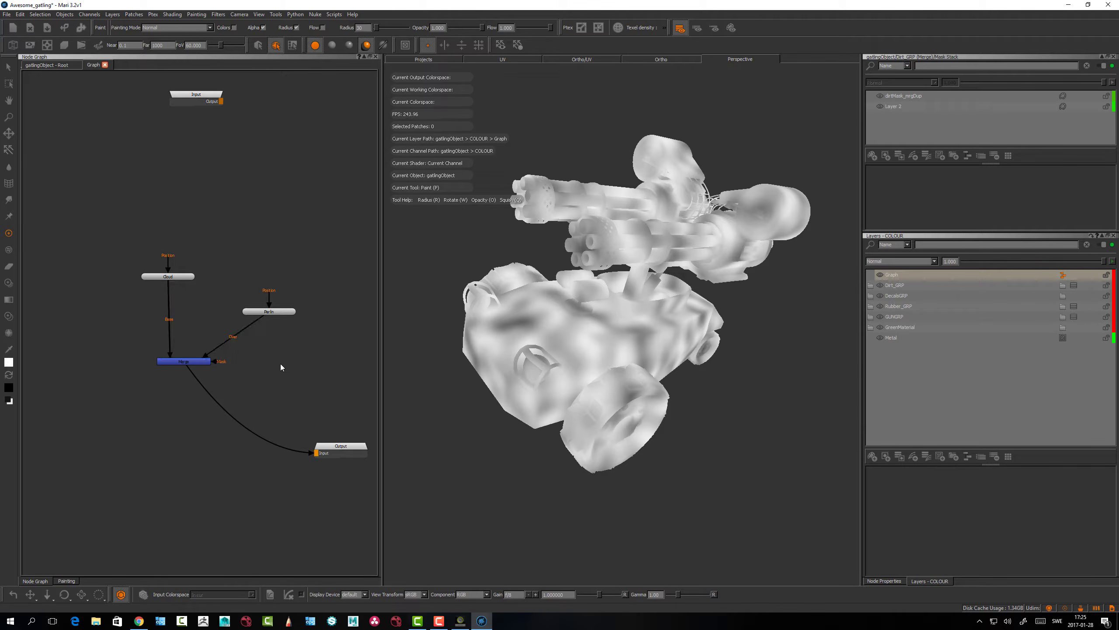
pyautogui.hotkey('ctrl', 'v')
pyautogui.moveTo(290, 371); pyautogui.dragTo(279, 388)
pyautogui.press('Delete')
# Open the Merge node's properties, then hide the Node Properties palette and show it again
pyautogui.doubleClick(192, 361)
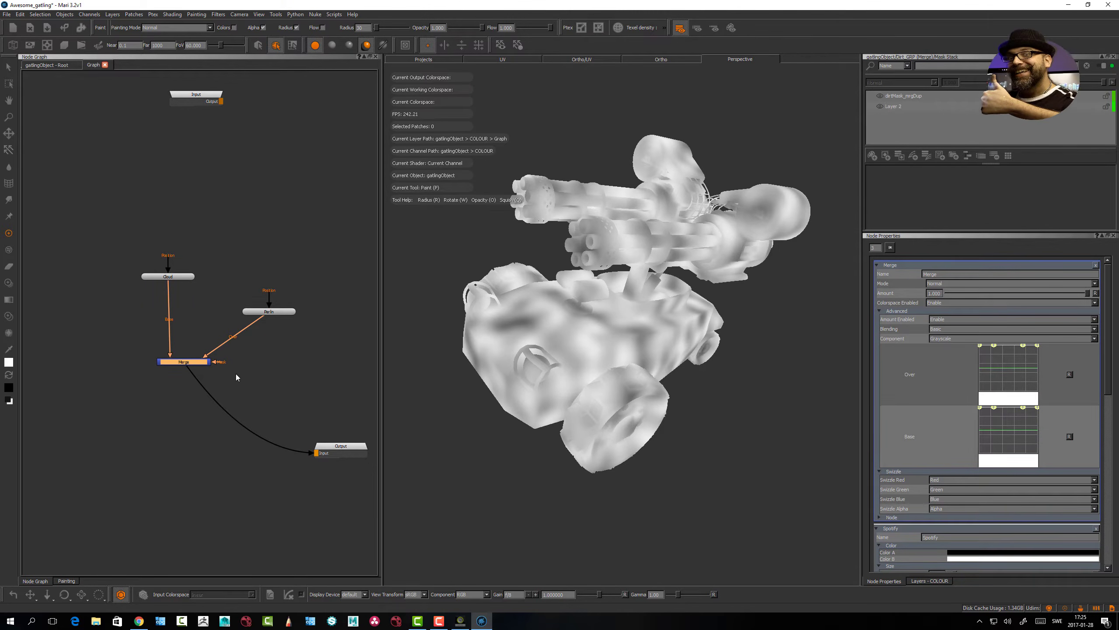
pyautogui.rightClick(812, 23)
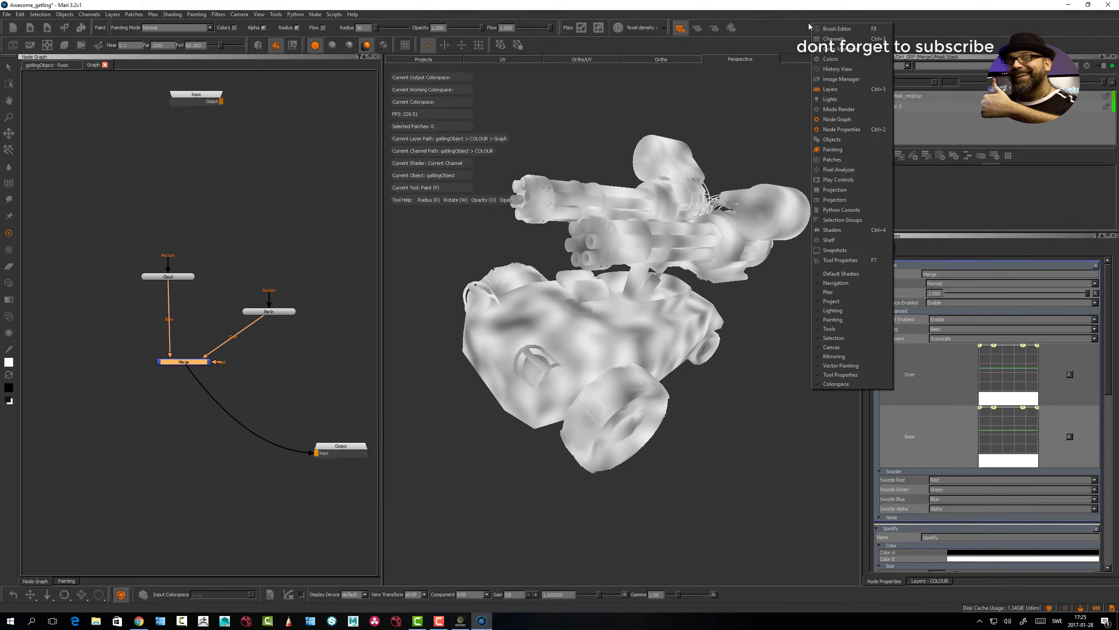
pyautogui.click(840, 130)
pyautogui.rightClick(814, 21)
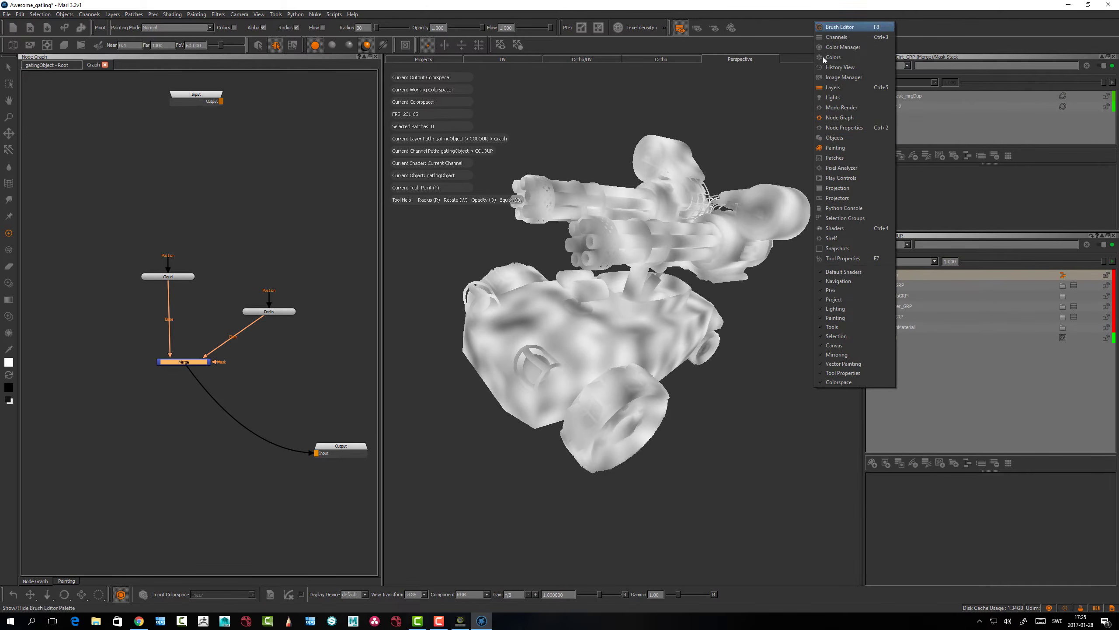
pyautogui.click(835, 130)
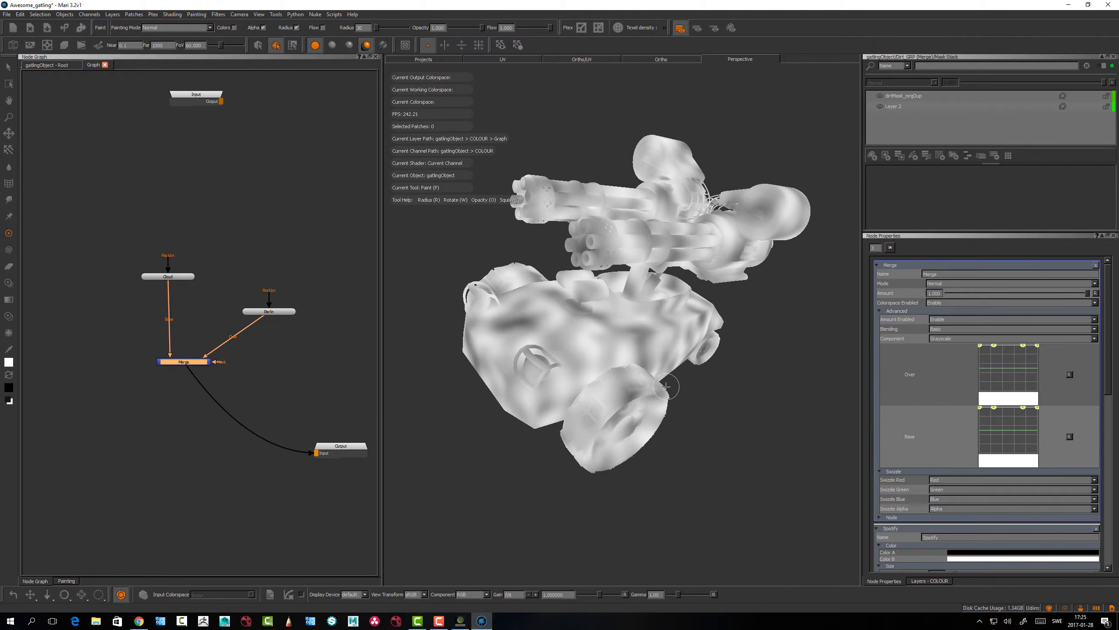
# Set the Merge node's blending Mode to Multiply
pyautogui.moveTo(202, 366)
pyautogui.mouseDown()
pyautogui.moveTo(224, 368)
pyautogui.moveTo(210, 369)
pyautogui.mouseUp()
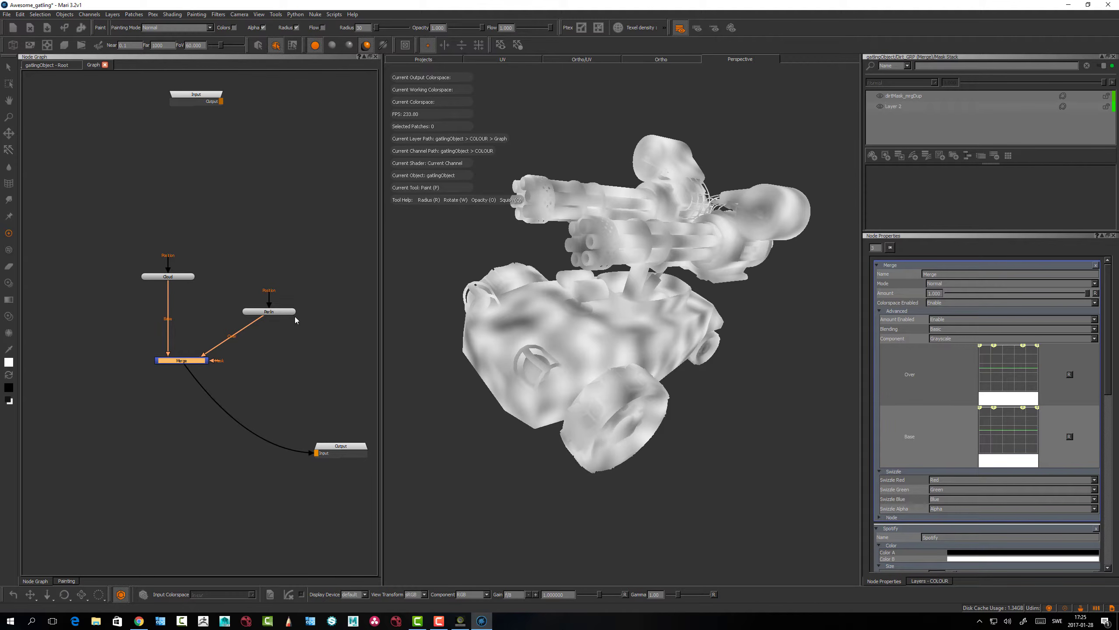
pyautogui.moveTo(187, 363); pyautogui.dragTo(204, 370)
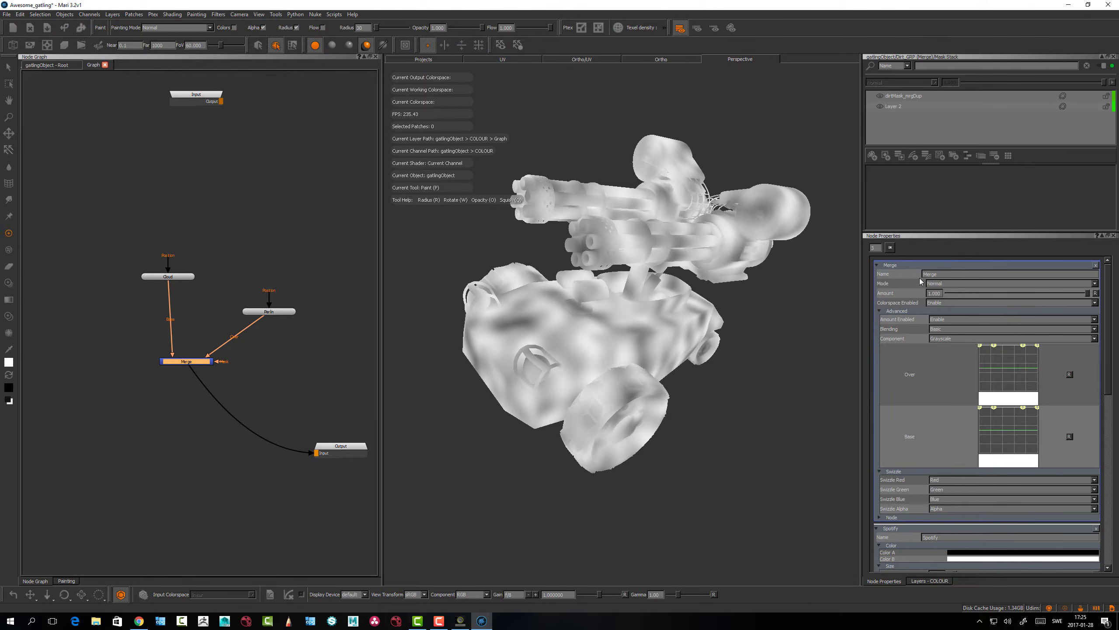
pyautogui.click(947, 285)
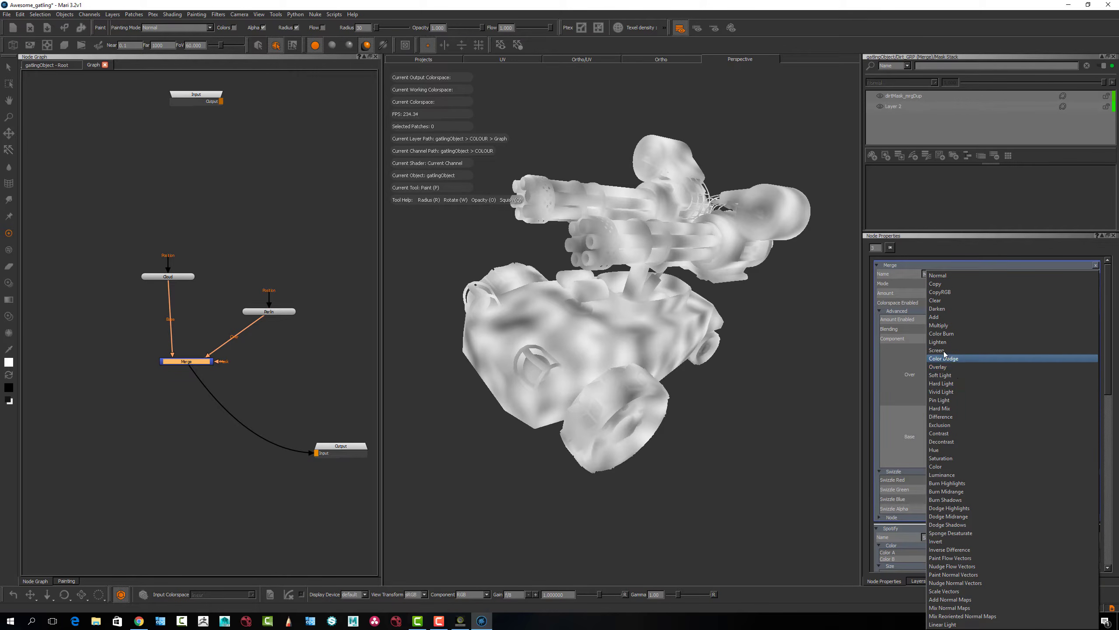
pyautogui.click(938, 324)
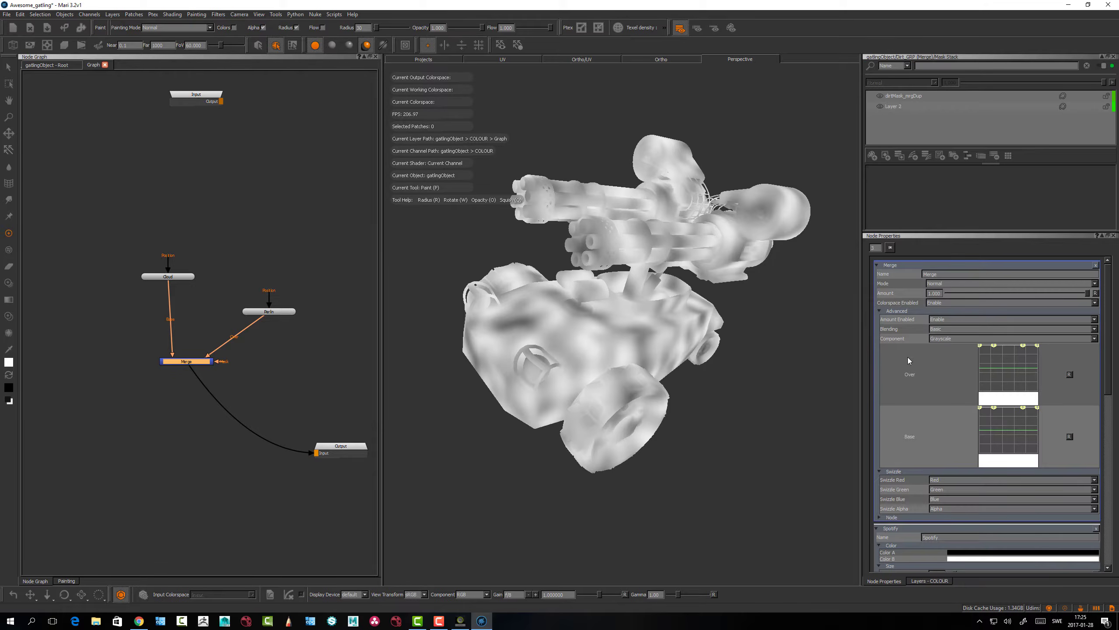
# Reduce the Perlin node's Size for a finer noise pattern and nudge the Merge and Cloud nodes slightly
pyautogui.click(277, 314)
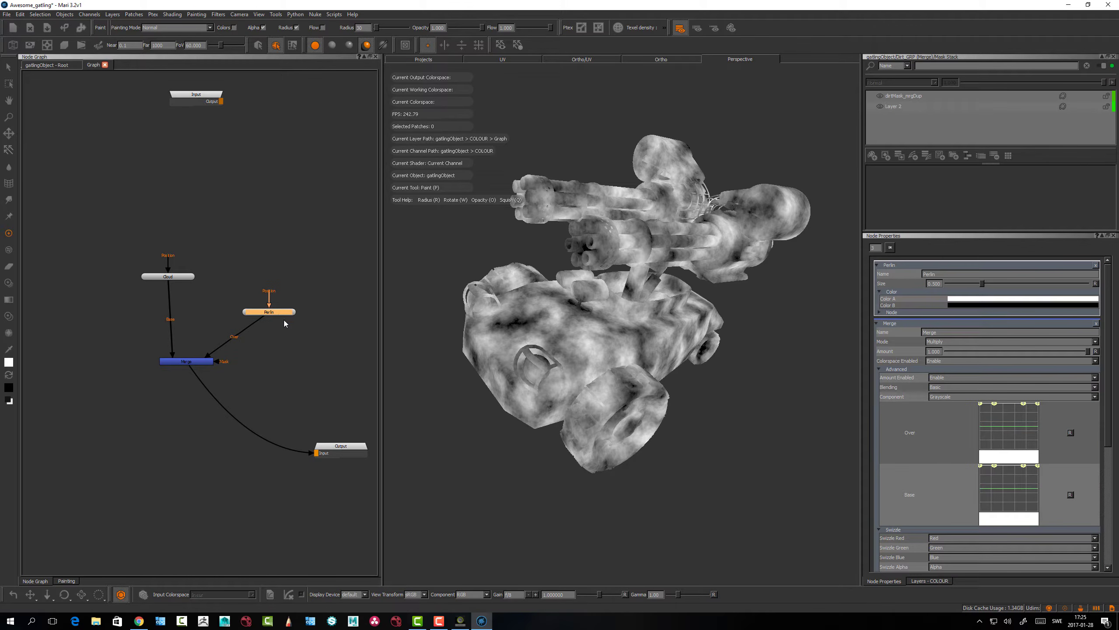
pyautogui.moveTo(982, 287)
pyautogui.mouseDown()
pyautogui.moveTo(970, 283)
pyautogui.moveTo(991, 282)
pyautogui.moveTo(969, 285)
pyautogui.mouseUp()
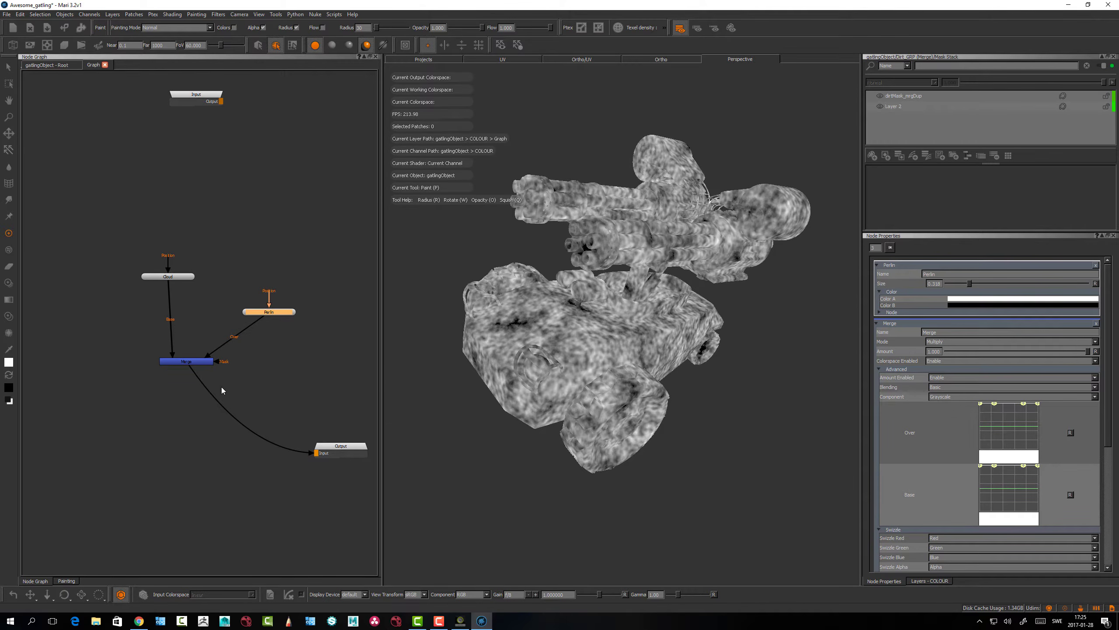
pyautogui.moveTo(190, 362); pyautogui.dragTo(190, 353)
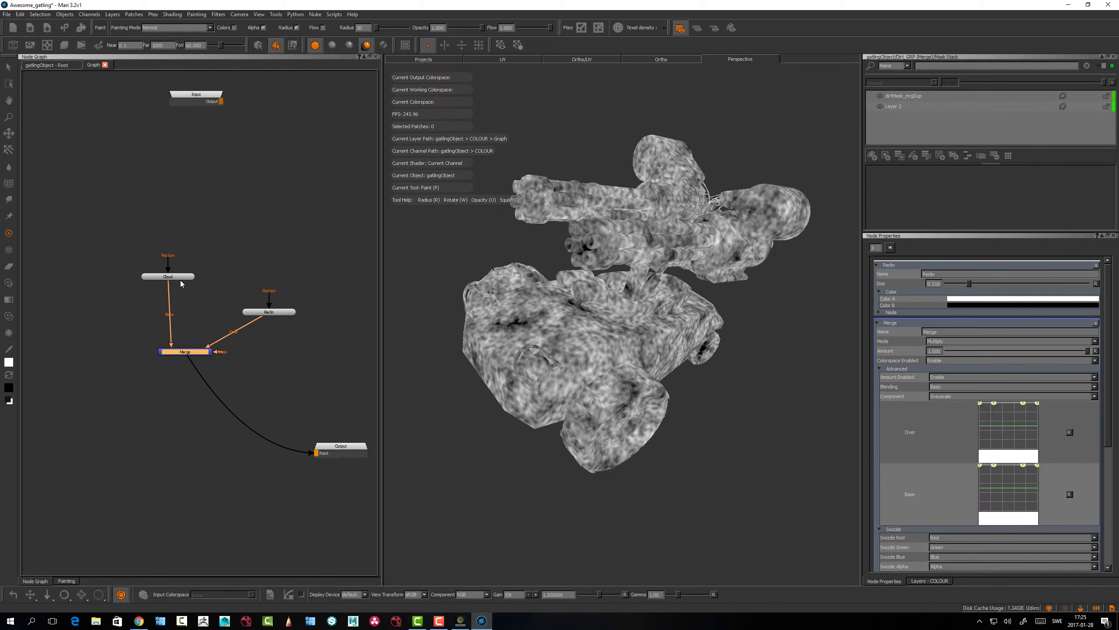
pyautogui.moveTo(178, 276); pyautogui.dragTo(183, 278)
pyautogui.click(251, 277)
pyautogui.moveTo(244, 249); pyautogui.dragTo(218, 298, button='middle')
# Set the Node Graph preference Default Port Display to Show Port List (Horizontal) and accept the preferences
pyautogui.click(21, 14)
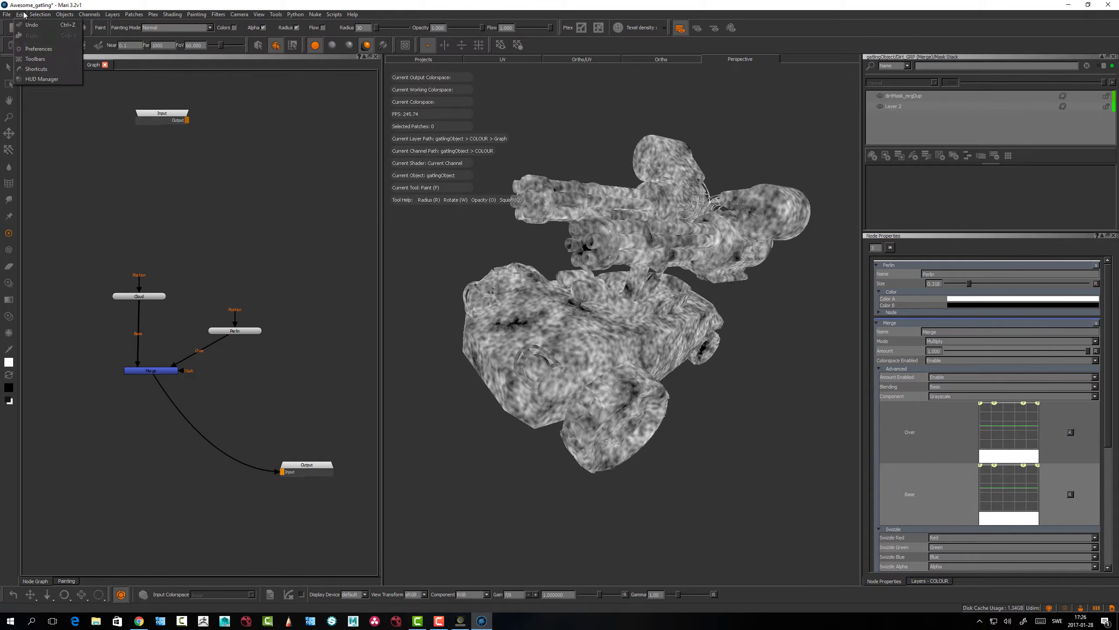
pyautogui.click(28, 48)
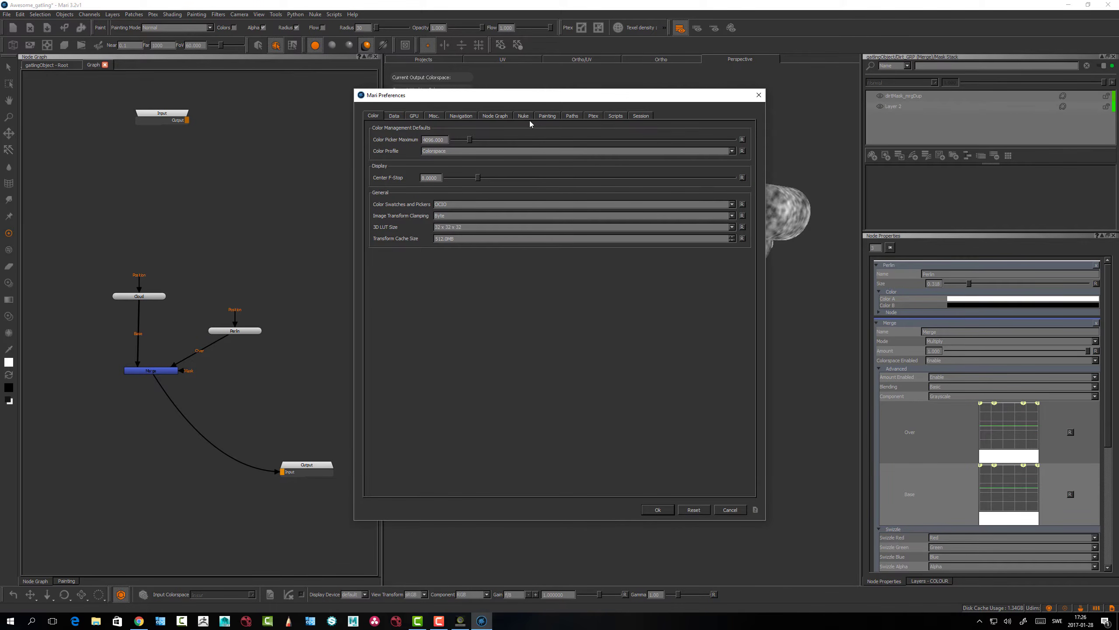
pyautogui.click(495, 116)
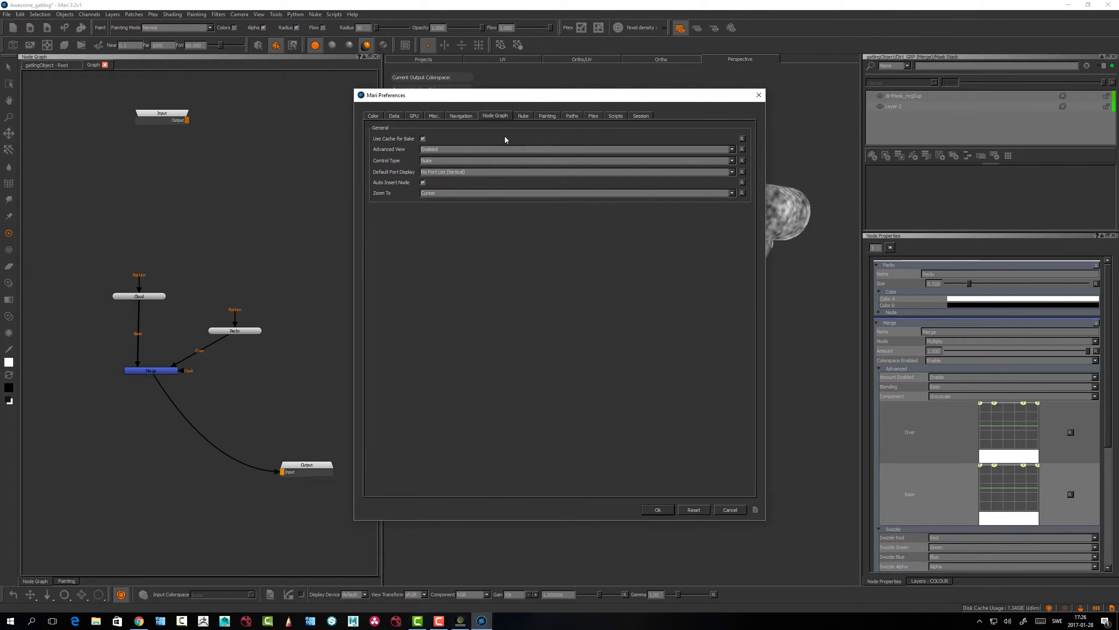
pyautogui.click(471, 173)
pyautogui.click(477, 164)
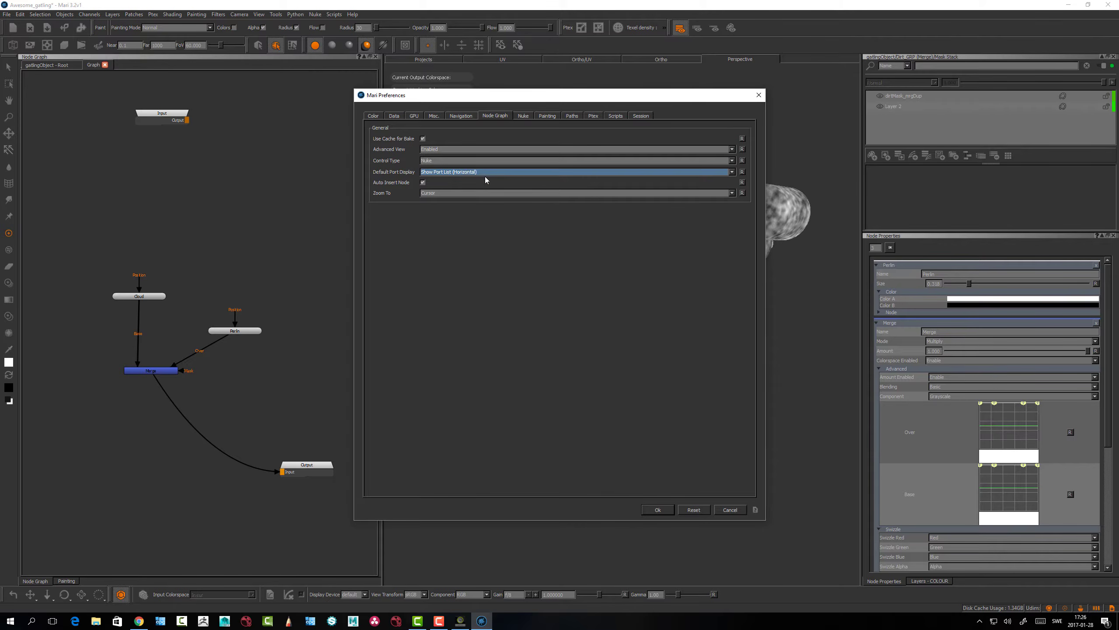
pyautogui.click(657, 510)
# Delete the Cloud, Perlin and Merge nodes together and place a fresh Cloud node away from the Output node
pyautogui.moveTo(175, 326); pyautogui.dragTo(265, 404)
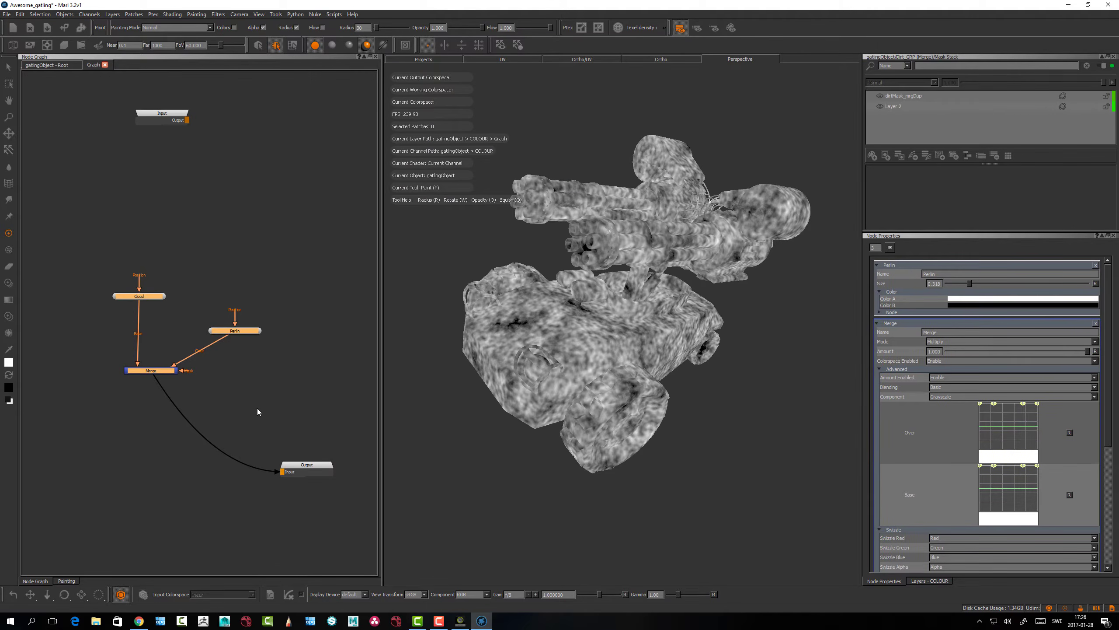
pyautogui.press('Delete')
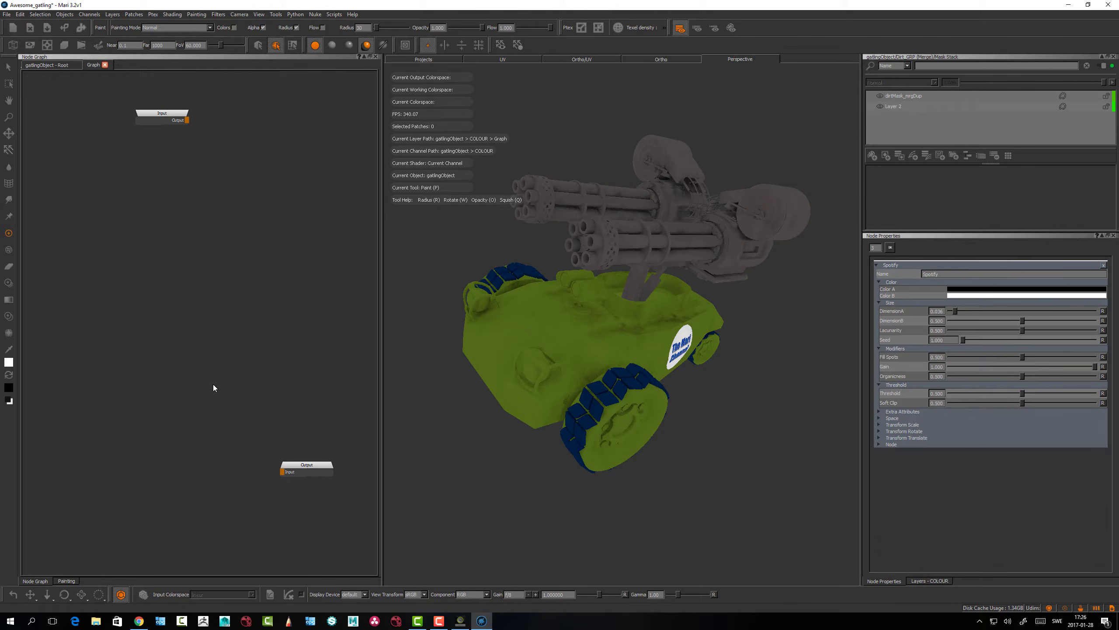
pyautogui.press('Tab')
pyautogui.write('Cloud')
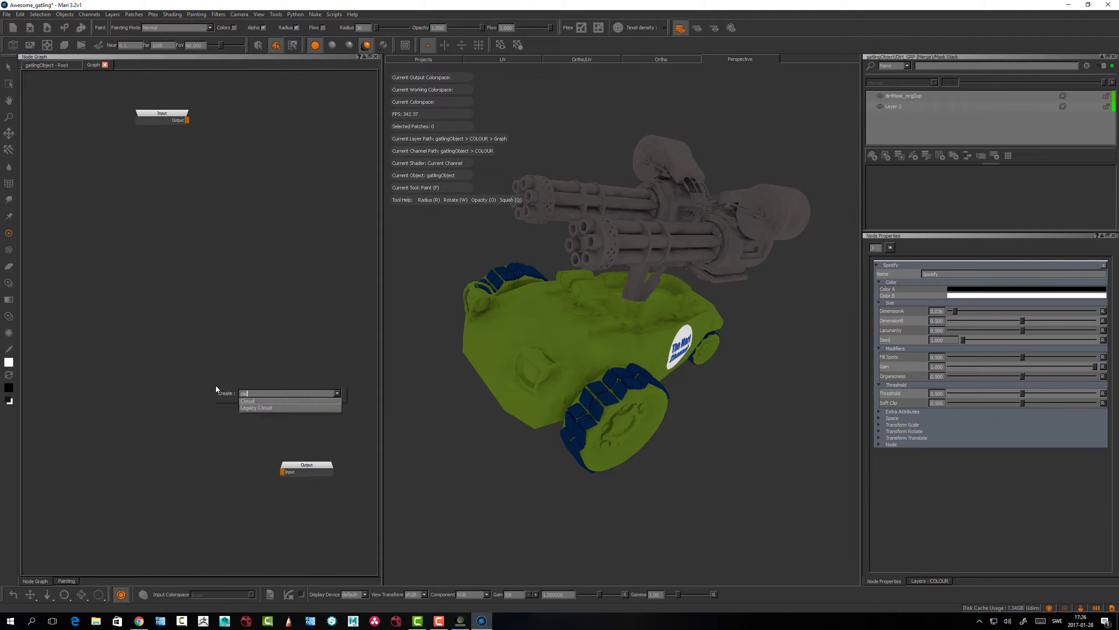
pyautogui.press('Return')
pyautogui.moveTo(250, 389); pyautogui.dragTo(139, 374)
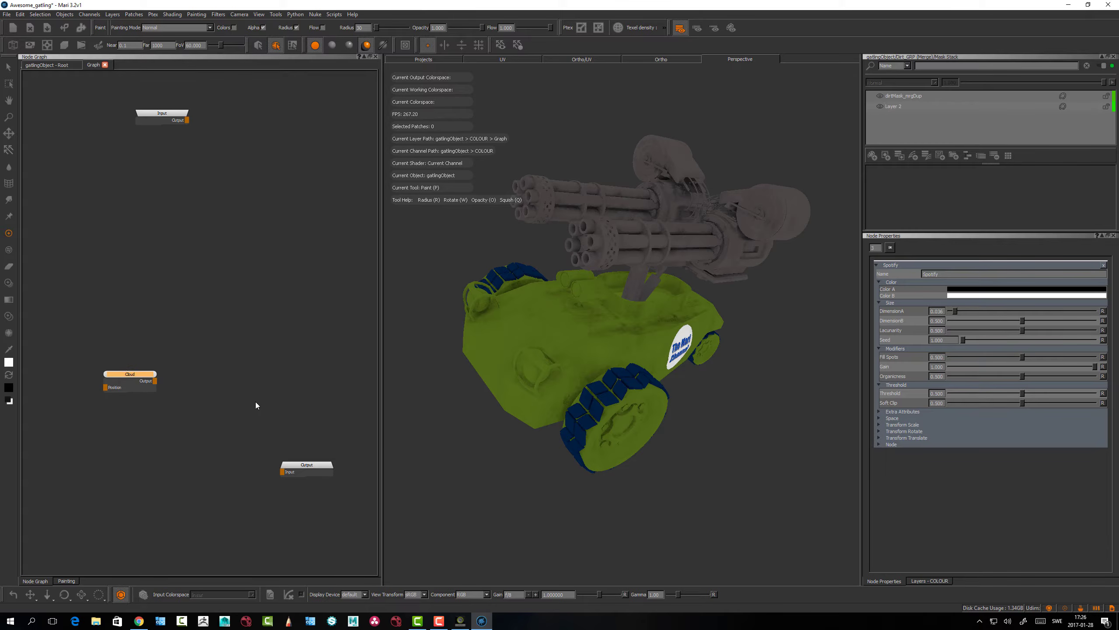
# Add a new Perlin node and position it just below the Cloud node
pyautogui.click(257, 408)
pyautogui.press('Tab')
pyautogui.write('Perlin')
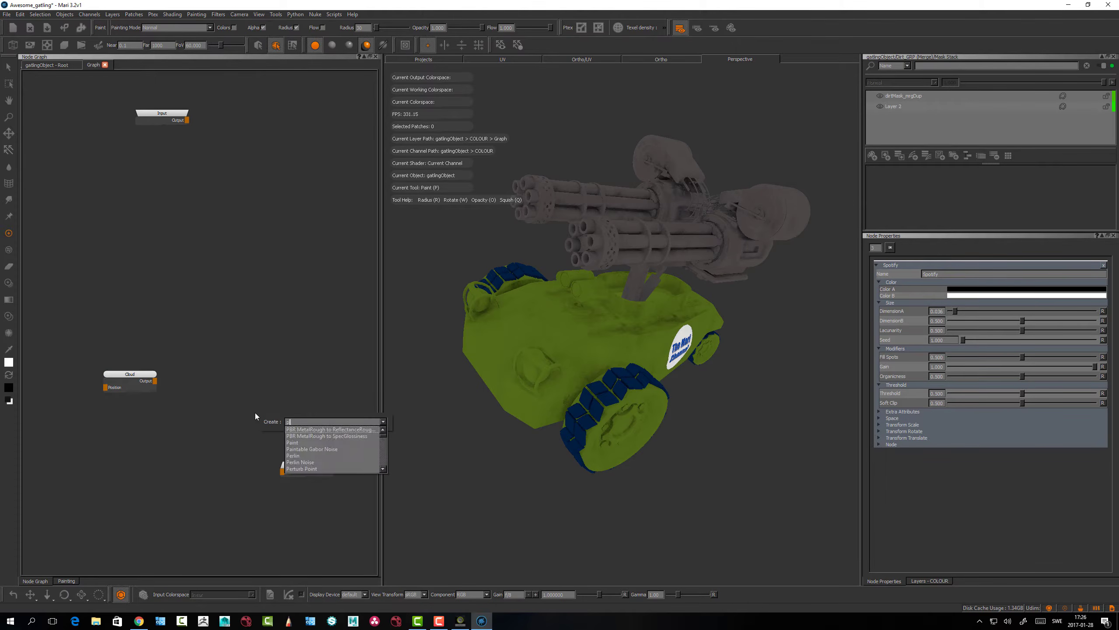
pyautogui.press('Return')
pyautogui.moveTo(302, 423); pyautogui.dragTo(172, 429)
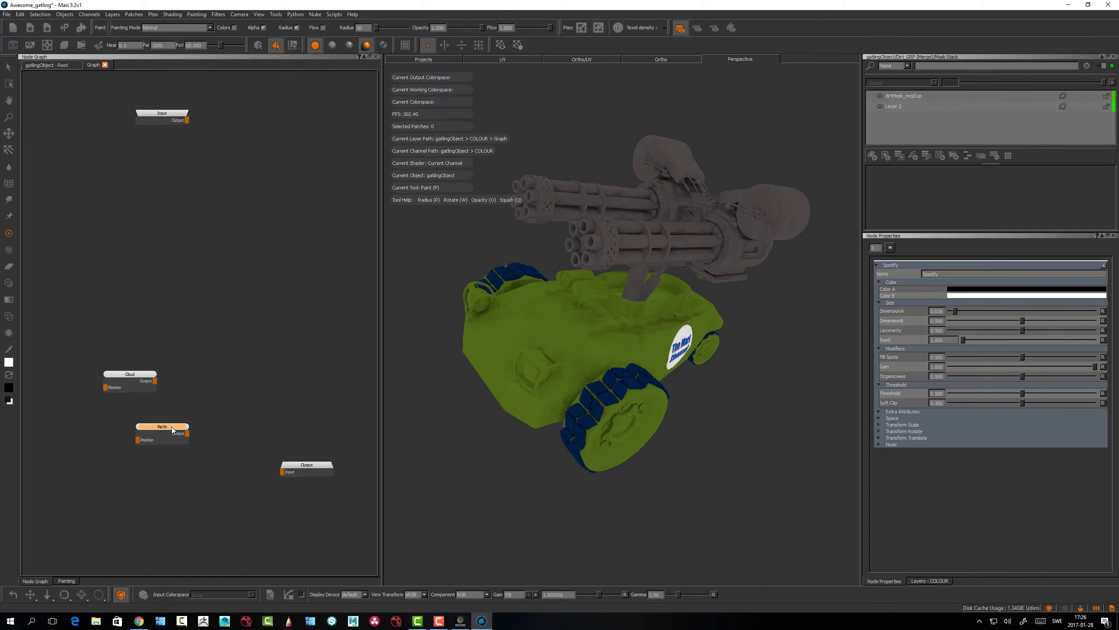
# Add a Merge node beside the Cloud and Perlin nodes and connect the Cloud output to its Base input
pyautogui.press('Tab')
pyautogui.write('merge')
pyautogui.press('Return')
pyautogui.moveTo(255, 406); pyautogui.dragTo(255, 375)
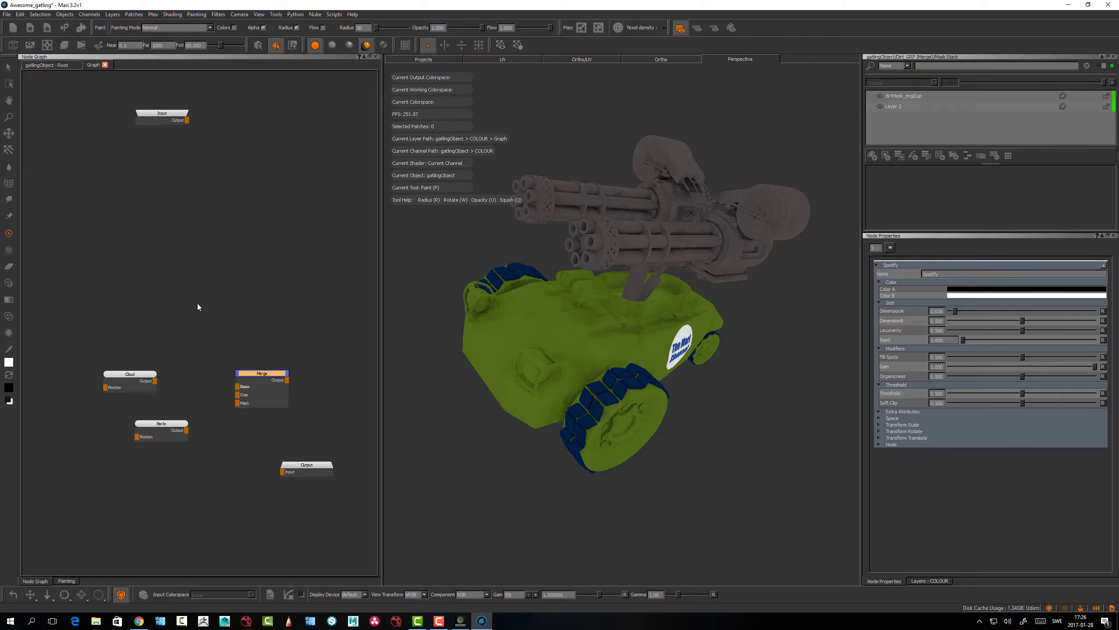
pyautogui.moveTo(154, 381); pyautogui.dragTo(241, 387)
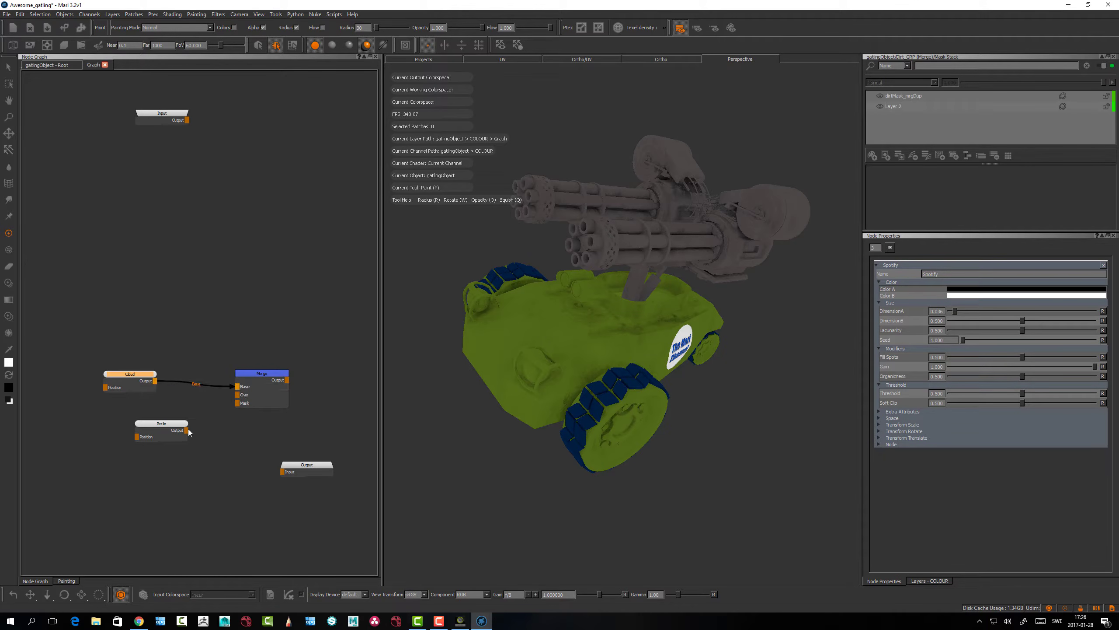
# Connect the Perlin output to the Merge's Over input and the Merge to the Output node, moving the Output node farther away
pyautogui.moveTo(186, 430)
pyautogui.mouseDown()
pyautogui.moveTo(270, 380)
pyautogui.moveTo(297, 391)
pyautogui.moveTo(283, 470)
pyautogui.moveTo(354, 445)
pyautogui.mouseUp()
pyautogui.moveTo(285, 427); pyautogui.dragTo(162, 413, button='middle')
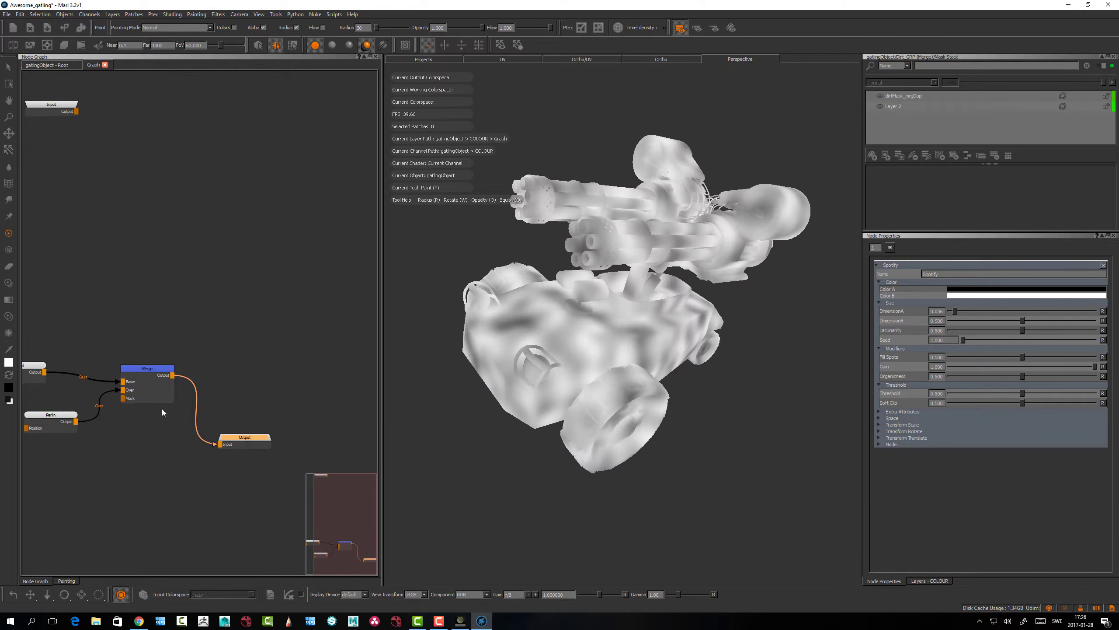
pyautogui.moveTo(237, 442); pyautogui.dragTo(277, 430)
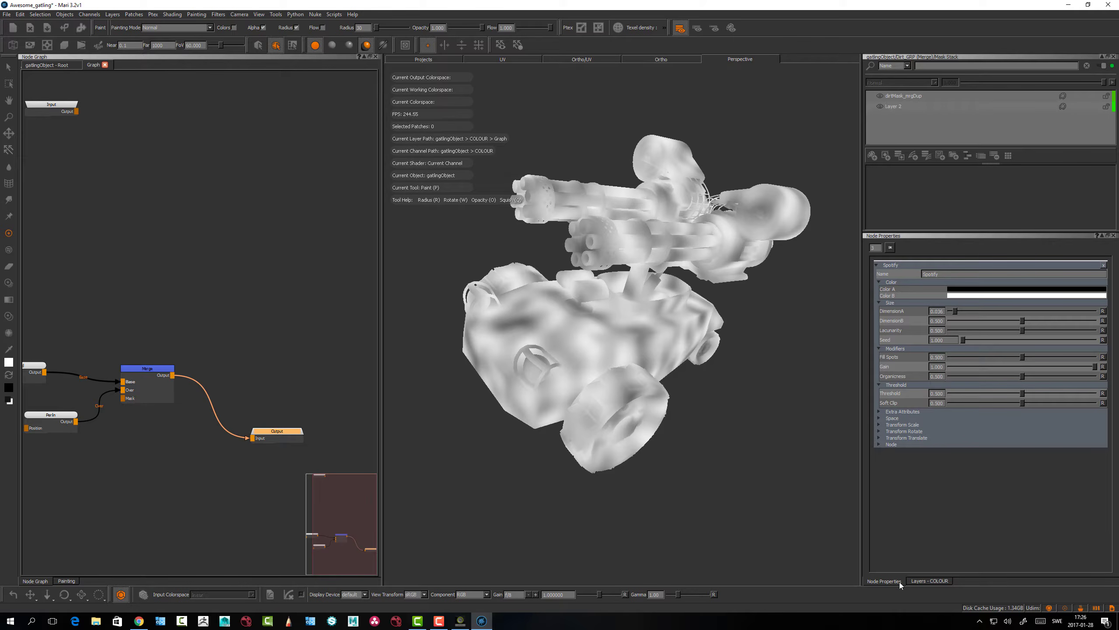
# Show the COLOUR channel's layer stack to examine the Graph layer
pyautogui.click(923, 581)
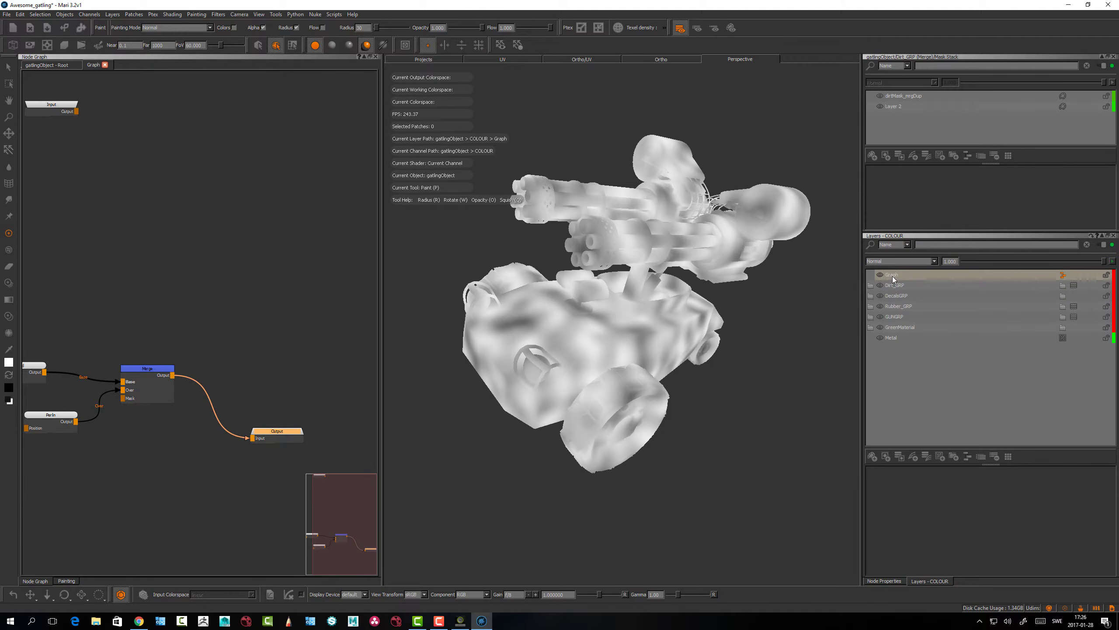
pyautogui.moveTo(993, 267); pyautogui.dragTo(1075, 281)
pyautogui.click(254, 340)
# Add a Triplanar Projection node above the Merge node and open its properties
pyautogui.moveTo(205, 335); pyautogui.dragTo(272, 298, button='middle')
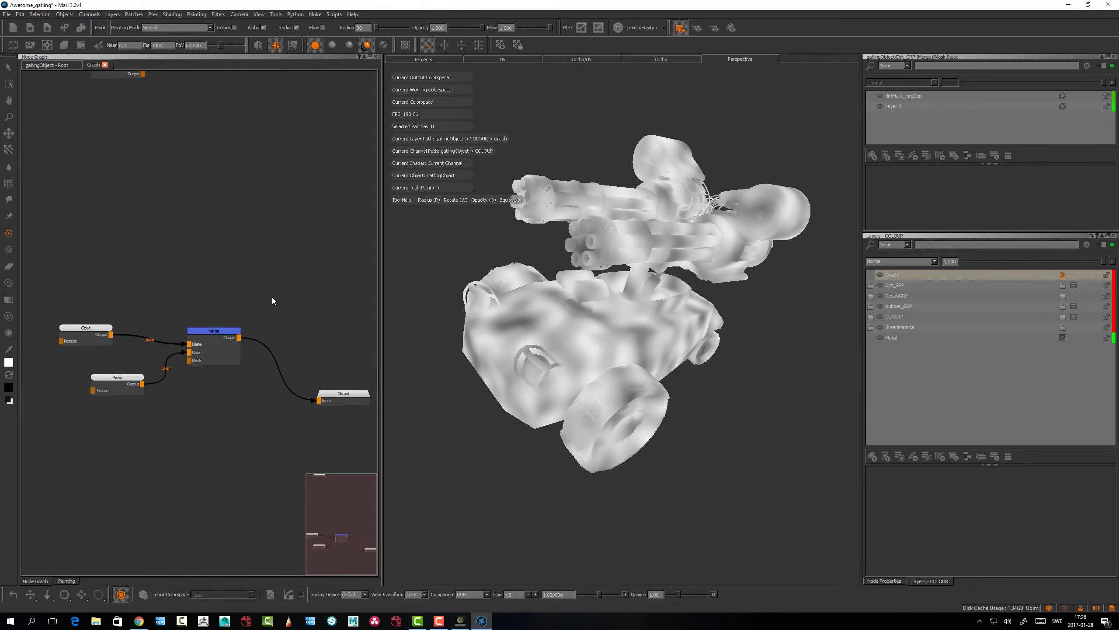
pyautogui.moveTo(194, 276); pyautogui.dragTo(216, 301, button='middle')
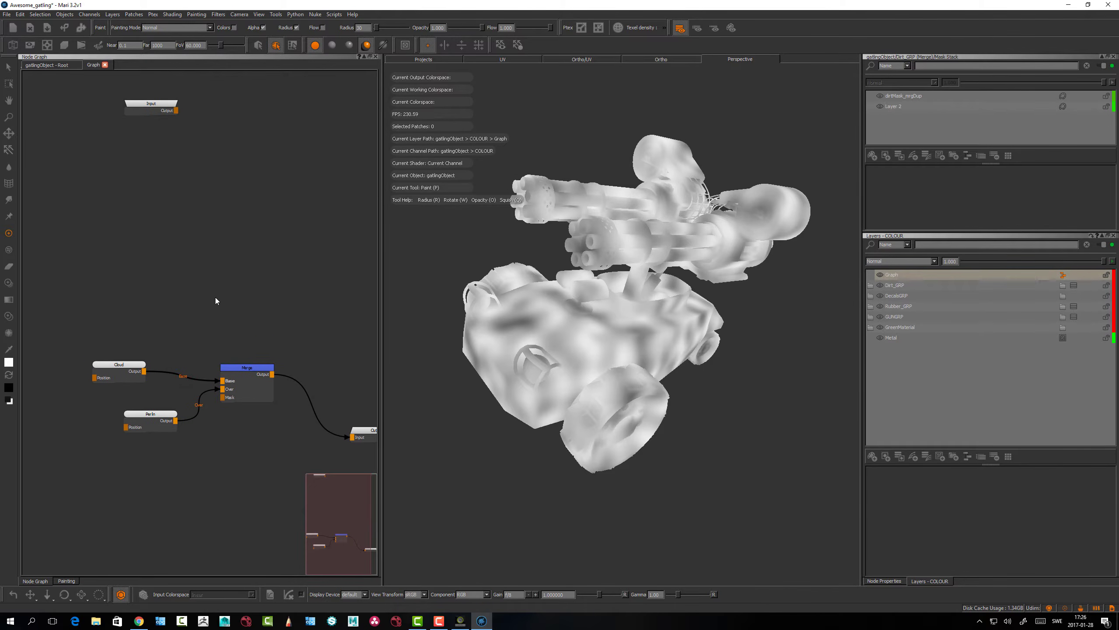
pyautogui.press('Tab')
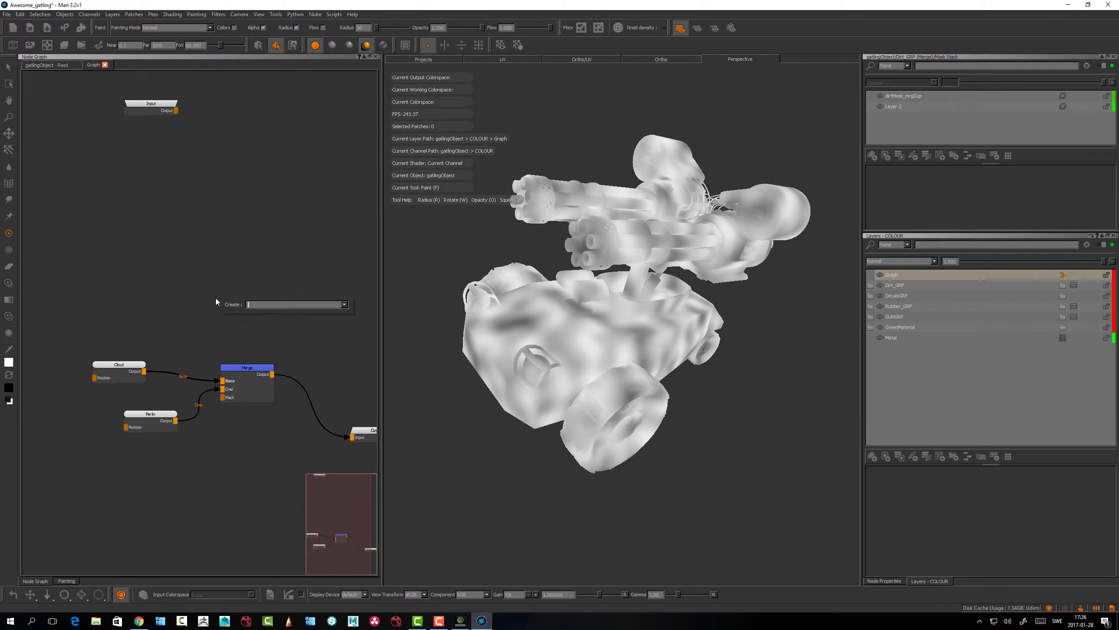
pyautogui.write('tri')
pyautogui.press('Return')
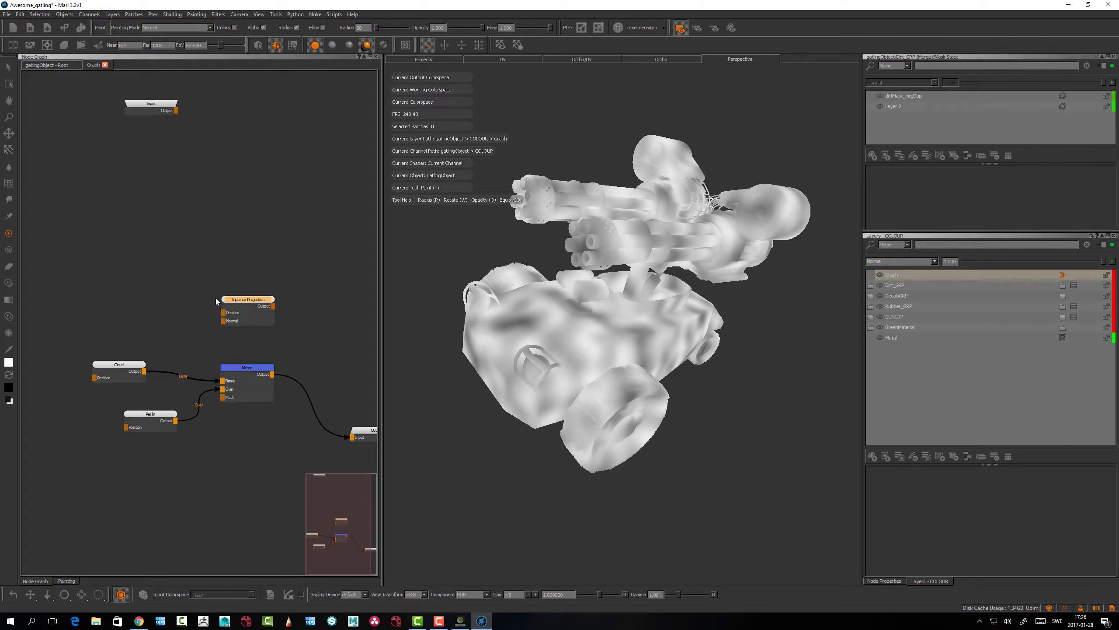
pyautogui.click(254, 297)
pyautogui.doubleClick(255, 297)
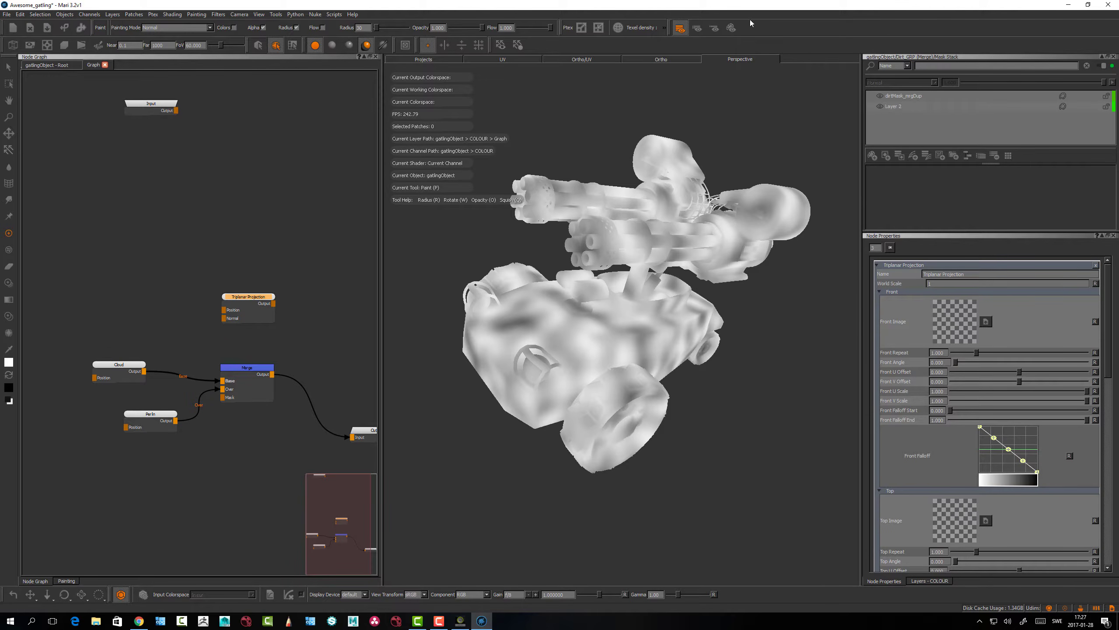
# Show the Image Manager and assign a black-and-white grunge image to the Triplanar Projection's Front, Top and Right images
pyautogui.rightClick(764, 27)
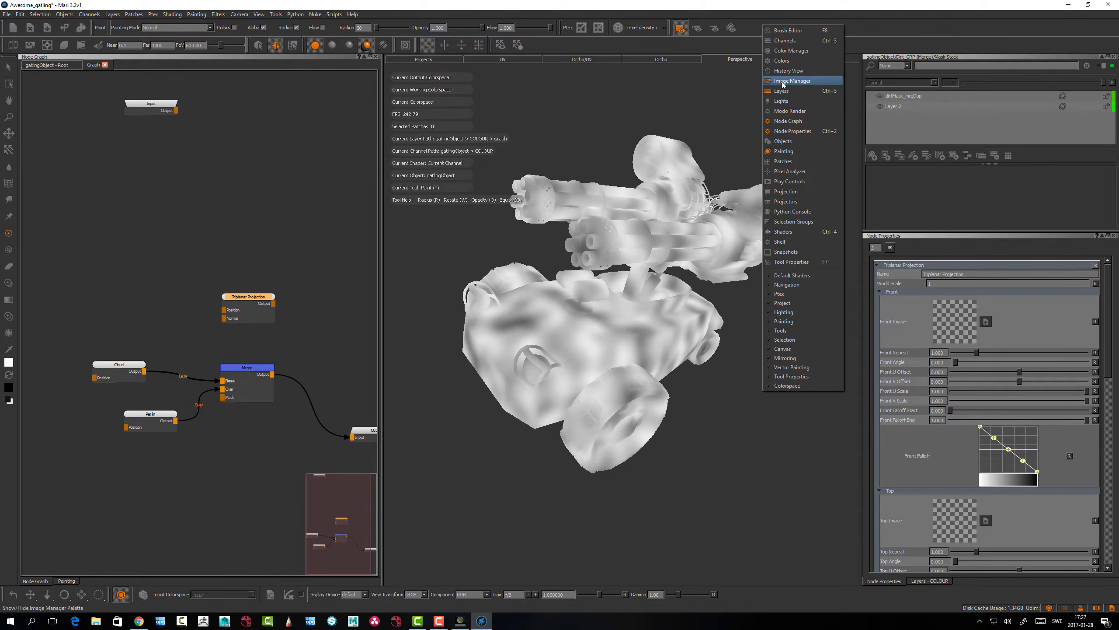
pyautogui.click(783, 83)
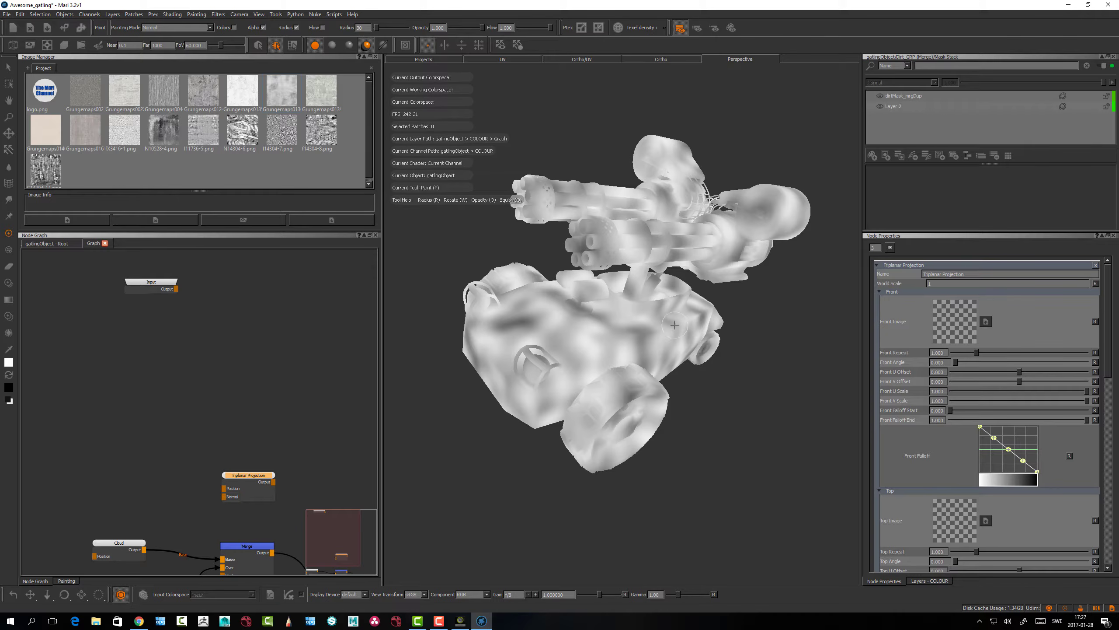
pyautogui.moveTo(289, 131); pyautogui.dragTo(948, 314)
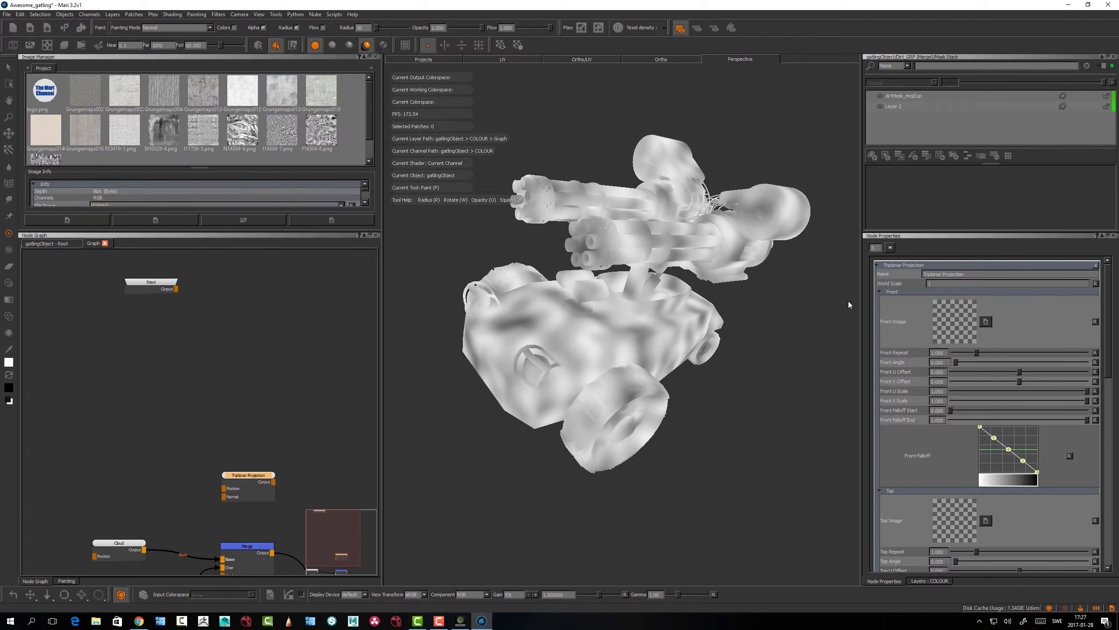
pyautogui.moveTo(282, 130); pyautogui.dragTo(995, 514)
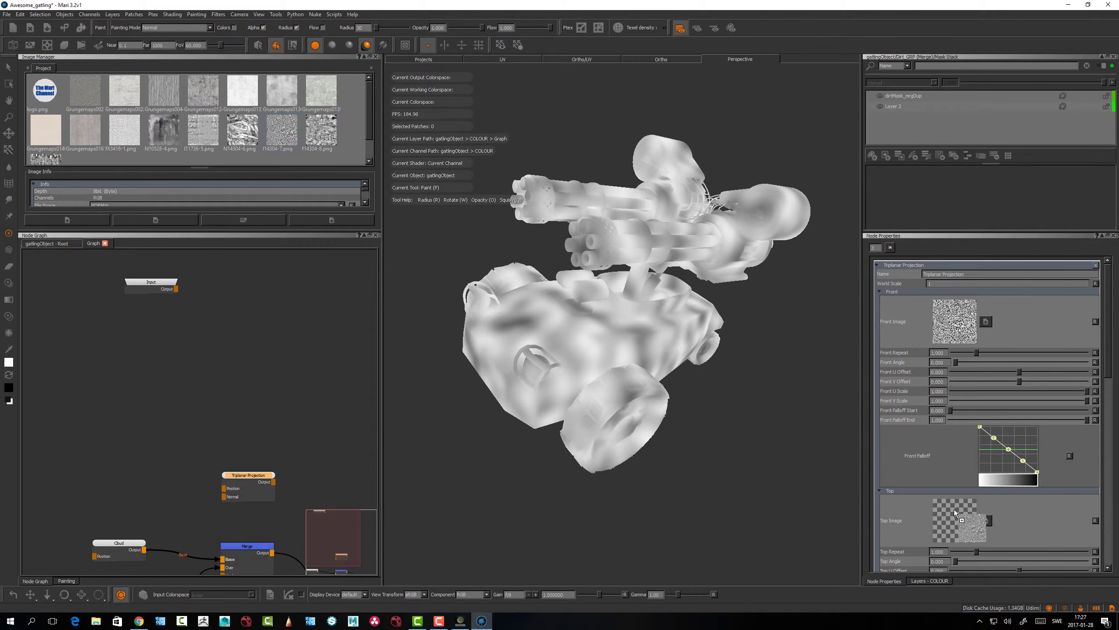
pyautogui.scroll(-6, 1067, 494)
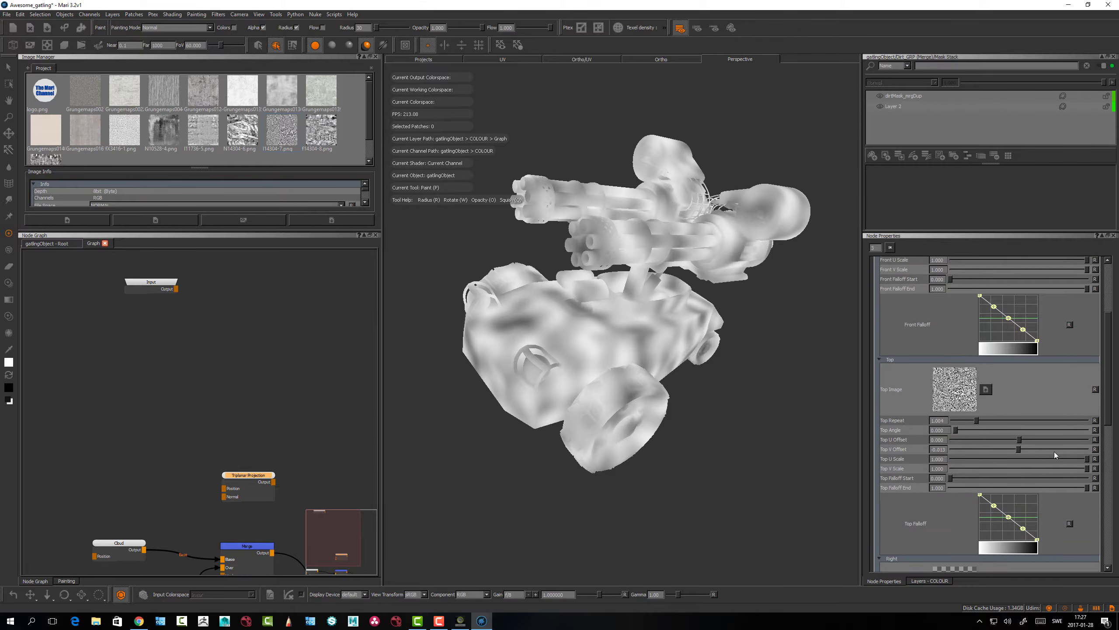
pyautogui.moveTo(321, 130); pyautogui.dragTo(955, 556)
# Move the Triplanar Projection node below the Merge node
pyautogui.moveTo(289, 393); pyautogui.dragTo(268, 283, button='middle')
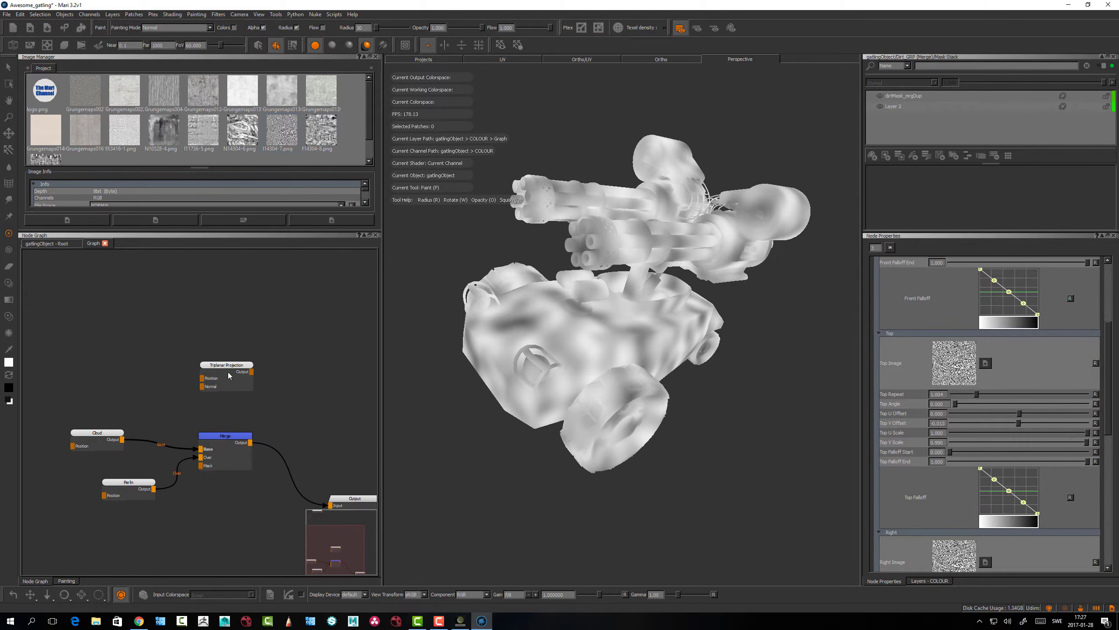
pyautogui.moveTo(225, 366); pyautogui.dragTo(213, 517)
# Clear the listed node properties, open only the Merge node's properties, and set its mode to Multiply
pyautogui.keyDown('shift'); pyautogui.click(223, 439); pyautogui.keyUp('shift')
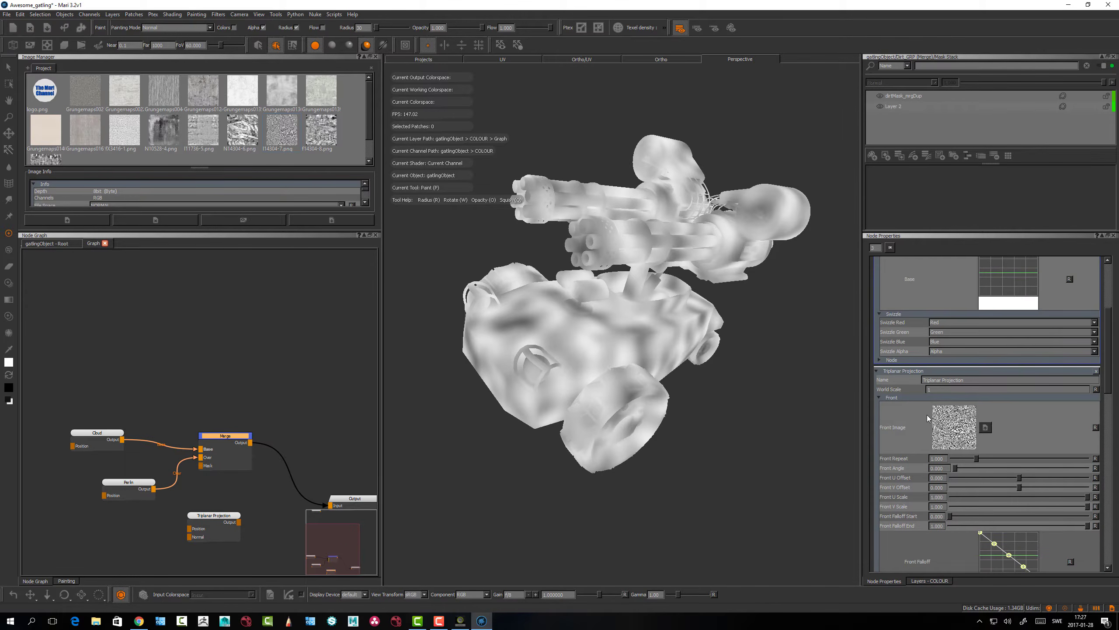
pyautogui.click(890, 247)
pyautogui.doubleClick(223, 436)
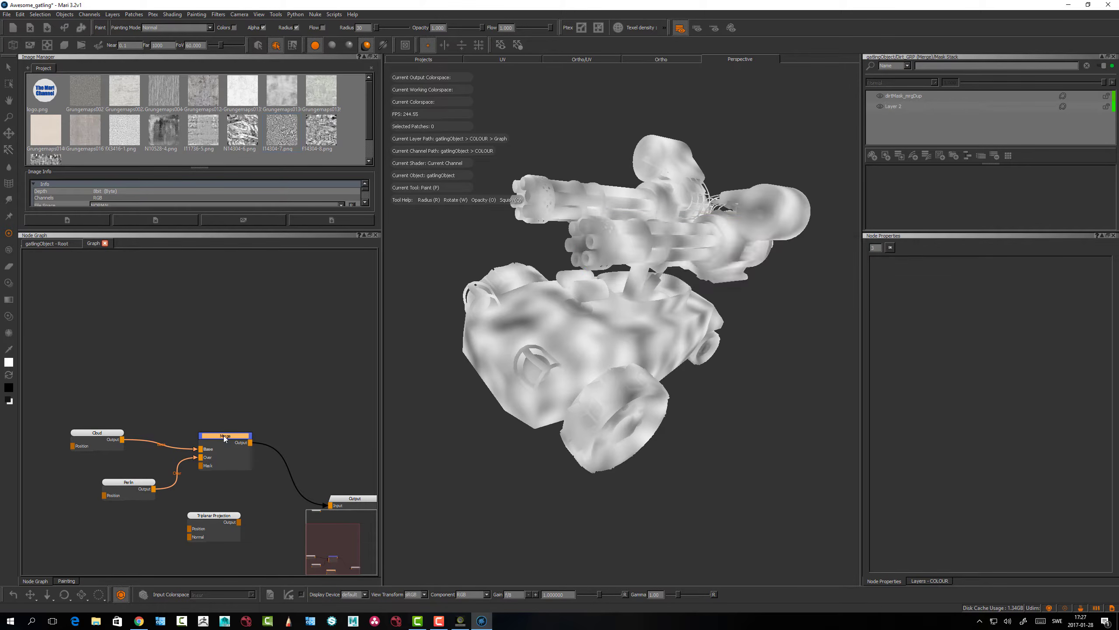
pyautogui.click(937, 284)
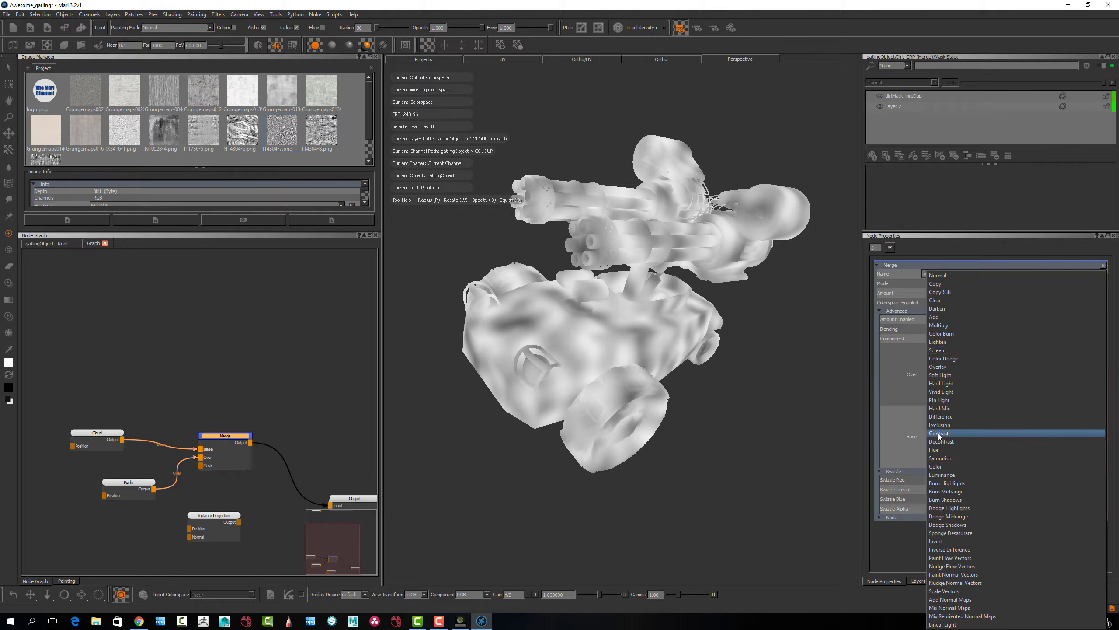
pyautogui.click(716, 401)
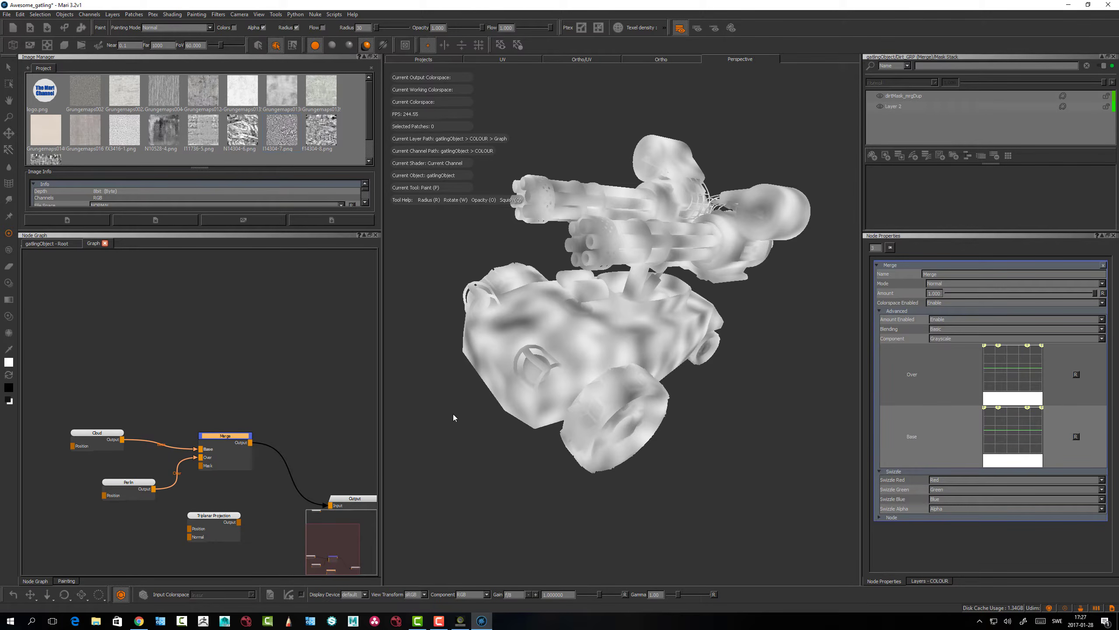
# Shift the Triplanar Projection node back and the Output node farther out to make room between them
pyautogui.moveTo(224, 518); pyautogui.dragTo(195, 518)
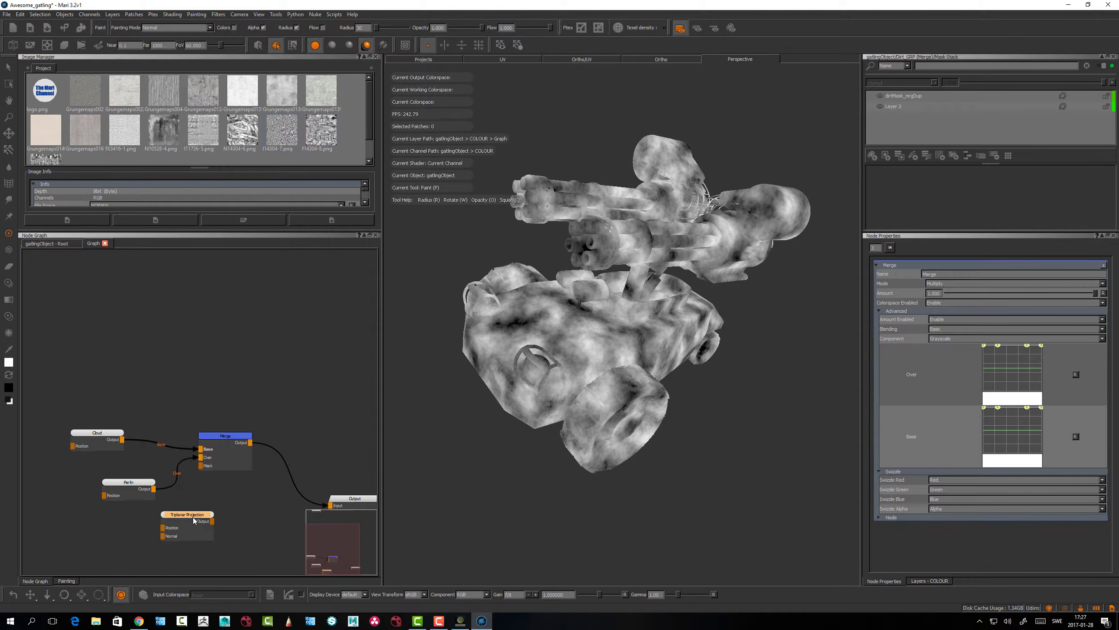
pyautogui.moveTo(195, 519); pyautogui.dragTo(136, 479, button='middle')
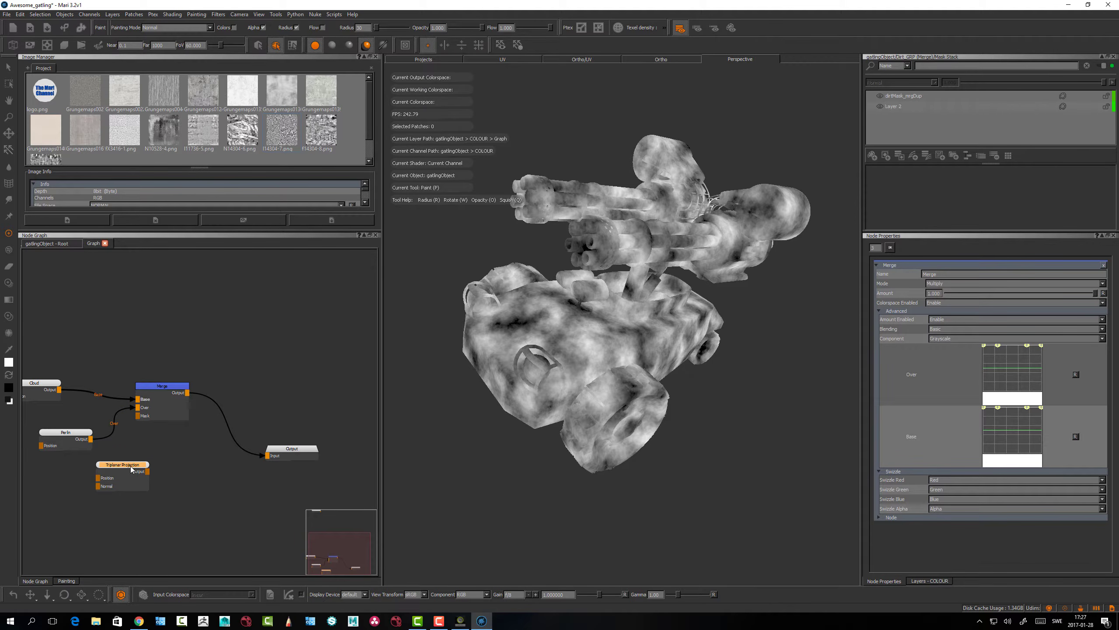
pyautogui.moveTo(131, 469); pyautogui.dragTo(118, 470)
pyautogui.moveTo(293, 450); pyautogui.dragTo(369, 446)
# Add a second Merge node between the first Merge and the Output, and connect the Triplanar Projection to its Over input
pyautogui.hotkey('ctrl', 'v')
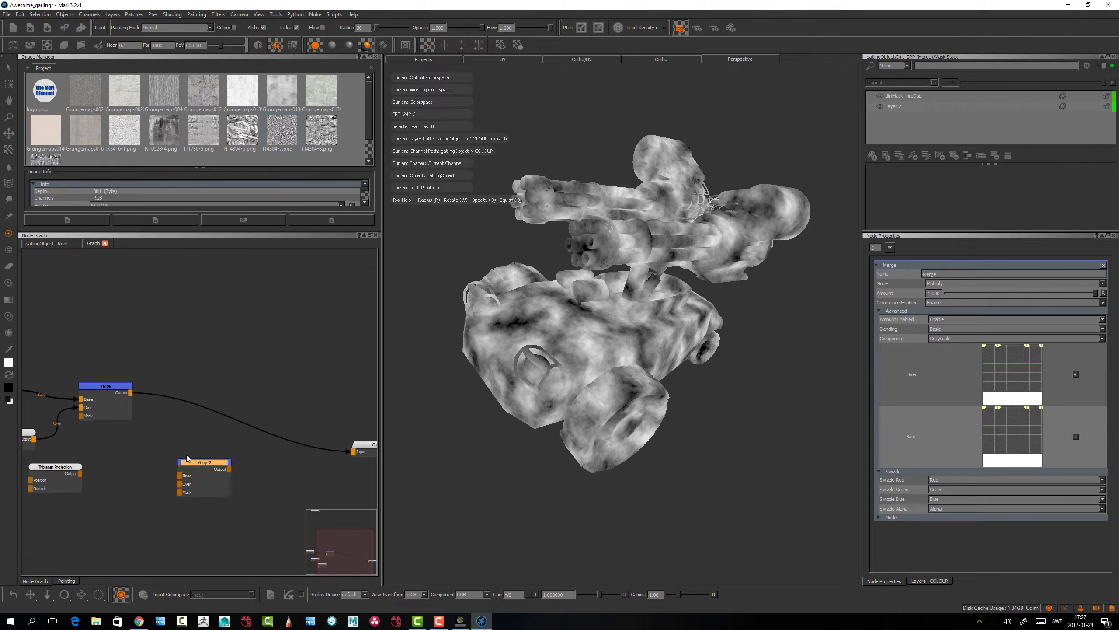
pyautogui.moveTo(203, 467); pyautogui.dragTo(235, 406)
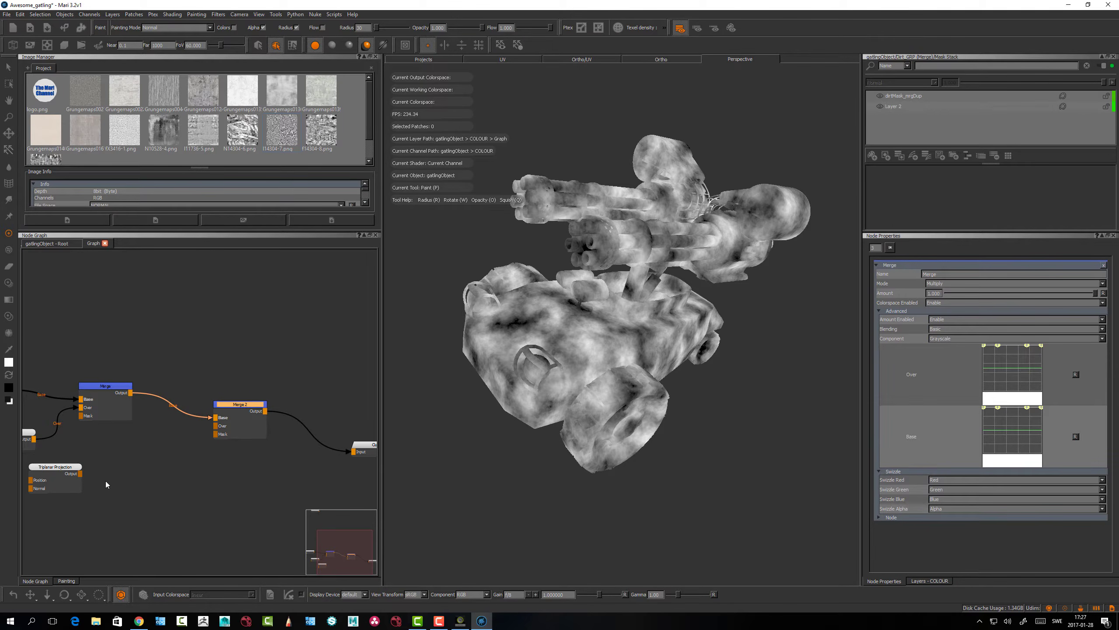
pyautogui.moveTo(80, 474); pyautogui.dragTo(217, 427)
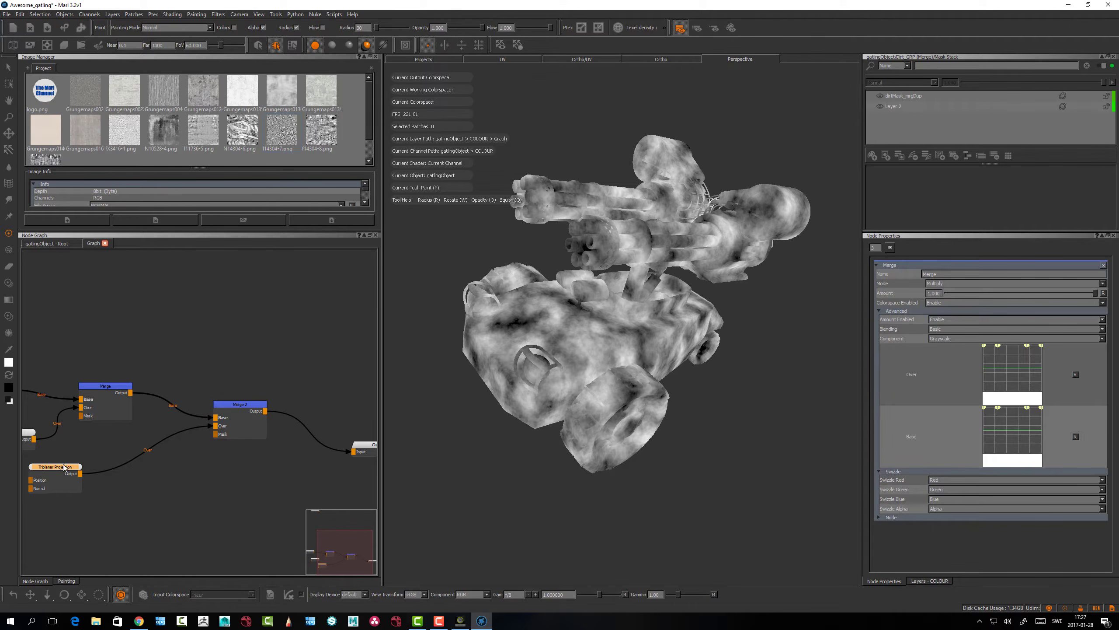
# Reposition the Triplanar Projection node closer to the second Merge and set its World Scale to 100
pyautogui.moveTo(135, 507)
pyautogui.mouseDown()
pyautogui.moveTo(114, 511)
pyautogui.moveTo(85, 475)
pyautogui.mouseUp()
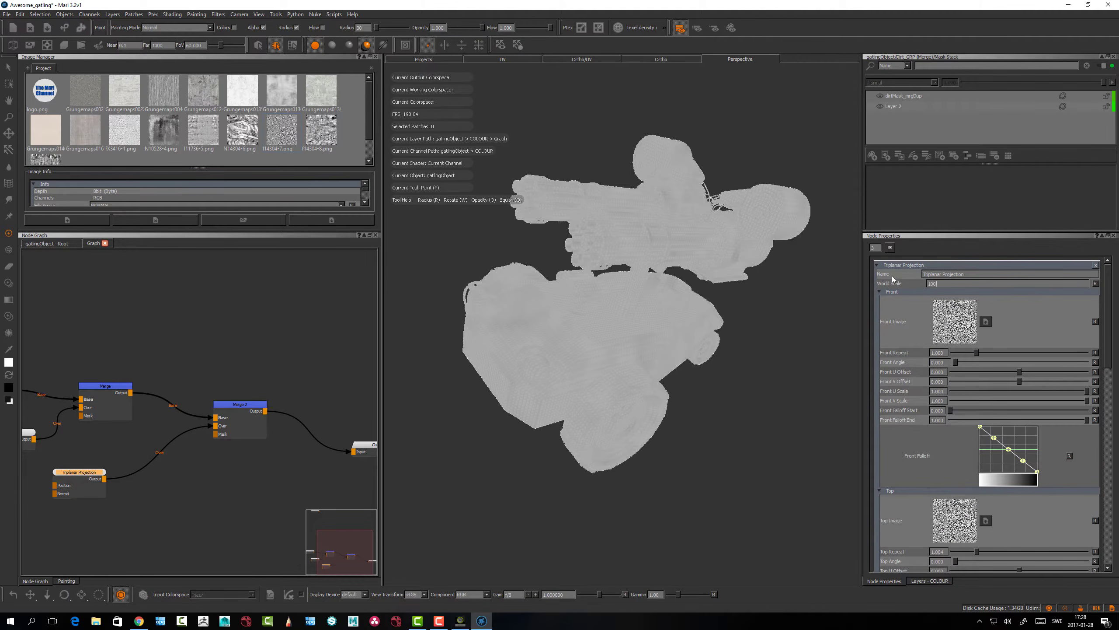
pyautogui.press('Return')
pyautogui.moveTo(667, 455)
pyautogui.keyDown('alt'); pyautogui.mouseDown()
pyautogui.moveTo(776, 410)
pyautogui.moveTo(653, 360)
pyautogui.mouseUp(); pyautogui.keyUp('alt')
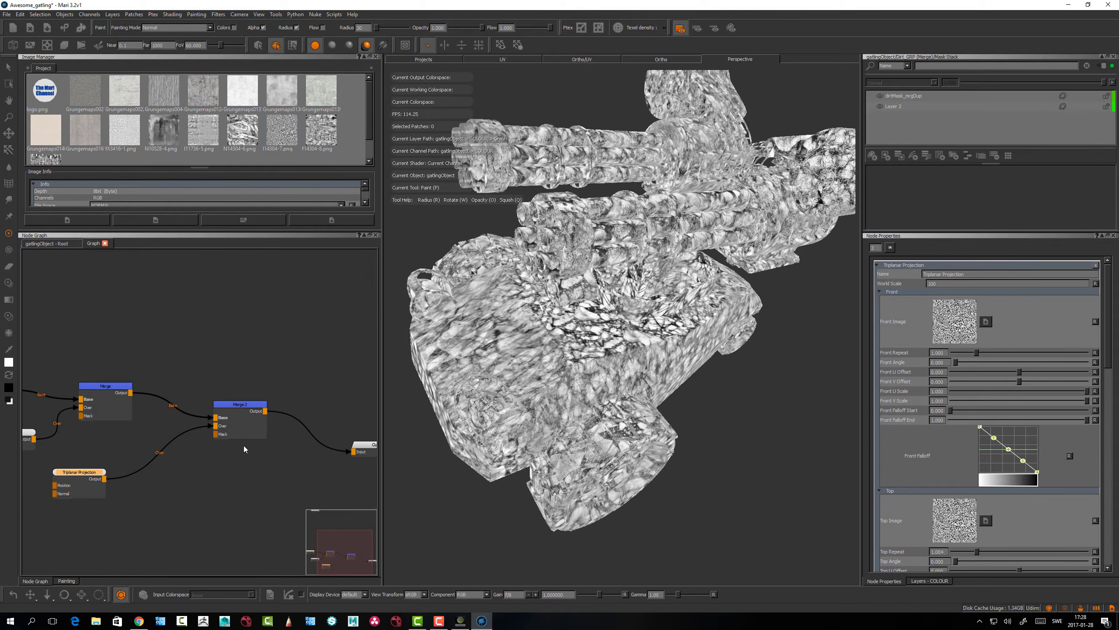
# Lower the second Merge node's Amount to about 0.4 and inspect the blended texture on the model
pyautogui.moveTo(241, 408); pyautogui.dragTo(242, 406)
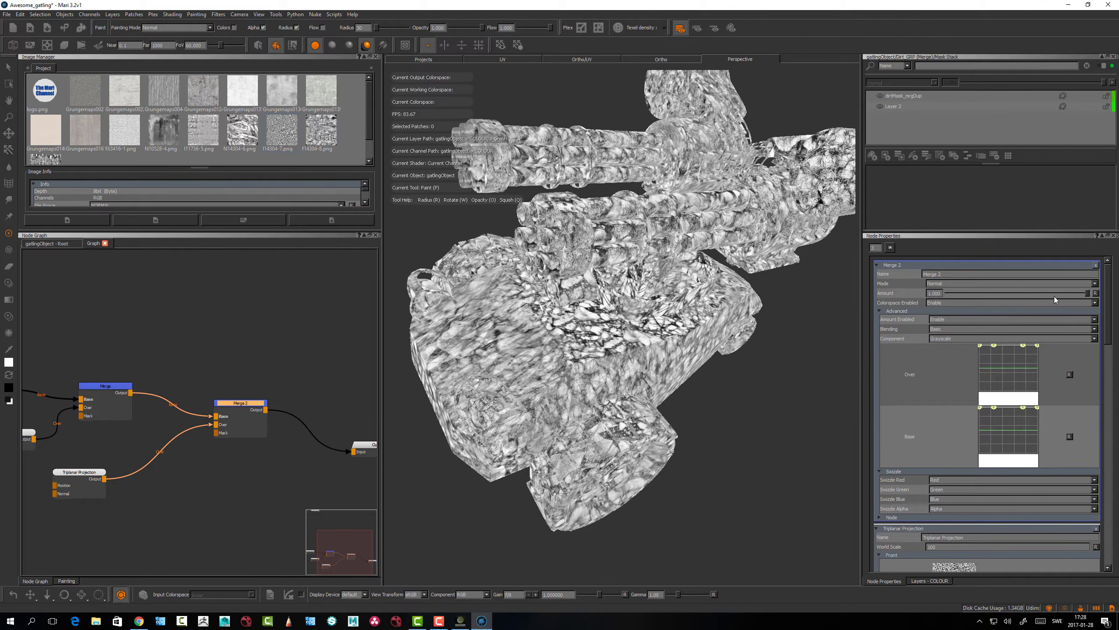
pyautogui.moveTo(1086, 293); pyautogui.dragTo(1009, 297)
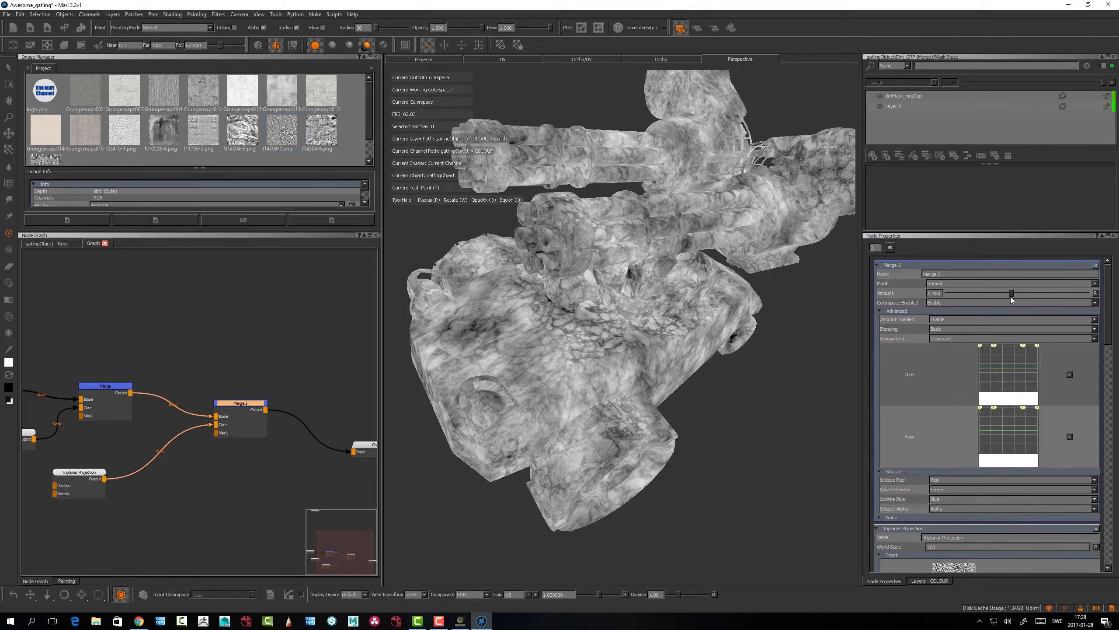
pyautogui.moveTo(528, 379)
pyautogui.keyDown('alt'); pyautogui.mouseDown()
pyautogui.moveTo(518, 335)
pyautogui.moveTo(515, 363)
pyautogui.mouseUp(); pyautogui.keyUp('alt')
pyautogui.scroll(5, 525, 359)
pyautogui.scroll(-5, 517, 332)
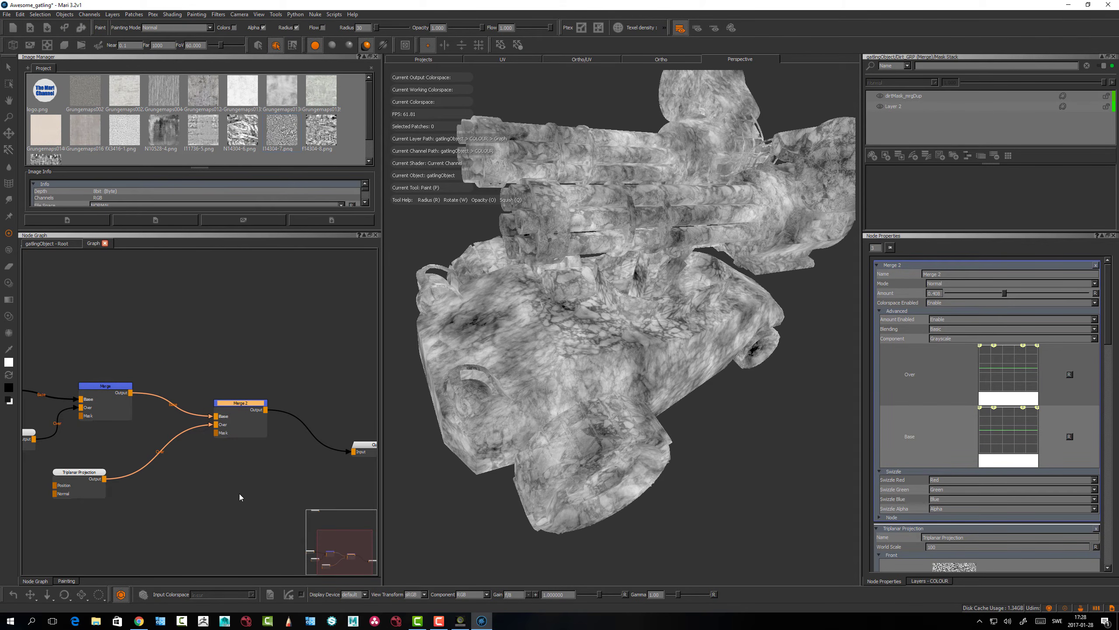
# Add a Color node in the empty area below the Triplanar Projection and second Merge nodes, and open its properties
pyautogui.moveTo(220, 492); pyautogui.dragTo(239, 435, button='middle')
pyautogui.click(210, 477)
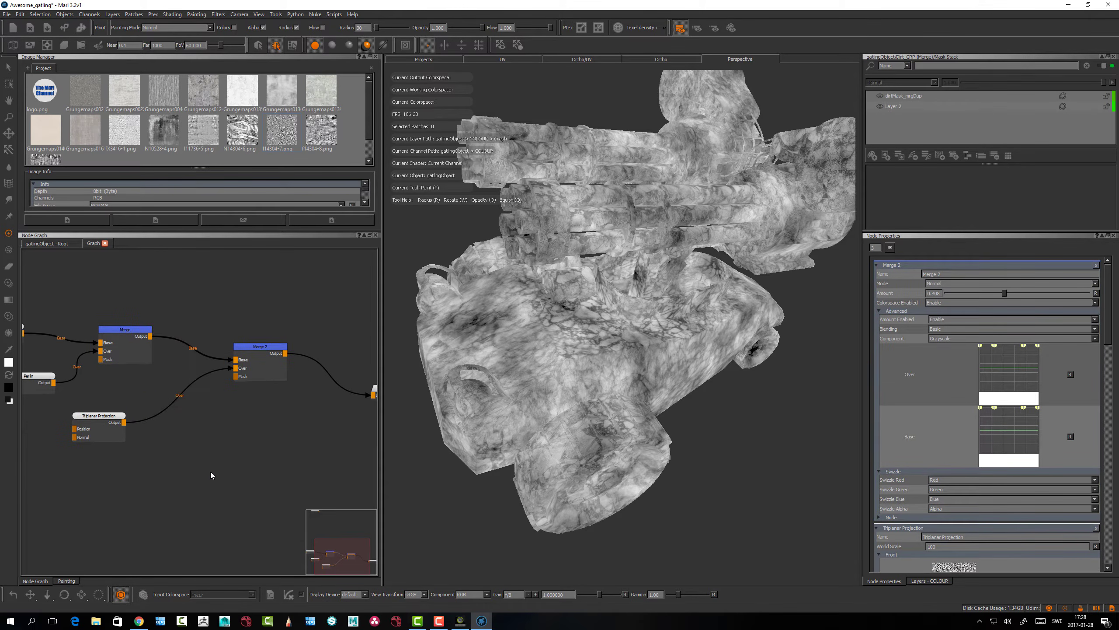
pyautogui.press('Tab')
pyautogui.write('col')
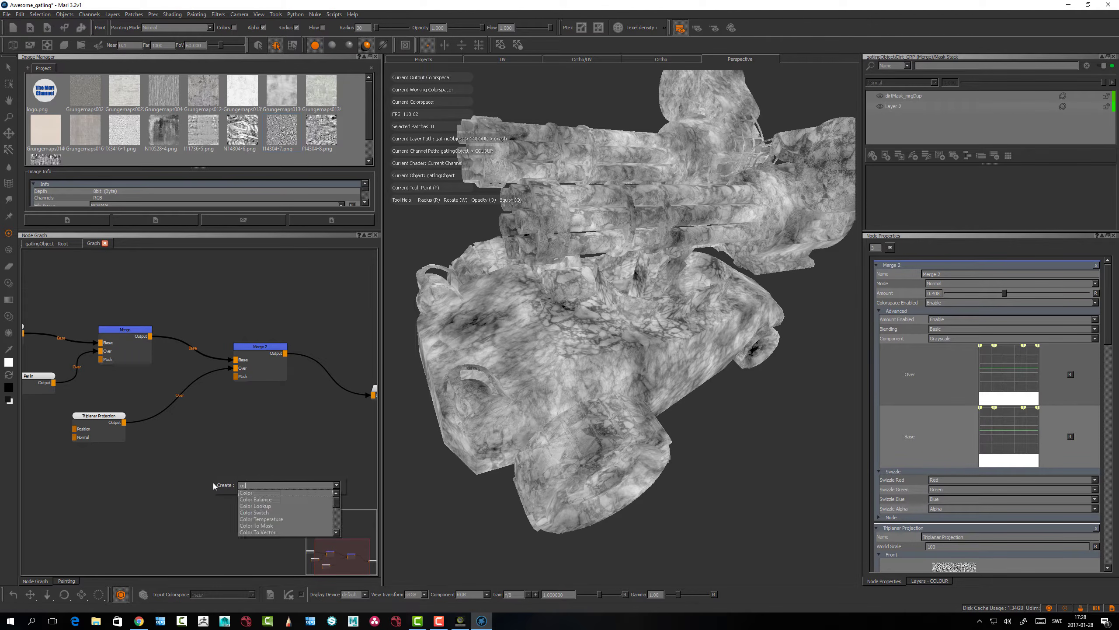
pyautogui.press('Return')
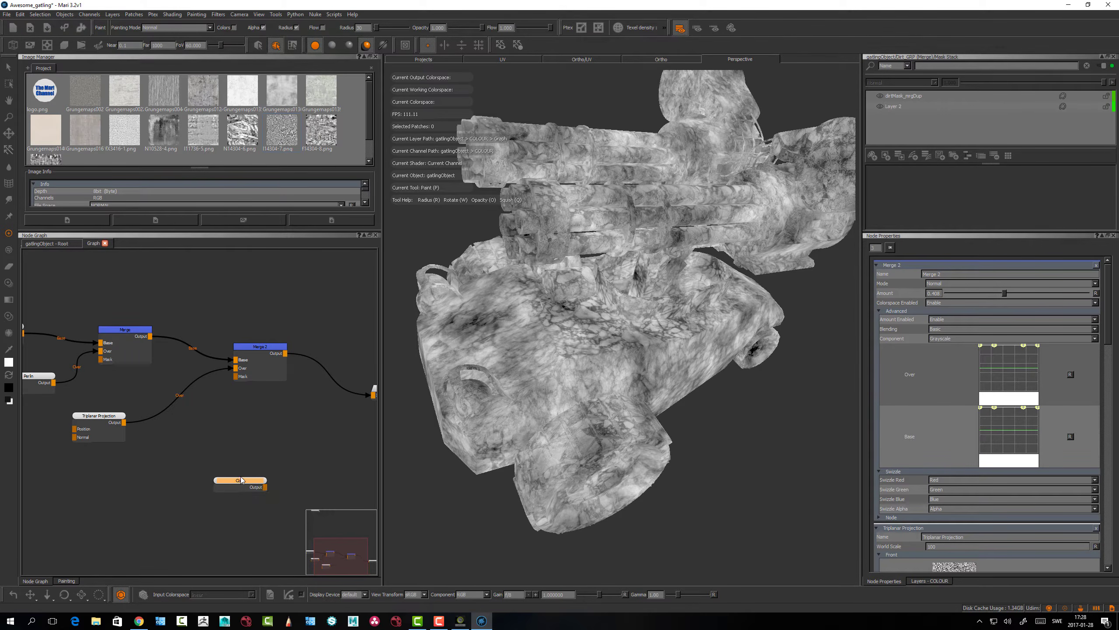
pyautogui.moveTo(226, 486); pyautogui.dragTo(203, 488)
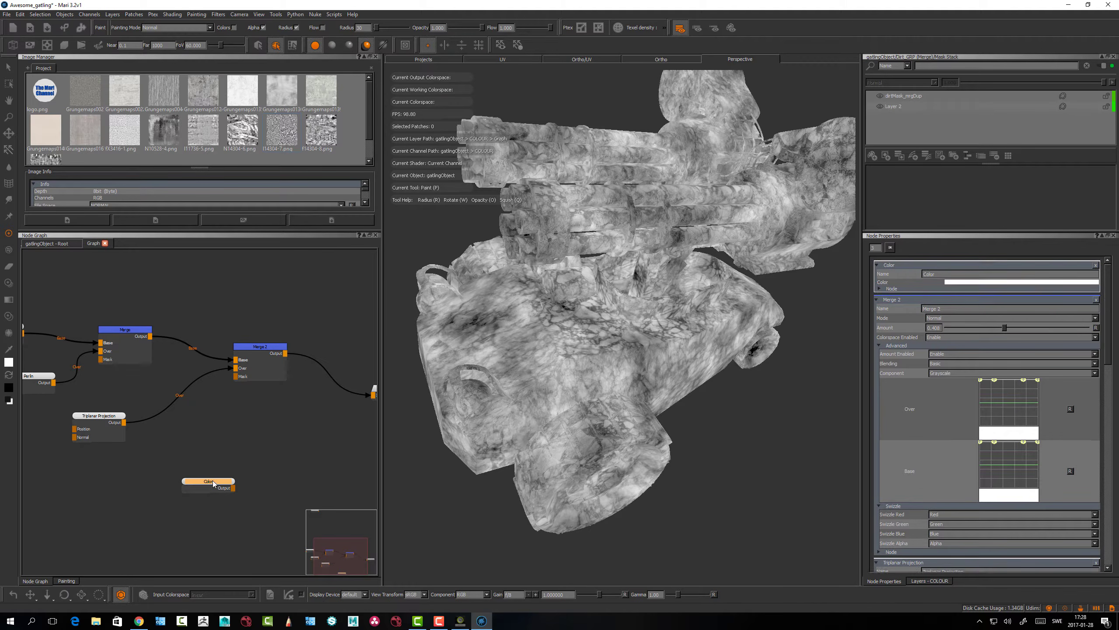
pyautogui.press('Tab')
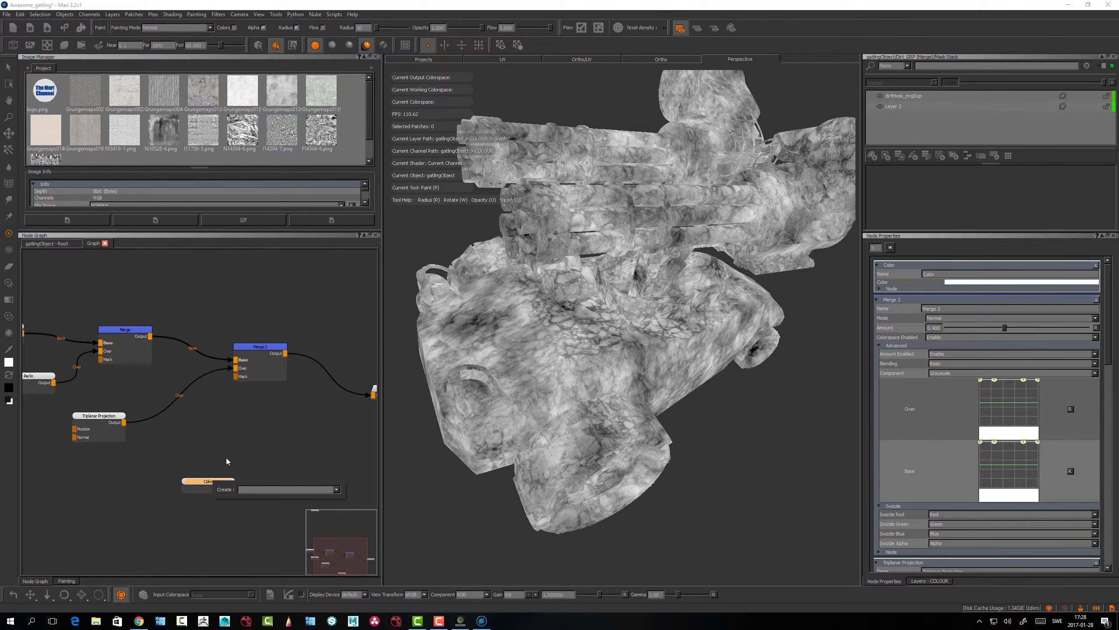
pyautogui.press('Escape')
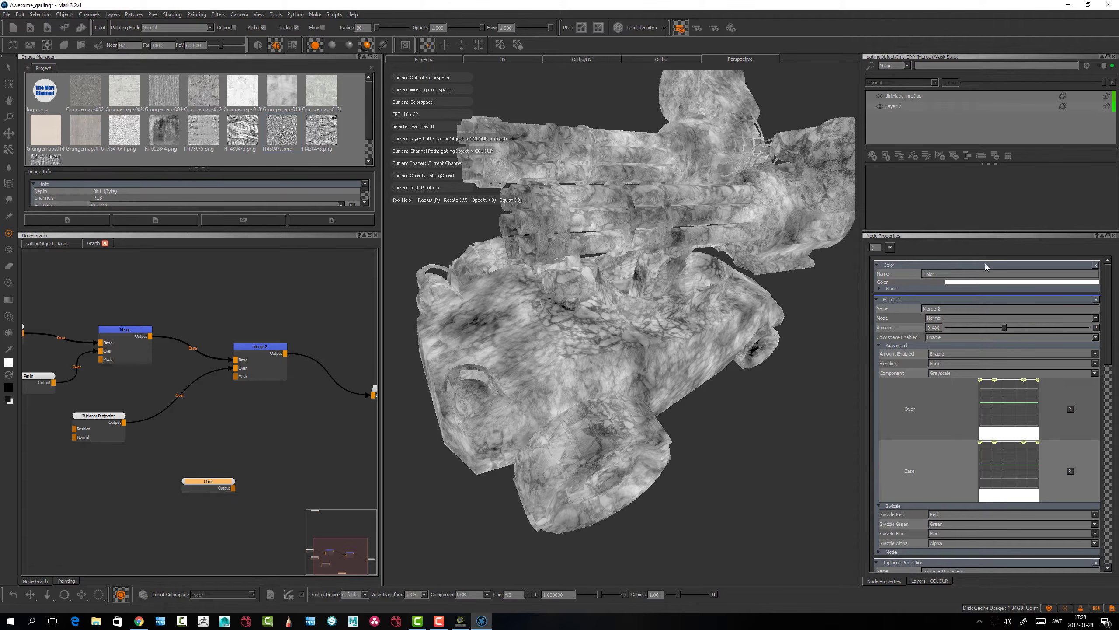
pyautogui.click(979, 282)
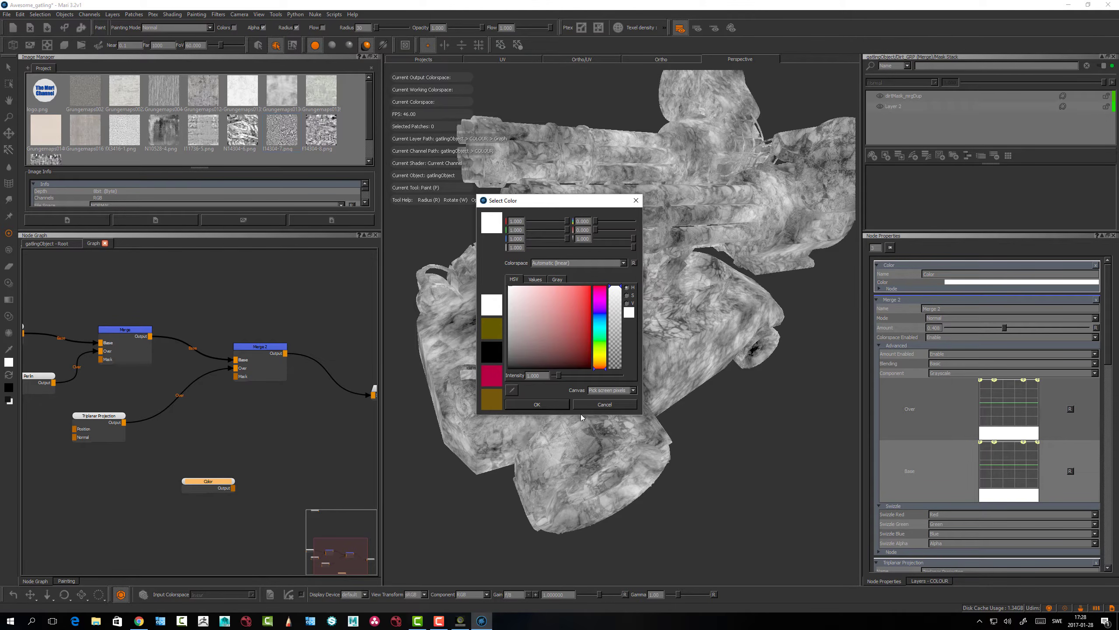
pyautogui.click(605, 405)
# Add a second Cloud node in the empty area near the Color node and open its properties
pyautogui.press('Tab')
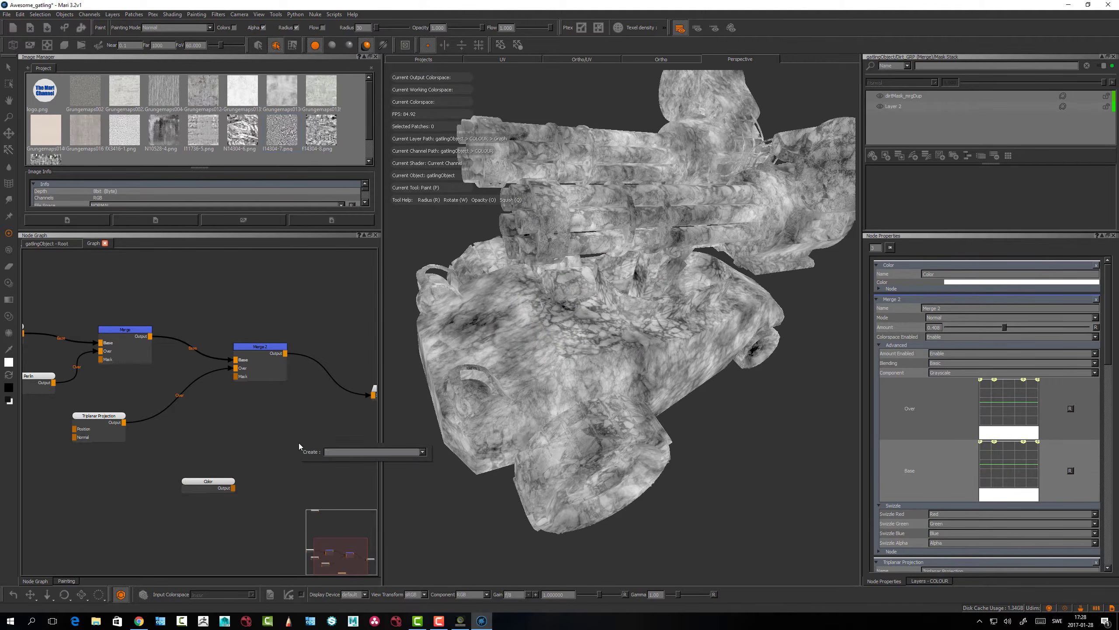
pyautogui.write('cloud')
pyautogui.press('Return')
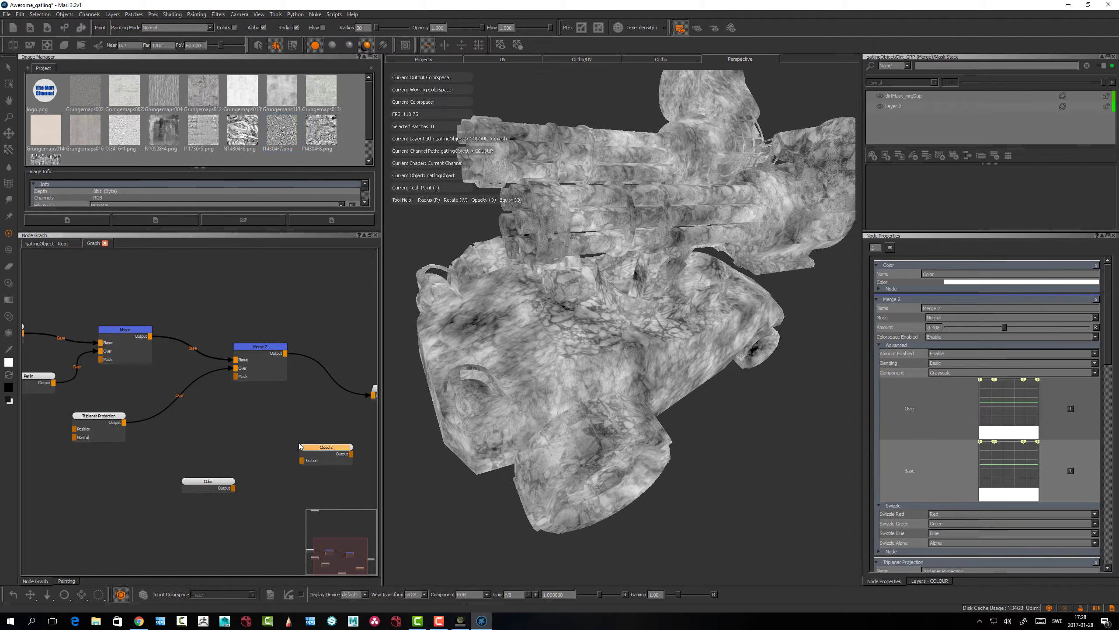
pyautogui.moveTo(318, 448); pyautogui.dragTo(294, 446)
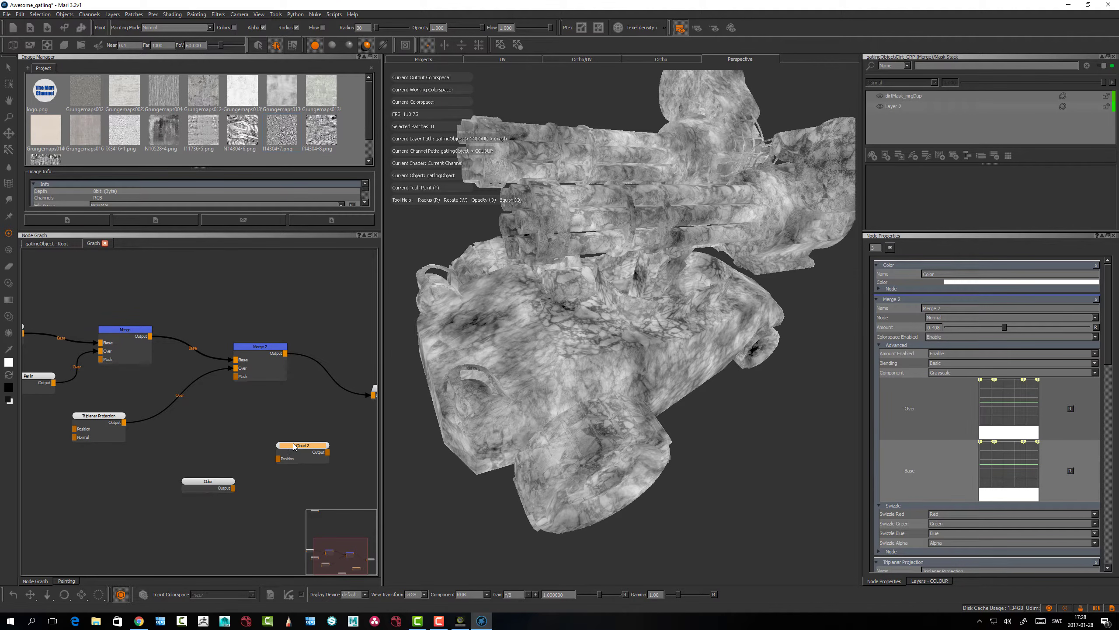
pyautogui.doubleClick(294, 446)
# Set the second Cloud node's Color B to a dark orange-brown and its Color A to the stored olive swatch
pyautogui.click(964, 313)
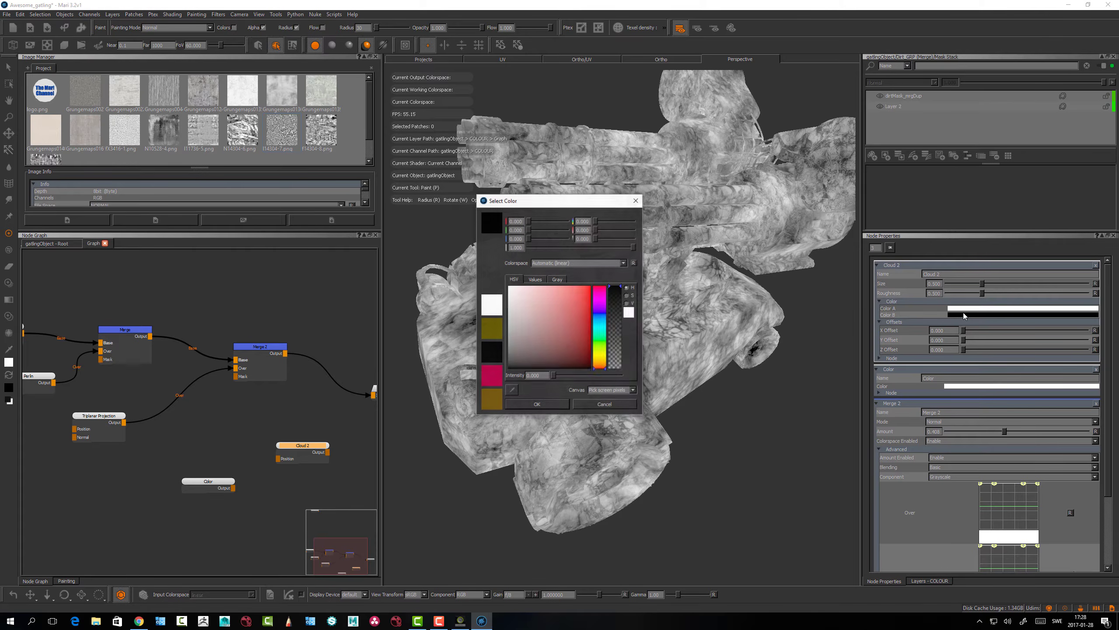
pyautogui.click(600, 362)
pyautogui.click(583, 357)
pyautogui.moveTo(584, 357); pyautogui.dragTo(592, 361)
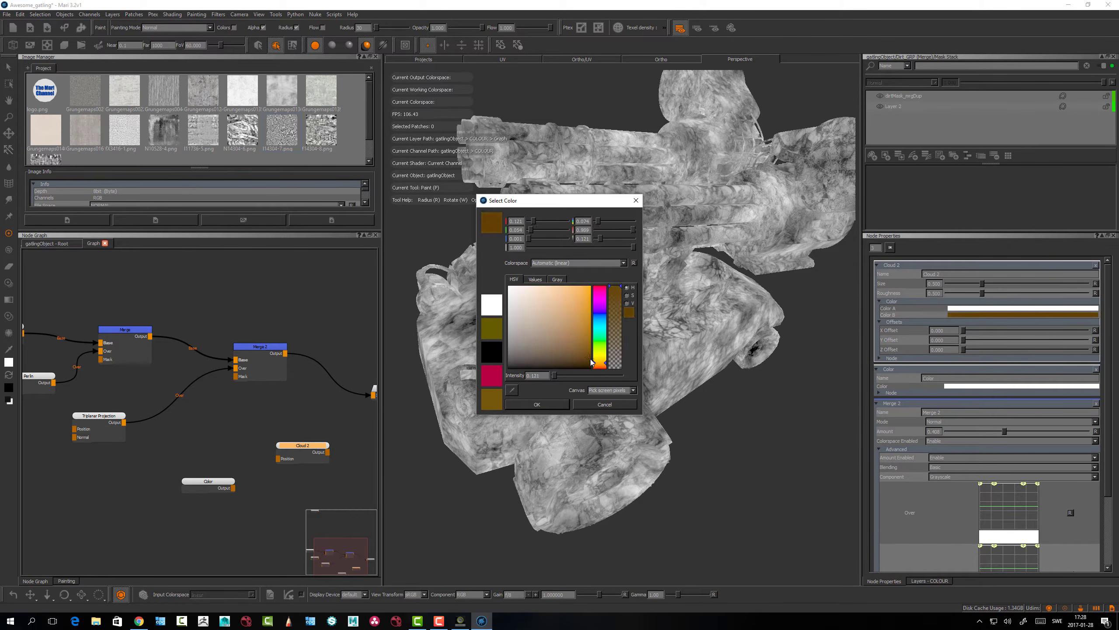
pyautogui.press('Return')
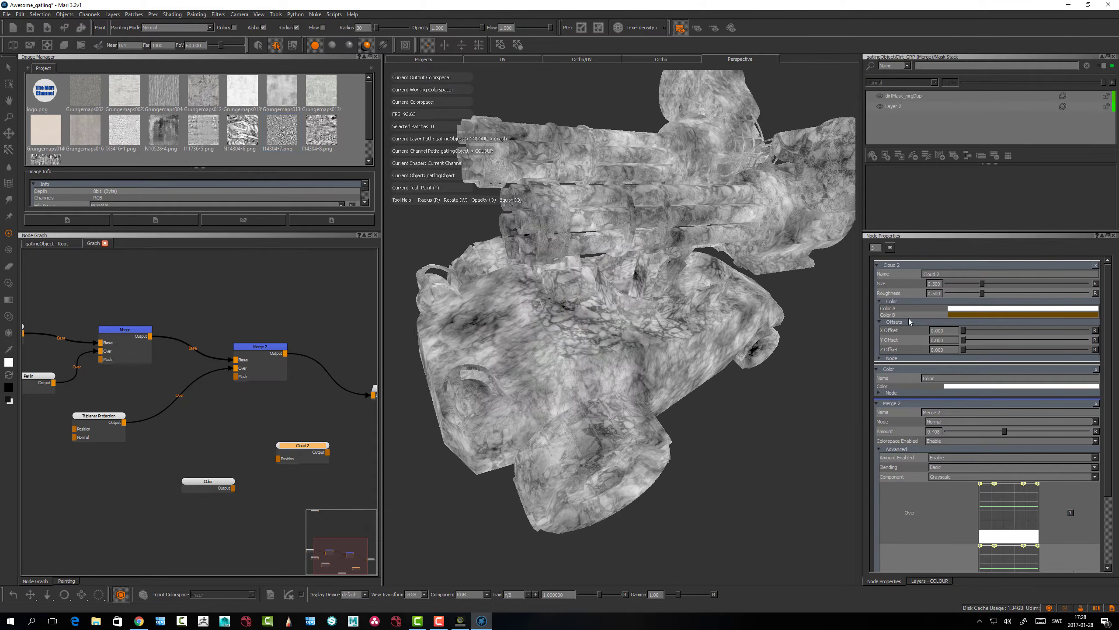
pyautogui.click(953, 308)
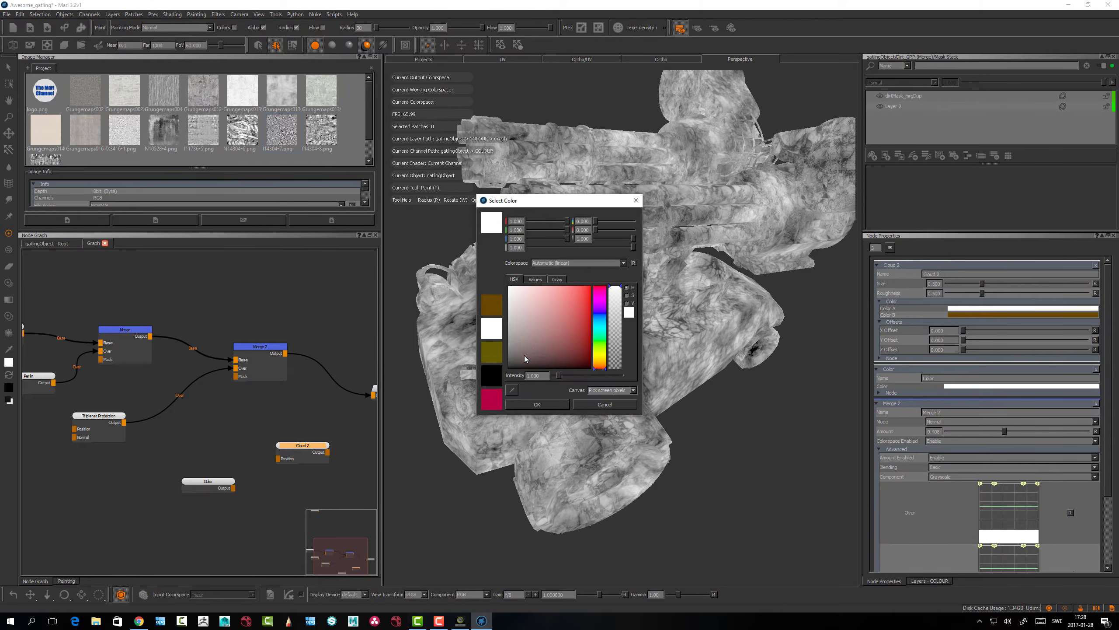
pyautogui.click(495, 350)
pyautogui.click(537, 405)
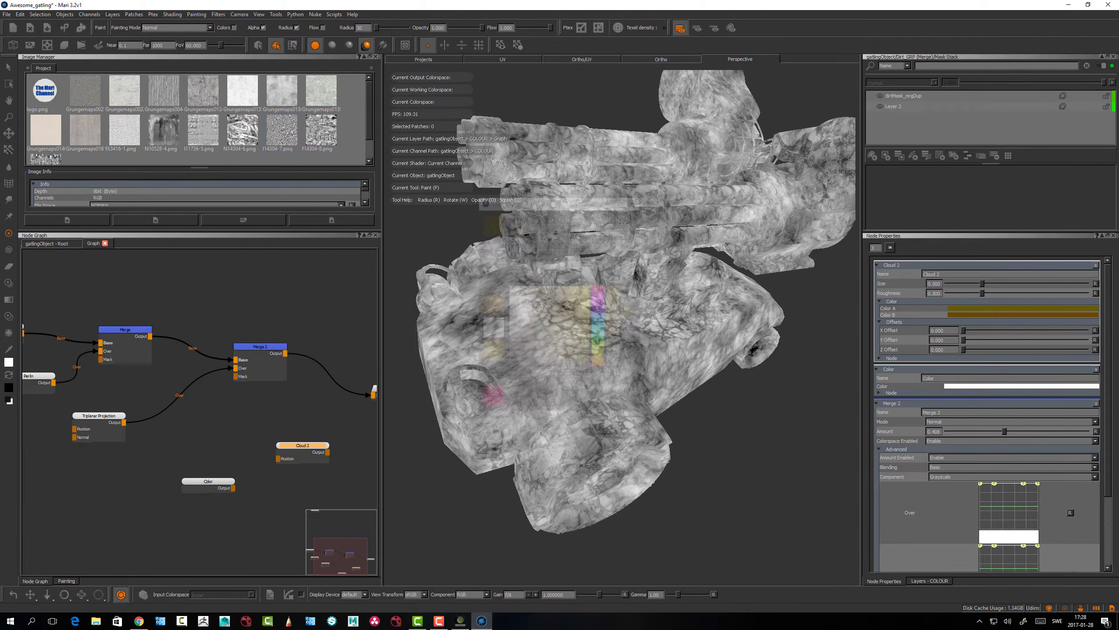
# Insert a pasted third Merge node between the second Merge and the Output, with the second Cloud connected to its Over input
pyautogui.moveTo(313, 449); pyautogui.dragTo(199, 438)
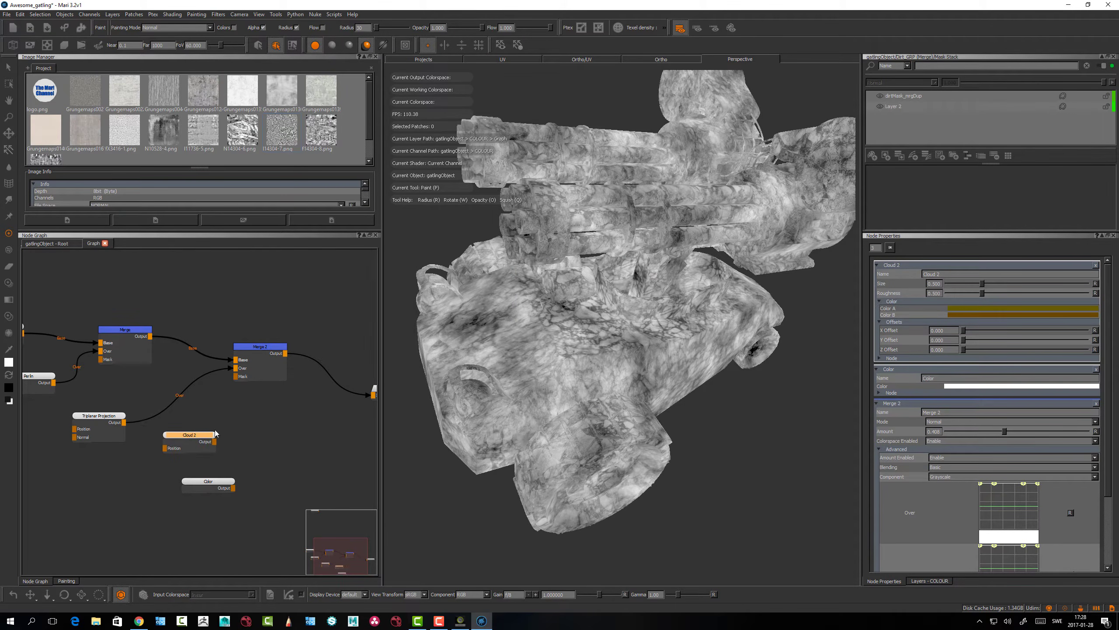
pyautogui.moveTo(263, 351); pyautogui.dragTo(251, 353)
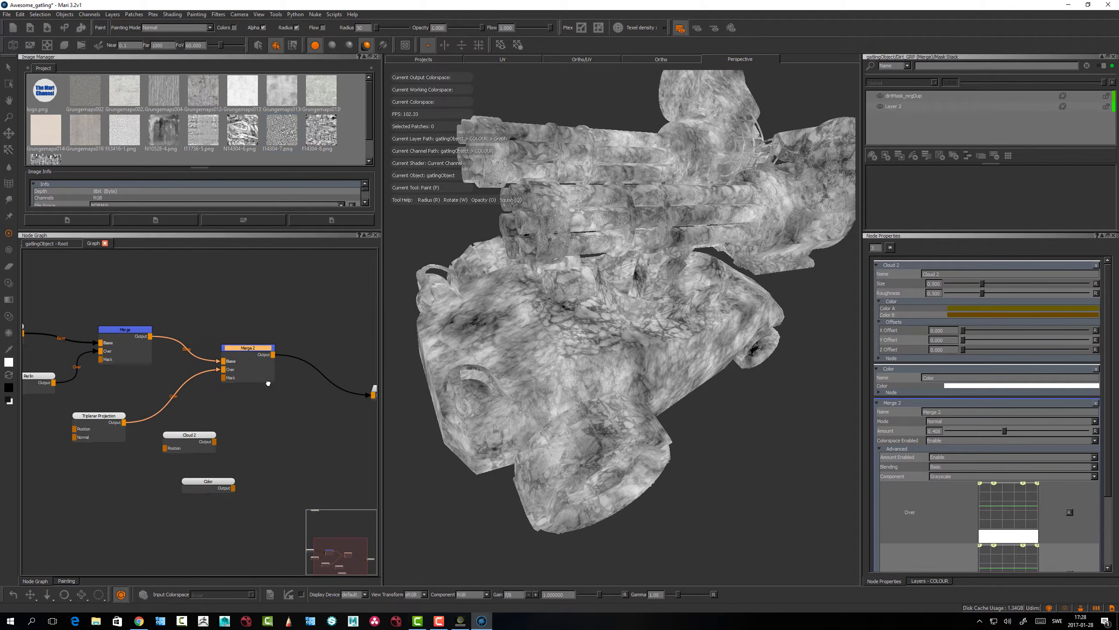
pyautogui.moveTo(268, 383); pyautogui.dragTo(229, 386, button='middle')
pyautogui.hotkey('ctrl', 'v')
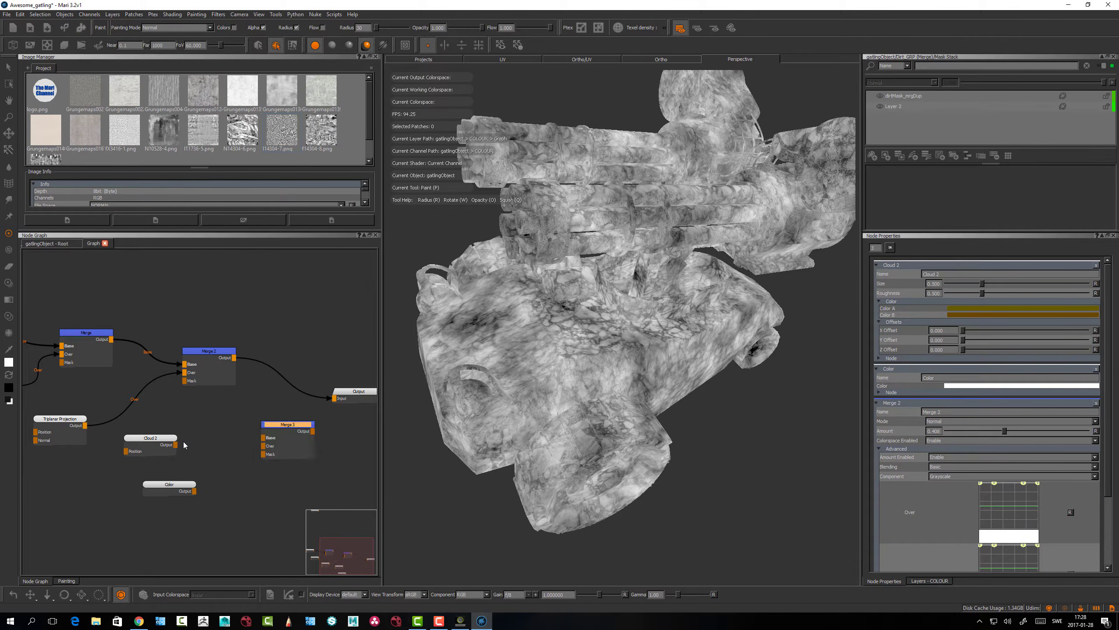
pyautogui.moveTo(175, 445); pyautogui.dragTo(283, 382)
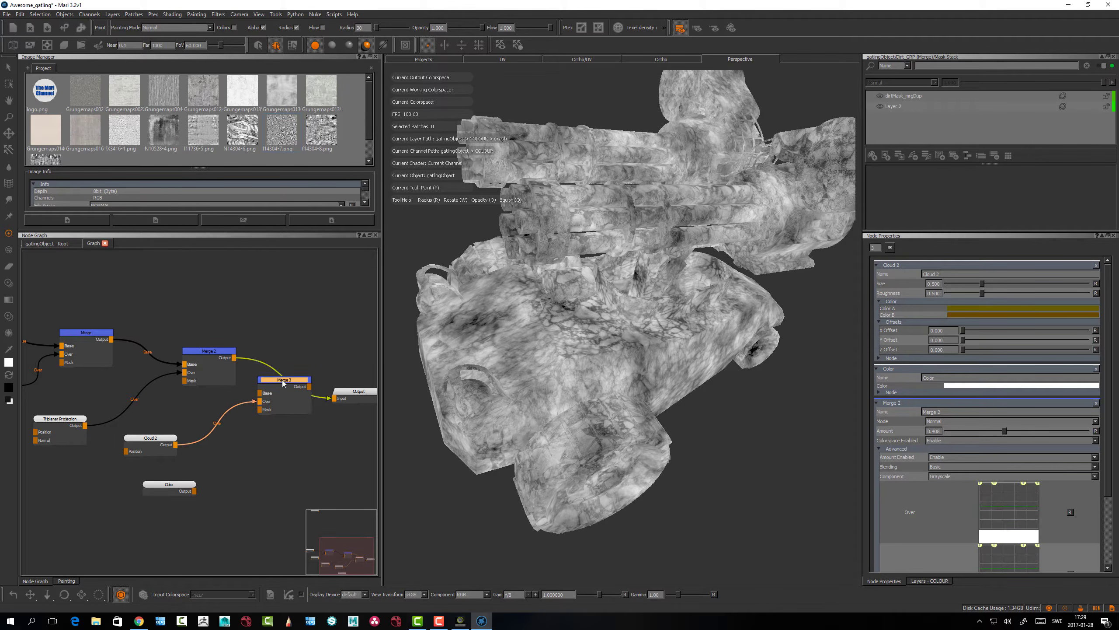
# Spread the Output, third Merge and second Cloud nodes apart to open up space in the graph
pyautogui.moveTo(301, 448); pyautogui.dragTo(223, 453, button='middle')
pyautogui.click(282, 398)
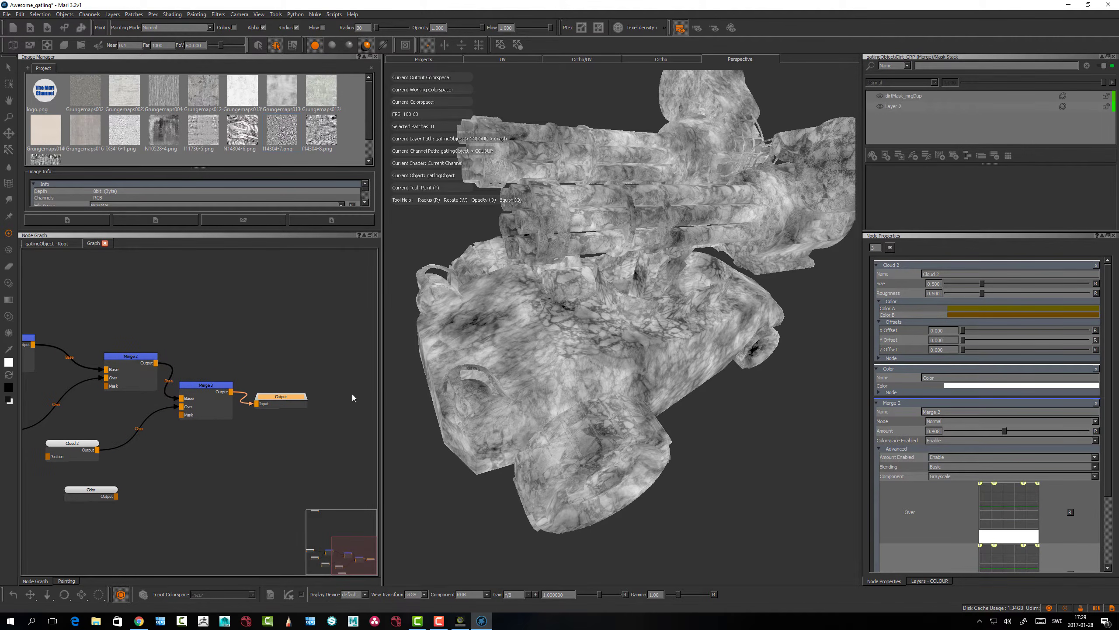
pyautogui.moveTo(352, 398); pyautogui.dragTo(405, 391)
pyautogui.moveTo(289, 447); pyautogui.dragTo(451, 452, button='middle')
pyautogui.click(224, 389)
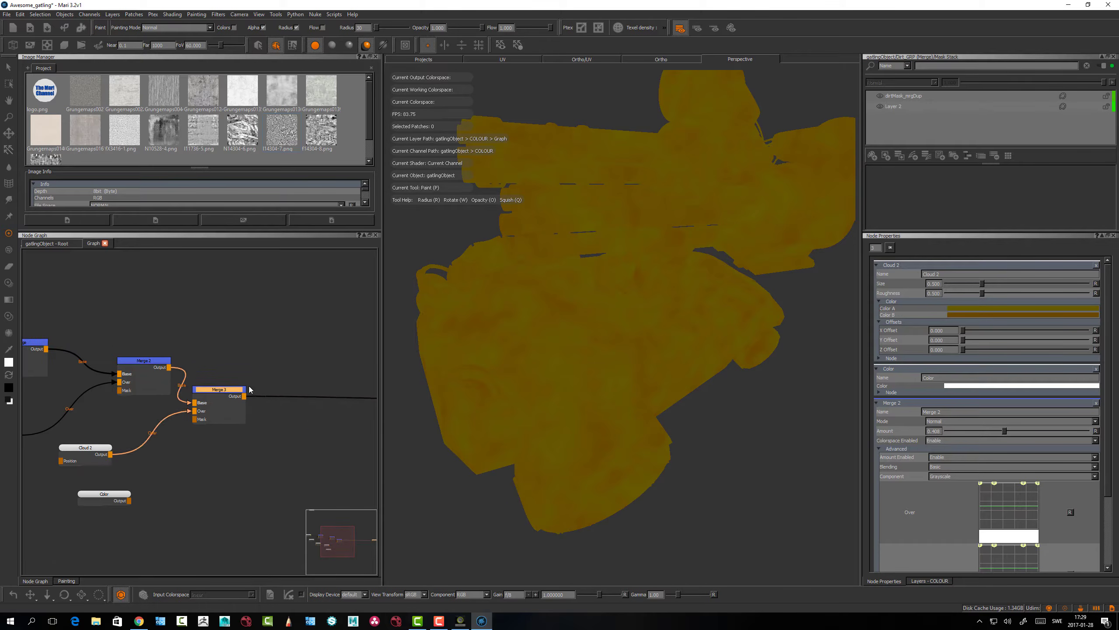
pyautogui.moveTo(249, 389); pyautogui.dragTo(365, 395)
pyautogui.click(233, 480)
pyautogui.moveTo(86, 453); pyautogui.dragTo(98, 461)
# Set the third Merge node's Mode to Multiply and inspect the tinted texture on the model
pyautogui.click(334, 395)
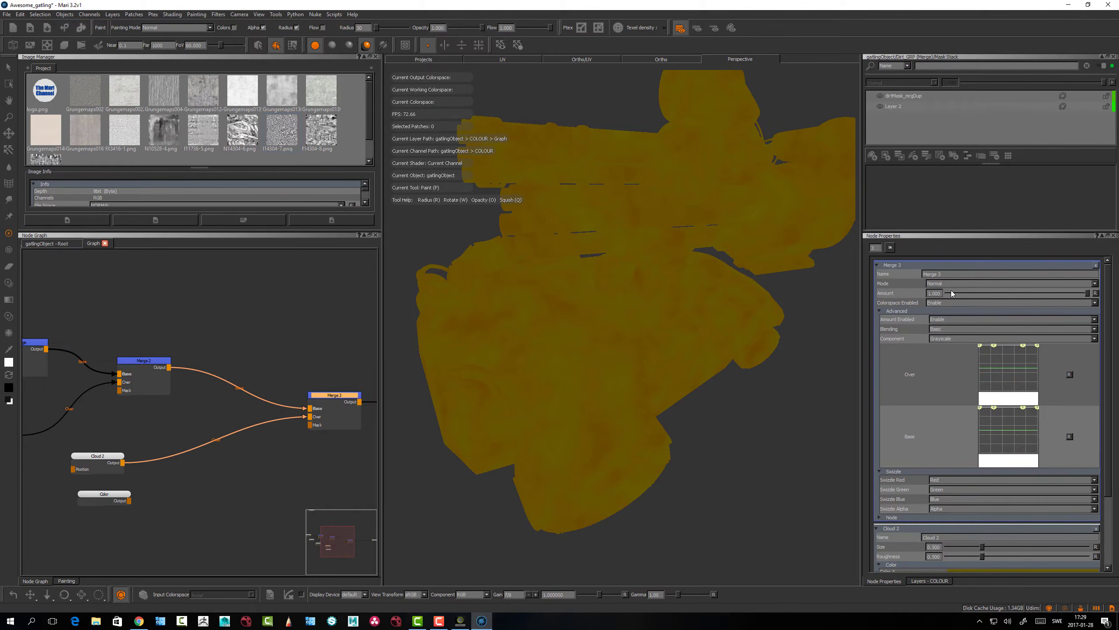
pyautogui.click(957, 283)
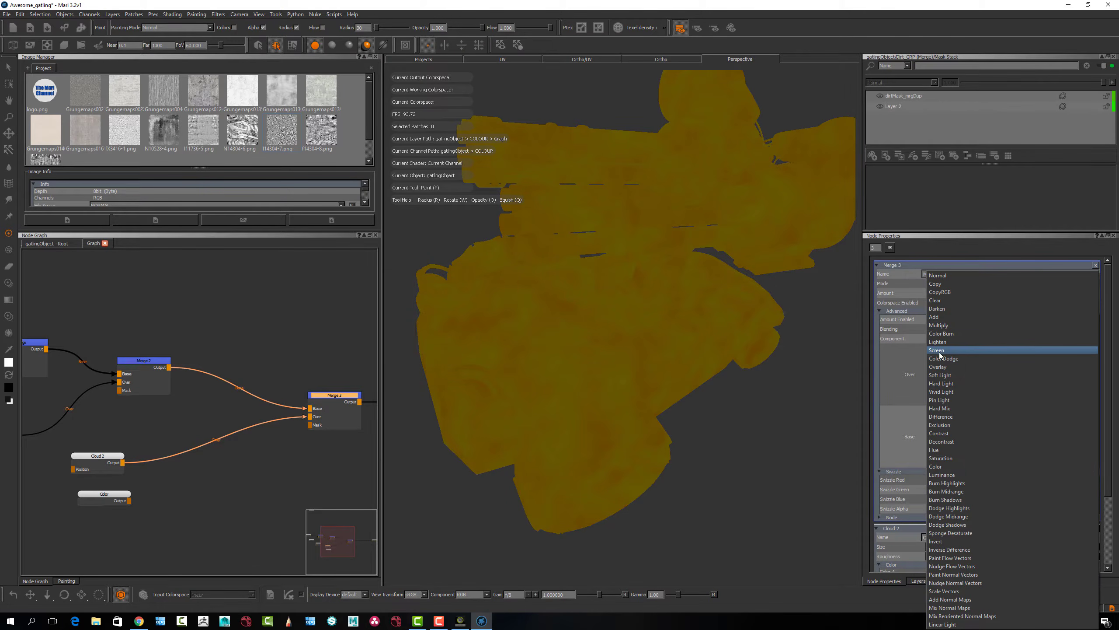
pyautogui.click(943, 328)
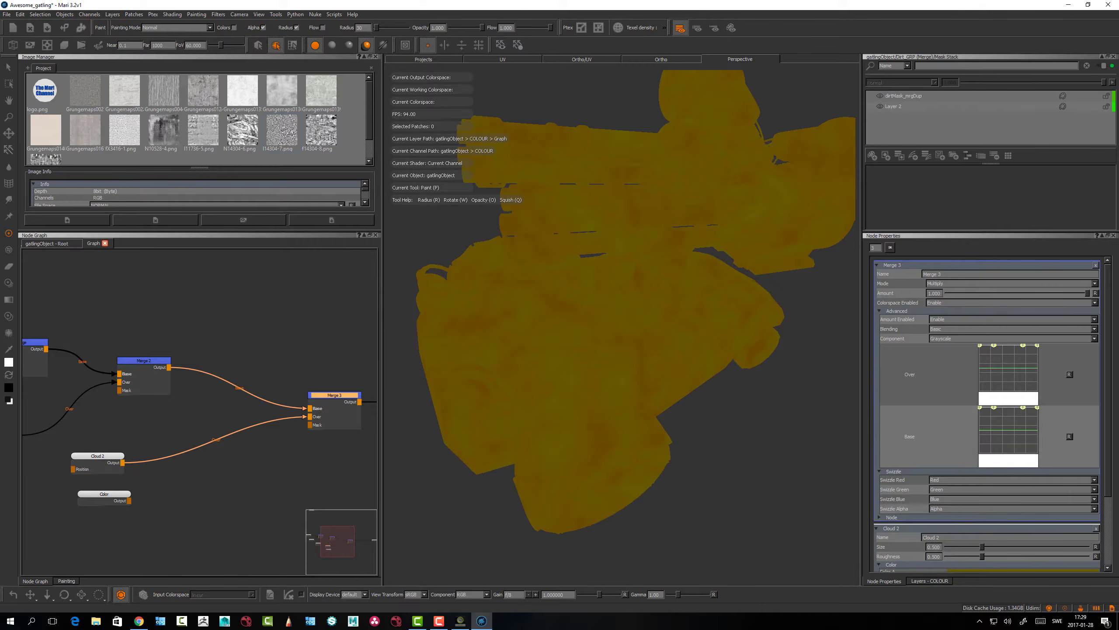
pyautogui.keyDown('alt'); pyautogui.moveTo(631, 407); pyautogui.dragTo(603, 409); pyautogui.keyUp('alt')
# Move the unconnected Color node further down, clear of the second Cloud node
pyautogui.moveTo(175, 518); pyautogui.dragTo(184, 516, button='middle')
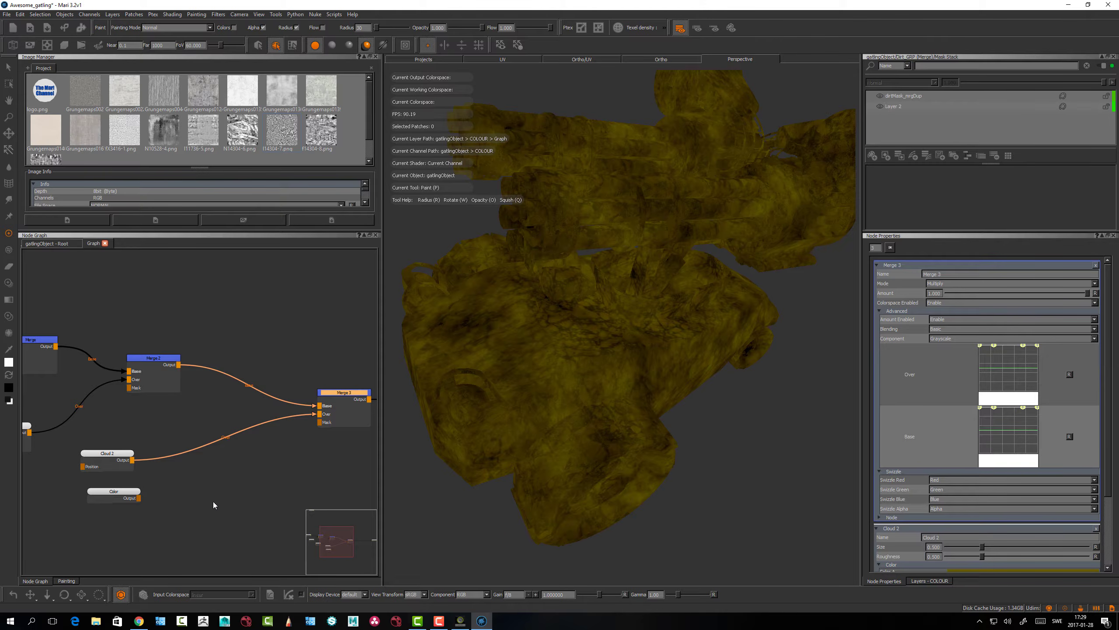
pyautogui.scroll(2, 210, 471)
pyautogui.scroll(-4, 216, 490)
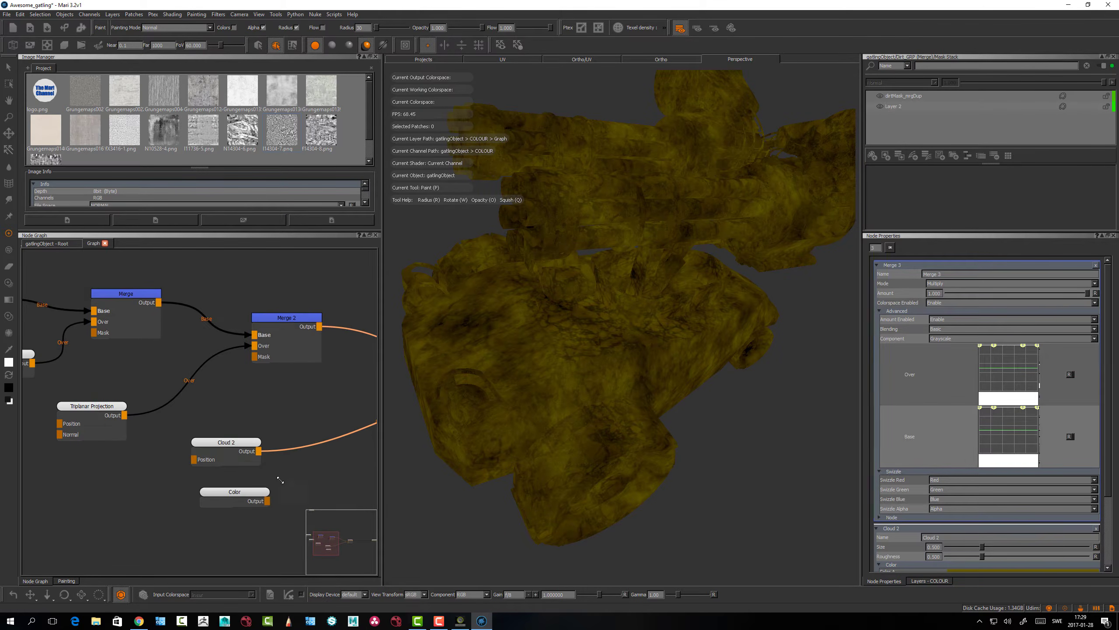
pyautogui.moveTo(269, 497); pyautogui.dragTo(244, 541)
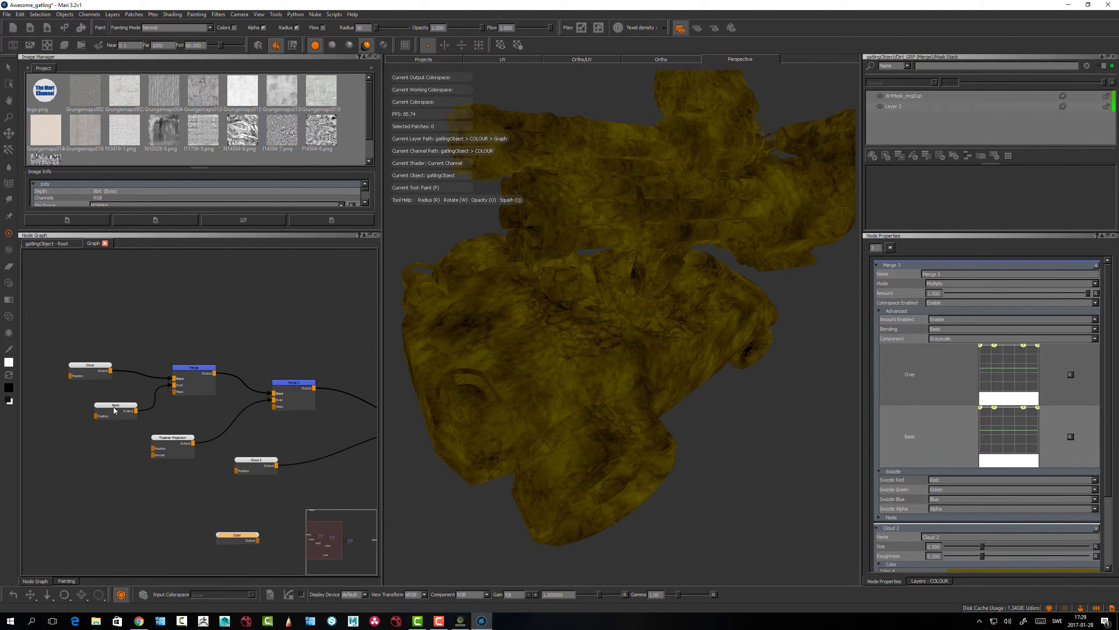
# Raise the first Cloud node's Size to about 0.64 and set its Color B to a grey of about 0.121
pyautogui.moveTo(94, 368); pyautogui.dragTo(97, 366)
pyautogui.doubleClick(99, 368)
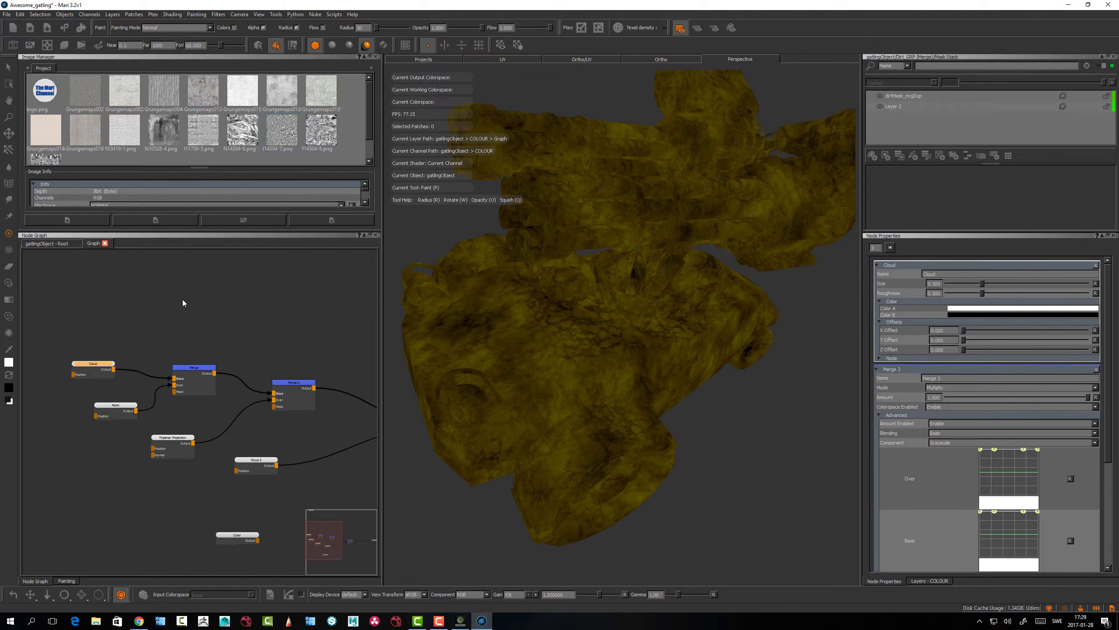
pyautogui.moveTo(982, 283)
pyautogui.mouseDown()
pyautogui.moveTo(970, 283)
pyautogui.moveTo(993, 283)
pyautogui.mouseUp()
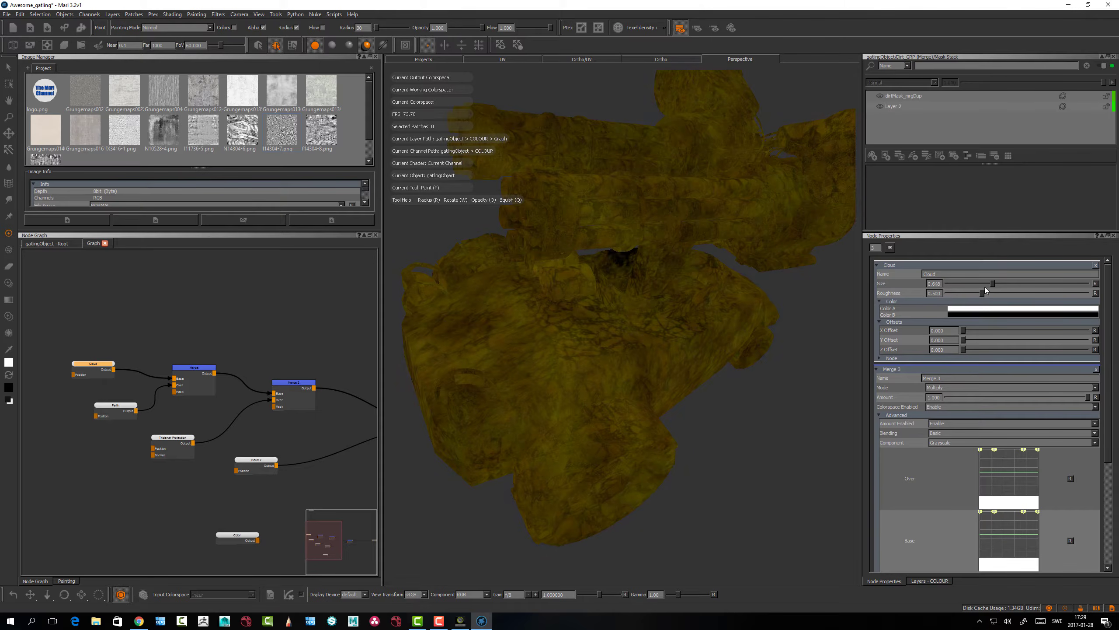
pyautogui.click(957, 314)
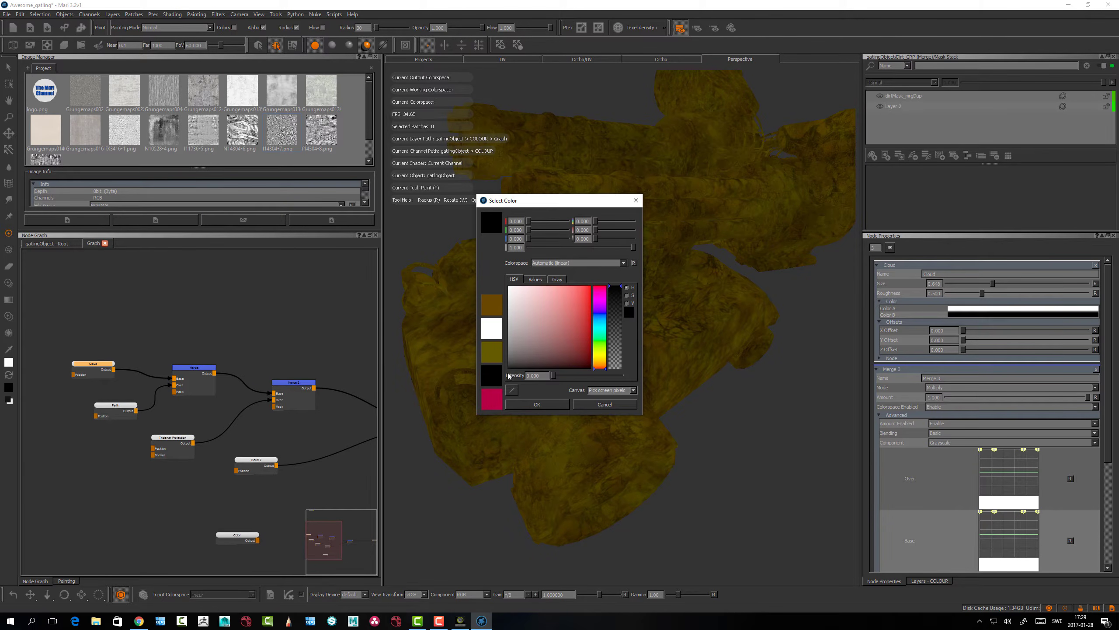
pyautogui.moveTo(508, 372); pyautogui.dragTo(501, 361)
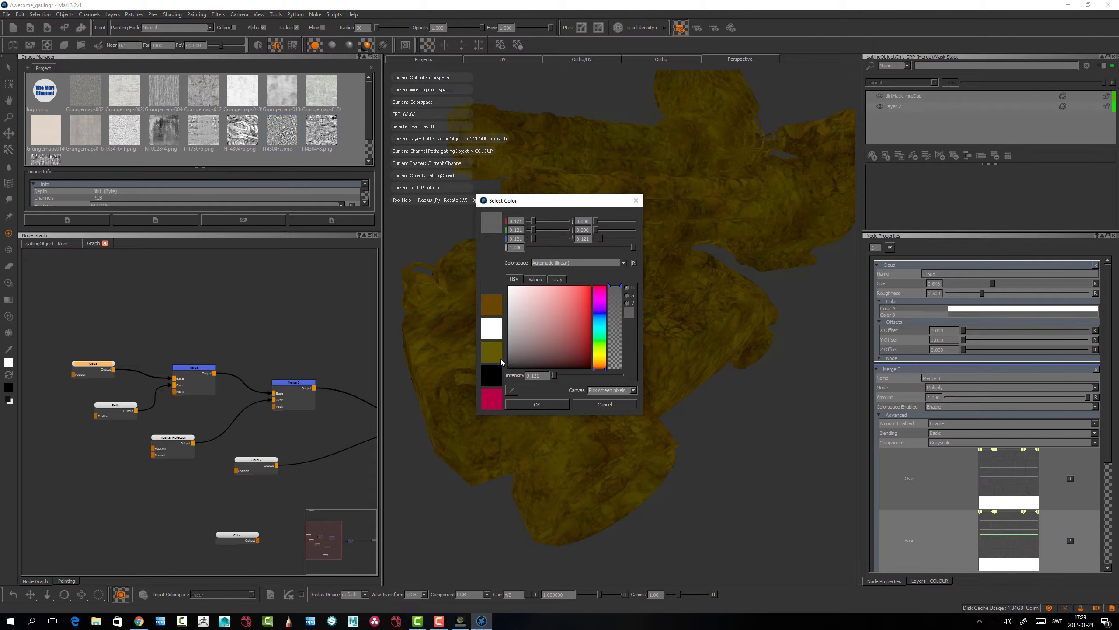
pyautogui.click(528, 404)
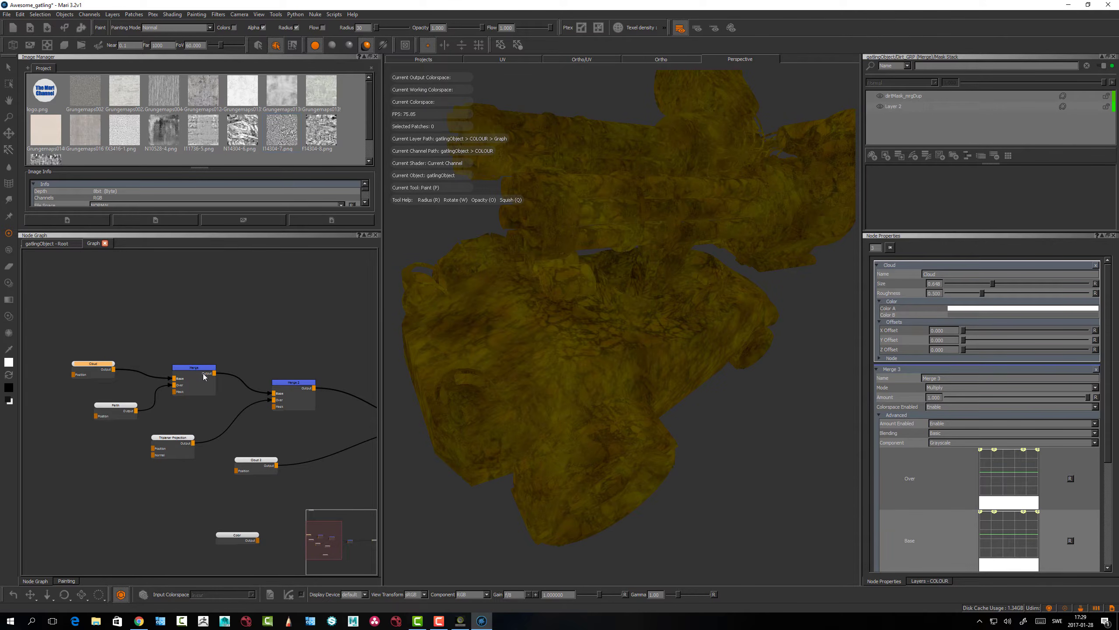
# Set the Perlin node's Size to about 0.517 and lower the first Merge node's Amount to about 0.58
pyautogui.click(125, 409)
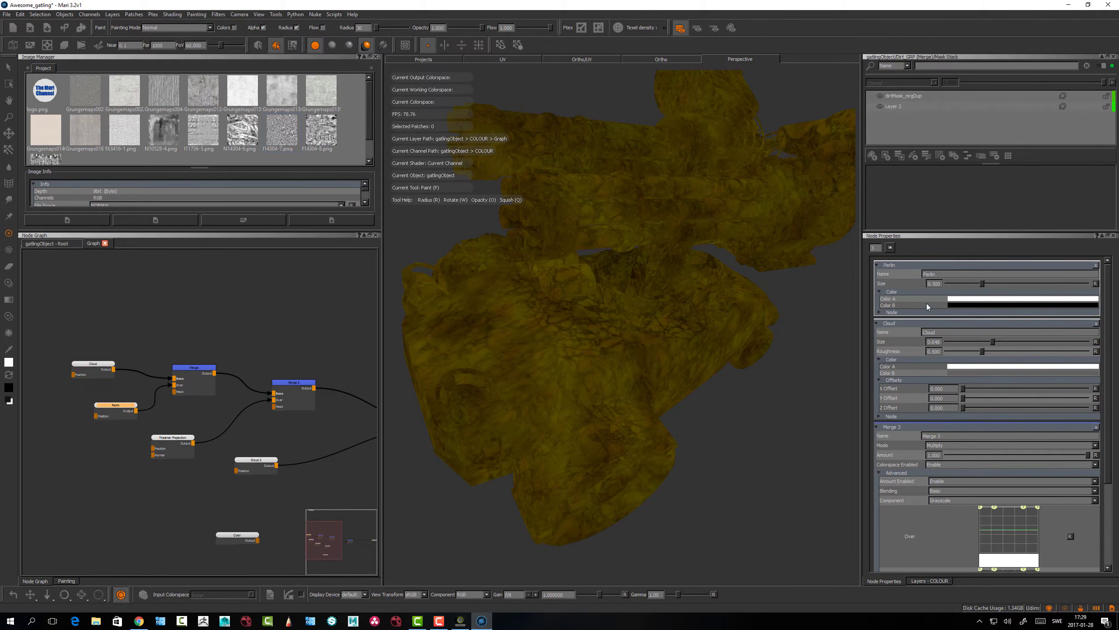
pyautogui.moveTo(981, 283)
pyautogui.mouseDown()
pyautogui.moveTo(970, 283)
pyautogui.moveTo(984, 283)
pyautogui.mouseUp()
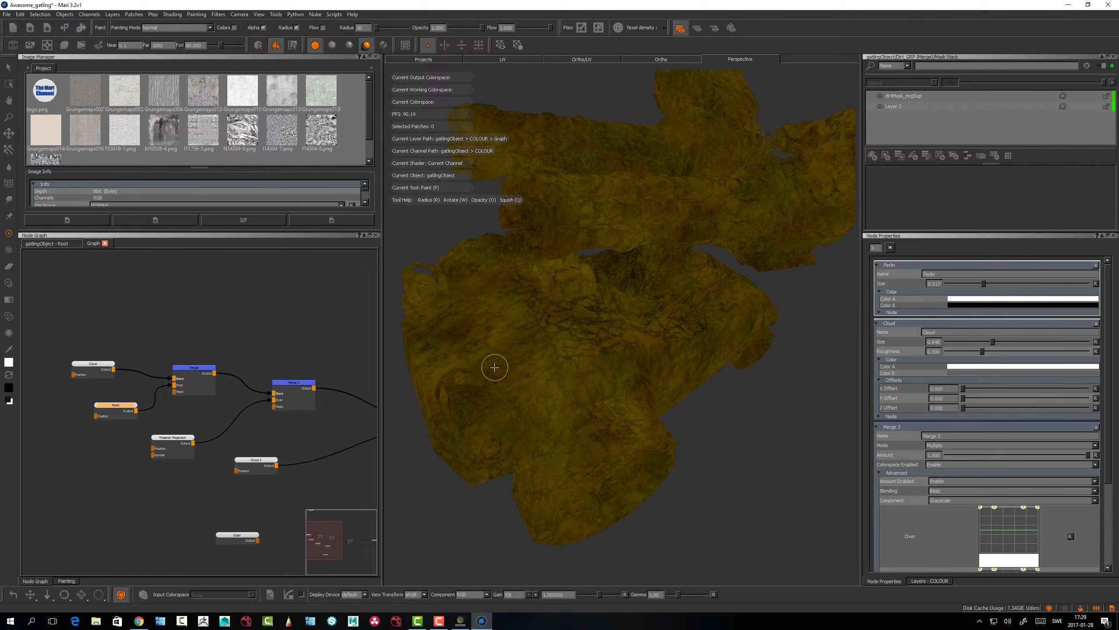
pyautogui.click(203, 369)
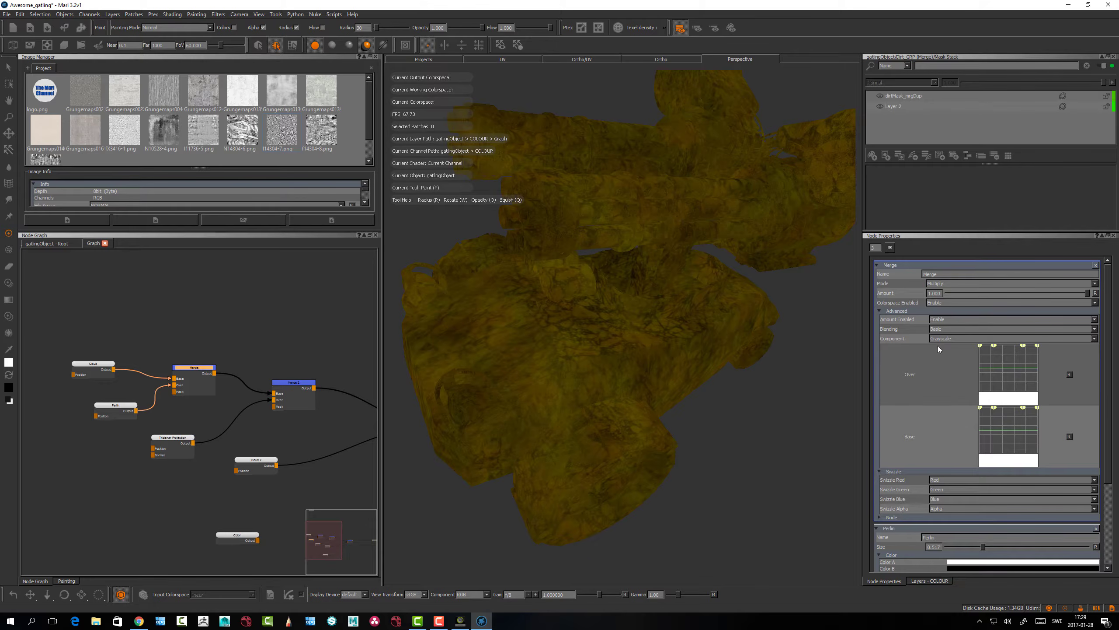
pyautogui.moveTo(1086, 293); pyautogui.dragTo(978, 293)
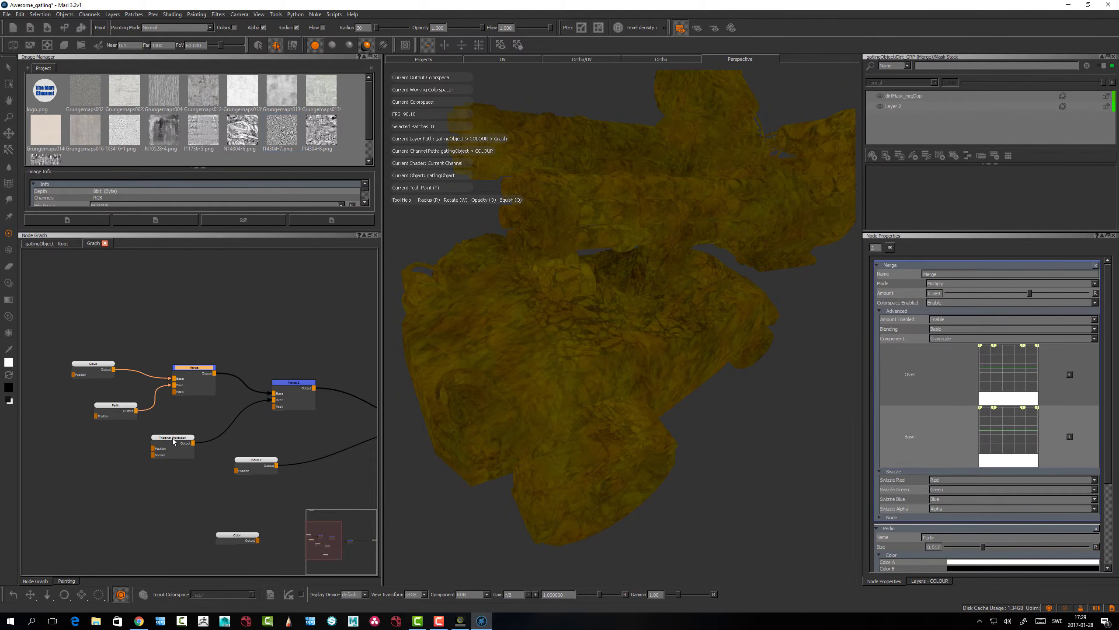
# Nudge the Triplanar Projection node slightly and lower the second Merge node's Amount to about 0.38
pyautogui.moveTo(172, 438); pyautogui.dragTo(169, 437)
pyautogui.click(297, 385)
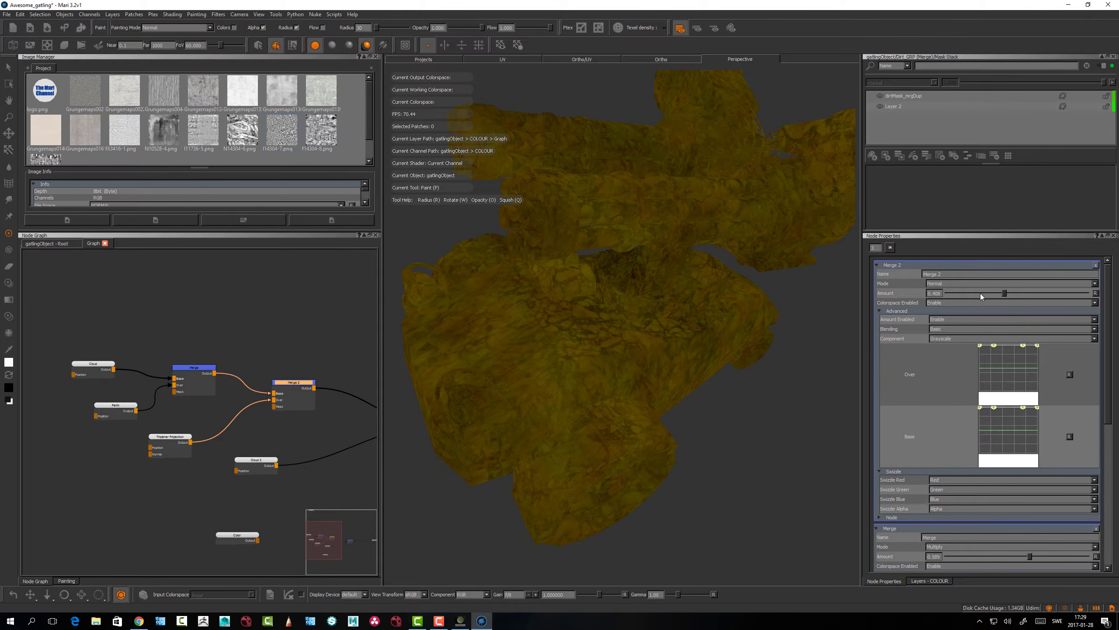
pyautogui.moveTo(1039, 292); pyautogui.dragTo(1000, 293)
# Move the third Merge node closer to the second Merge and the second Cloud
pyautogui.moveTo(224, 495); pyautogui.dragTo(272, 510, button='middle')
pyautogui.keyDown('alt'); pyautogui.moveTo(272, 510); pyautogui.dragTo(189, 492, button='right'); pyautogui.keyUp('alt')
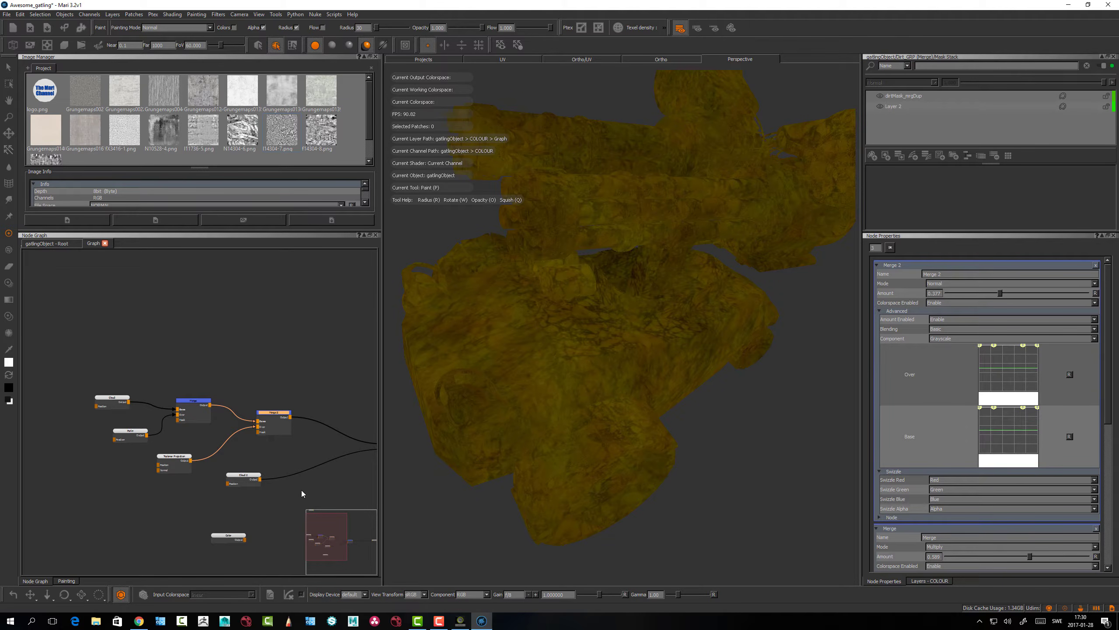
pyautogui.moveTo(230, 473); pyautogui.dragTo(104, 405, button='middle')
pyautogui.click(270, 374)
pyautogui.moveTo(270, 374); pyautogui.dragTo(235, 369)
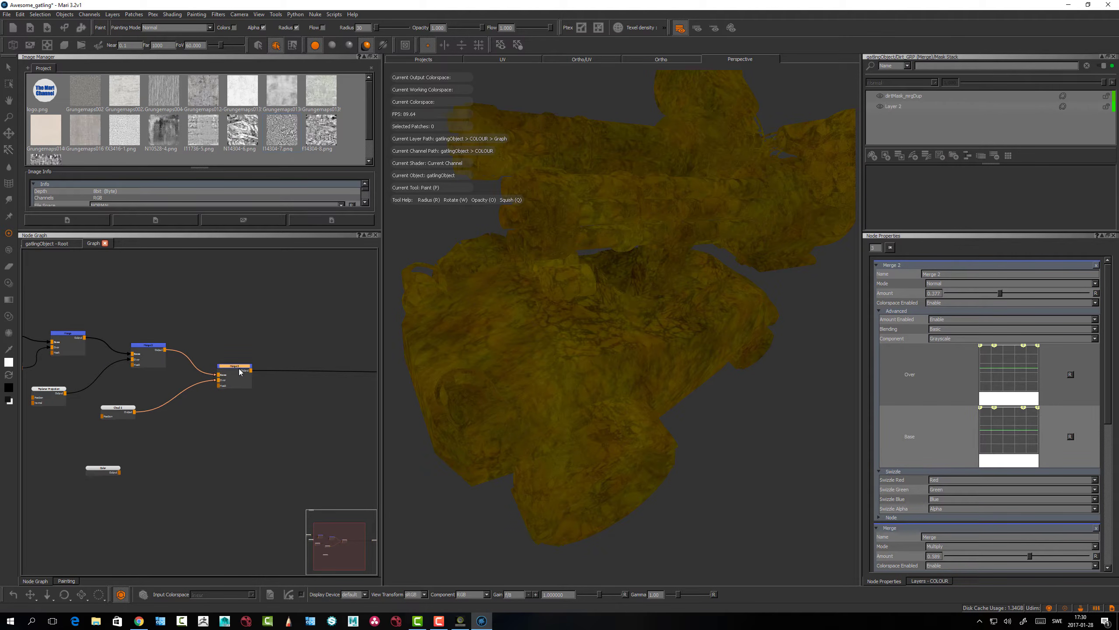
# Add a fourth Merge node after the third Merge and place it further along the output line
pyautogui.click(277, 404)
pyautogui.click(247, 369)
pyautogui.press('m')
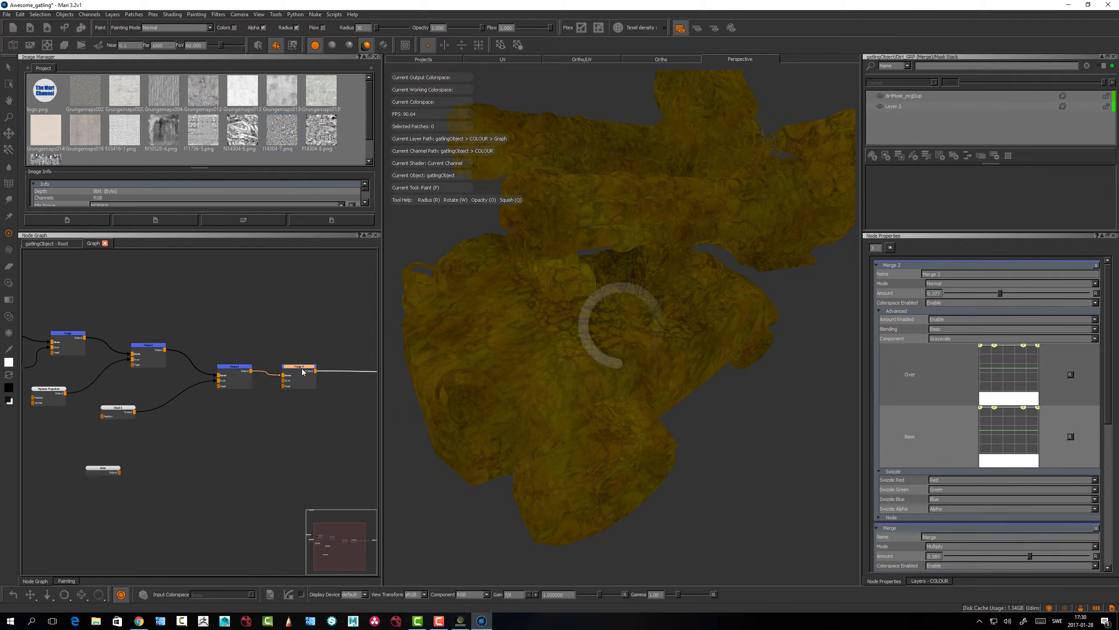
pyautogui.moveTo(304, 366); pyautogui.dragTo(327, 379)
pyautogui.moveTo(293, 455); pyautogui.dragTo(289, 414, button='middle')
pyautogui.click(210, 404)
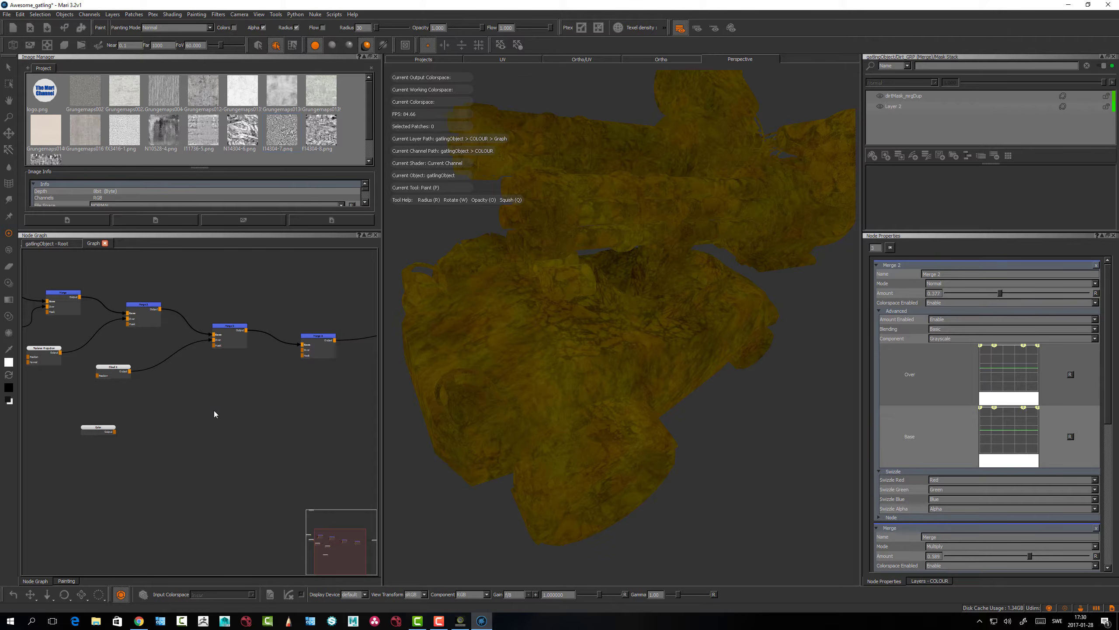
# Create a Paint node at 2048 x 2048 with Scalar Data turned off
pyautogui.moveTo(225, 382); pyautogui.dragTo(209, 410, button='middle')
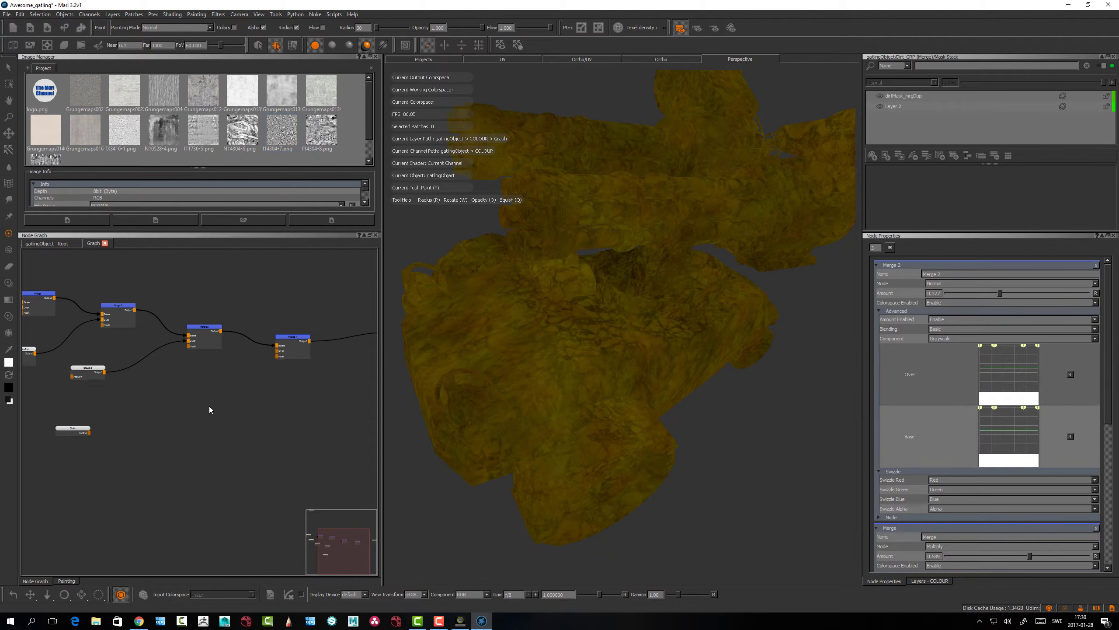
pyautogui.press('p')
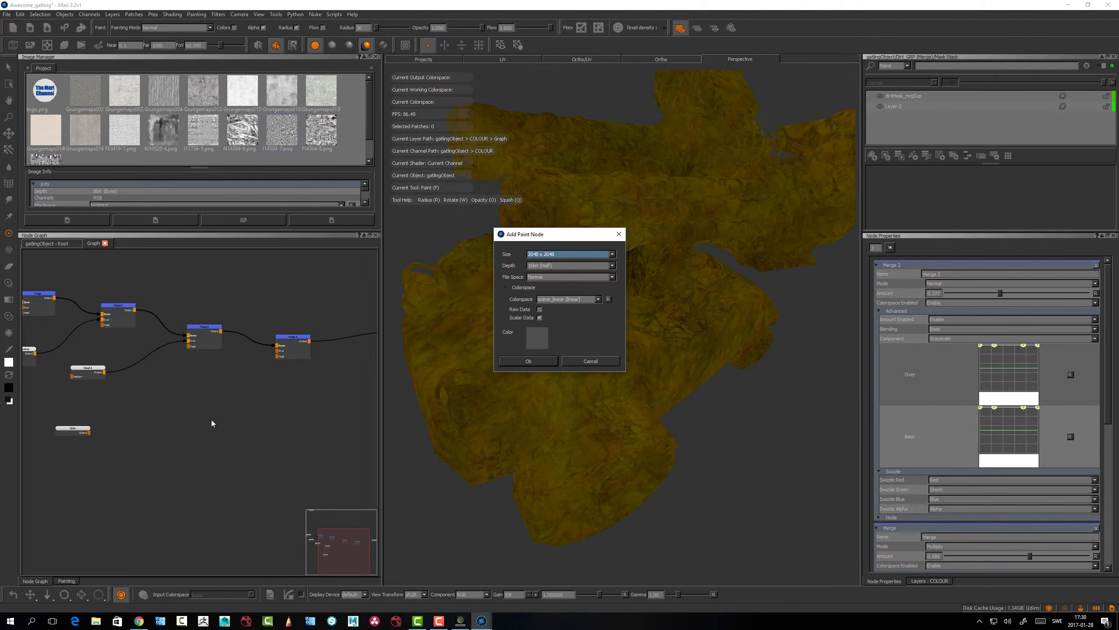
pyautogui.click(560, 254)
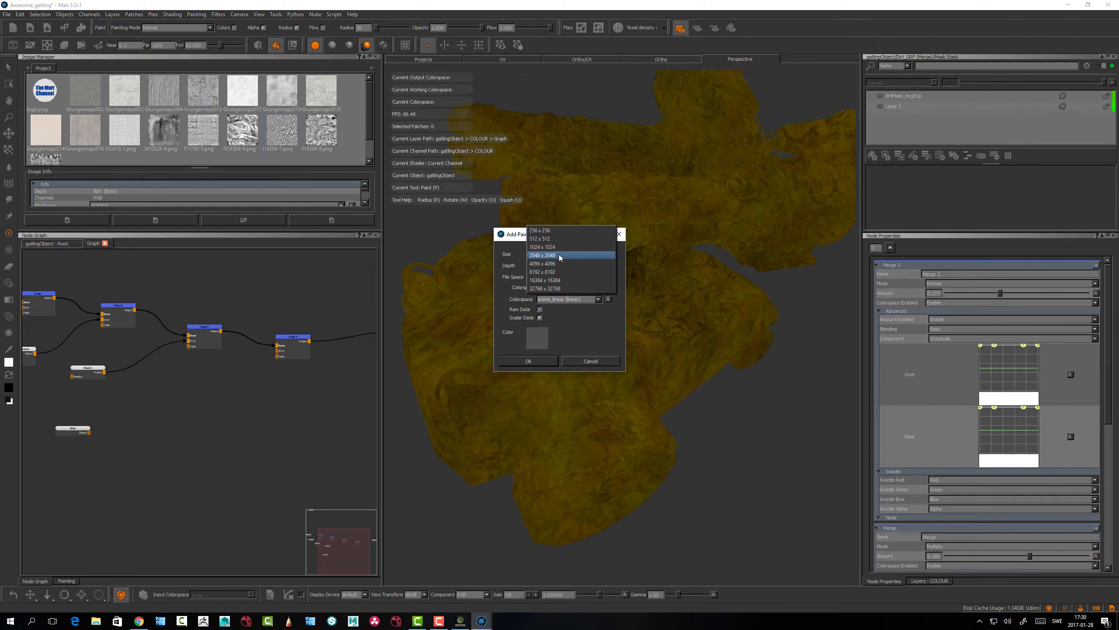
pyautogui.click(559, 254)
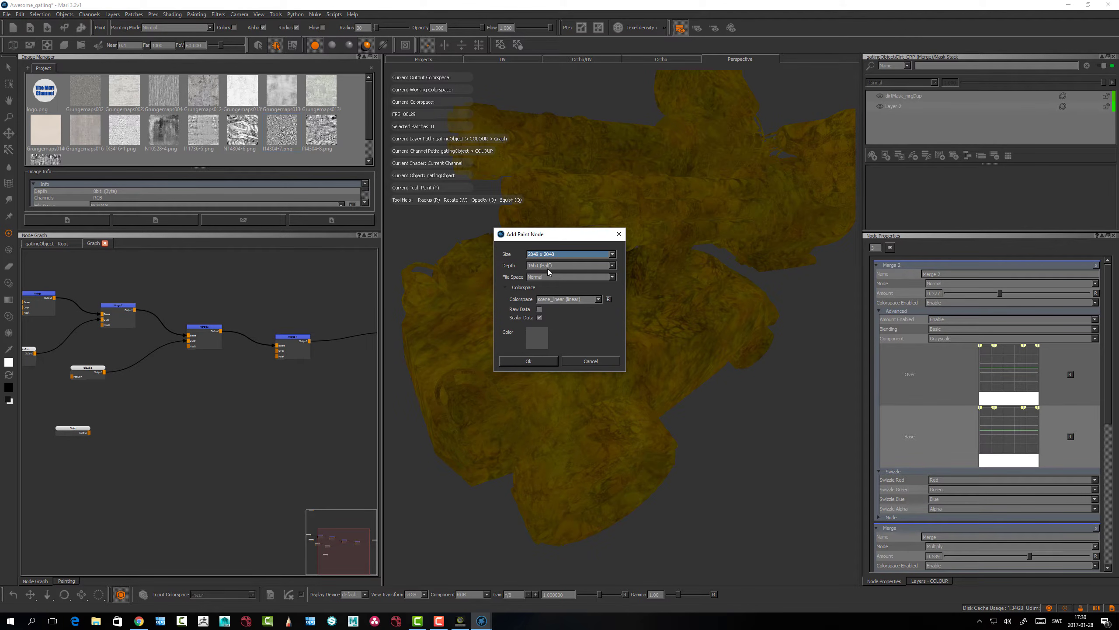
pyautogui.click(540, 318)
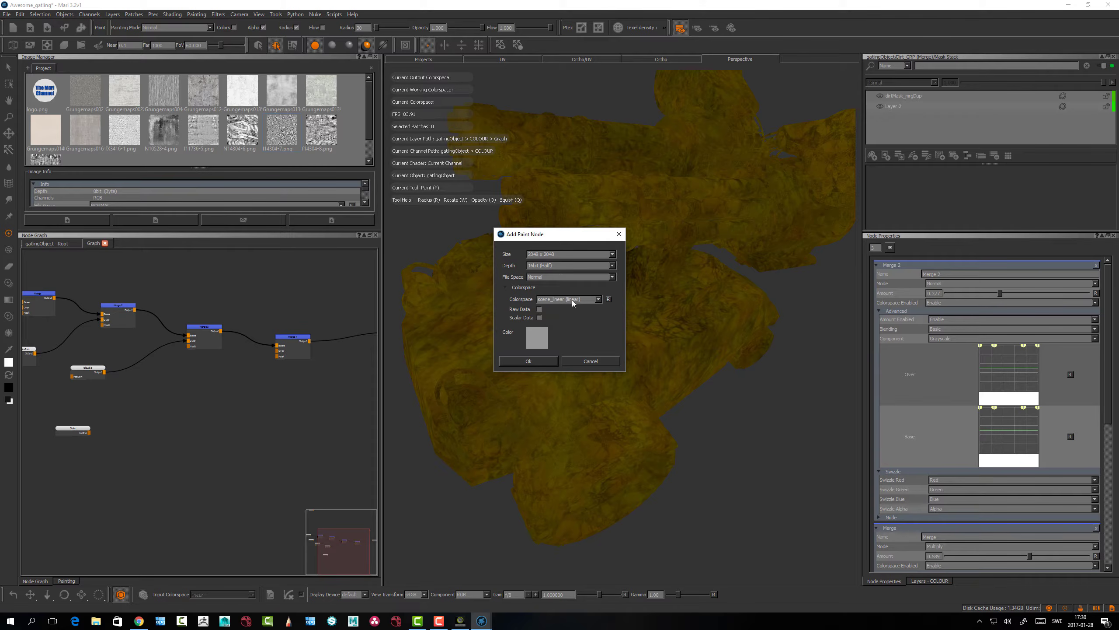
pyautogui.click(528, 361)
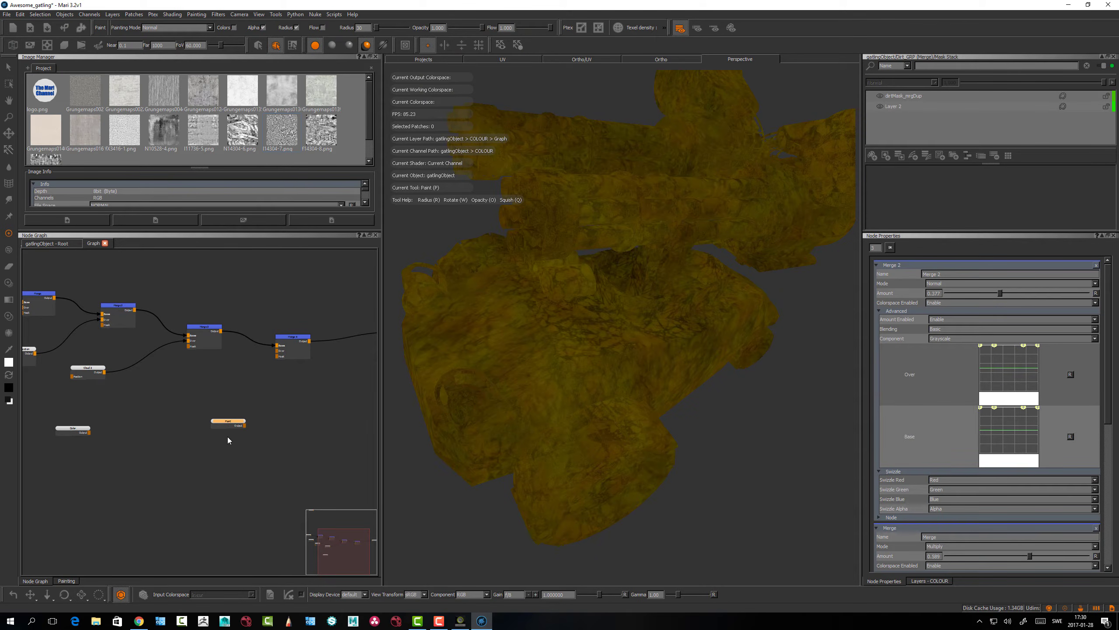
# Try the new Paint node on the fourth Merge's Over input and delete the node again
pyautogui.moveTo(176, 421)
pyautogui.mouseDown()
pyautogui.moveTo(267, 355)
pyautogui.moveTo(283, 358)
pyautogui.mouseUp()
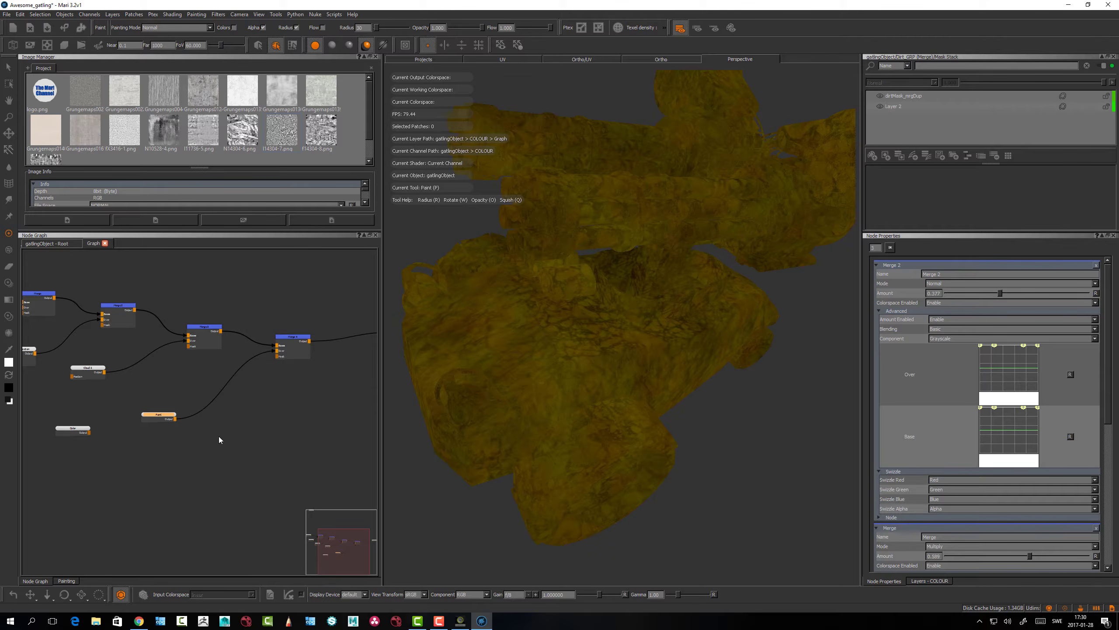
pyautogui.moveTo(650, 303)
pyautogui.mouseDown()
pyautogui.moveTo(593, 333)
pyautogui.moveTo(581, 364)
pyautogui.mouseUp()
pyautogui.moveTo(161, 417); pyautogui.dragTo(157, 421)
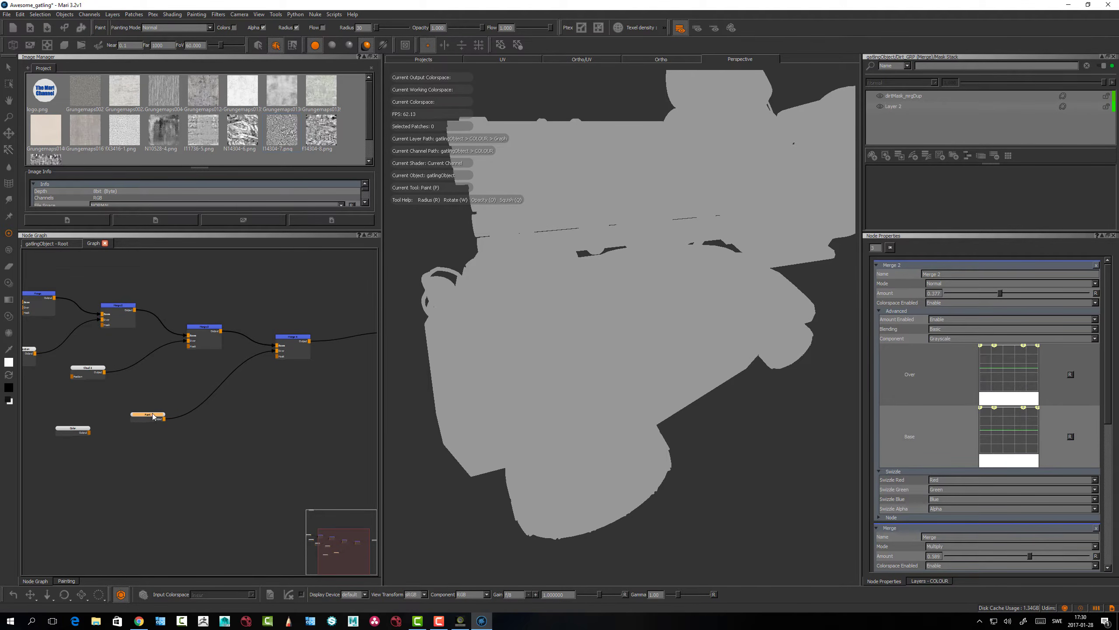
pyautogui.press('Delete')
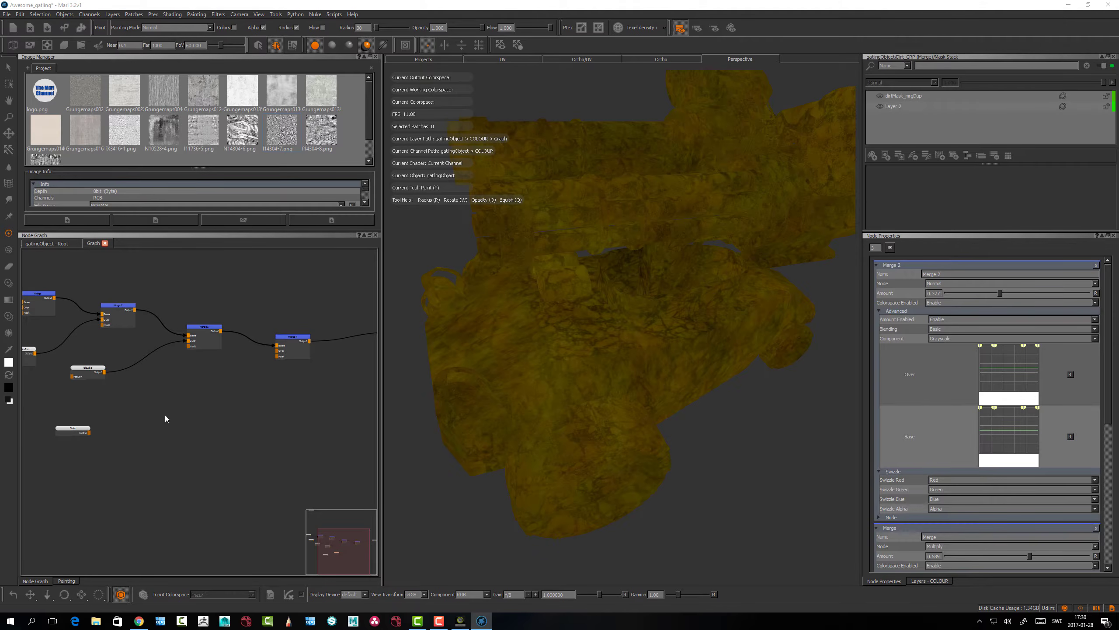
# Create a 2048 x 2048 Paint node with a fully transparent colour and connect it to the fourth Merge's Over input
pyautogui.press('p')
pyautogui.click(539, 338)
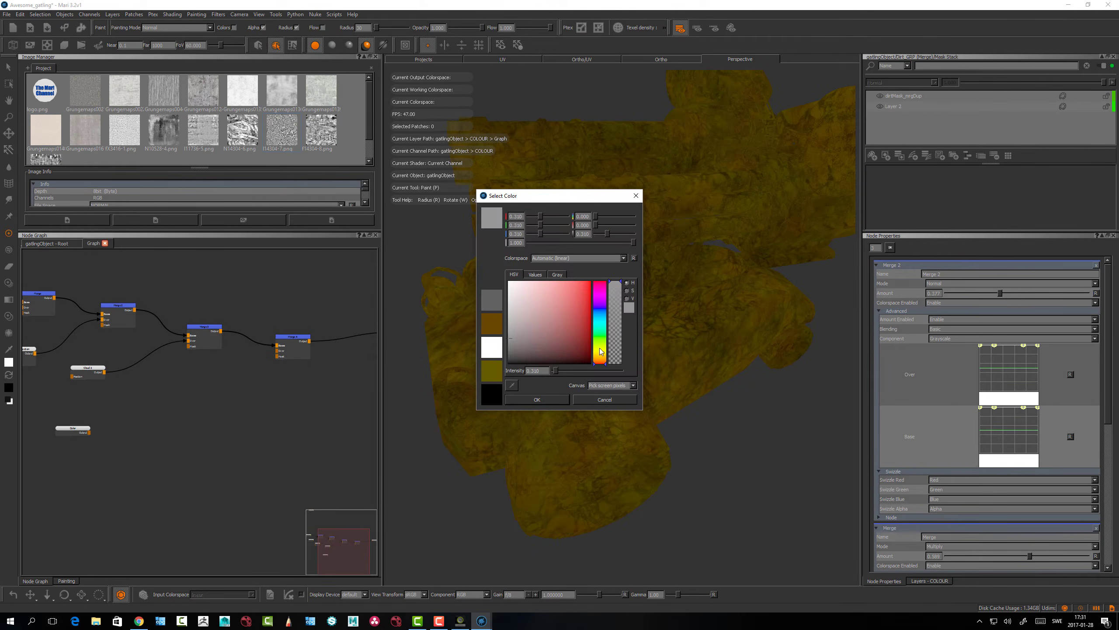
pyautogui.moveTo(618, 311); pyautogui.dragTo(621, 364)
pyautogui.click(544, 398)
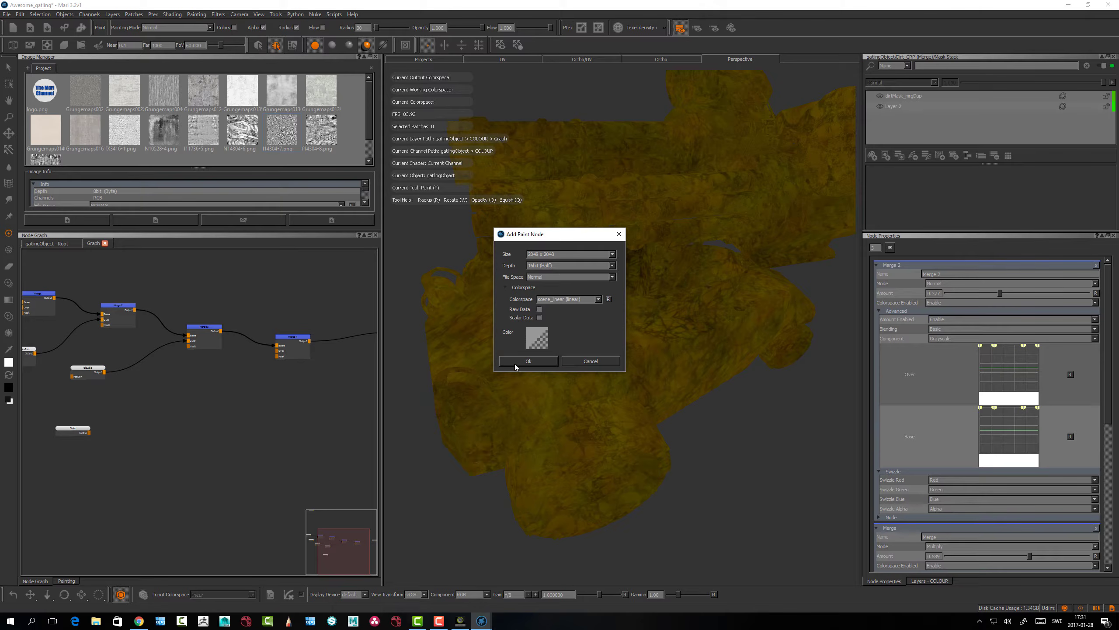
pyautogui.click(528, 363)
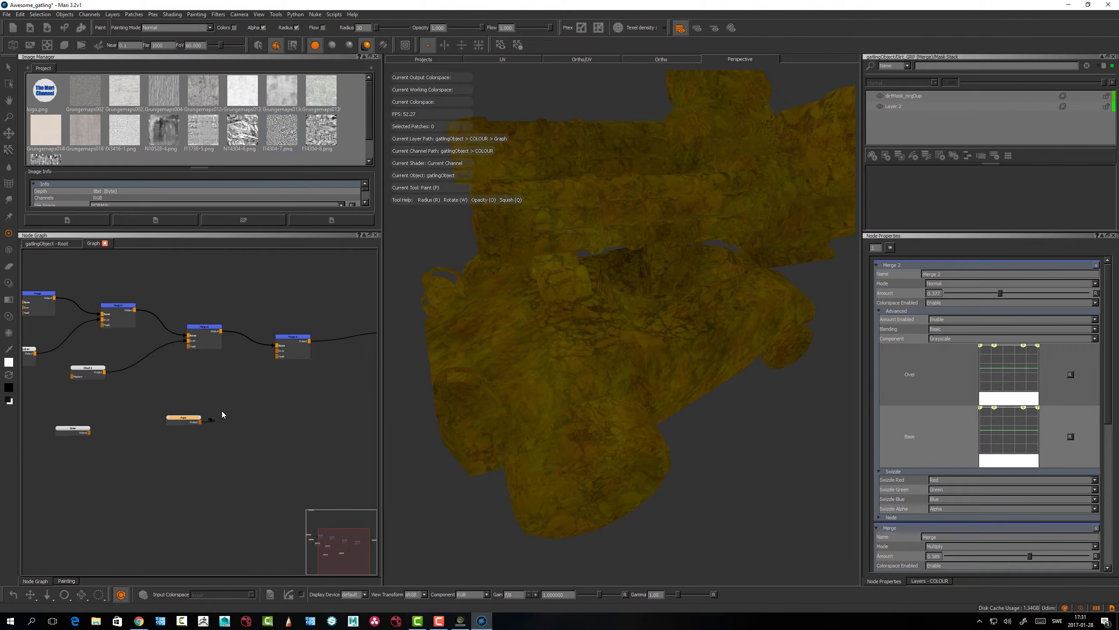
pyautogui.moveTo(265, 362); pyautogui.dragTo(277, 351)
# Browse the brush shelf collections and choose a paint brush from Brad's New Brushes
pyautogui.moveTo(612, 352)
pyautogui.mouseDown(button='middle')
pyautogui.moveTo(595, 351)
pyautogui.moveTo(582, 375)
pyautogui.mouseUp(button='middle')
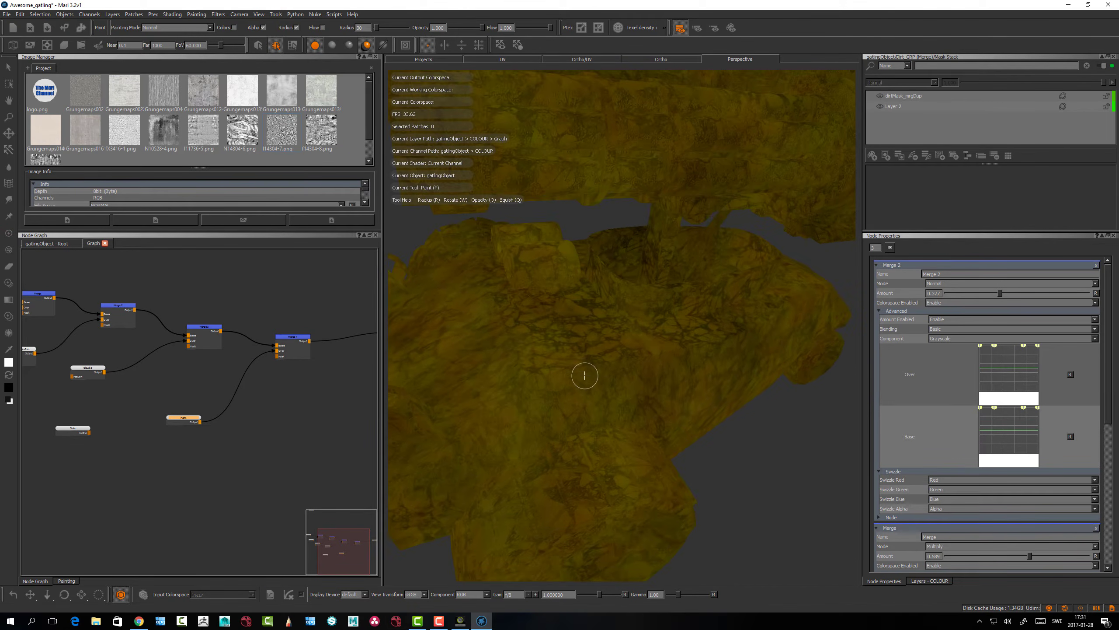
pyautogui.press('space')
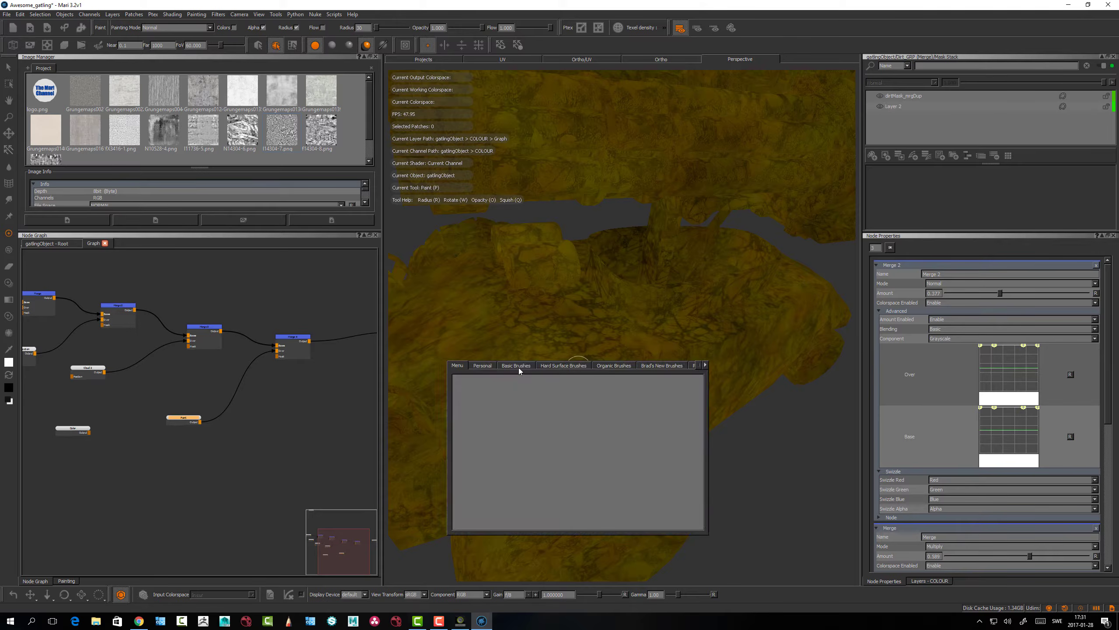
pyautogui.click(518, 366)
pyautogui.click(562, 366)
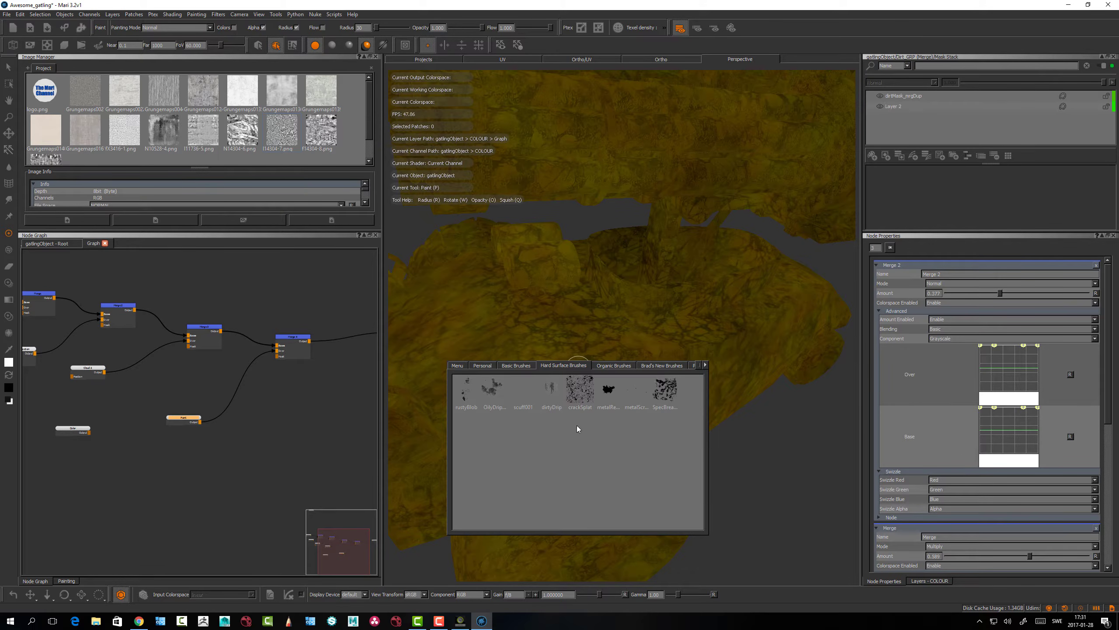
pyautogui.click(614, 365)
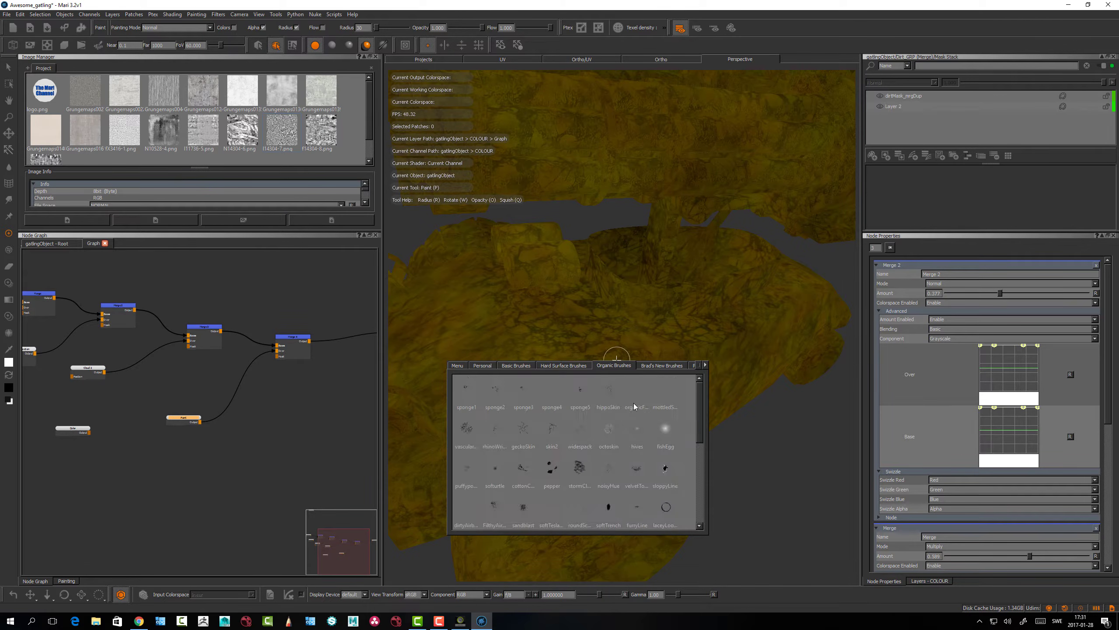
pyautogui.click(663, 366)
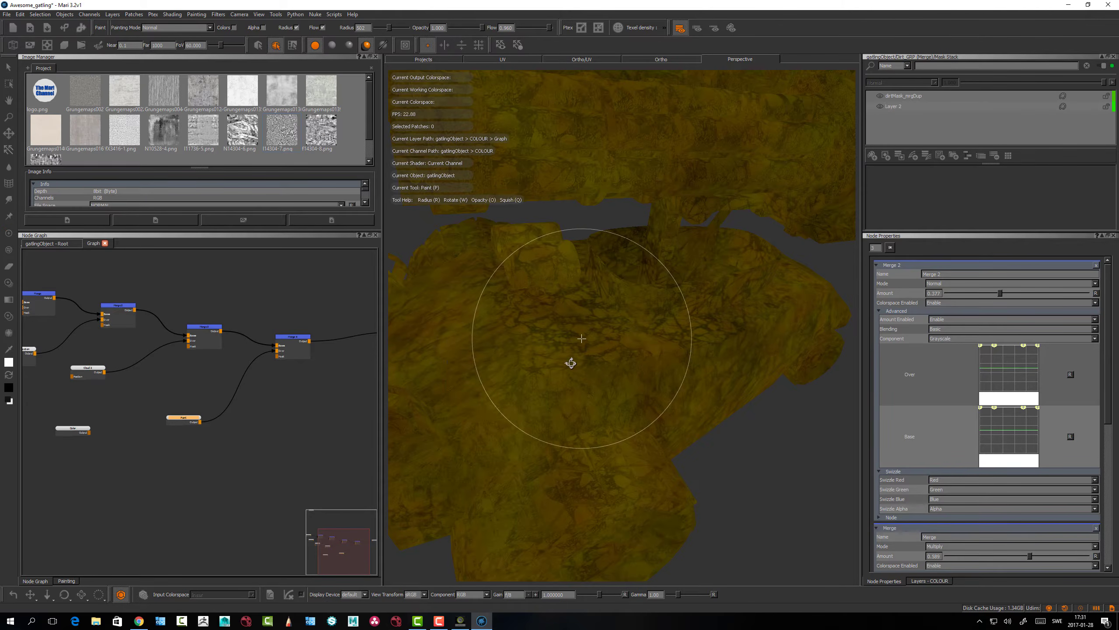
pyautogui.keyDown('alt'); pyautogui.moveTo(571, 363); pyautogui.dragTo(548, 362, button='right'); pyautogui.keyUp('alt')
pyautogui.moveTo(531, 428)
pyautogui.mouseDown()
pyautogui.moveTo(526, 400)
pyautogui.moveTo(543, 379)
pyautogui.moveTo(573, 375)
pyautogui.mouseUp()
pyautogui.press('k')
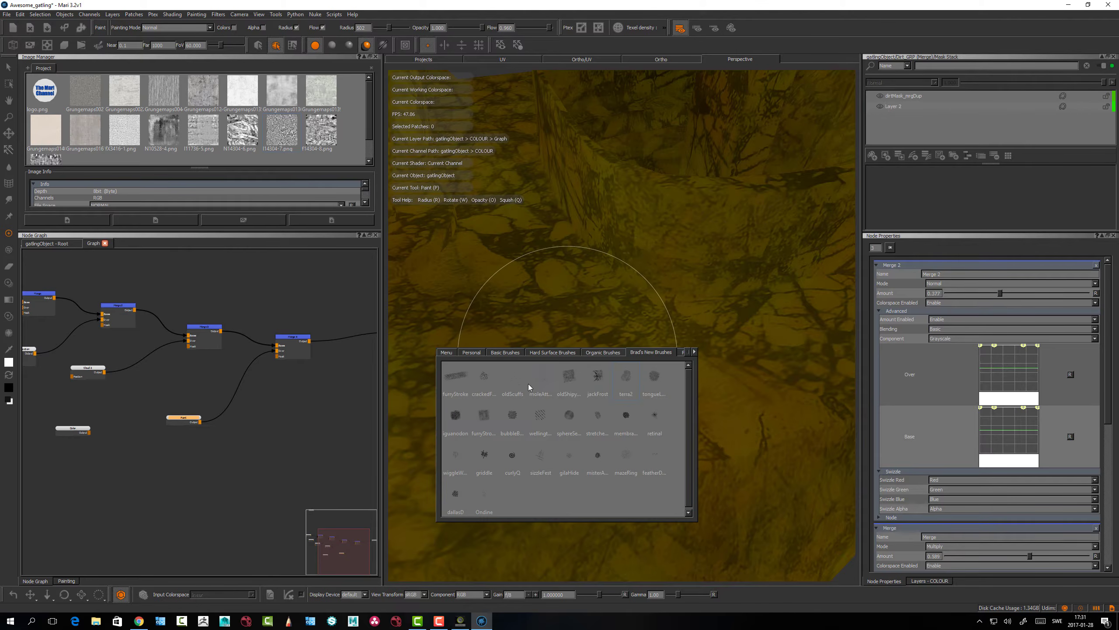
pyautogui.click(527, 381)
# Set the foreground paint colour to a dark yellow
pyautogui.press('j')
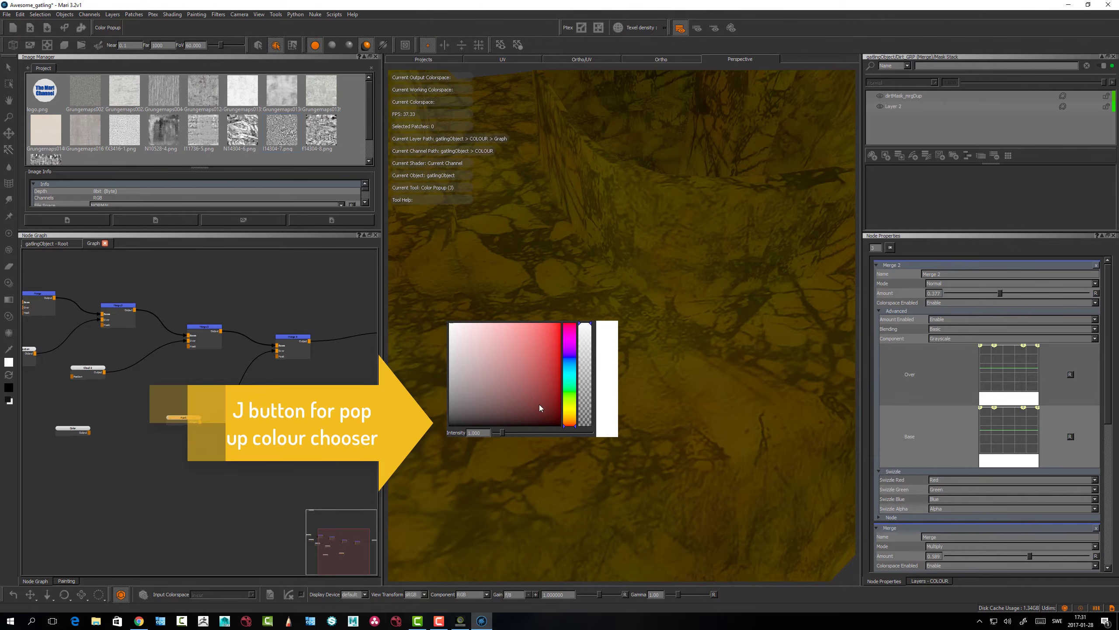
pyautogui.click(575, 425)
pyautogui.click(545, 407)
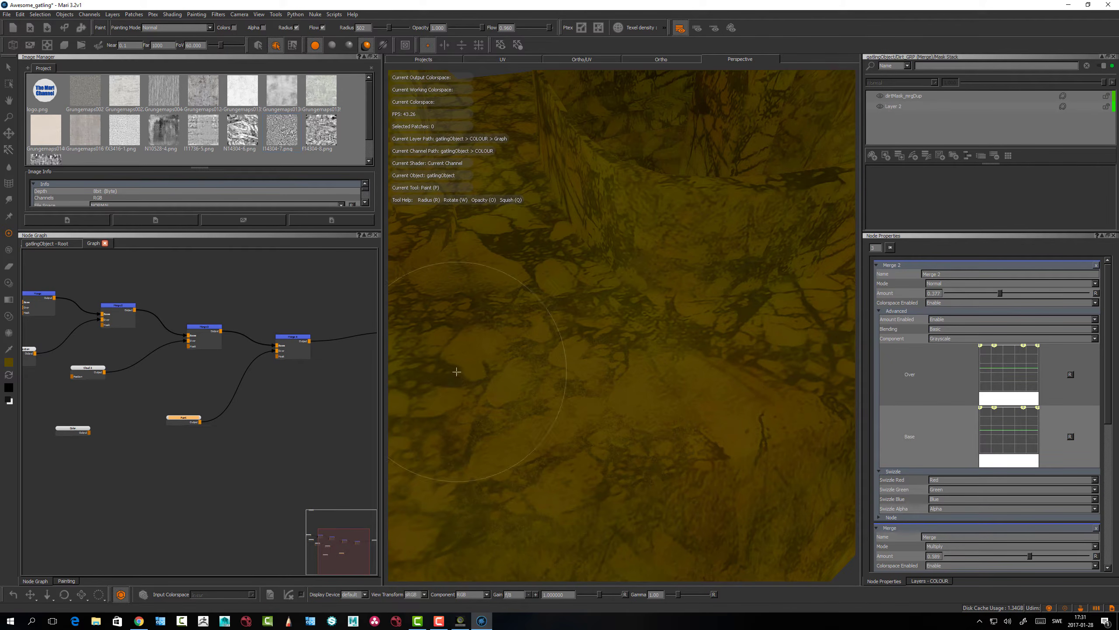
# Paint dark yellow strokes over the cracked upper surface of the body from several angles and bake them
pyautogui.moveTo(455, 368); pyautogui.dragTo(580, 373)
pyautogui.press('b')
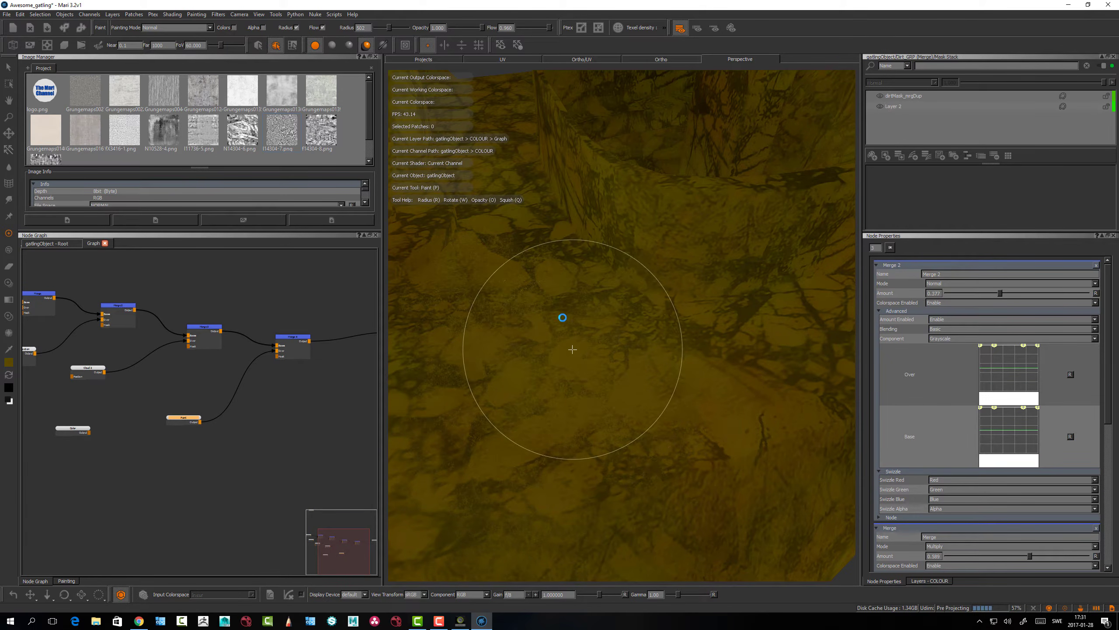
pyautogui.moveTo(570, 345); pyautogui.dragTo(574, 458, button='middle')
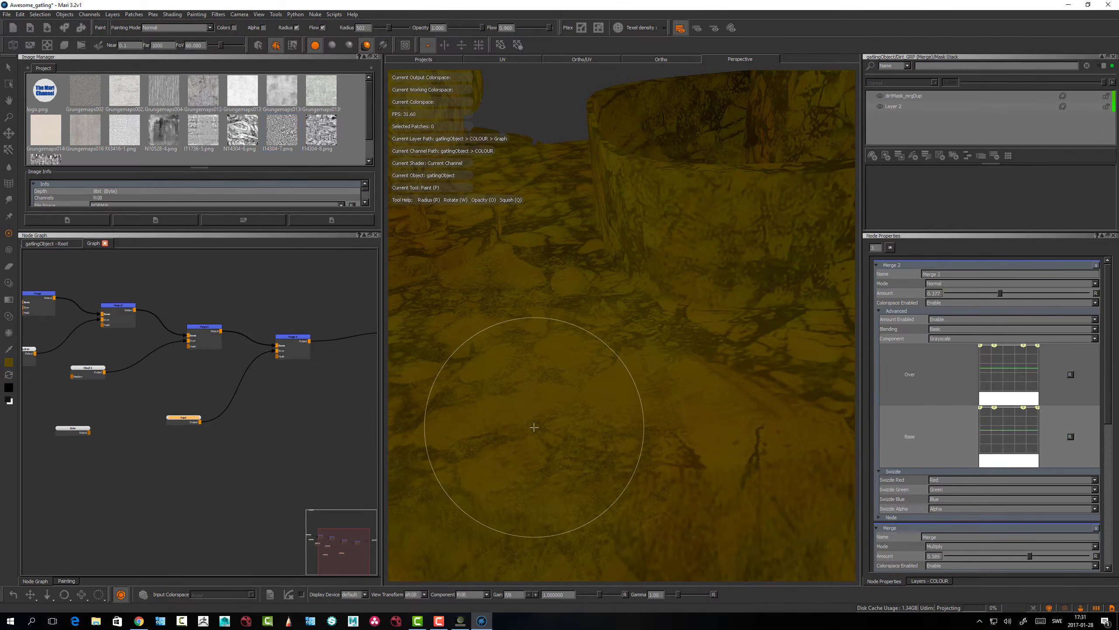
pyautogui.moveTo(608, 372)
pyautogui.keyDown('alt'); pyautogui.mouseDown(button='right')
pyautogui.moveTo(664, 352)
pyautogui.moveTo(525, 332)
pyautogui.mouseUp(button='right'); pyautogui.keyUp('alt')
pyautogui.keyDown('alt'); pyautogui.moveTo(524, 332); pyautogui.dragTo(481, 357); pyautogui.keyUp('alt')
pyautogui.keyDown('alt'); pyautogui.moveTo(481, 358); pyautogui.dragTo(545, 390, button='right'); pyautogui.keyUp('alt')
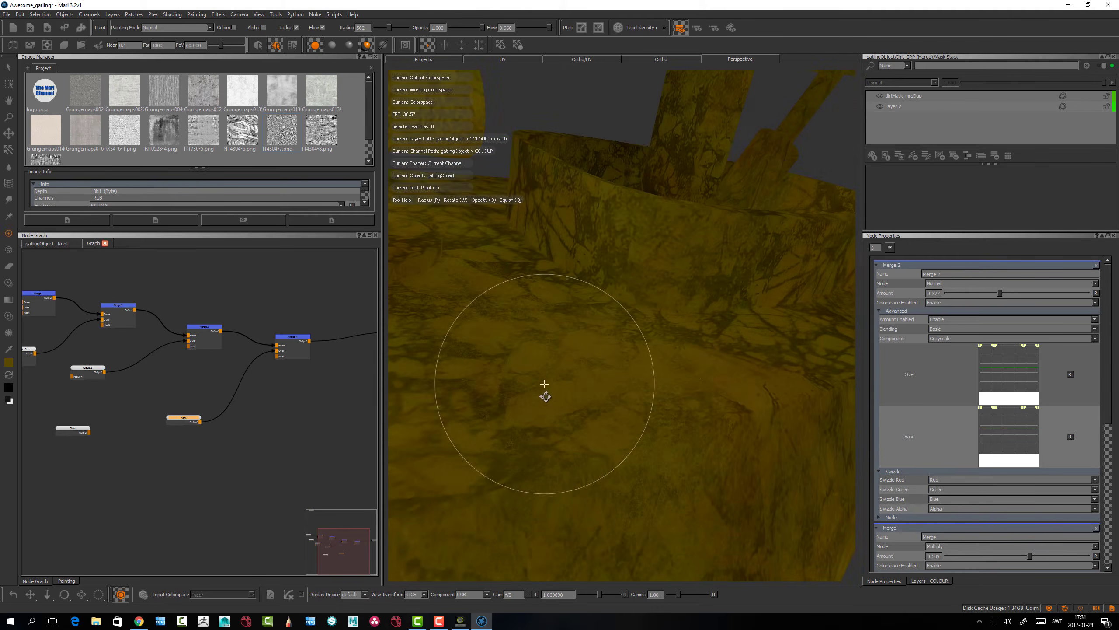
pyautogui.keyDown('alt'); pyautogui.moveTo(544, 389); pyautogui.dragTo(657, 411, button='middle'); pyautogui.keyUp('alt')
pyautogui.keyDown('alt'); pyautogui.moveTo(657, 410); pyautogui.dragTo(602, 367, button='right'); pyautogui.keyUp('alt')
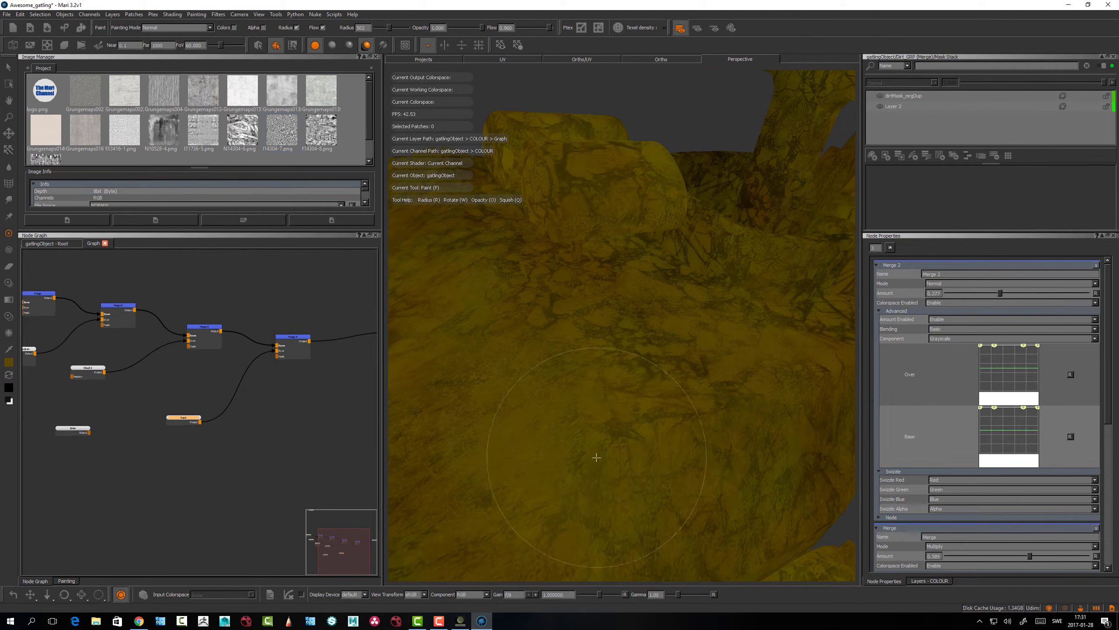
pyautogui.press('b')
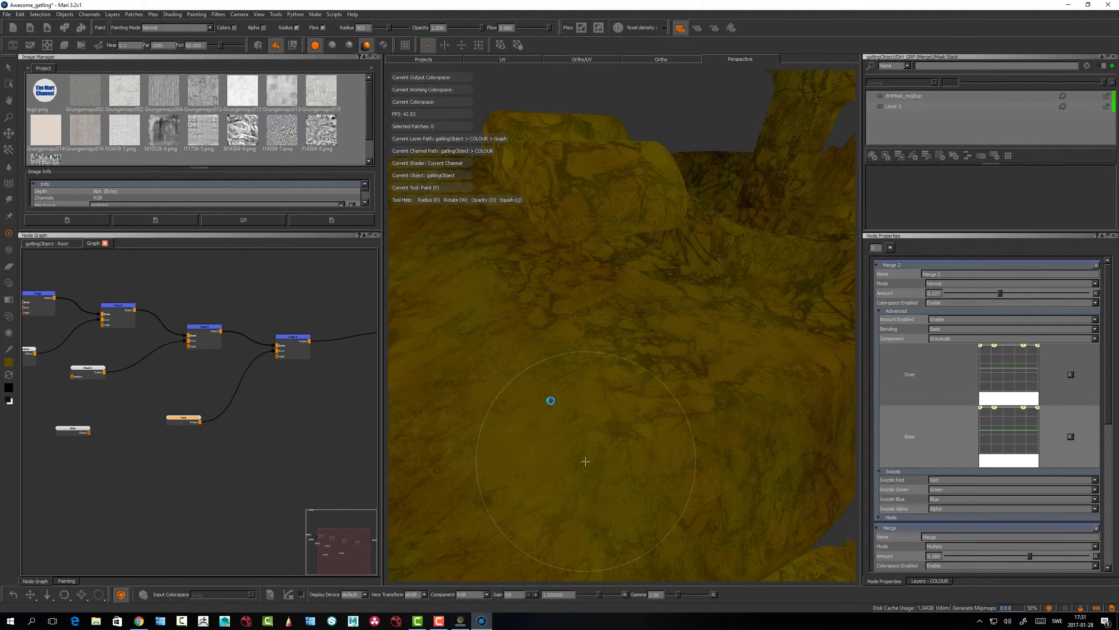
# Move the Paint node slightly closer to the second Cloud node and review the painted area on the whole model
pyautogui.moveTo(177, 417); pyautogui.dragTo(167, 412)
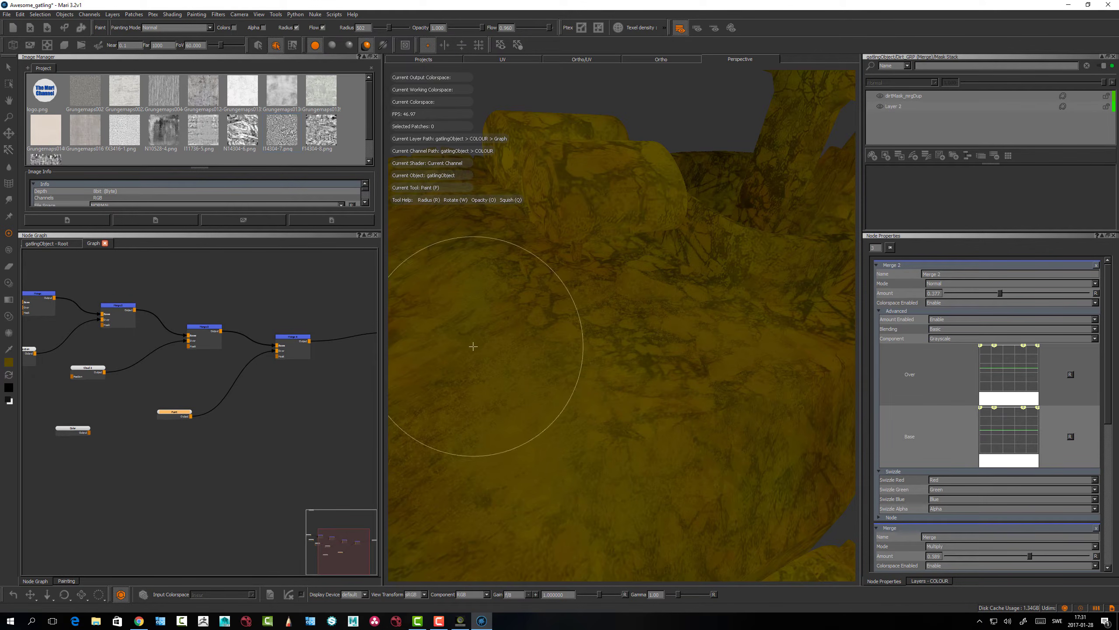
pyautogui.keyDown('alt'); pyautogui.moveTo(475, 350); pyautogui.dragTo(585, 335, button='middle'); pyautogui.keyUp('alt')
pyautogui.keyDown('alt'); pyautogui.moveTo(586, 335); pyautogui.dragTo(605, 380, button='right'); pyautogui.keyUp('alt')
pyautogui.moveTo(604, 380)
pyautogui.keyDown('alt'); pyautogui.mouseDown()
pyautogui.moveTo(648, 358)
pyautogui.moveTo(672, 365)
pyautogui.moveTo(632, 350)
pyautogui.moveTo(616, 370)
pyautogui.moveTo(630, 387)
pyautogui.moveTo(665, 332)
pyautogui.moveTo(680, 412)
pyautogui.mouseUp(); pyautogui.keyUp('alt')
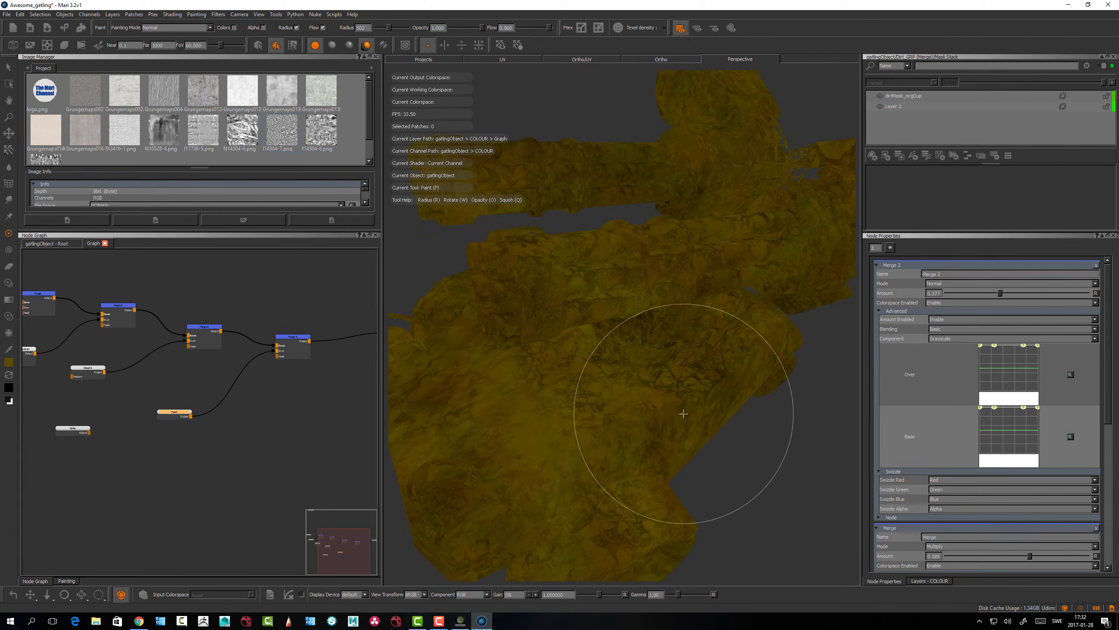
# Hide the Graph layer in the COLOUR channel's layer stack and select the mask of the Dirt_GRP layer
pyautogui.click(926, 581)
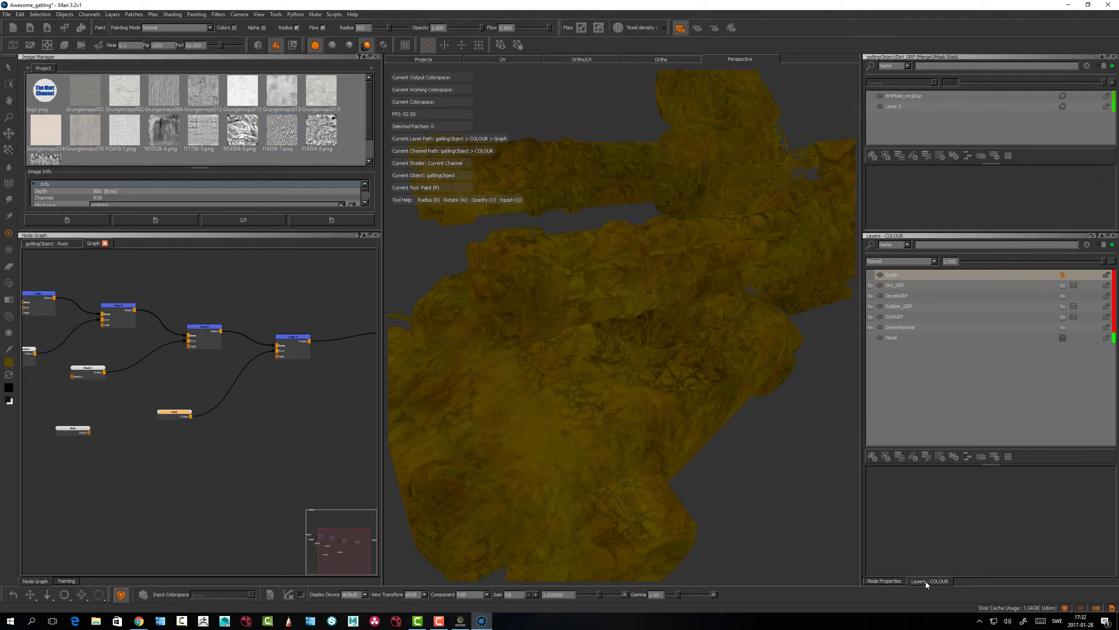
pyautogui.click(894, 274)
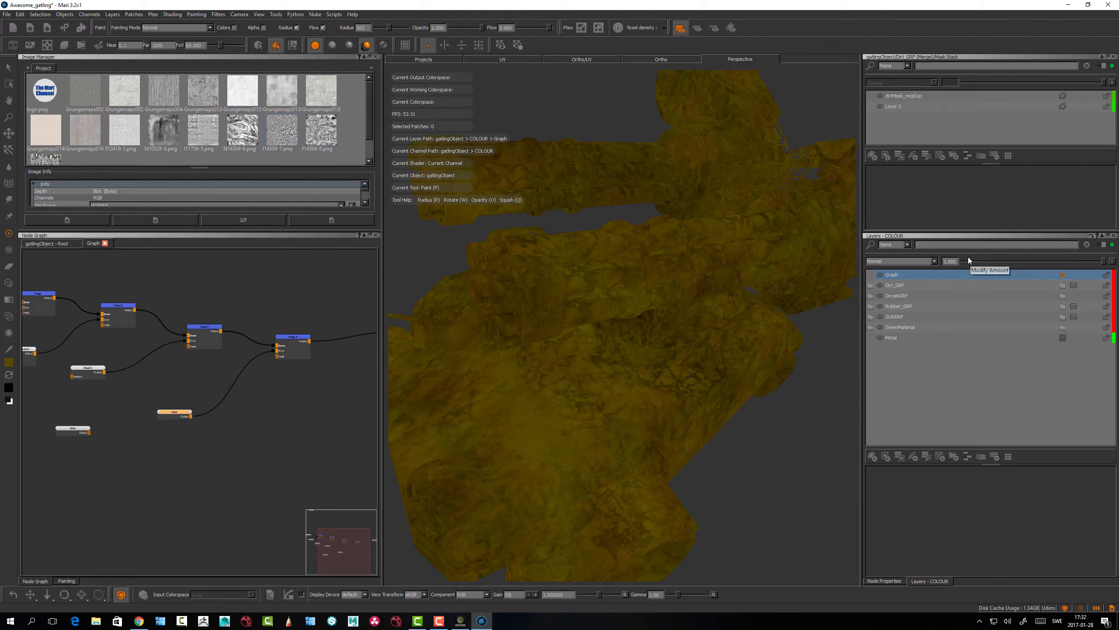
pyautogui.click(1074, 284)
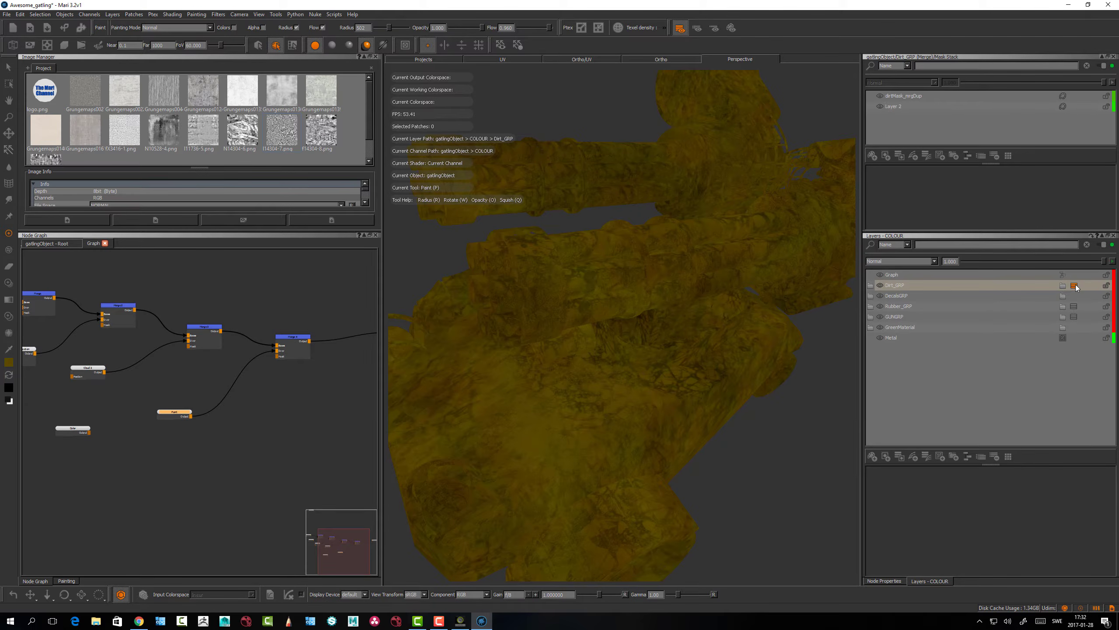
pyautogui.click(899, 285)
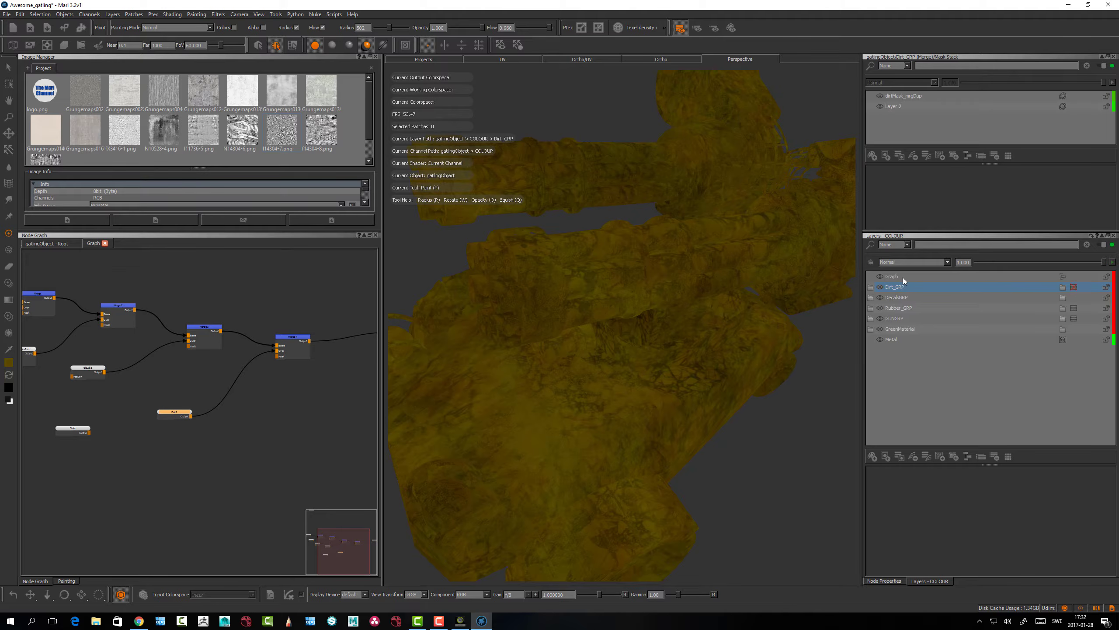
pyautogui.click(901, 277)
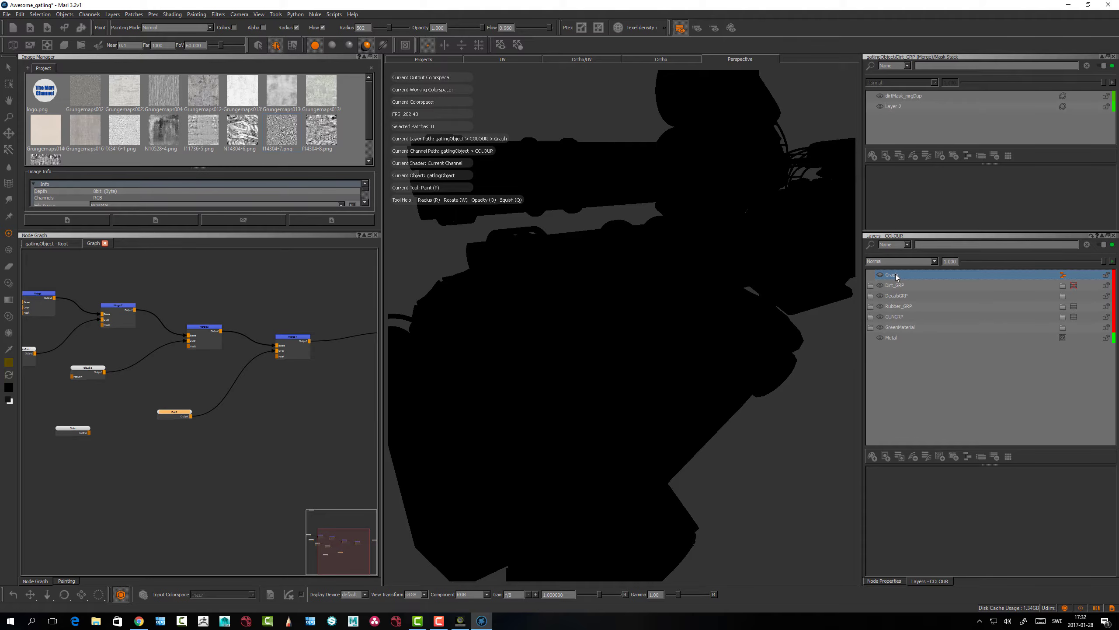
pyautogui.click(891, 286)
pyautogui.click(1073, 287)
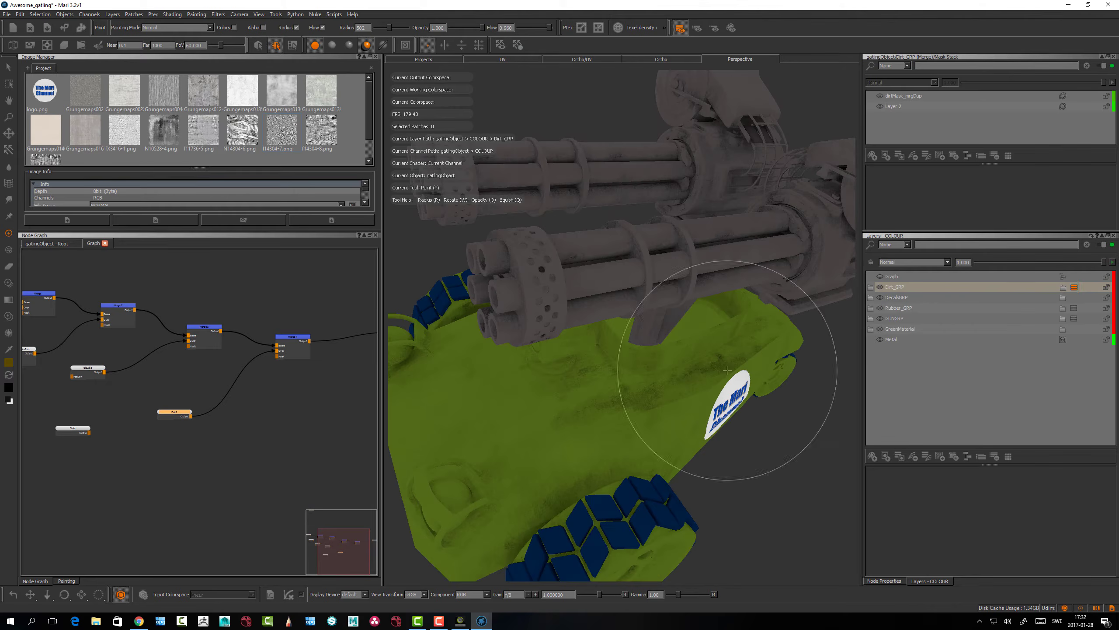
# Copy the dirtMask_mrgDup layer from the mask stack of the Dirt_GRP layer
pyautogui.keyDown('alt'); pyautogui.moveTo(606, 408); pyautogui.dragTo(573, 402); pyautogui.keyUp('alt')
pyautogui.keyDown('alt'); pyautogui.moveTo(572, 401); pyautogui.dragTo(595, 404, button='right'); pyautogui.keyUp('alt')
pyautogui.press('p')
pyautogui.moveTo(595, 403)
pyautogui.keyDown('alt'); pyautogui.mouseDown()
pyautogui.moveTo(570, 400)
pyautogui.moveTo(700, 356)
pyautogui.mouseUp(); pyautogui.keyUp('alt')
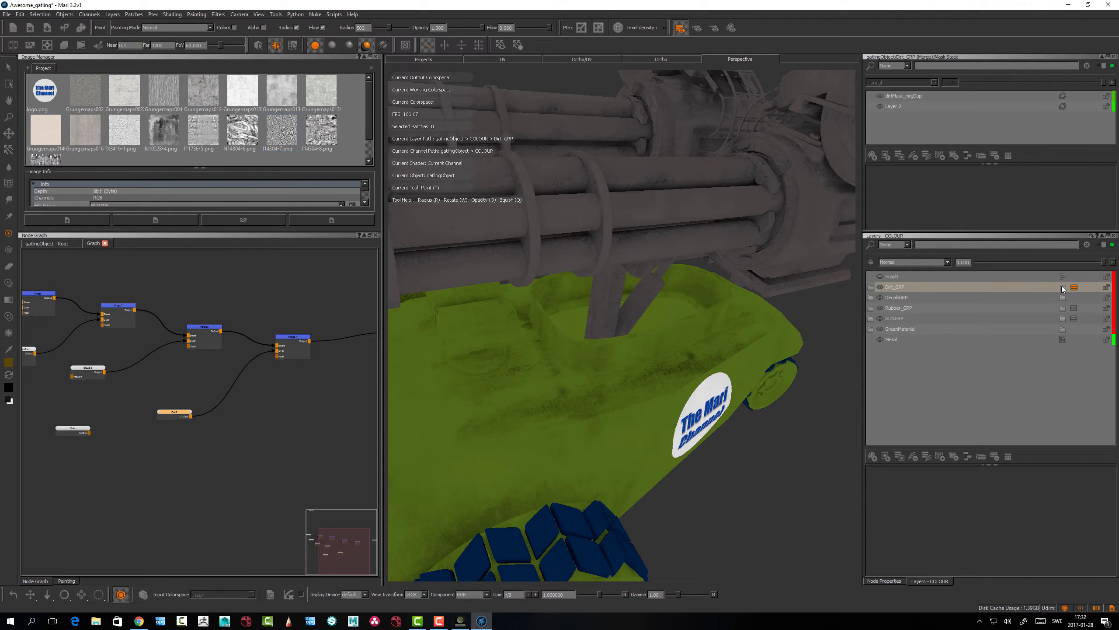
pyautogui.click(1075, 288)
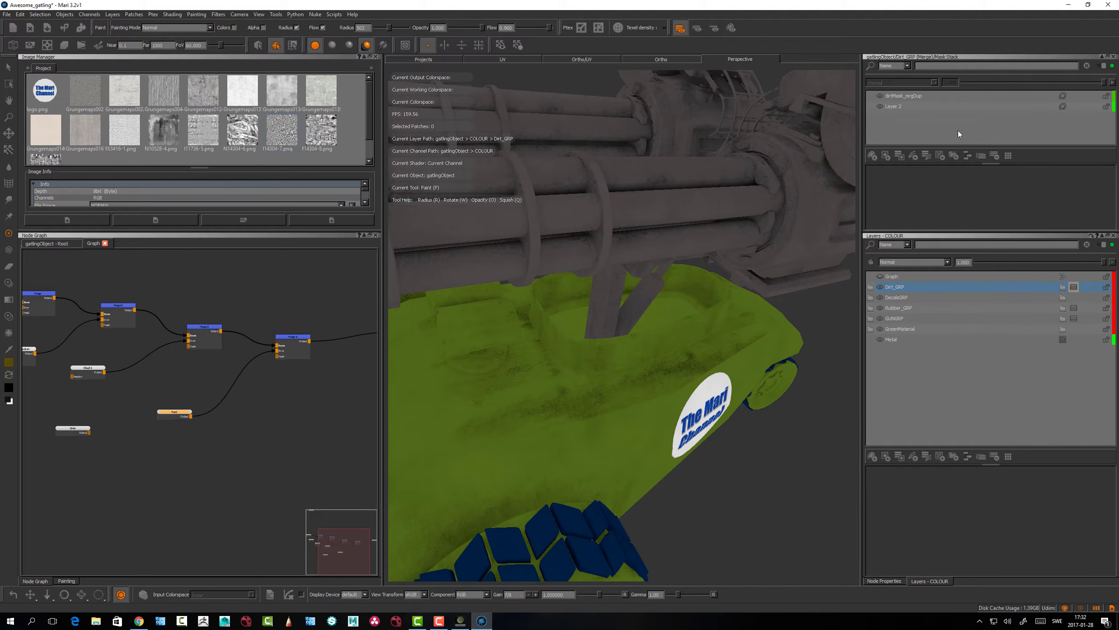
pyautogui.click(900, 96)
pyautogui.rightClick(900, 97)
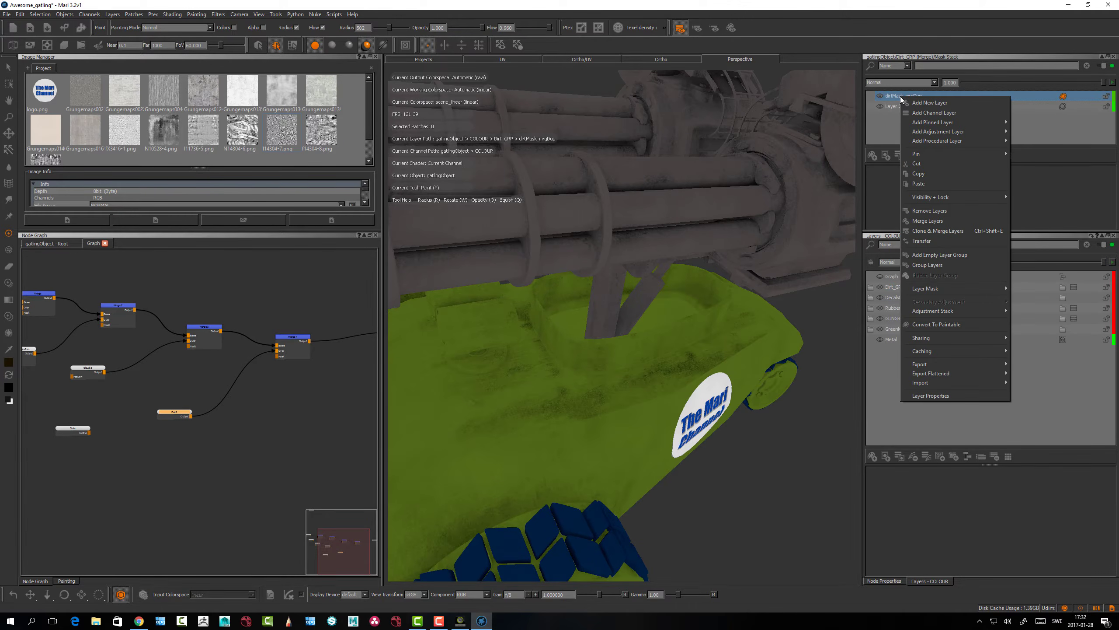
pyautogui.click(921, 173)
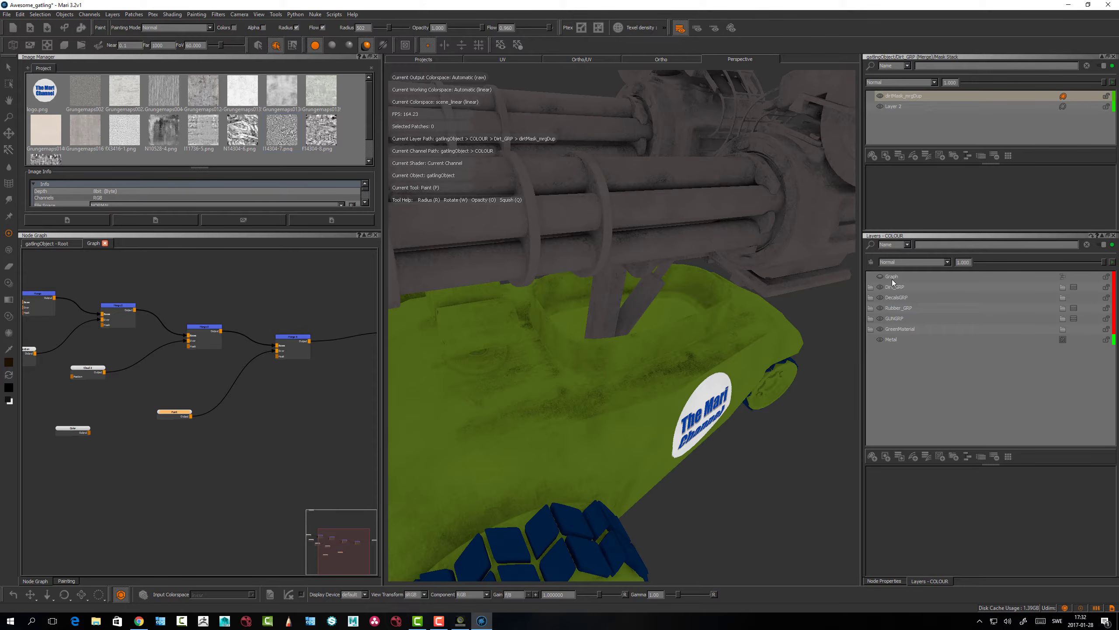
# Show the Graph layer, give it a mask stack and paste the copied dirtMask_mrgDup layer into that stack
pyautogui.click(882, 286)
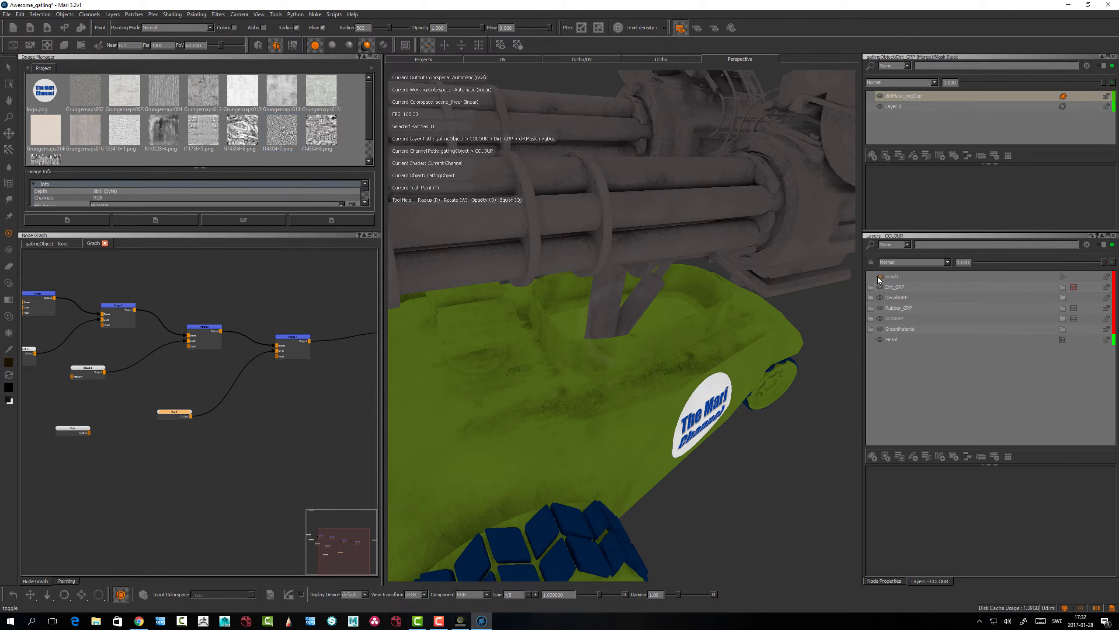
pyautogui.click(894, 278)
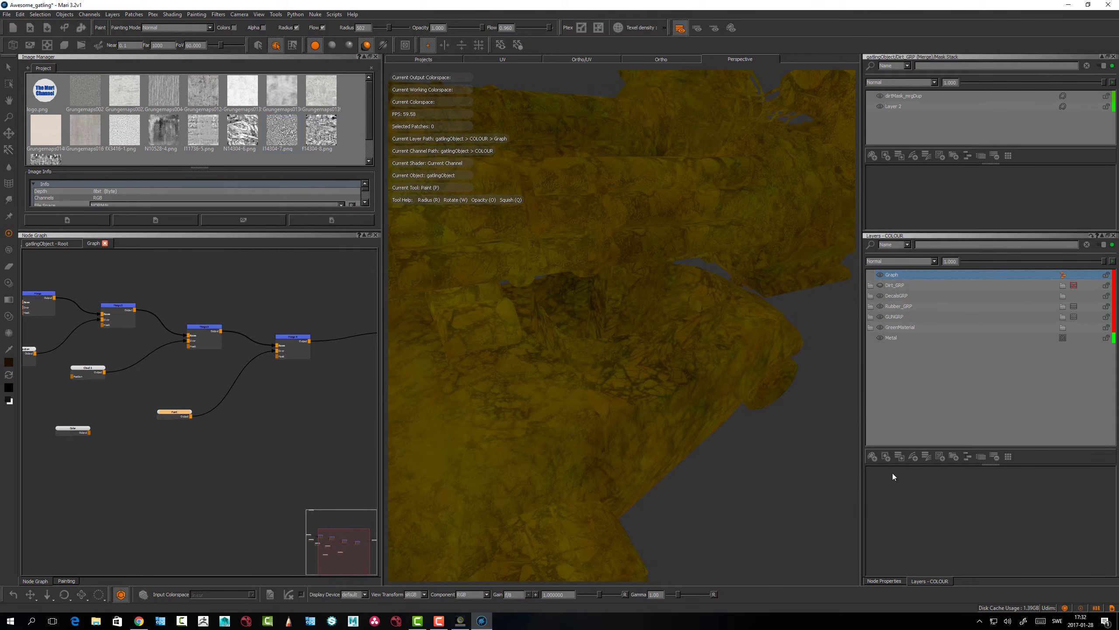
pyautogui.click(900, 457)
pyautogui.click(1076, 275)
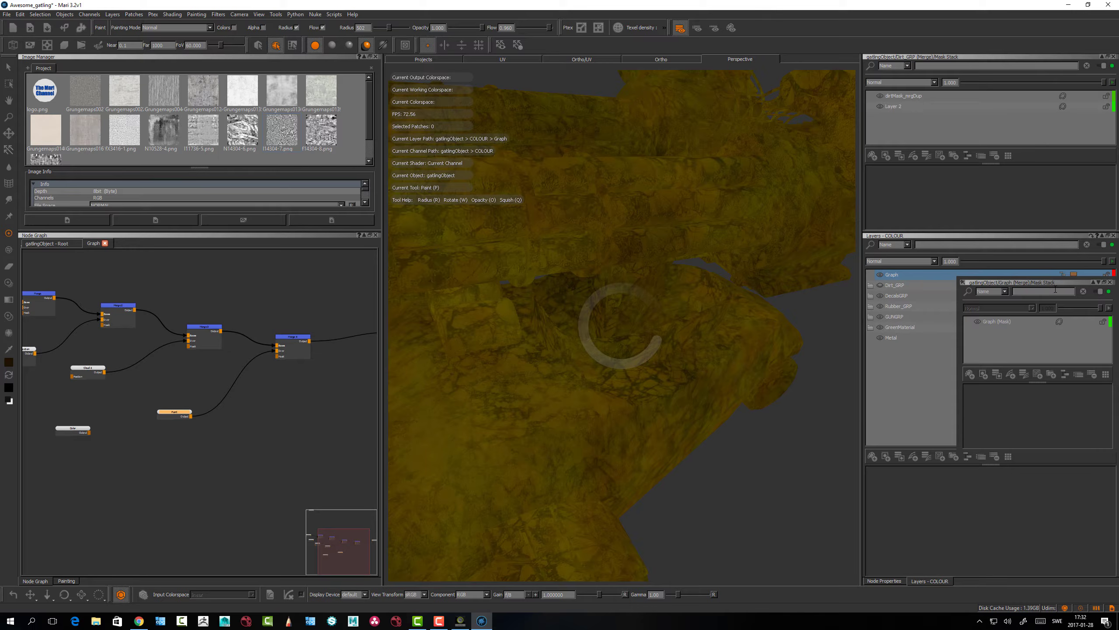
pyautogui.rightClick(1002, 322)
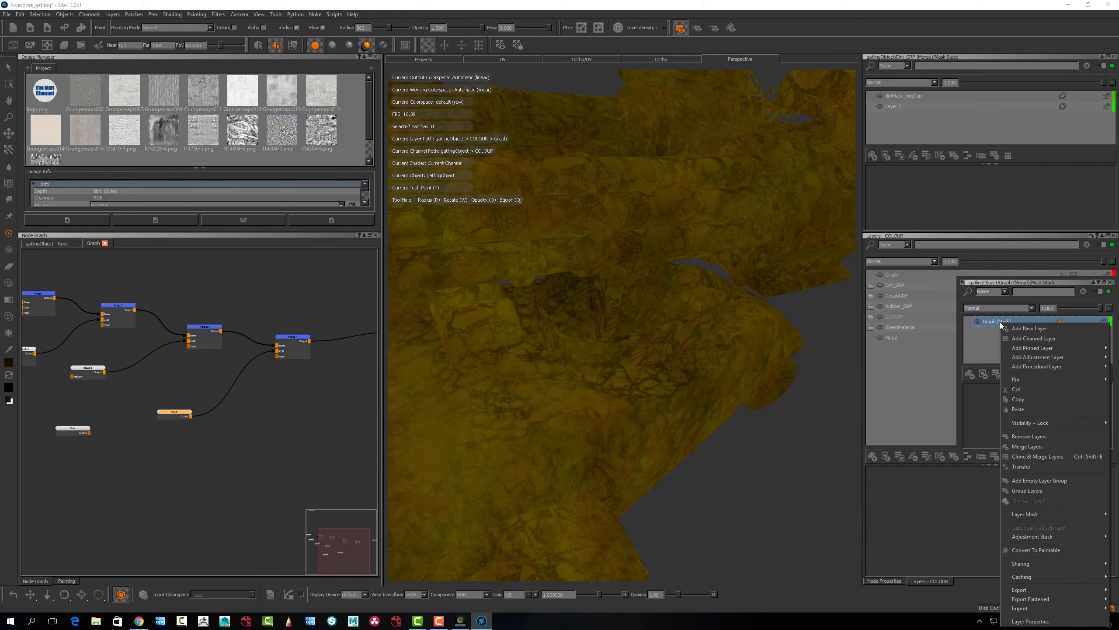
pyautogui.click(1022, 410)
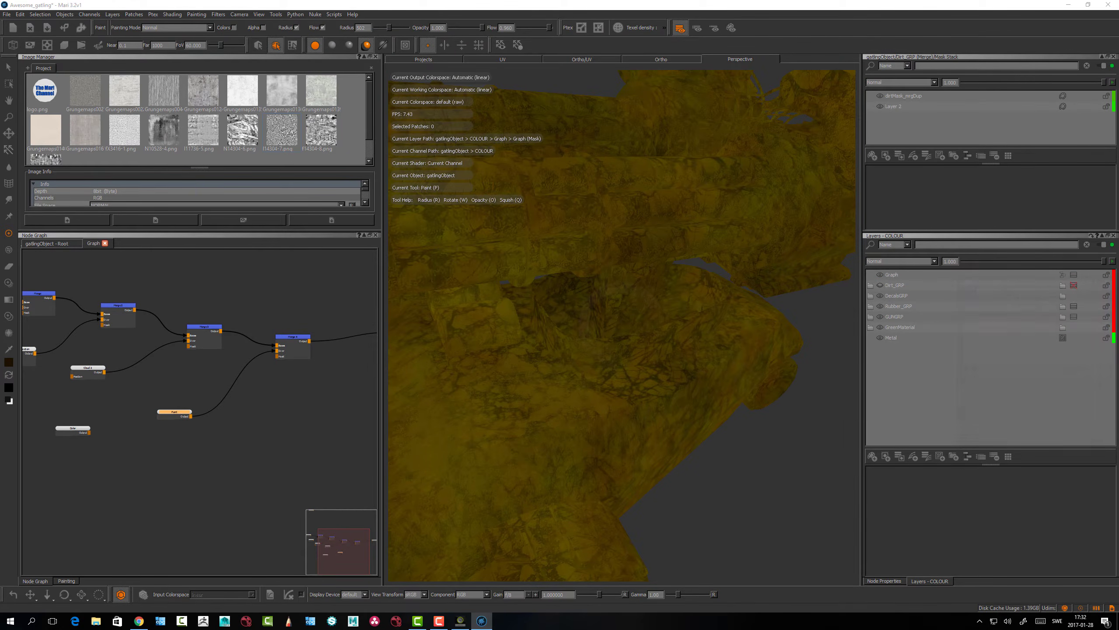
# Inspect the masked dirt on the body up close and add a new layer above dirtMask_mrgDup in the Graph mask stack
pyautogui.scroll(5, 639, 375)
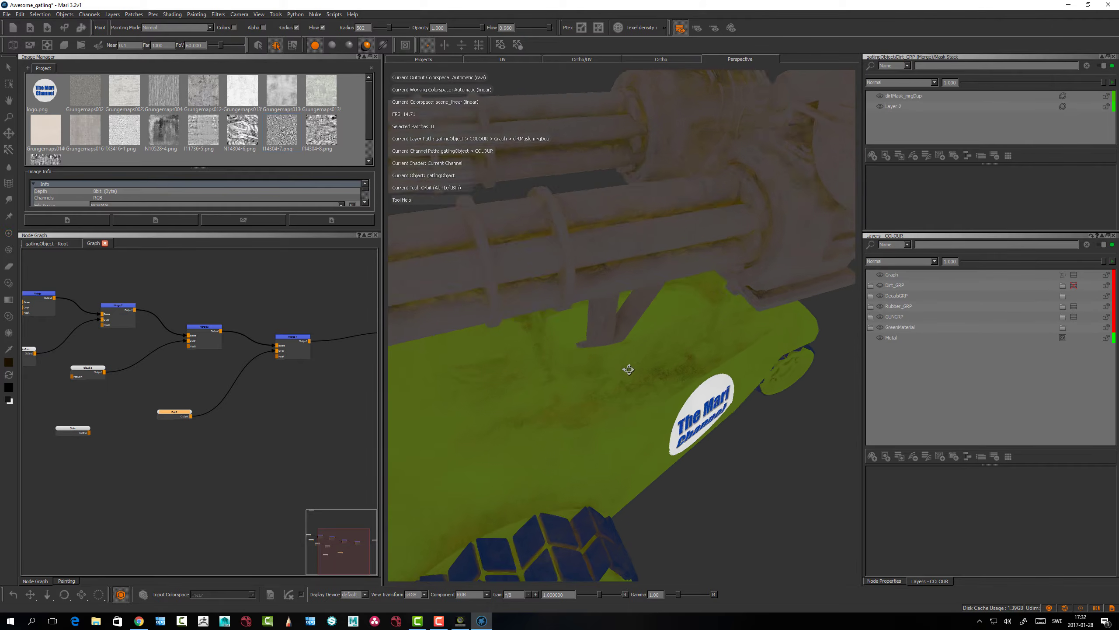
pyautogui.moveTo(638, 413); pyautogui.dragTo(757, 360, button='middle')
pyautogui.moveTo(607, 400)
pyautogui.keyDown('alt'); pyautogui.mouseDown()
pyautogui.moveTo(664, 322)
pyautogui.moveTo(663, 353)
pyautogui.moveTo(624, 370)
pyautogui.moveTo(654, 363)
pyautogui.mouseUp(); pyautogui.keyUp('alt')
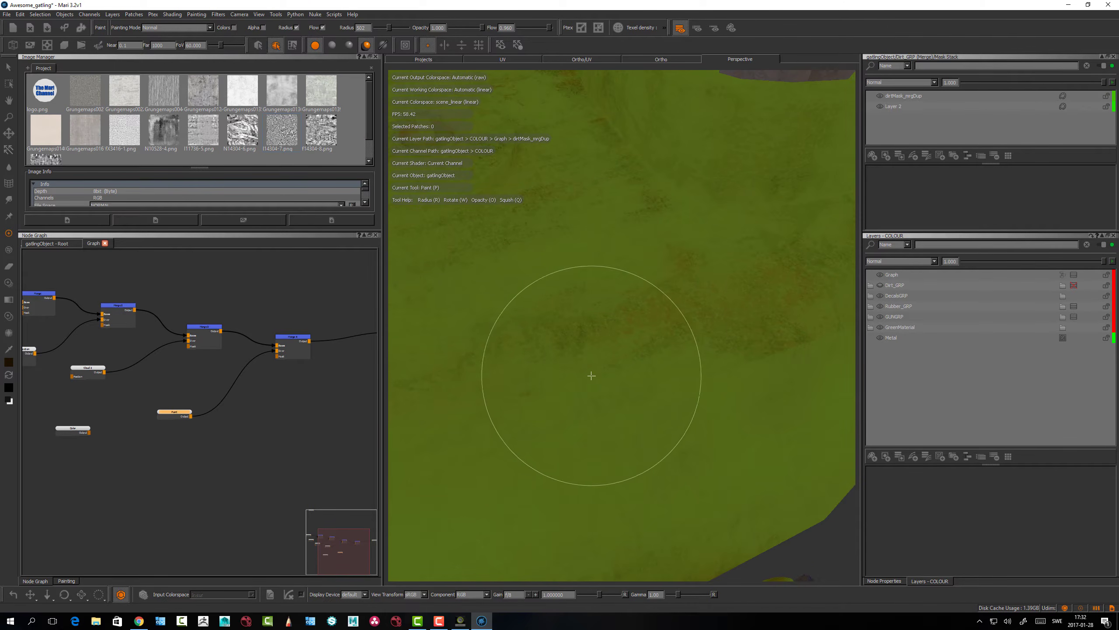
pyautogui.keyDown('alt'); pyautogui.moveTo(590, 374); pyautogui.dragTo(604, 366); pyautogui.keyUp('alt')
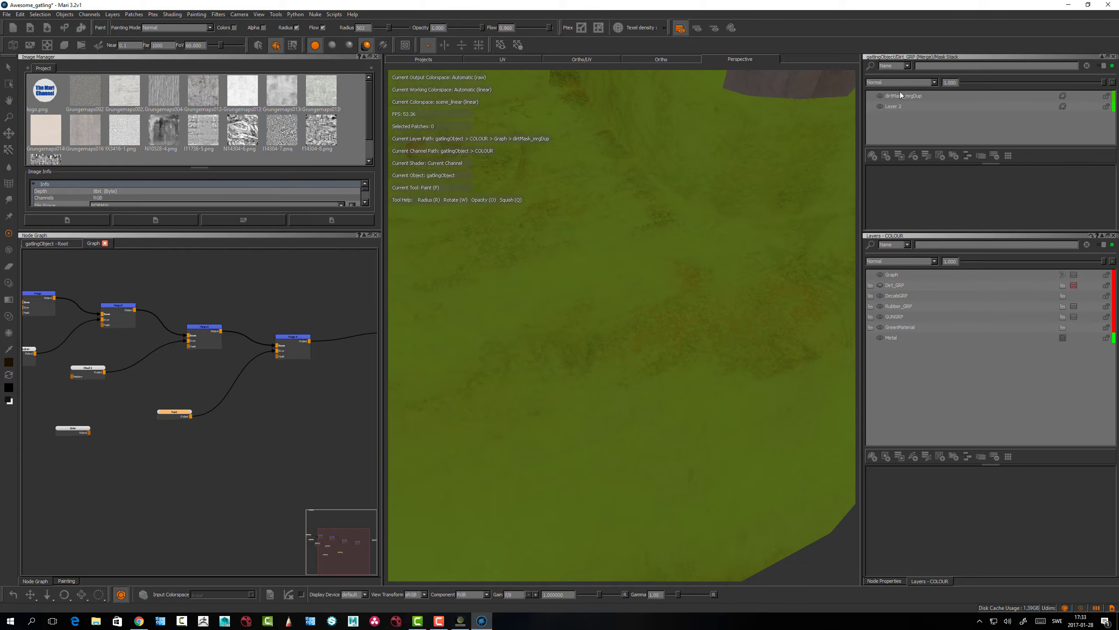
pyautogui.click(1074, 274)
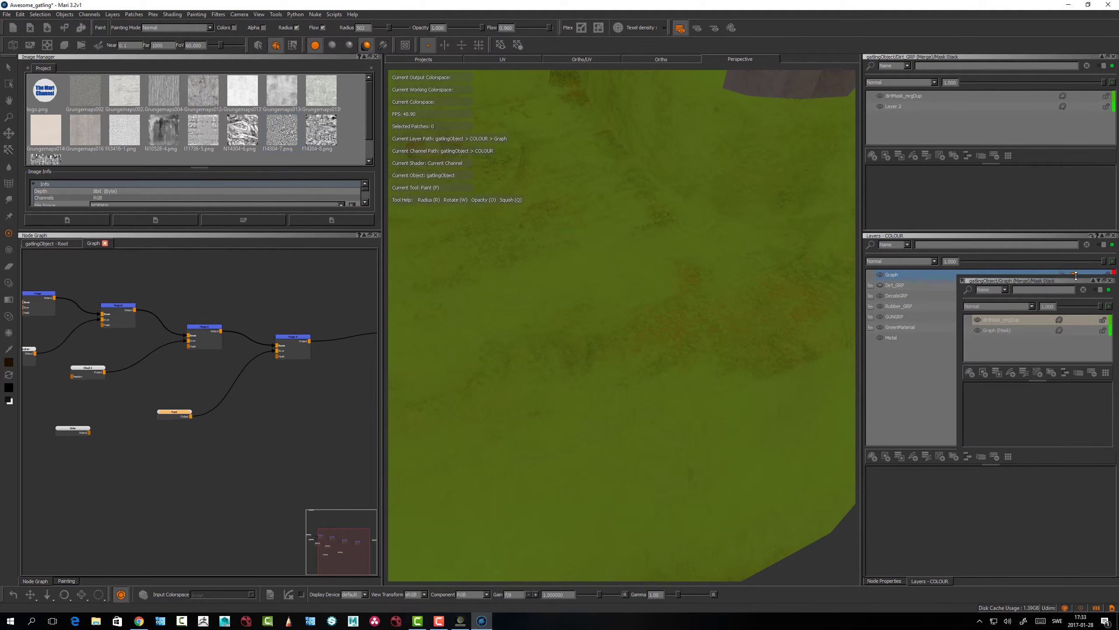
pyautogui.click(990, 320)
pyautogui.click(970, 373)
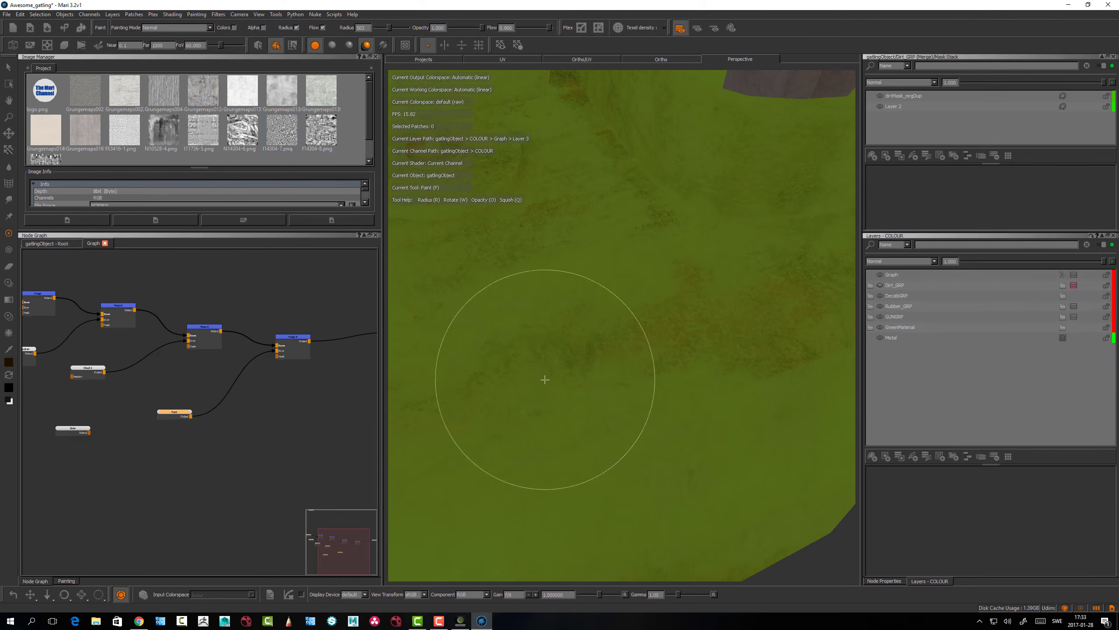
# Reset the paint colours to their defaults and paint a white patch on the new mask layer over the green body
pyautogui.moveTo(545, 445)
pyautogui.keyDown('alt'); pyautogui.mouseDown(button='middle')
pyautogui.moveTo(589, 419)
pyautogui.moveTo(609, 365)
pyautogui.mouseUp(button='middle'); pyautogui.keyUp('alt')
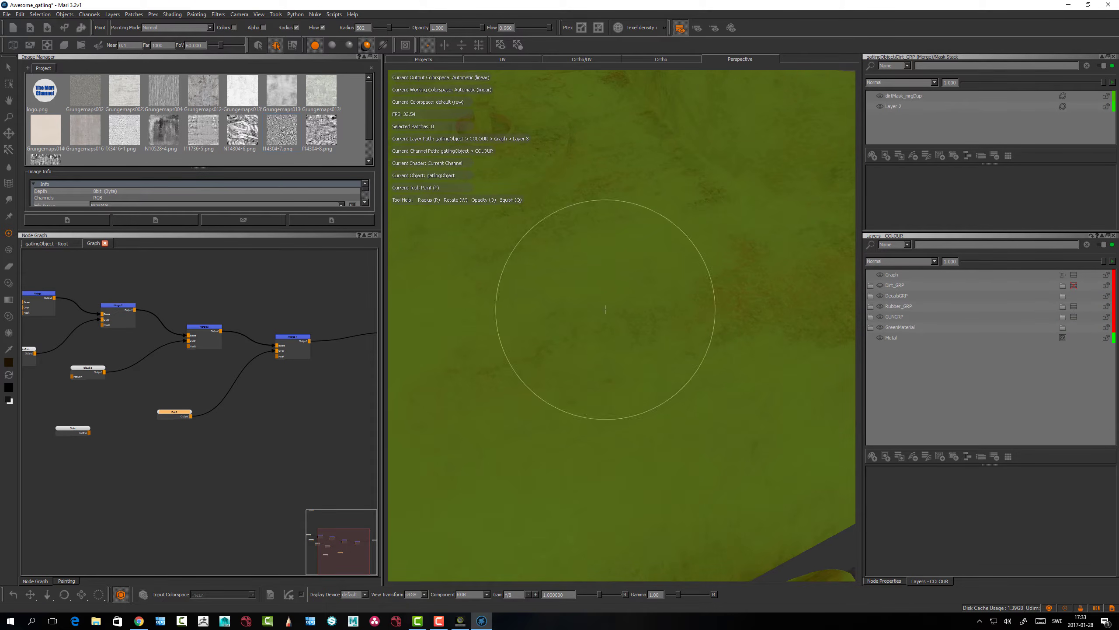
pyautogui.press('d')
pyautogui.moveTo(590, 359)
pyautogui.mouseDown()
pyautogui.moveTo(572, 268)
pyautogui.moveTo(583, 279)
pyautogui.moveTo(559, 258)
pyautogui.moveTo(694, 208)
pyautogui.moveTo(545, 363)
pyautogui.moveTo(629, 457)
pyautogui.moveTo(497, 425)
pyautogui.moveTo(550, 232)
pyautogui.moveTo(612, 393)
pyautogui.moveTo(562, 367)
pyautogui.moveTo(587, 325)
pyautogui.moveTo(585, 347)
pyautogui.mouseUp()
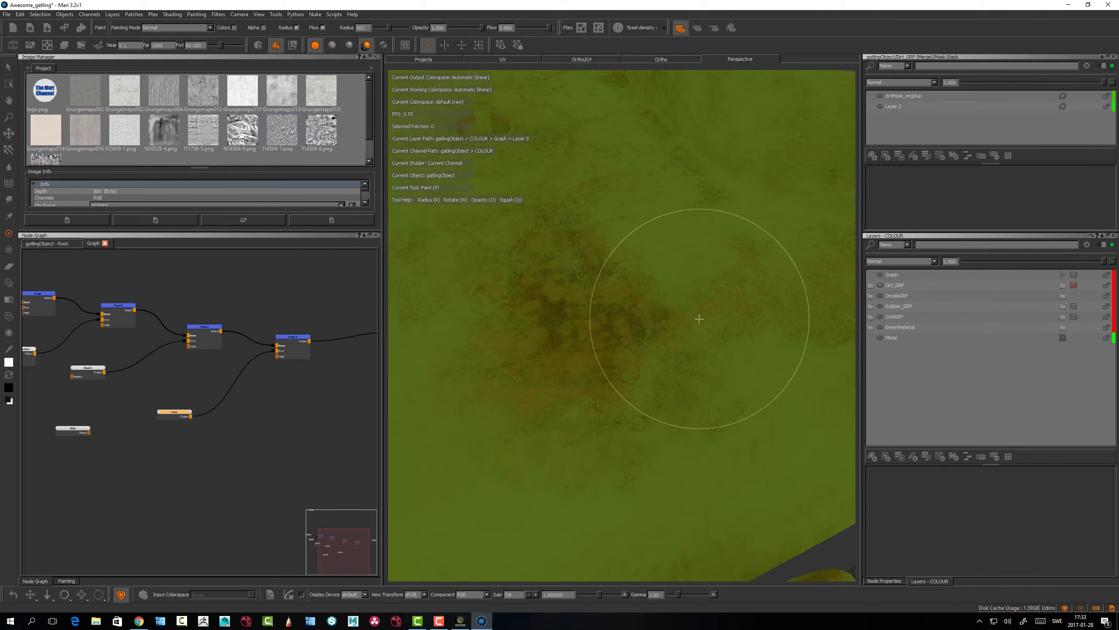
pyautogui.moveTo(699, 318)
pyautogui.mouseDown(button='middle')
pyautogui.moveTo(580, 308)
pyautogui.moveTo(564, 330)
pyautogui.moveTo(584, 340)
pyautogui.moveTo(603, 316)
pyautogui.mouseUp(button='middle')
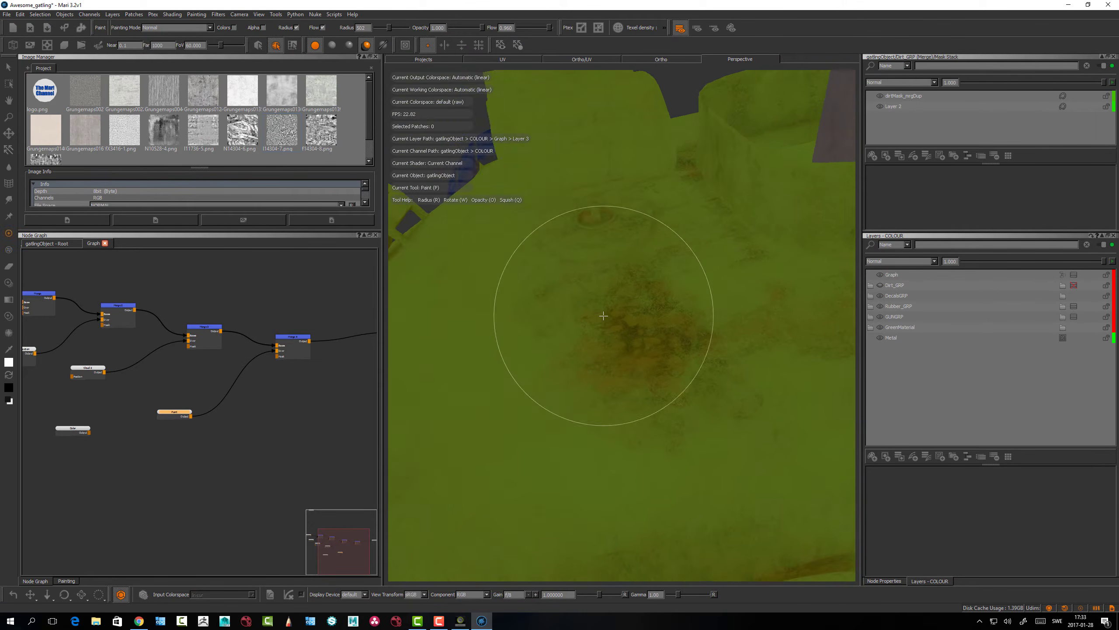
pyautogui.keyDown('alt'); pyautogui.moveTo(604, 316); pyautogui.dragTo(582, 359); pyautogui.keyUp('alt')
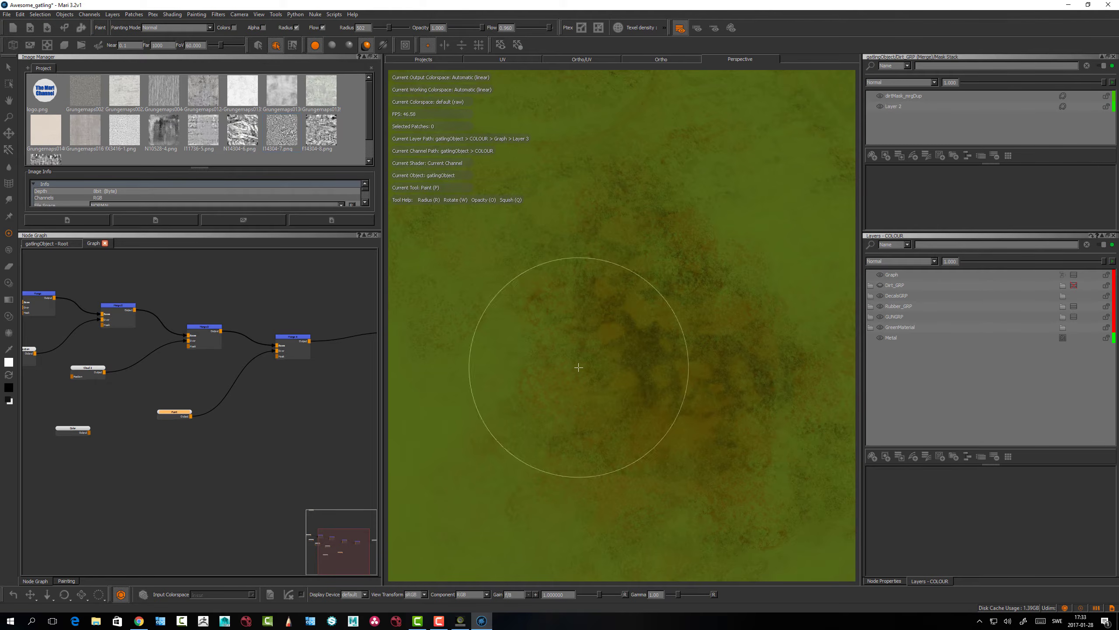
# Move the first Cloud node and the Triplanar Projection node slightly outward and open the properties of each
pyautogui.moveTo(208, 441); pyautogui.dragTo(342, 467, button='middle')
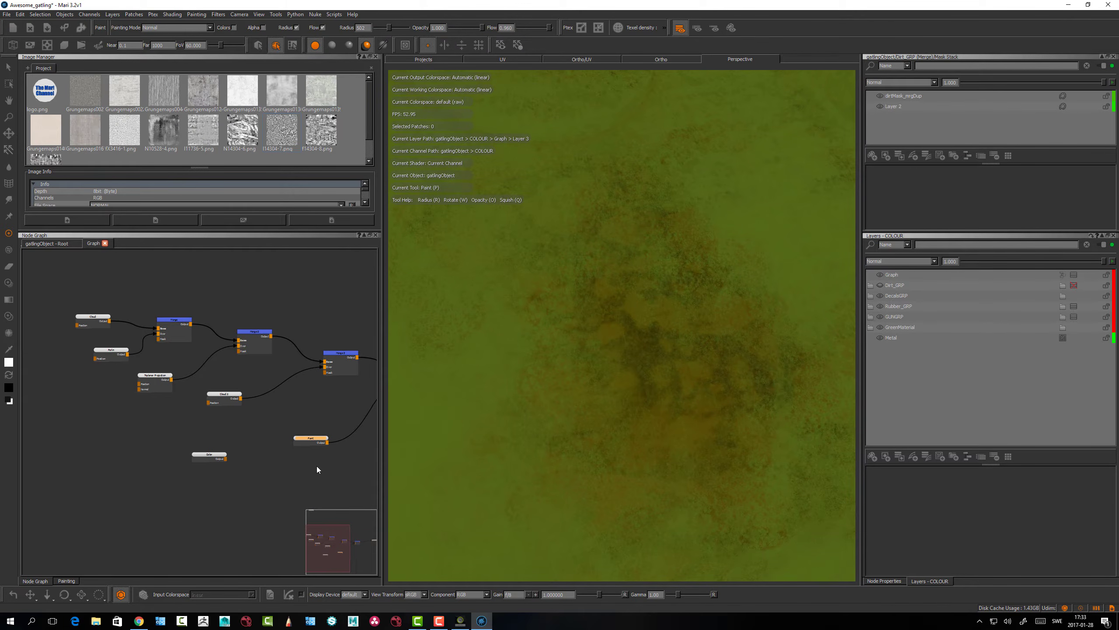
pyautogui.click(86, 316)
pyautogui.moveTo(87, 317); pyautogui.dragTo(73, 308)
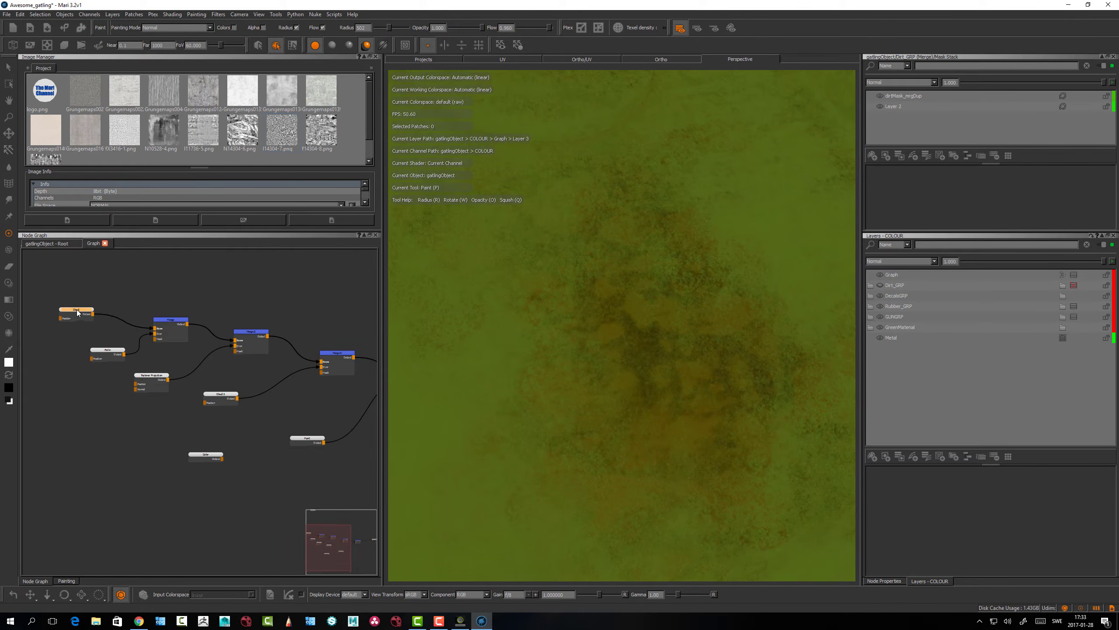
pyautogui.doubleClick(76, 310)
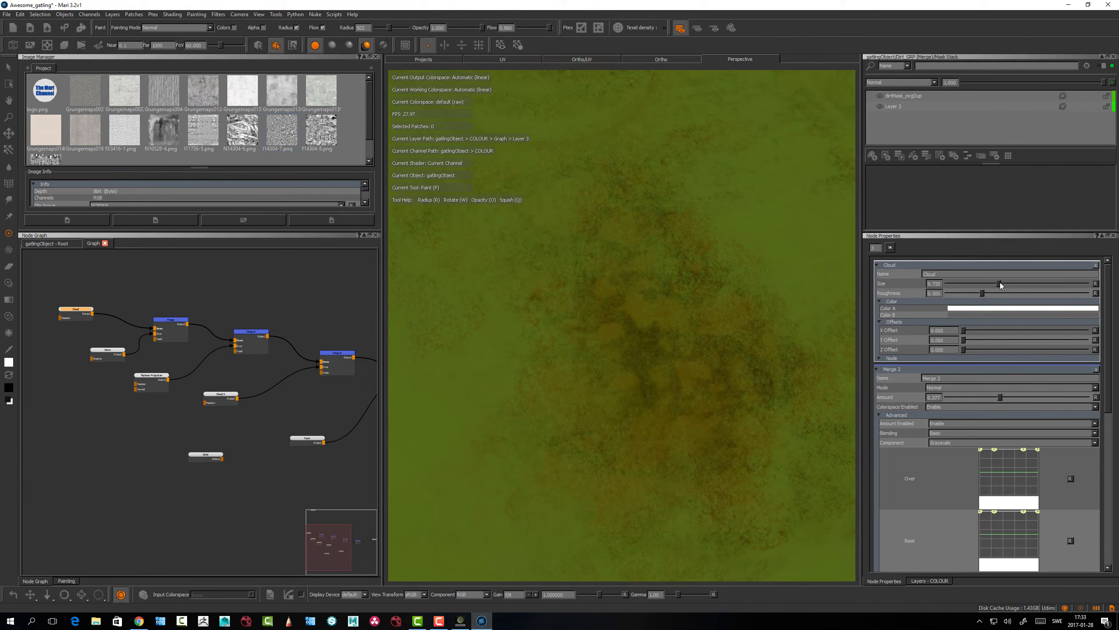
pyautogui.moveTo(152, 379); pyautogui.dragTo(147, 385)
pyautogui.doubleClick(150, 383)
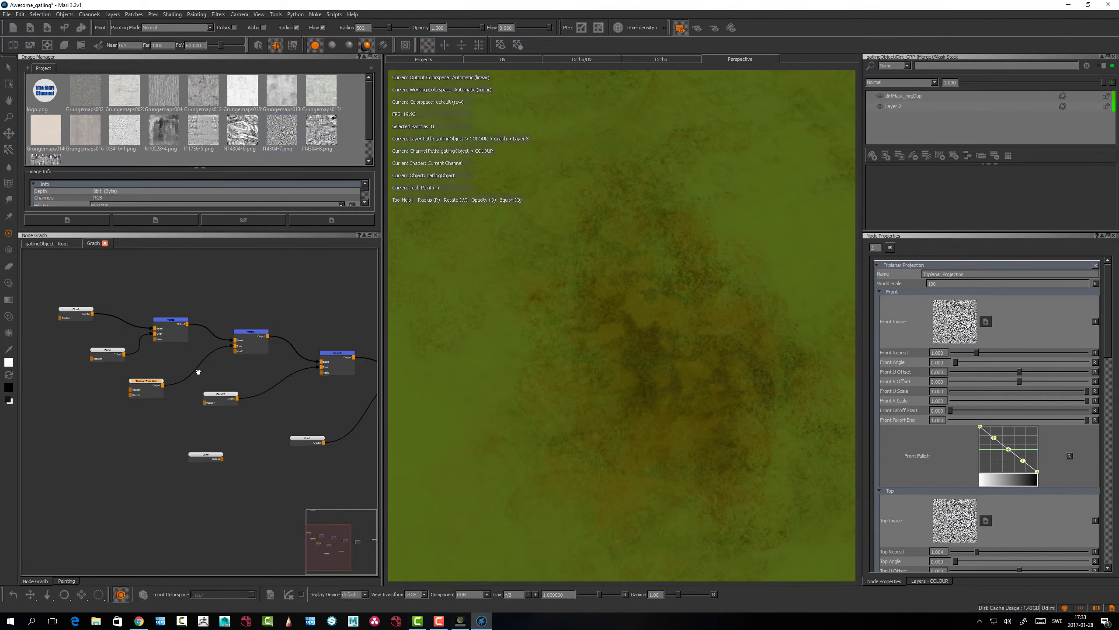
# Shift the Triplanar Projection node and the second Cloud node a little farther from their Merge nodes
pyautogui.moveTo(199, 372); pyautogui.dragTo(163, 372, button='middle')
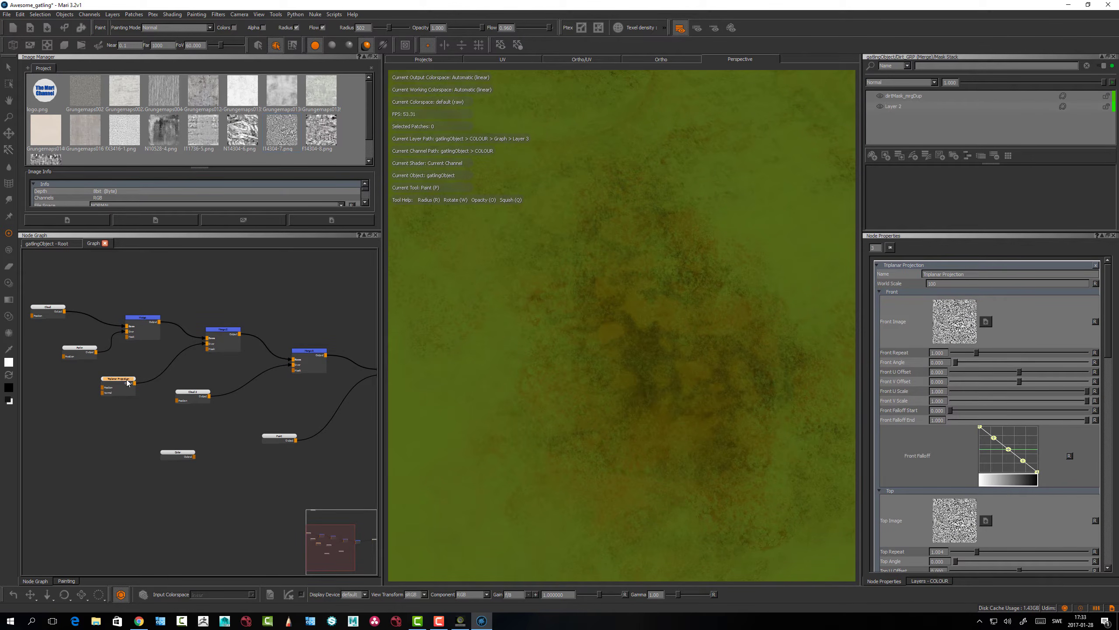
pyautogui.moveTo(128, 382); pyautogui.dragTo(122, 383)
pyautogui.moveTo(203, 400); pyautogui.dragTo(193, 409)
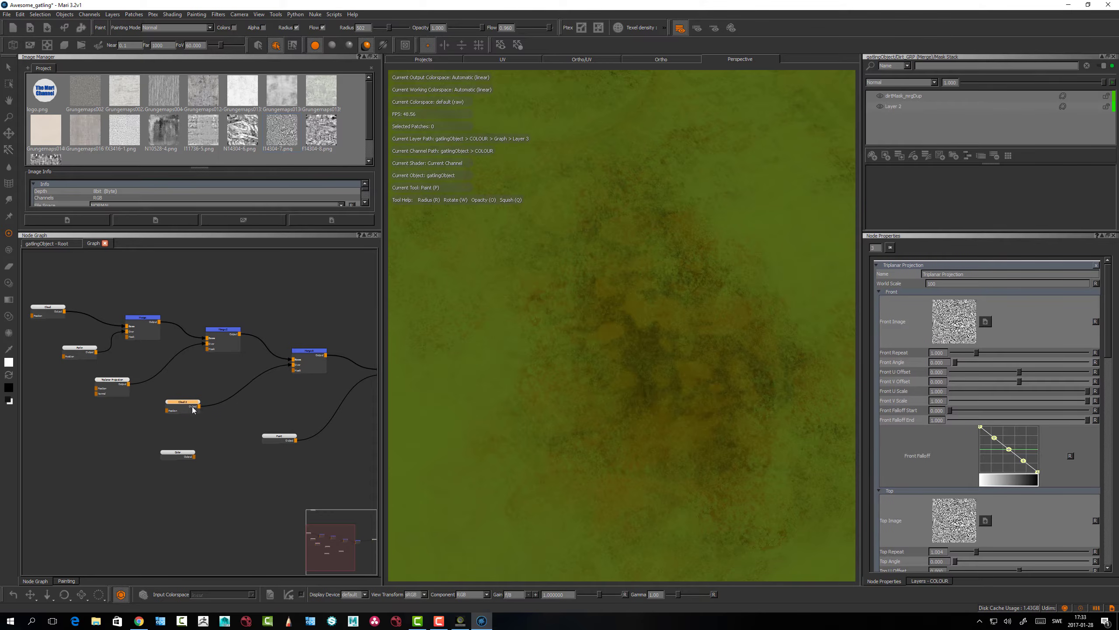
# Preview the last Merge node's unmasked output on the model and view it from farther away
pyautogui.moveTo(220, 298); pyautogui.dragTo(115, 314, button='middle')
pyautogui.scroll(-2, 200, 332)
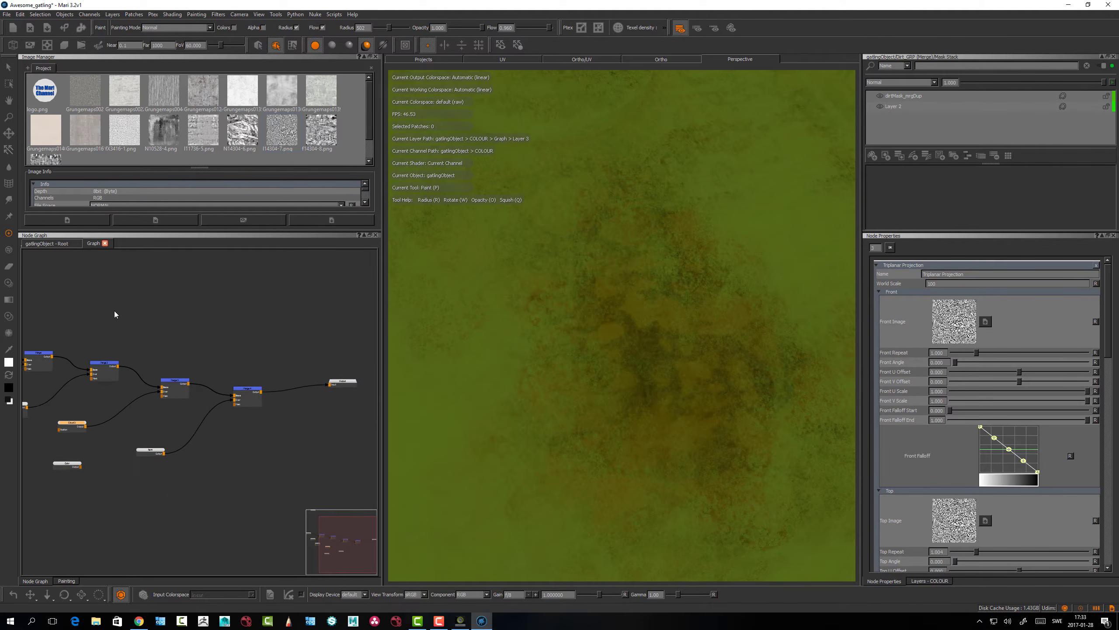
pyautogui.keyDown('alt'); pyautogui.moveTo(156, 324); pyautogui.dragTo(161, 328, button='right'); pyautogui.keyUp('alt')
pyautogui.click(253, 394)
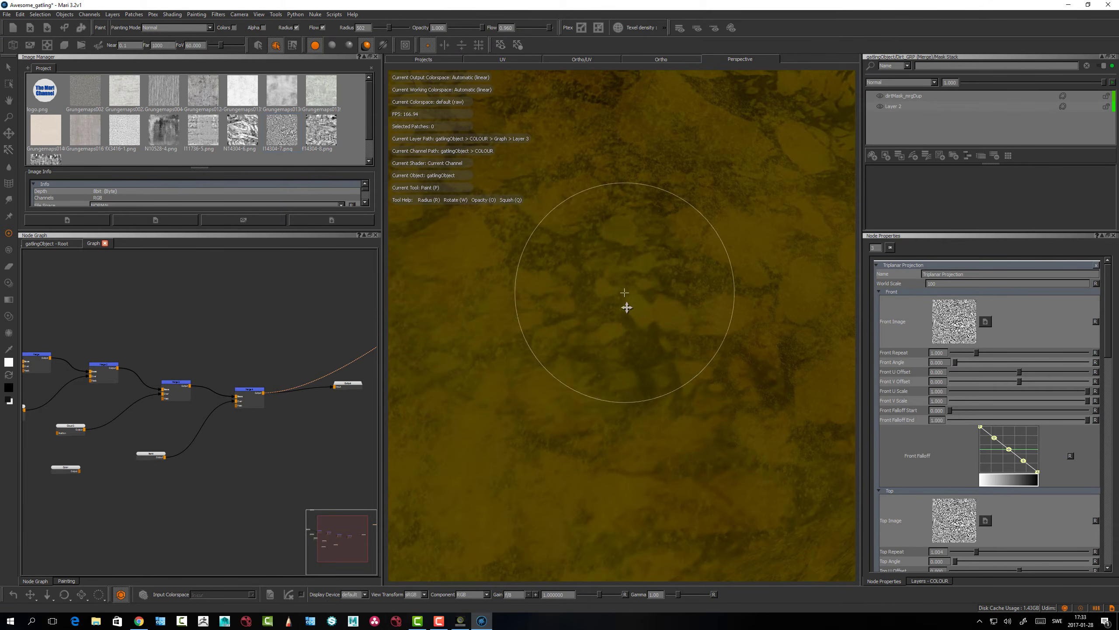
pyautogui.keyDown('alt'); pyautogui.moveTo(624, 305); pyautogui.dragTo(567, 292, button='right'); pyautogui.keyUp('alt')
pyautogui.keyDown('alt'); pyautogui.moveTo(555, 338); pyautogui.dragTo(562, 315); pyautogui.keyUp('alt')
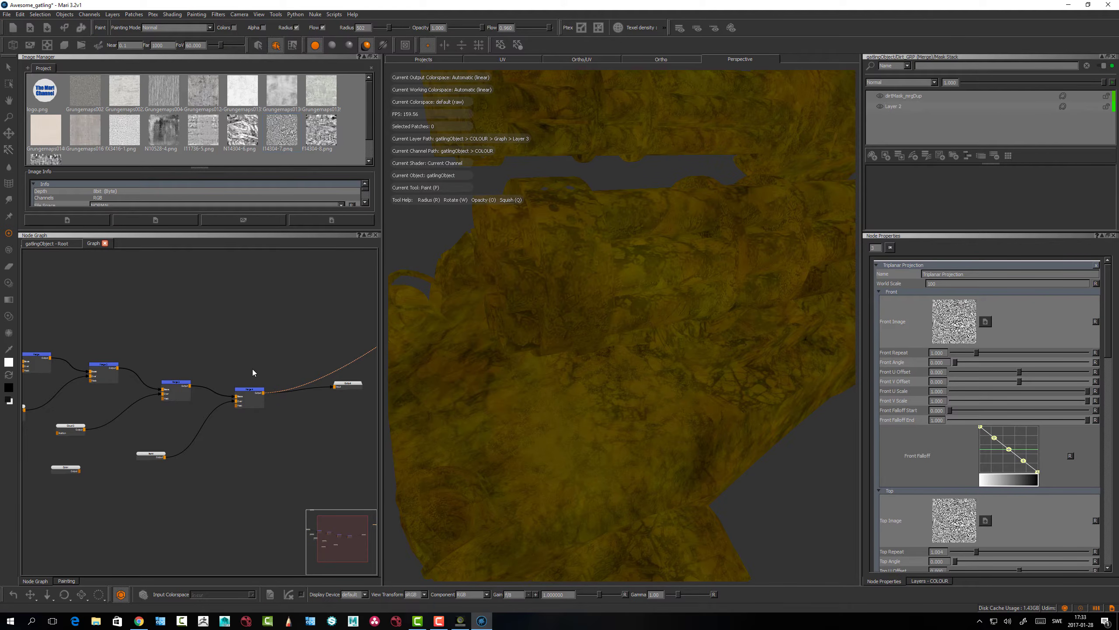
# Nudge the first Cloud node outward and preview its output on the model
pyautogui.scroll(1, 238, 349)
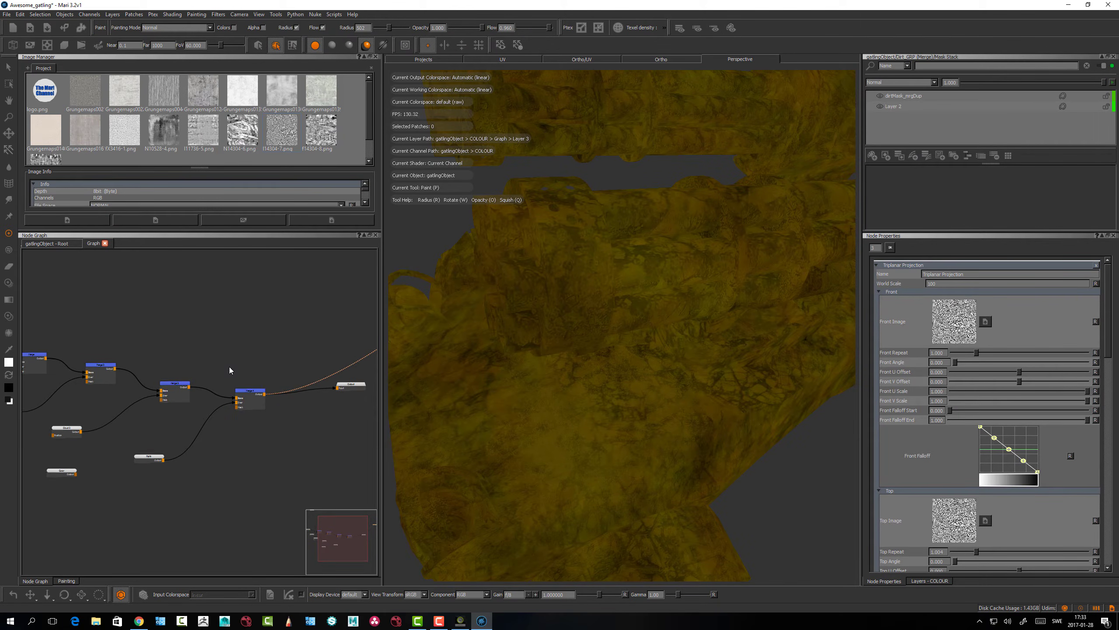
pyautogui.moveTo(197, 317); pyautogui.dragTo(293, 311, button='middle')
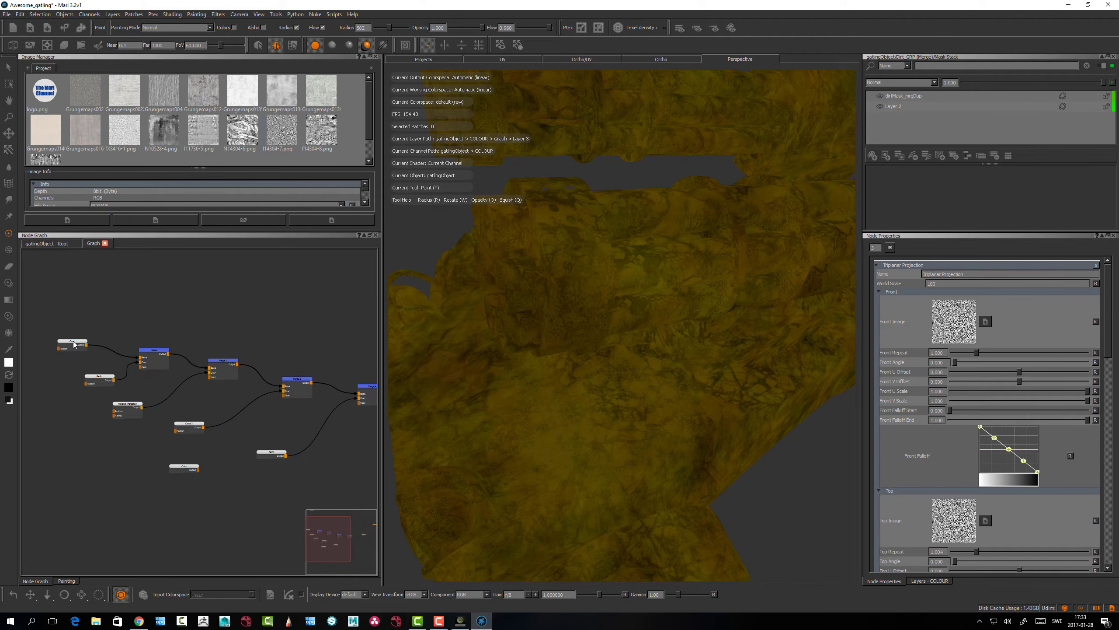
pyautogui.moveTo(74, 345); pyautogui.dragTo(77, 341)
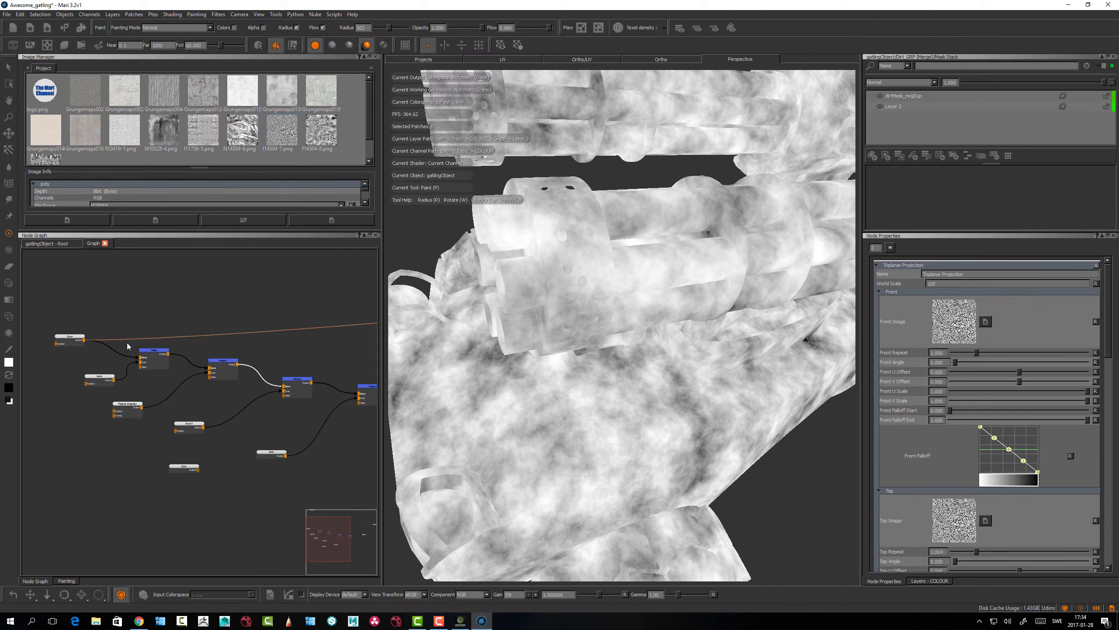
pyautogui.click(71, 338)
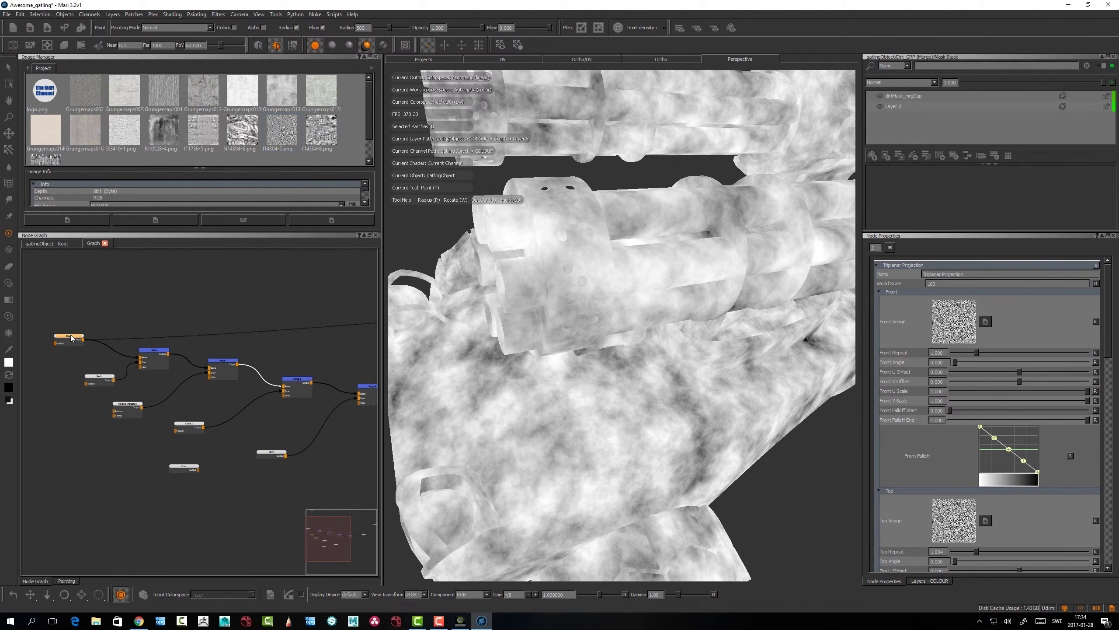
# Preview the noise node below the first Cloud node and the first Merge node, and compare them with the Cloud output
pyautogui.click(101, 380)
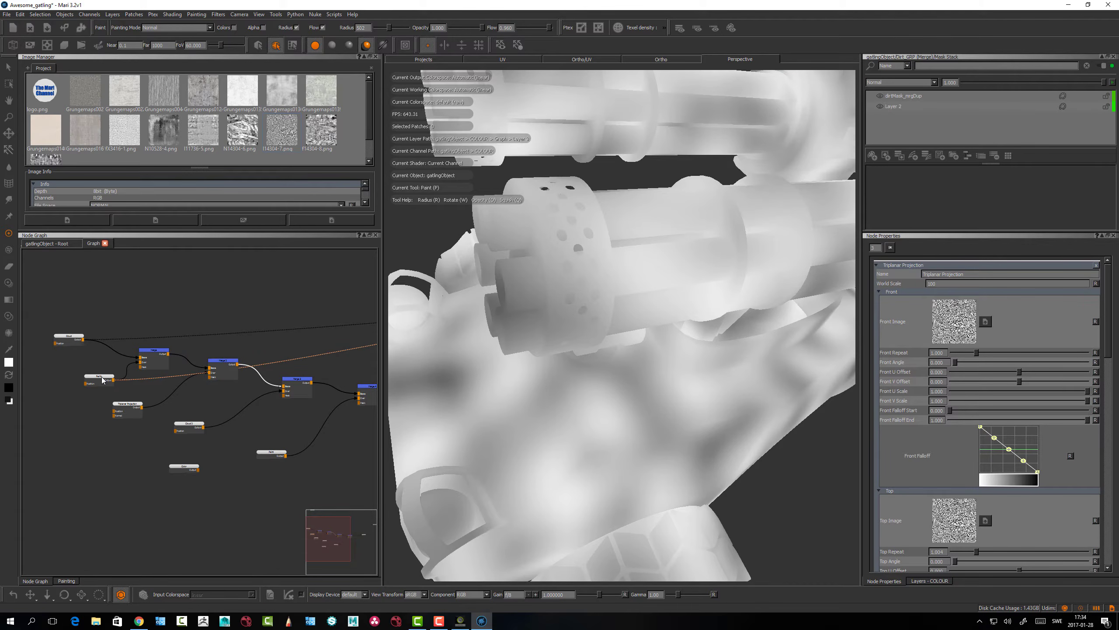
pyautogui.press('1')
pyautogui.press('2')
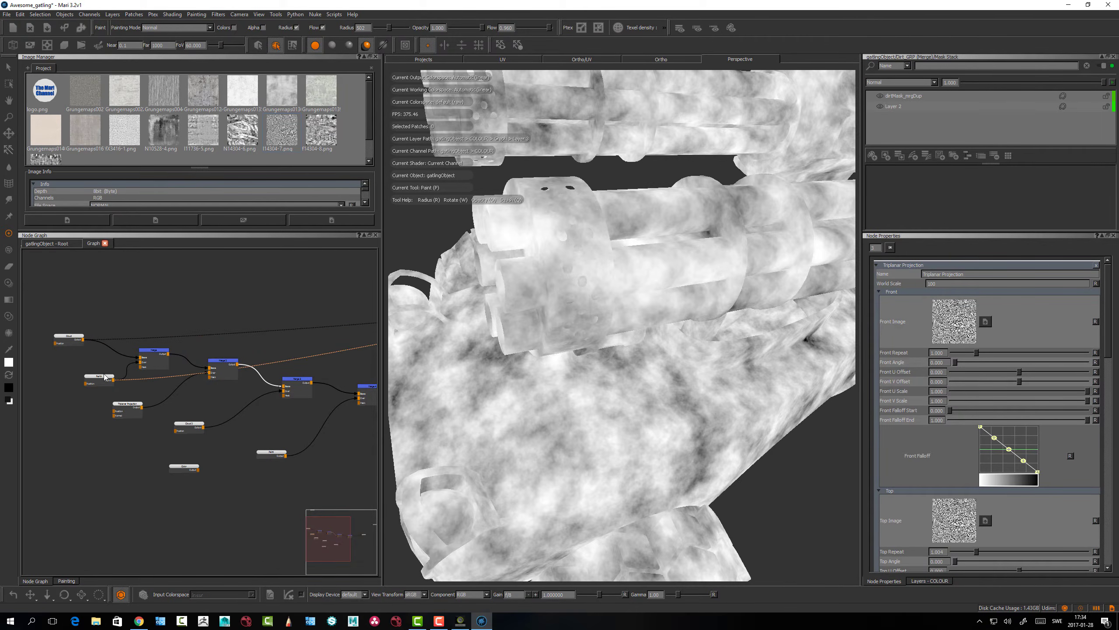
pyautogui.click(160, 354)
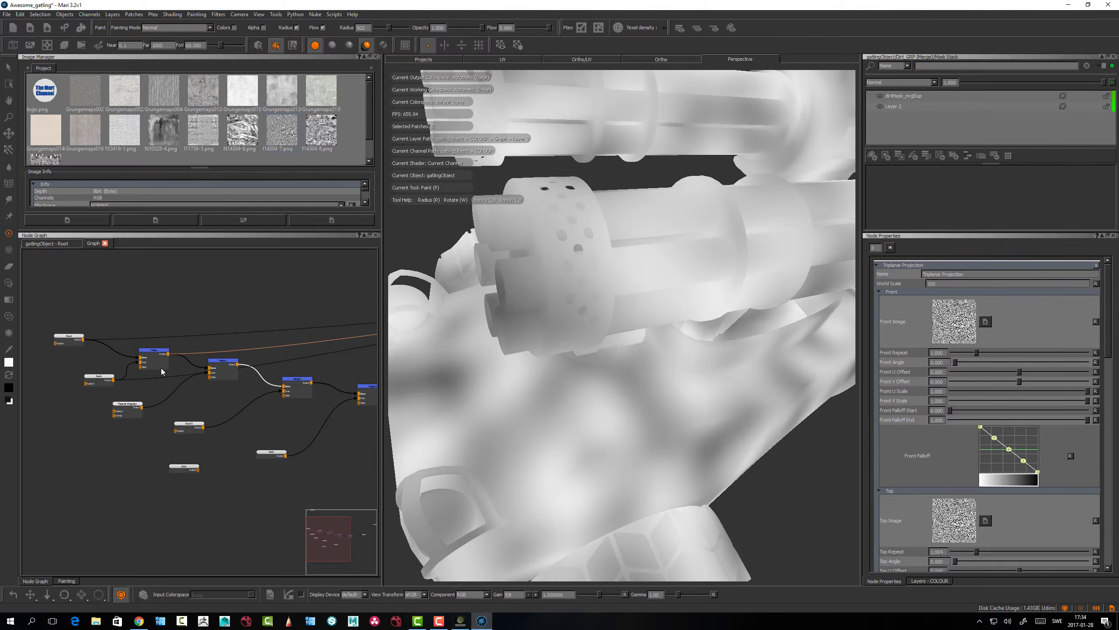
pyautogui.press('1')
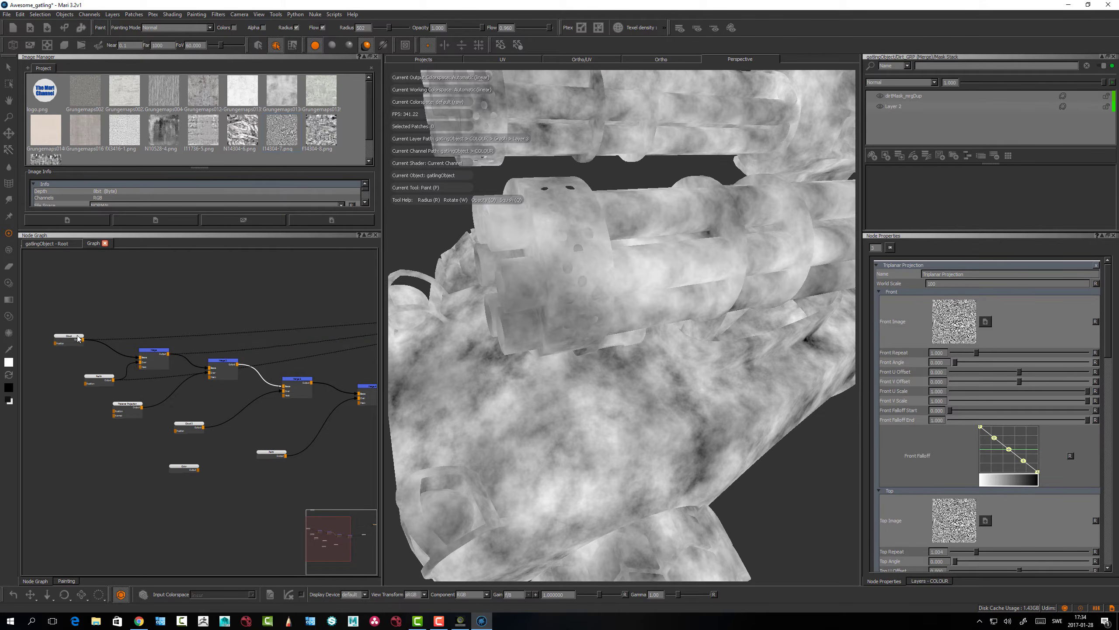
# Preview the first Cloud node on the model and compare it with the first Merge node's output
pyautogui.press('1')
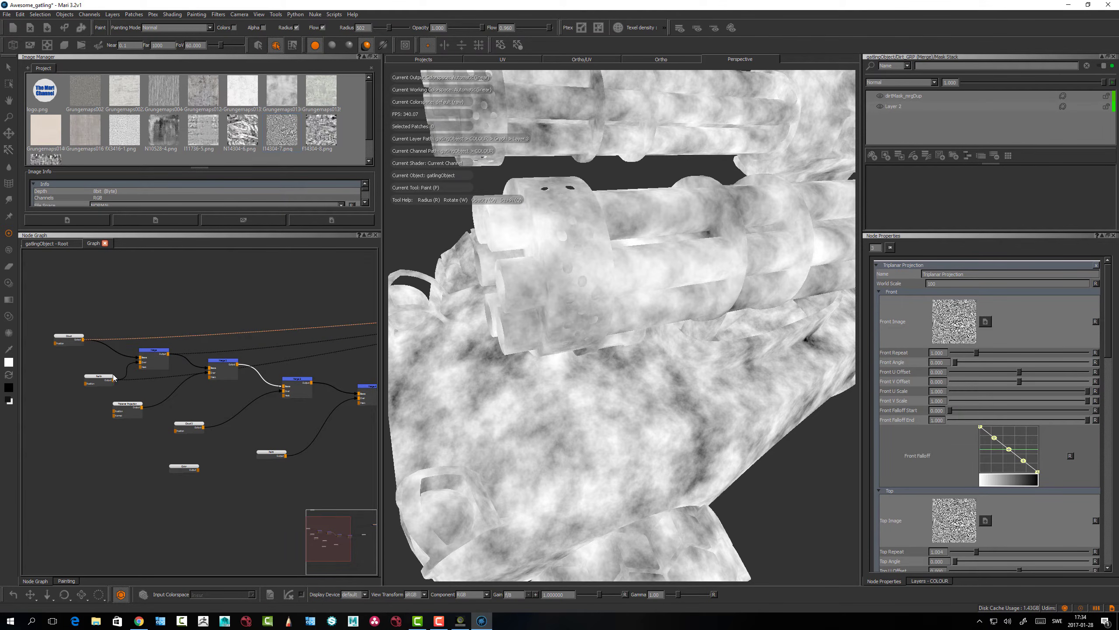
pyautogui.click(150, 355)
pyautogui.press('1')
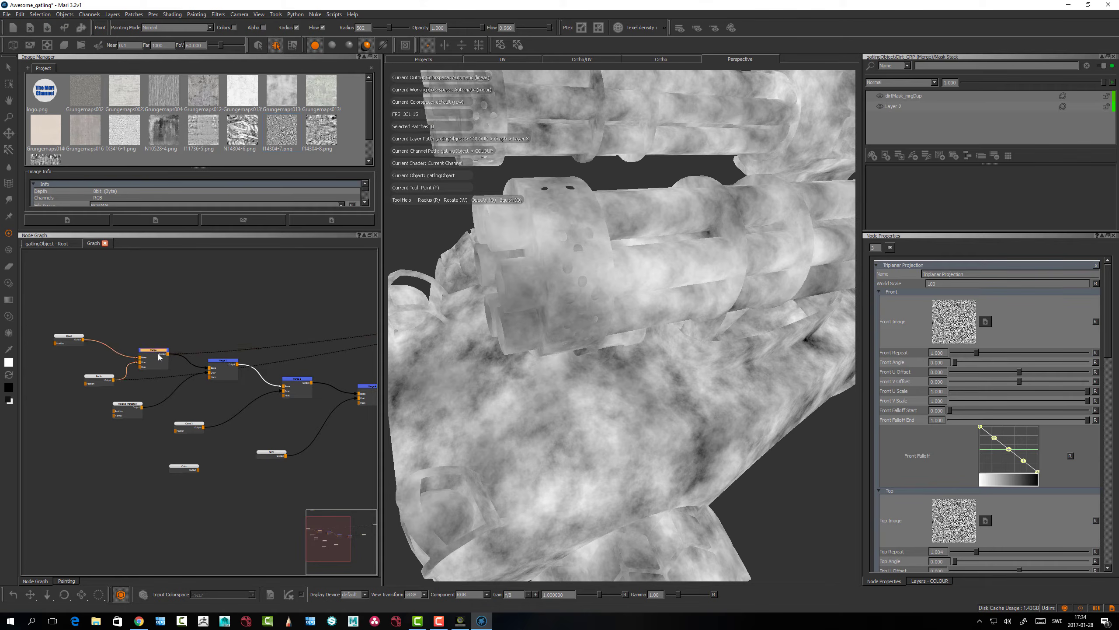
# Preview the last Merge node's combined dirt colour output on the model
pyautogui.moveTo(291, 327); pyautogui.dragTo(220, 319, button='middle')
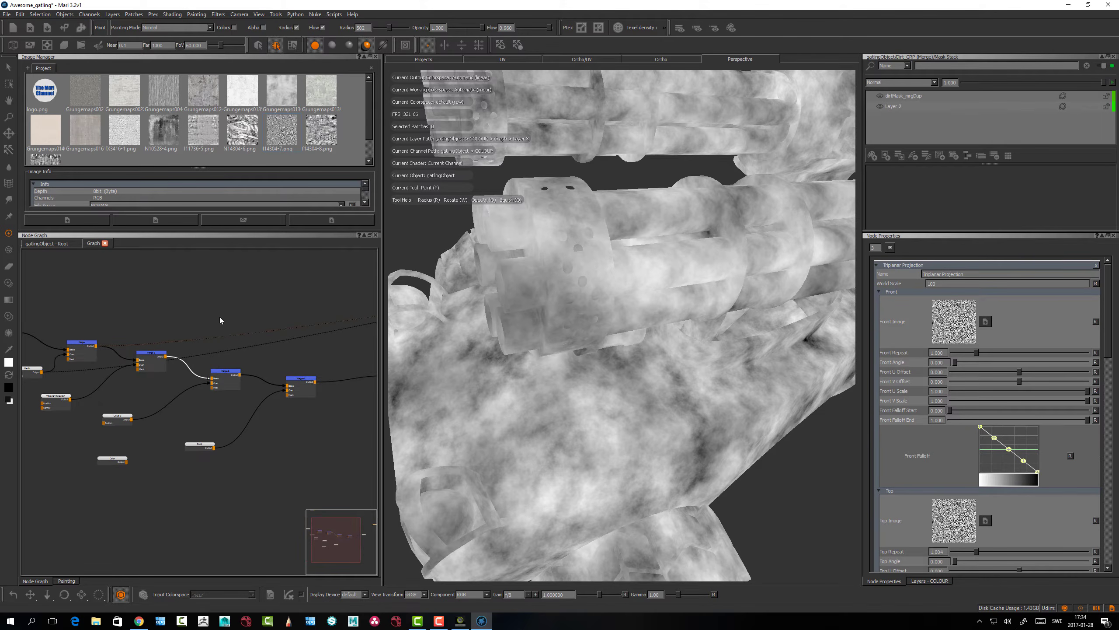
pyautogui.click(307, 380)
pyautogui.press('1')
# Move the Output node farther away from the last Merge node to leave room between them
pyautogui.moveTo(301, 454); pyautogui.dragTo(261, 423, button='middle')
pyautogui.moveTo(315, 334); pyautogui.dragTo(361, 343)
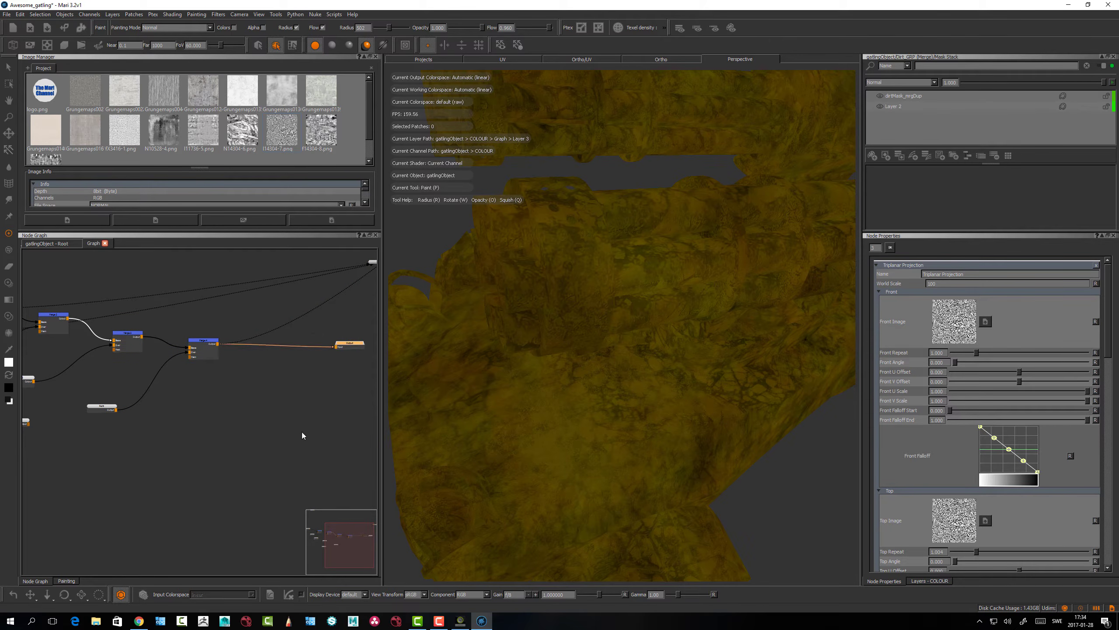
pyautogui.moveTo(246, 401); pyautogui.dragTo(257, 410, button='middle')
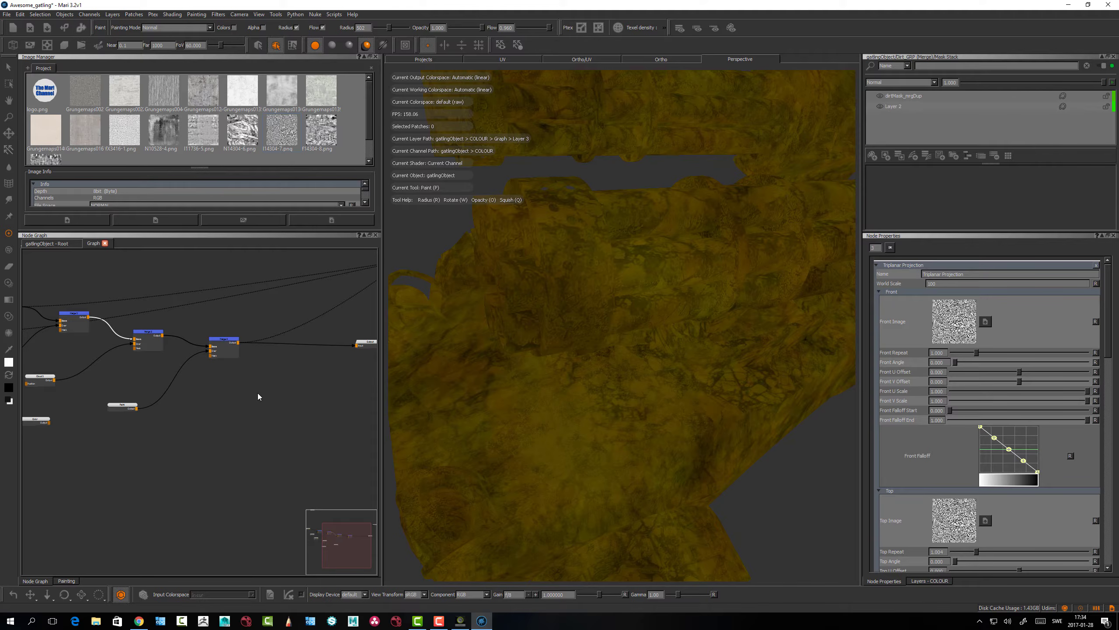
# Add a Bake Point node below the last Merge node with size 2048 x 2048 and 16bit (Half) depth
pyautogui.press('Tab')
pyautogui.write('bake')
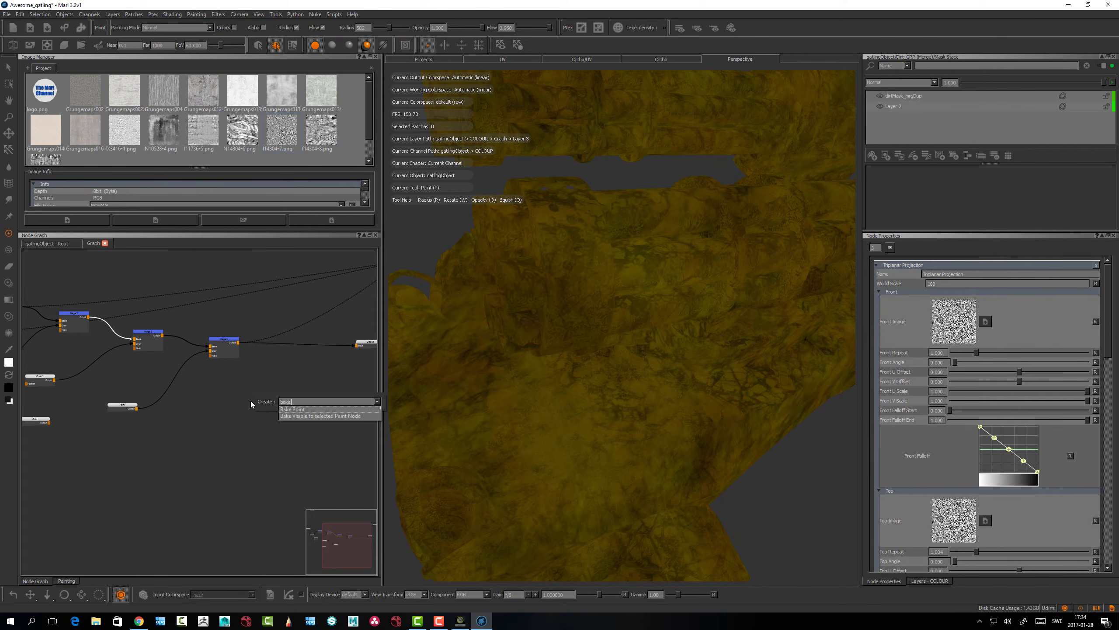
pyautogui.press('Down')
pyautogui.press('Return')
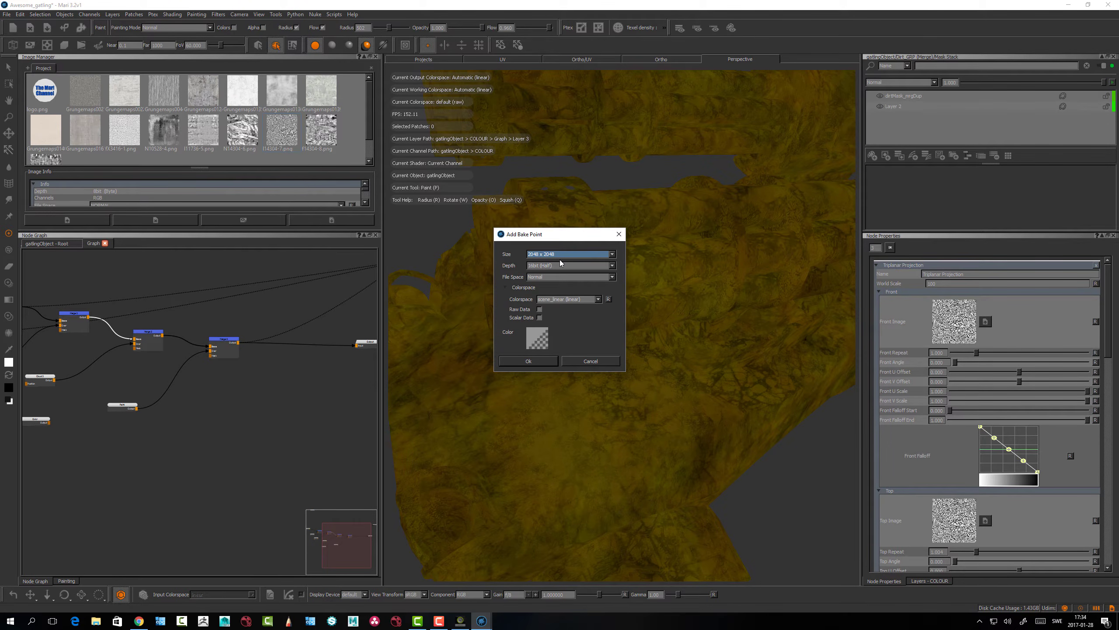
pyautogui.click(535, 361)
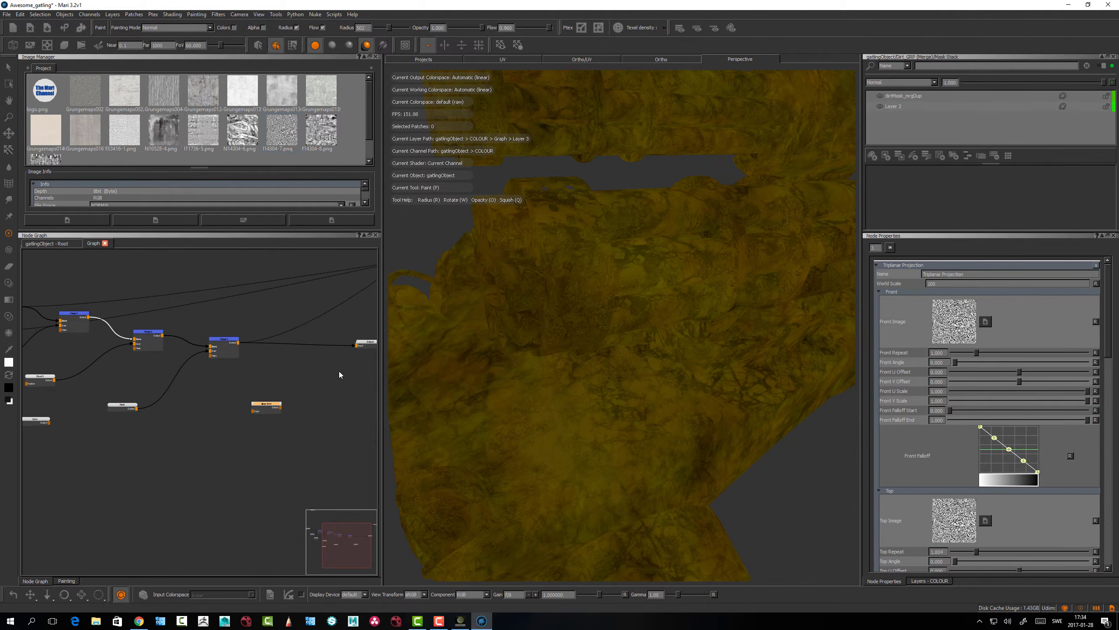
# Place the Bake Point node between the last Merge and Output nodes and connect the Merge output to its input
pyautogui.moveTo(276, 407); pyautogui.dragTo(301, 377)
pyautogui.scroll(2, 298, 377)
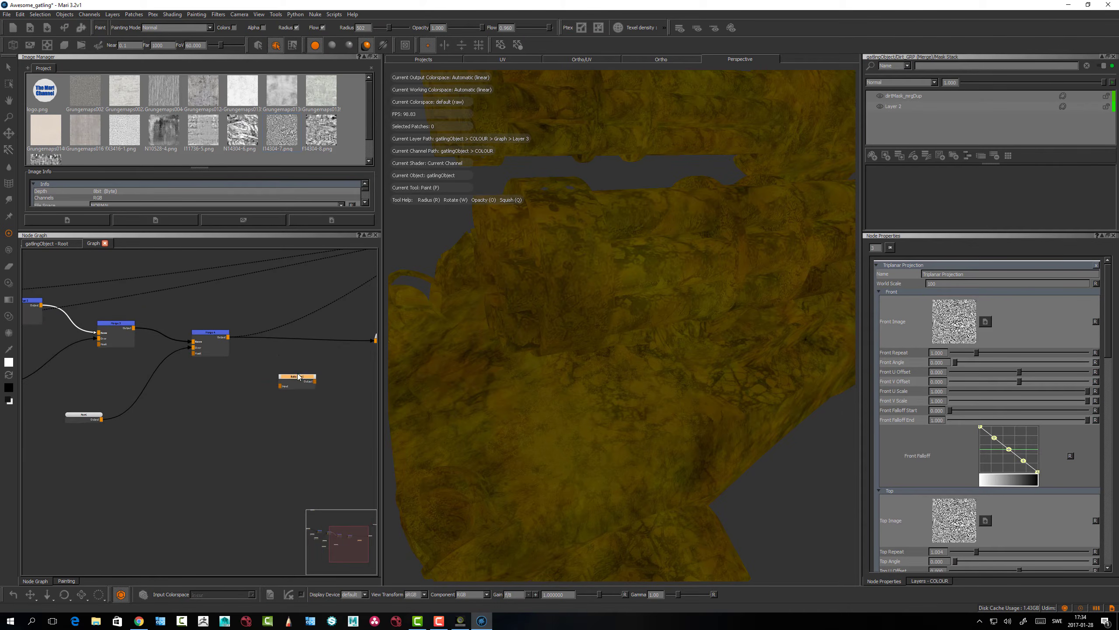
pyautogui.moveTo(229, 343); pyautogui.dragTo(301, 376)
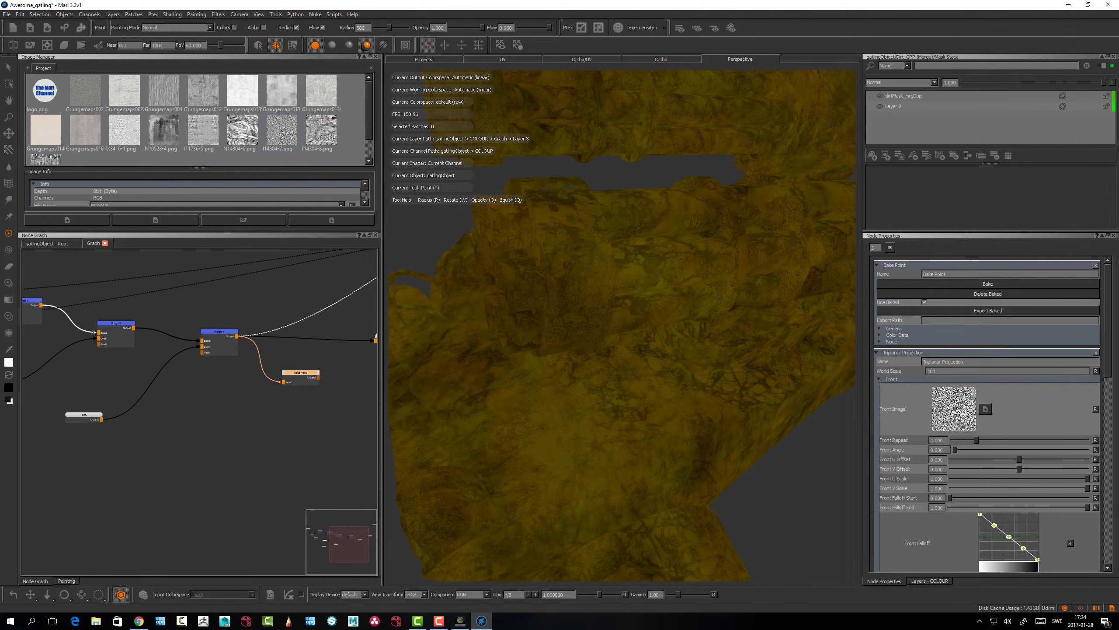
# Add a second, unconnected Bake Point node at 2048 x 2048 below the first Bake Point
pyautogui.click(276, 418)
pyautogui.press('Tab')
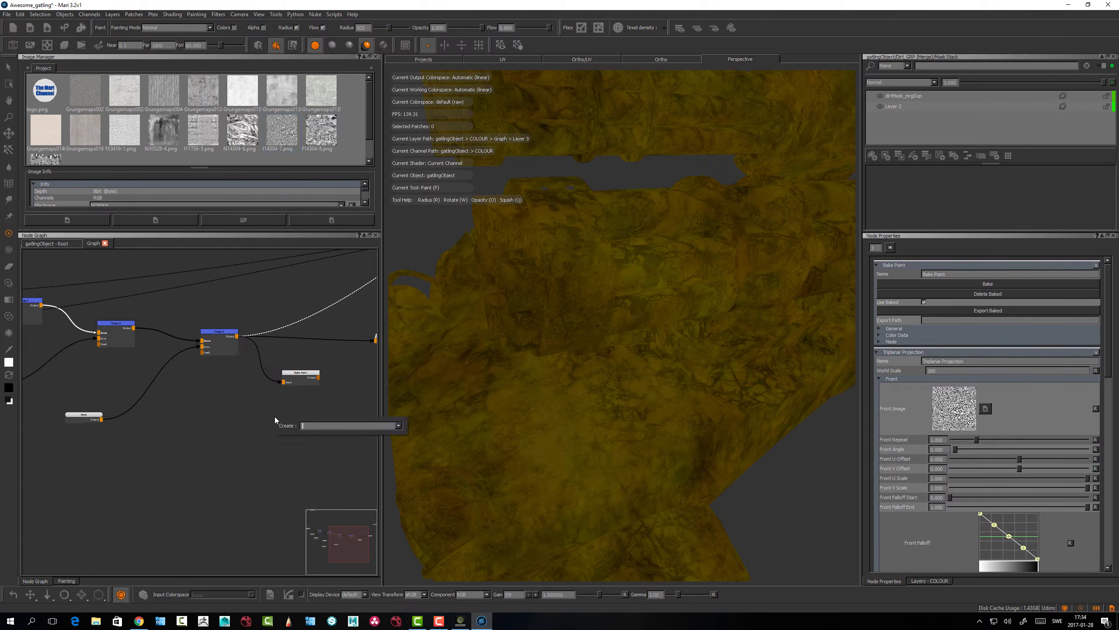
pyautogui.write('bake')
pyautogui.press('Return')
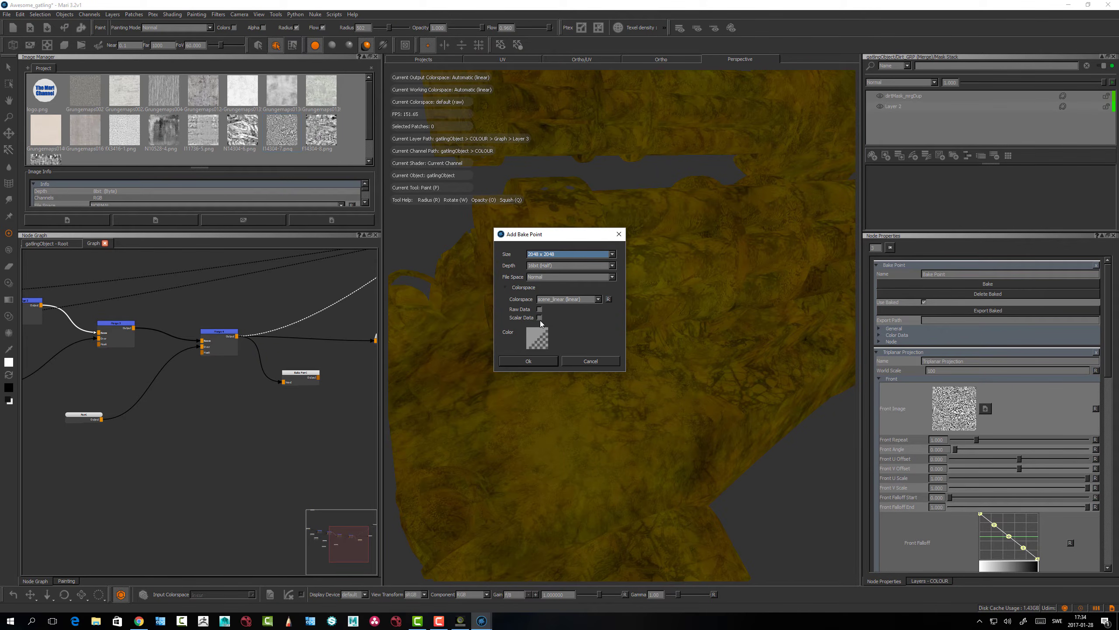
pyautogui.click(526, 362)
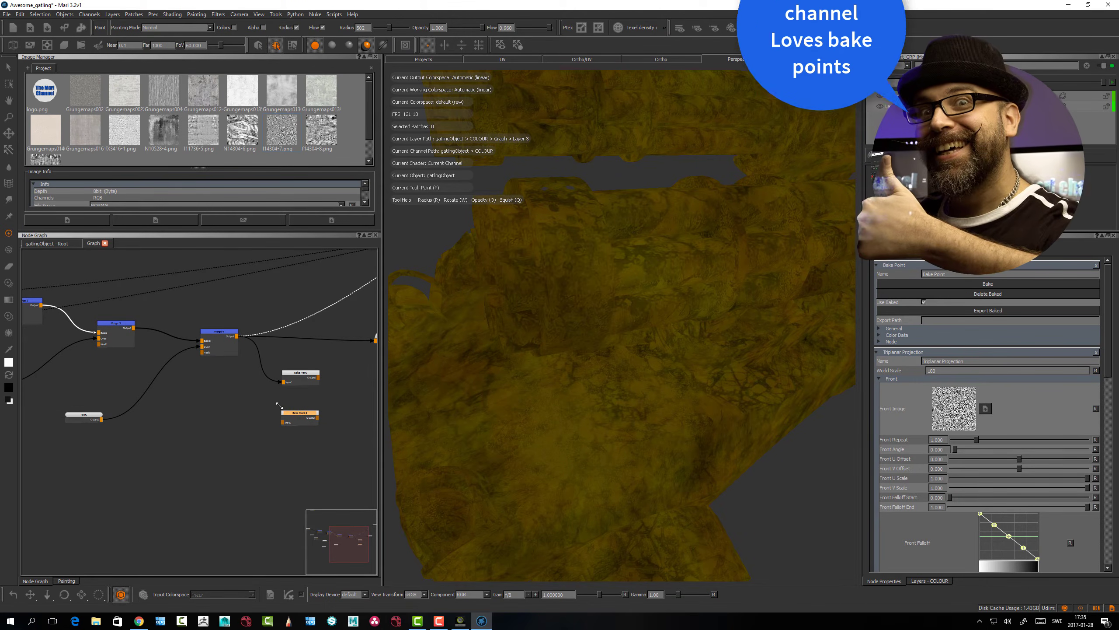
# Nudge the connected Bake Point node slightly away from the second one and review both beside the last Merge node
pyautogui.moveTo(300, 425); pyautogui.dragTo(240, 422, button='middle')
pyautogui.scroll(1, 240, 422)
pyautogui.moveTo(235, 364); pyautogui.dragTo(236, 361)
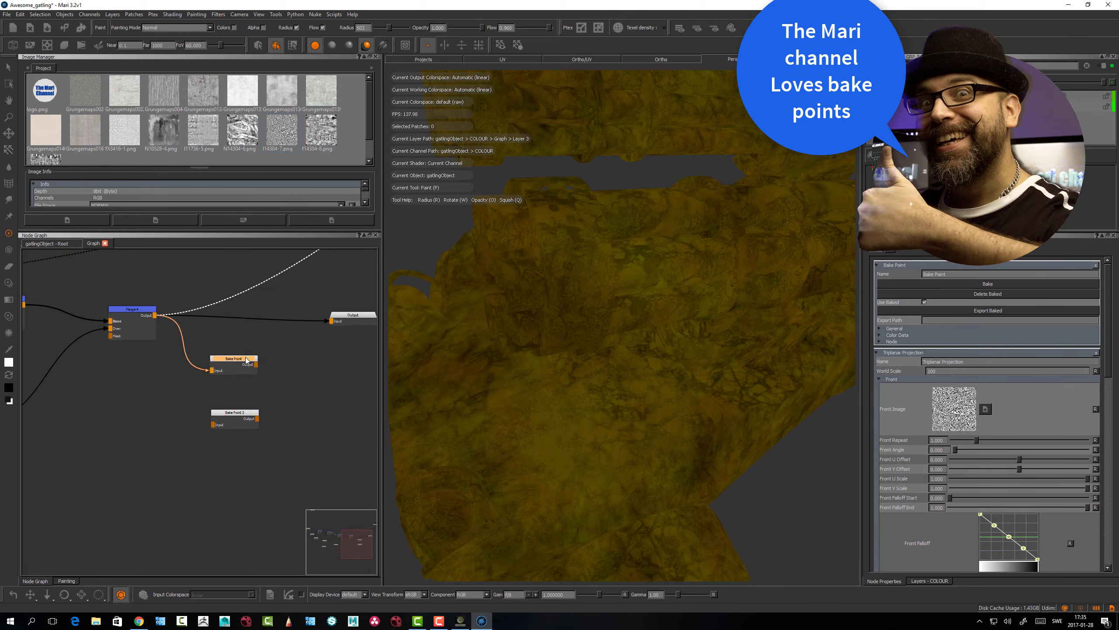
pyautogui.moveTo(168, 417); pyautogui.dragTo(192, 415, button='middle')
pyautogui.scroll(-5, 282, 437)
pyautogui.scroll(1, 202, 307)
pyautogui.scroll(-2, 227, 317)
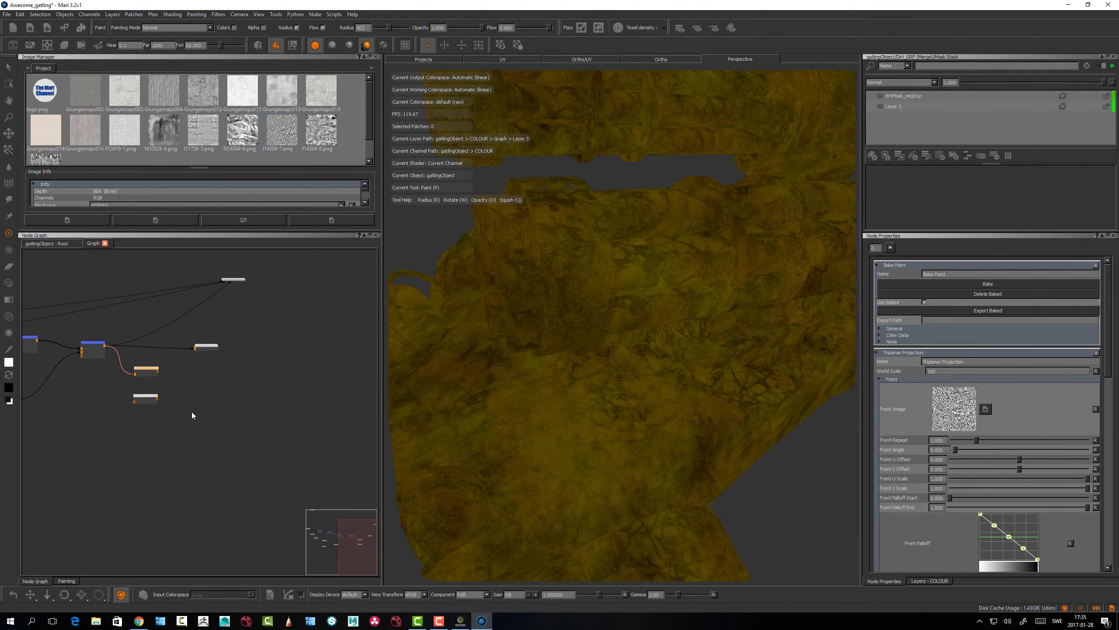
pyautogui.scroll(2, 185, 393)
pyautogui.moveTo(136, 374); pyautogui.dragTo(136, 371)
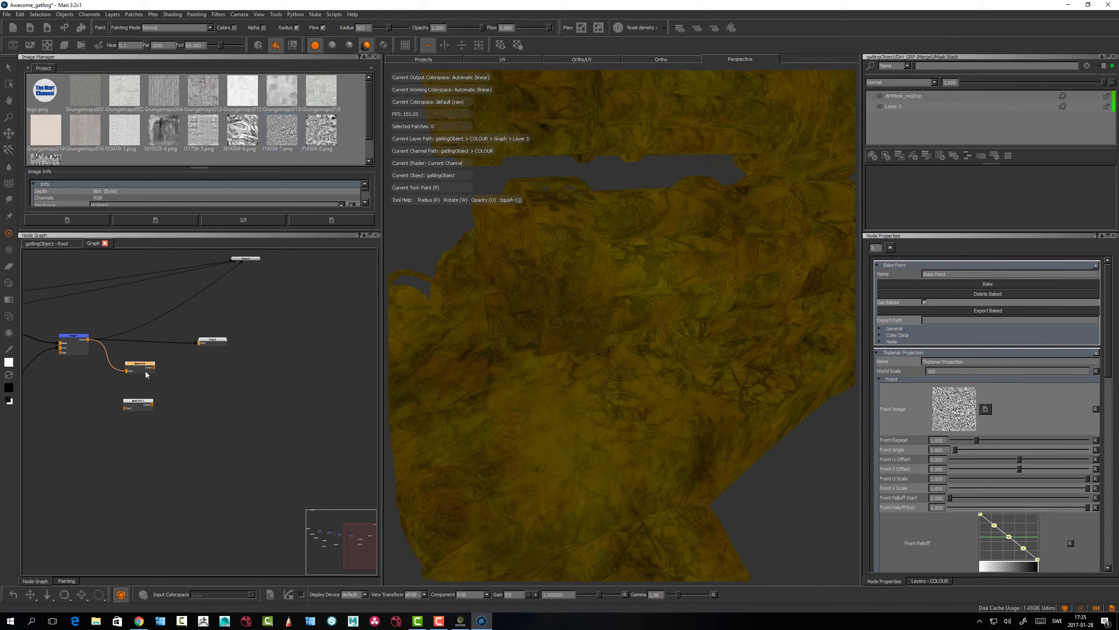
pyautogui.moveTo(104, 389); pyautogui.dragTo(189, 412, button='middle')
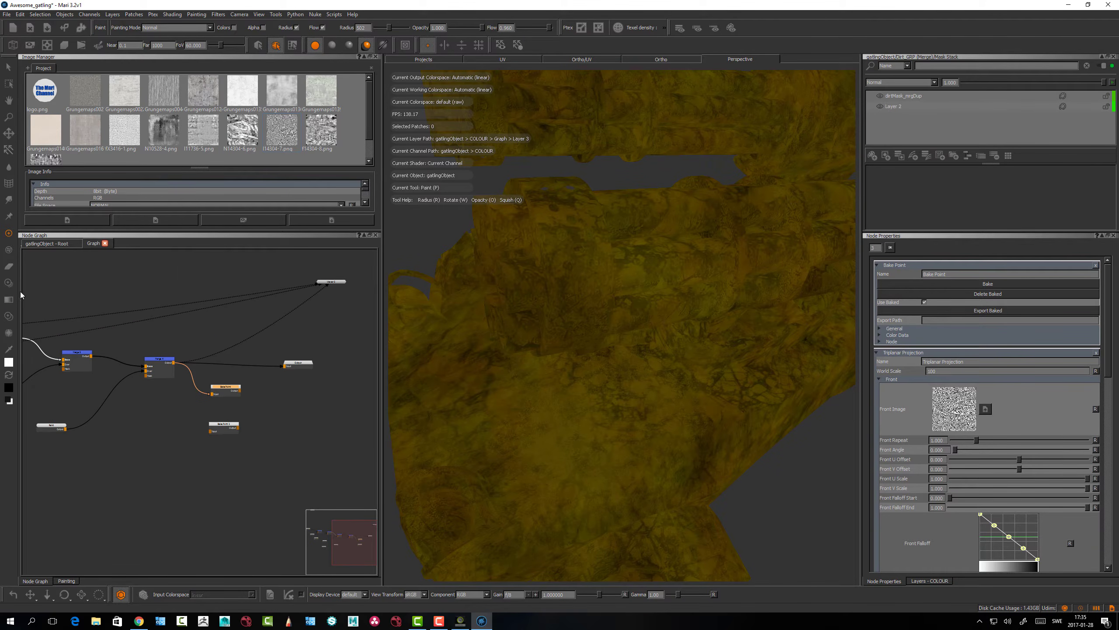
# Insert the Bake Point node between Merge 4 and the graph's Output node by linking its output to Output
pyautogui.moveTo(100, 406)
pyautogui.mouseDown(button='middle')
pyautogui.moveTo(245, 494)
pyautogui.moveTo(172, 484)
pyautogui.mouseUp(button='middle')
pyautogui.scroll(-2, 135, 463)
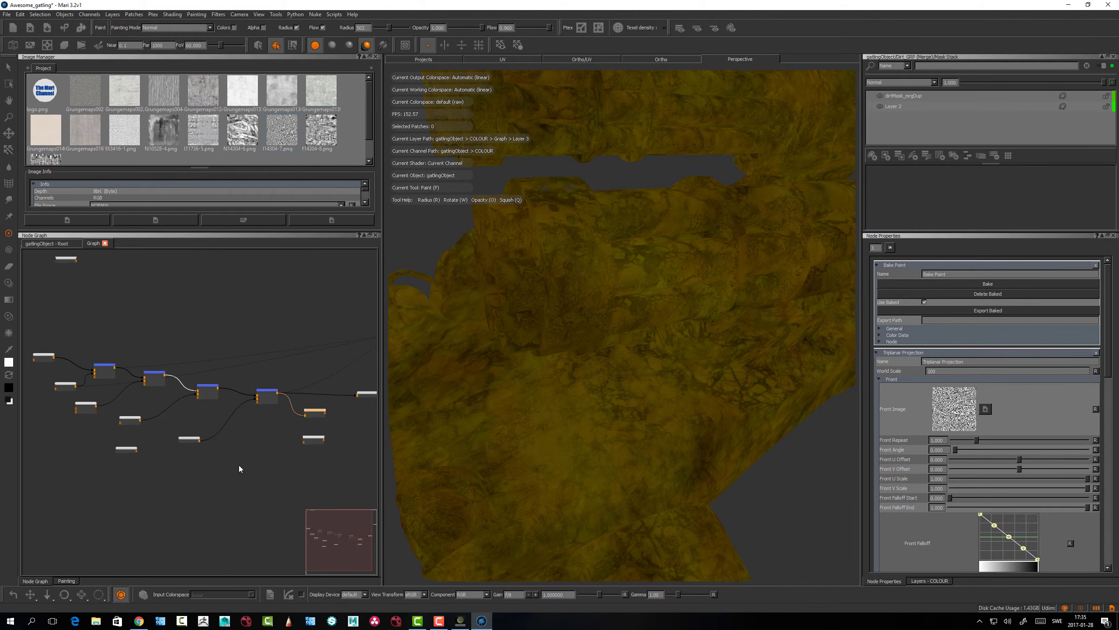
pyautogui.click(319, 406)
pyautogui.click(318, 413)
pyautogui.moveTo(278, 408); pyautogui.dragTo(158, 361, button='middle')
pyautogui.keyDown('alt'); pyautogui.moveTo(314, 348); pyautogui.dragTo(159, 374, button='right'); pyautogui.keyUp('alt')
pyautogui.moveTo(169, 364); pyautogui.dragTo(222, 336)
pyautogui.rightClick(511, 356)
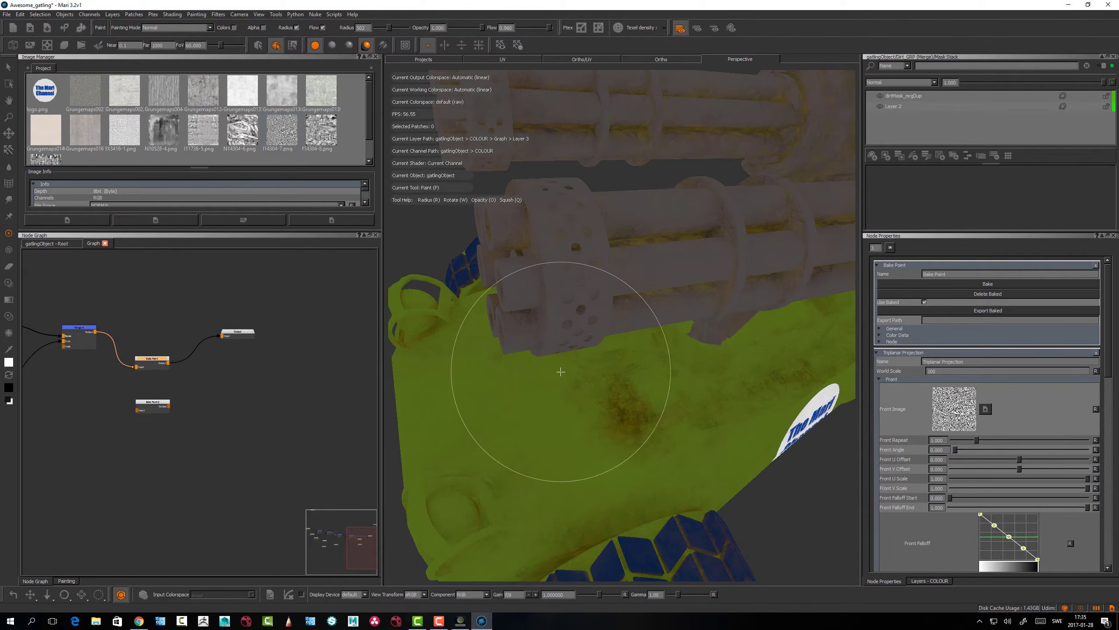
# Select the Bake Point node fed by Merge 4 and bake it
pyautogui.moveTo(587, 400)
pyautogui.keyDown('alt'); pyautogui.mouseDown()
pyautogui.moveTo(545, 356)
pyautogui.moveTo(493, 349)
pyautogui.mouseUp(); pyautogui.keyUp('alt')
pyautogui.moveTo(154, 364); pyautogui.dragTo(158, 355)
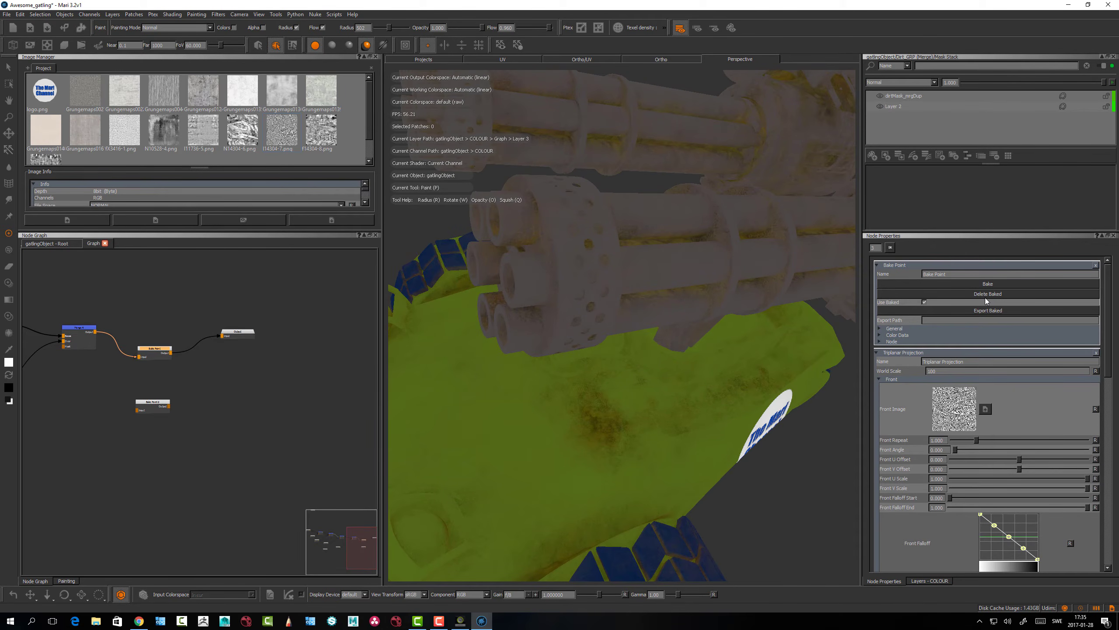
pyautogui.click(990, 283)
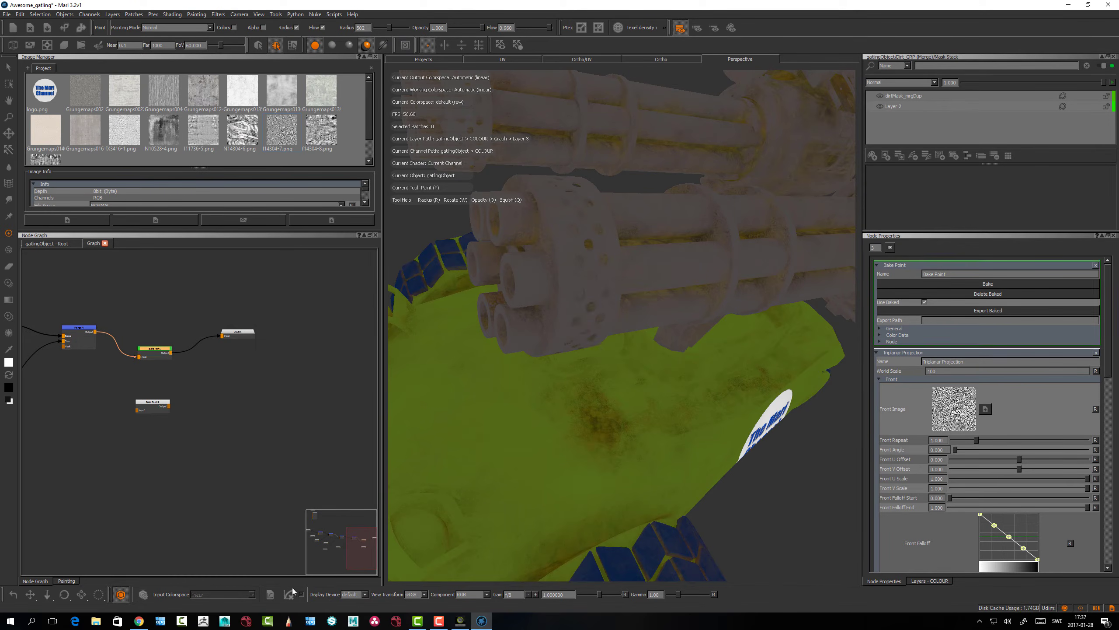
# Examine the baked Bake Point node and its links to Merge 4, Output and the upstream merge chain
pyautogui.scroll(3, 220, 375)
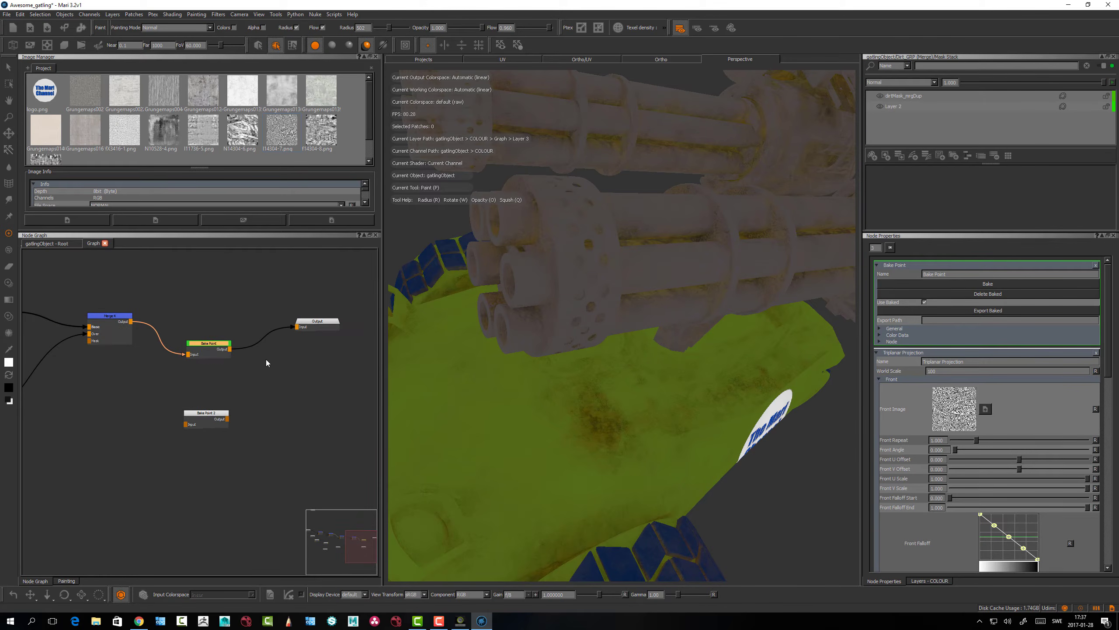
pyautogui.press('f')
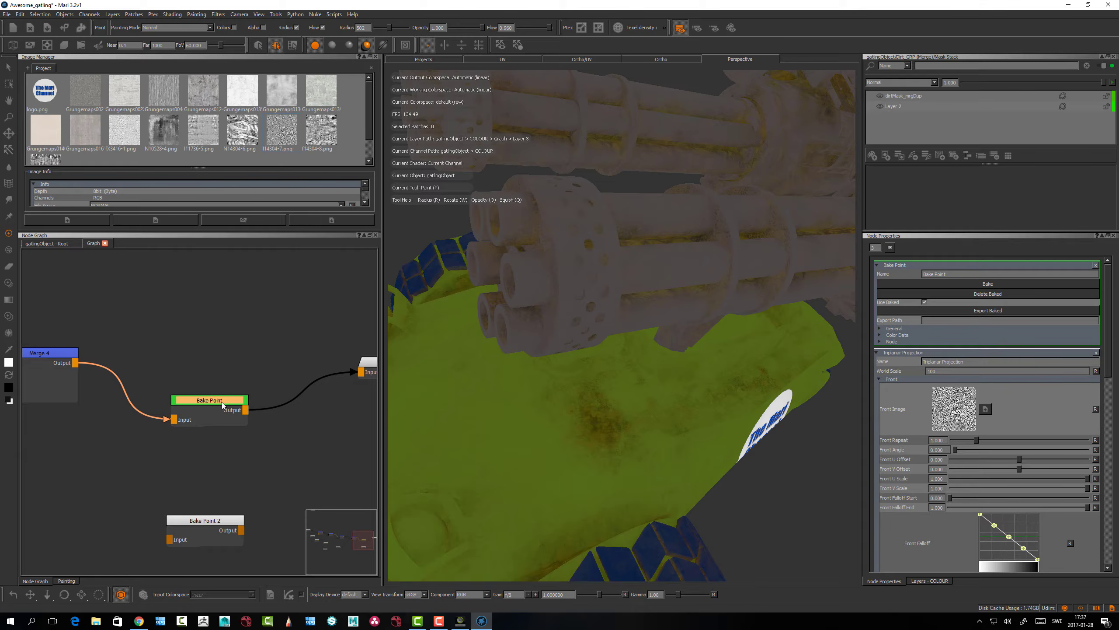
pyautogui.scroll(-4, 234, 374)
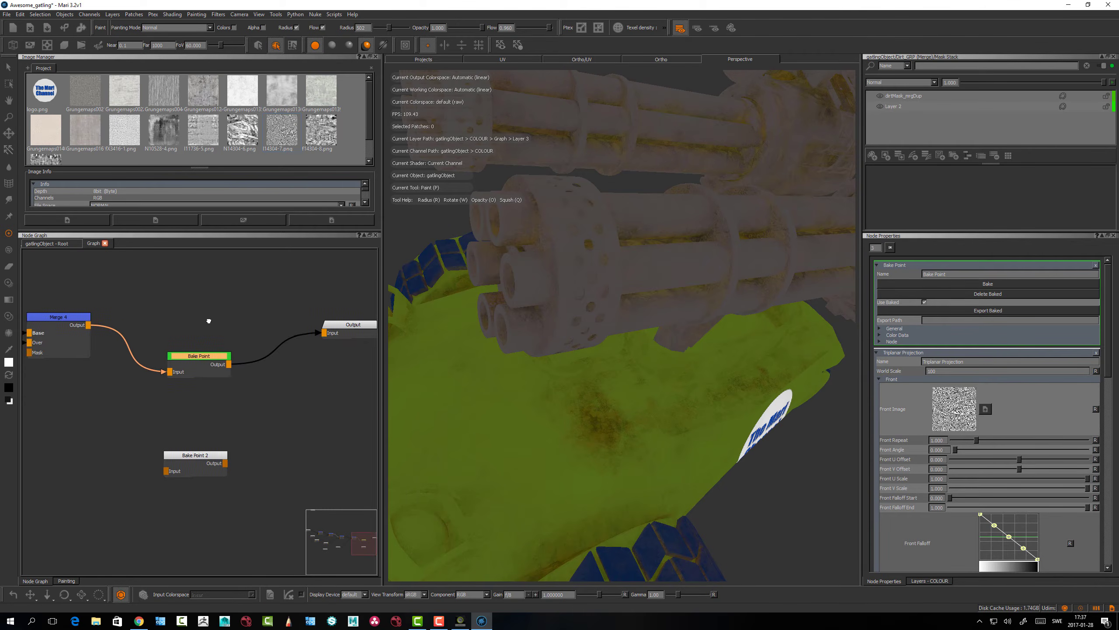
pyautogui.scroll(-2, 215, 326)
pyautogui.moveTo(186, 295); pyautogui.dragTo(227, 312, button='middle')
pyautogui.scroll(-3, 228, 312)
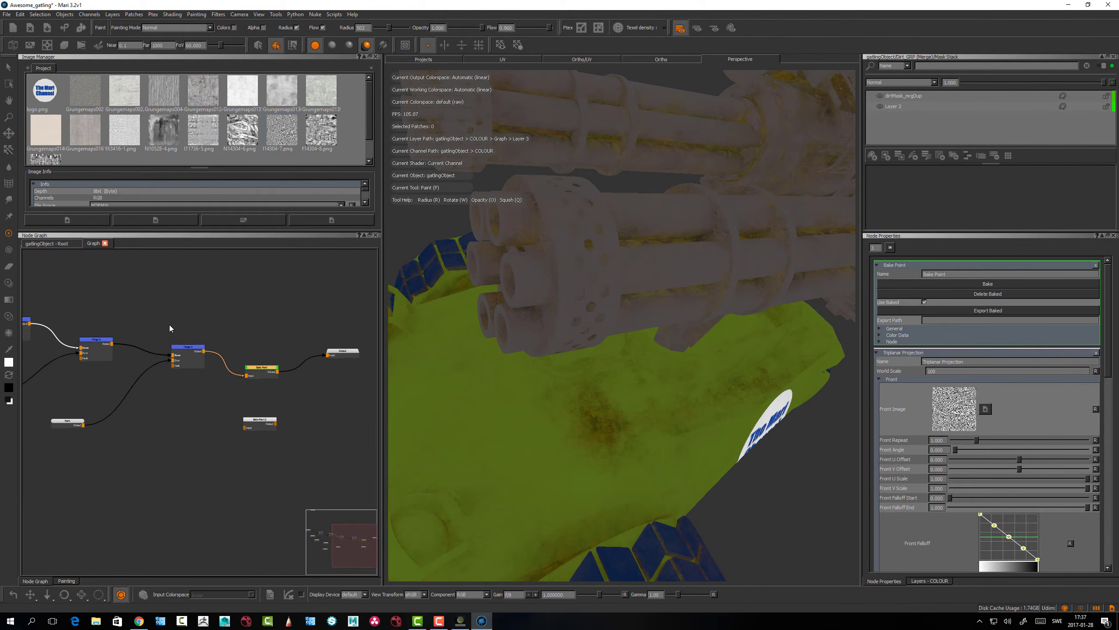
pyautogui.scroll(-5, 307, 323)
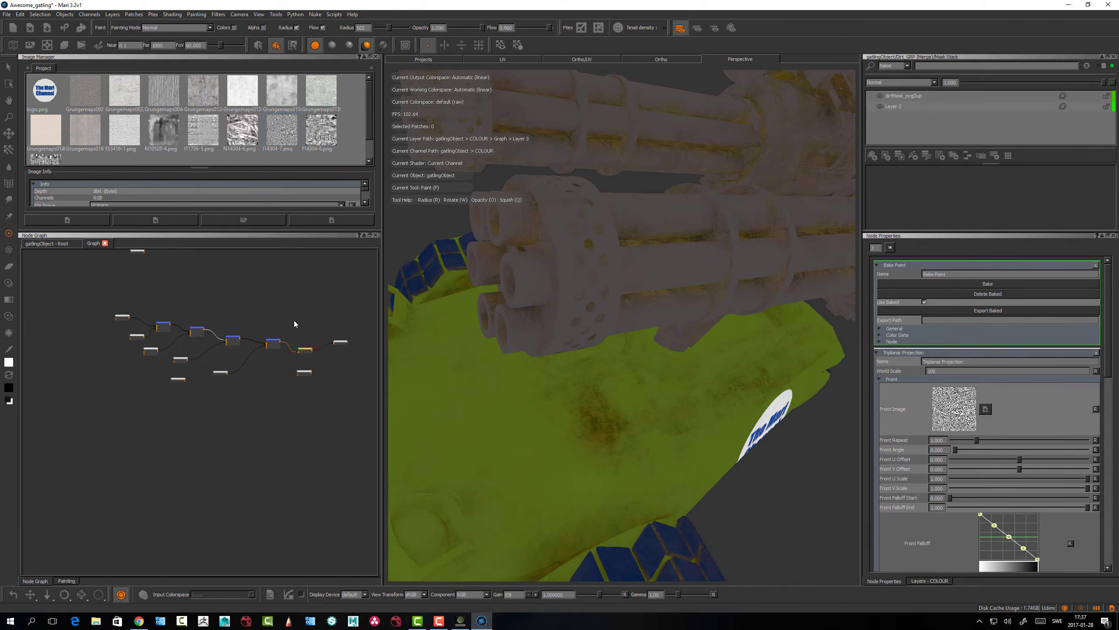
pyautogui.moveTo(307, 323); pyautogui.dragTo(258, 375, button='middle')
pyautogui.scroll(2, 201, 326)
pyautogui.scroll(3, 257, 375)
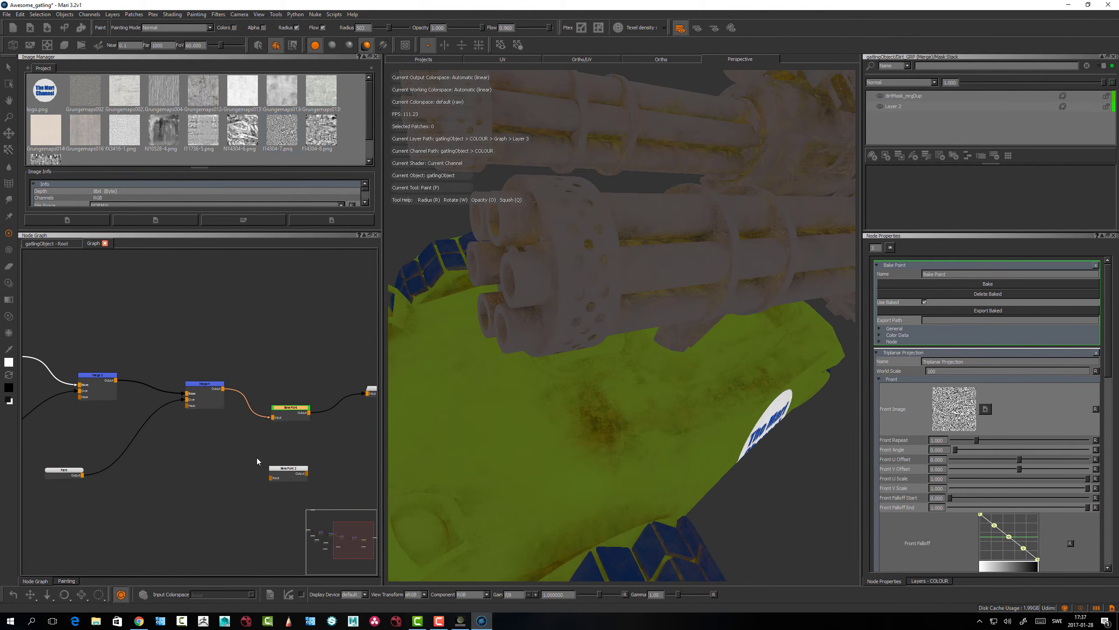
pyautogui.scroll(2, 284, 352)
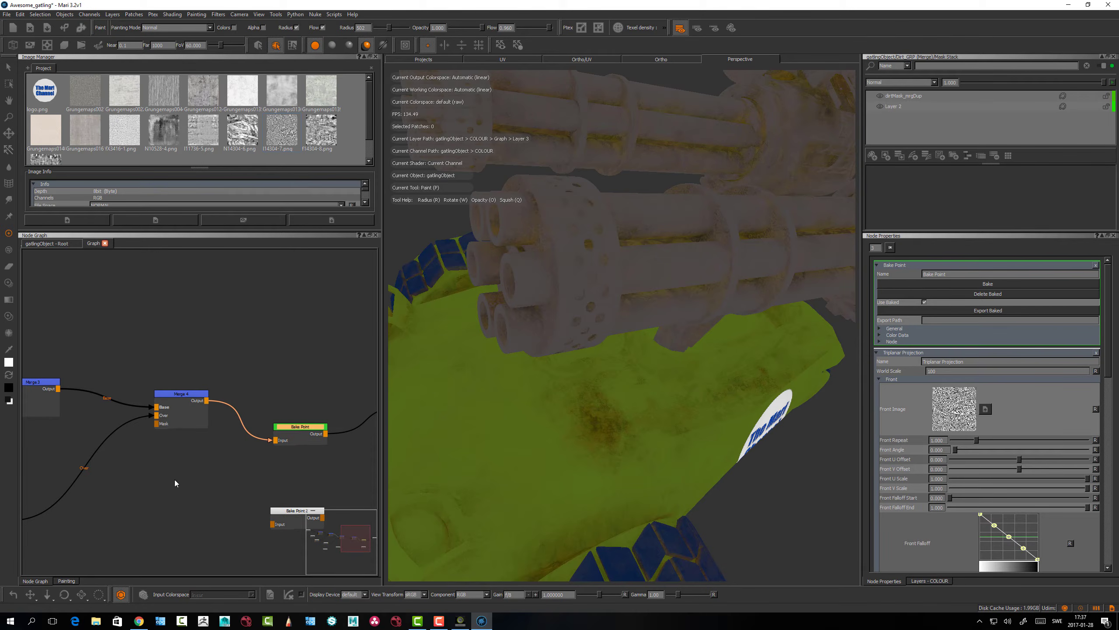
pyautogui.moveTo(250, 377); pyautogui.dragTo(194, 337, button='middle')
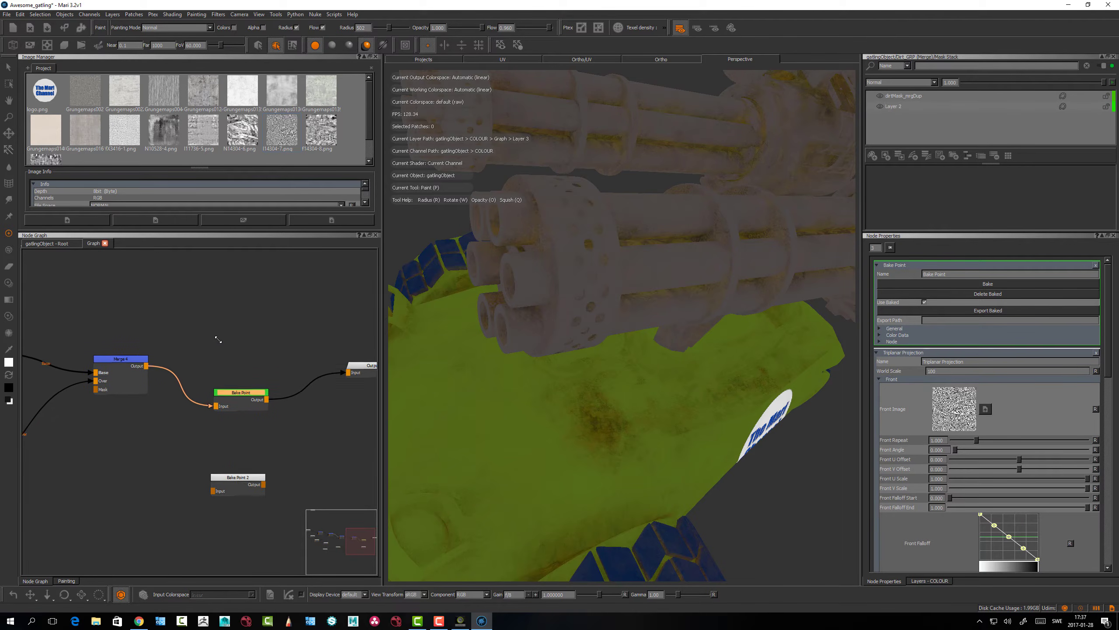
pyautogui.scroll(1, 220, 342)
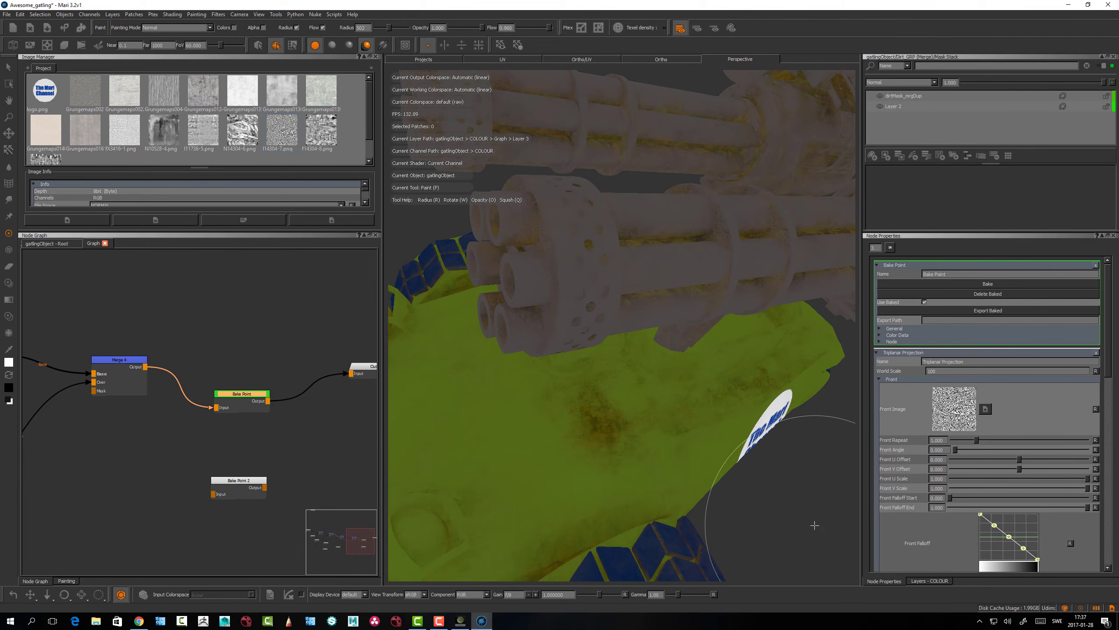
# Display the Bake Point node's output on the whole model
pyautogui.click(252, 398)
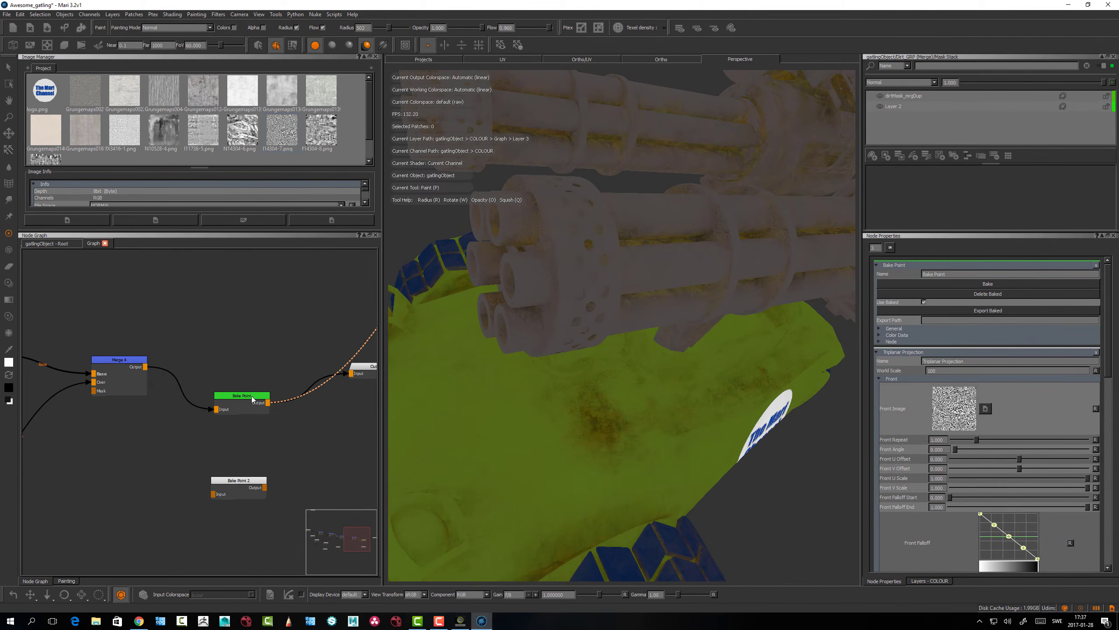
pyautogui.scroll(-5, 641, 335)
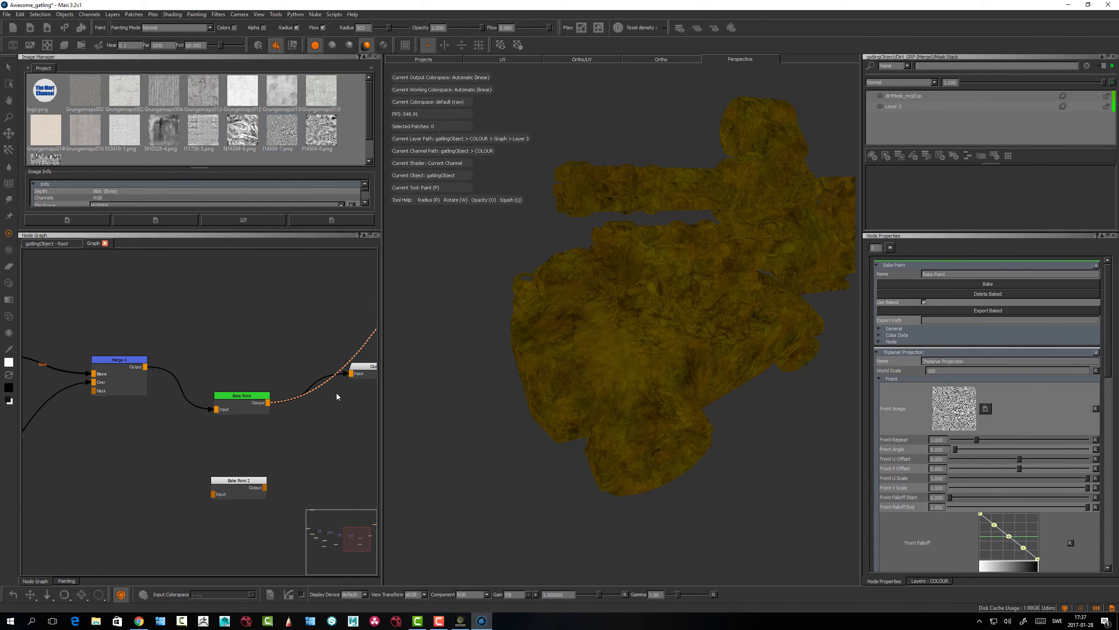
pyautogui.scroll(1, 321, 397)
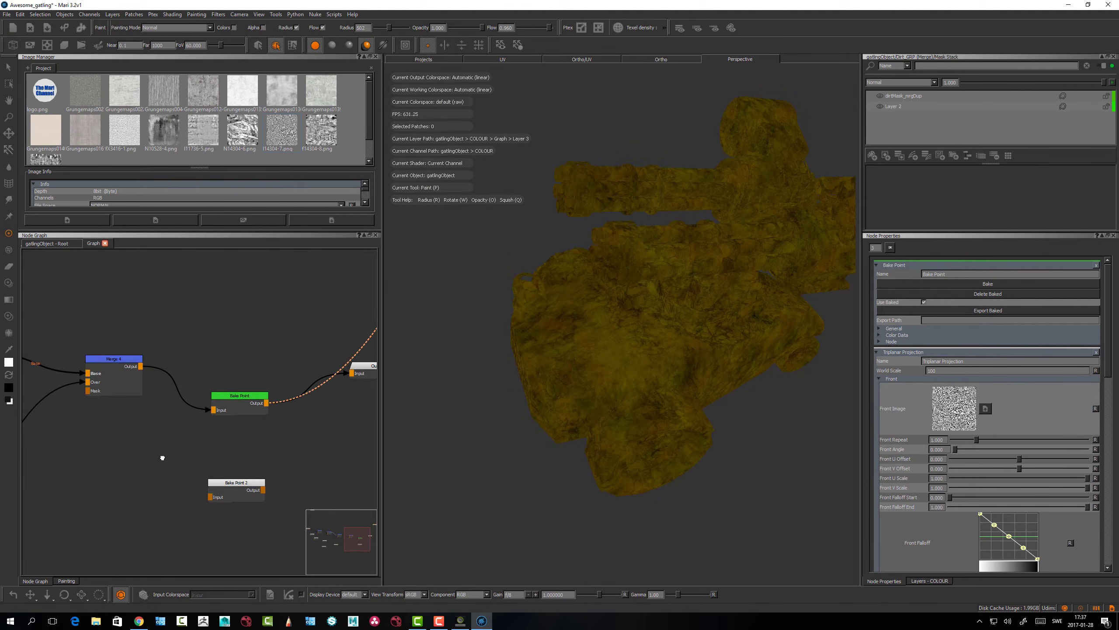
# Display the Cloud node at the start of the merge chain and increase its size to about 0.65
pyautogui.moveTo(162, 457); pyautogui.dragTo(254, 452, button='middle')
pyautogui.scroll(-2, 242, 472)
pyautogui.moveTo(184, 470); pyautogui.dragTo(300, 488, button='middle')
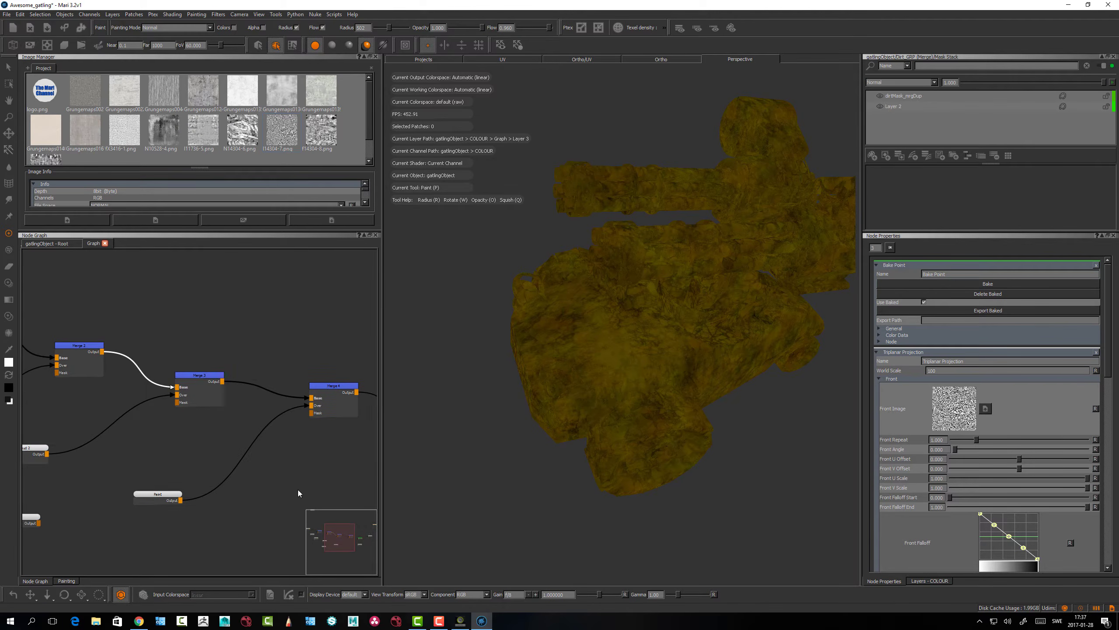
pyautogui.scroll(-1, 299, 493)
pyautogui.moveTo(57, 314); pyautogui.dragTo(216, 331, button='middle')
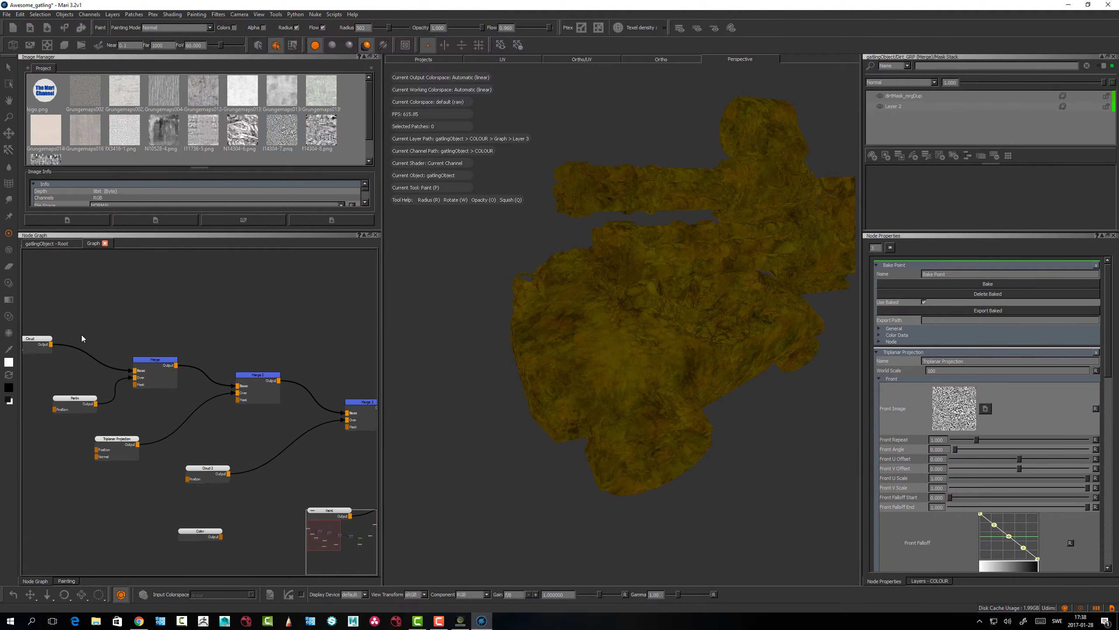
pyautogui.moveTo(34, 347); pyautogui.dragTo(36, 344)
pyautogui.press('v')
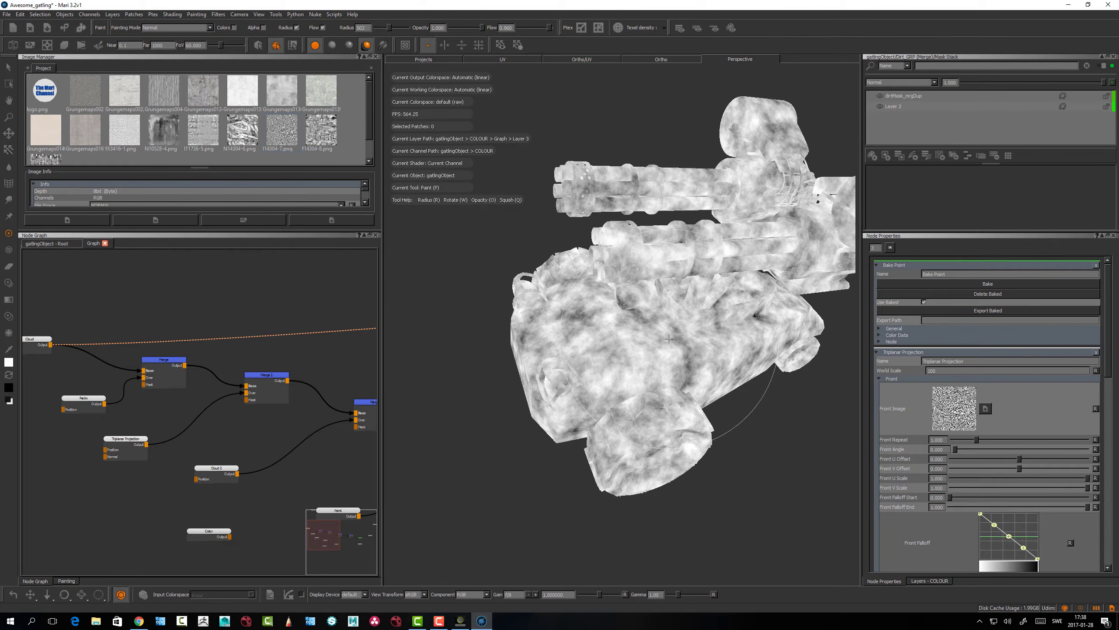
pyautogui.click(35, 339)
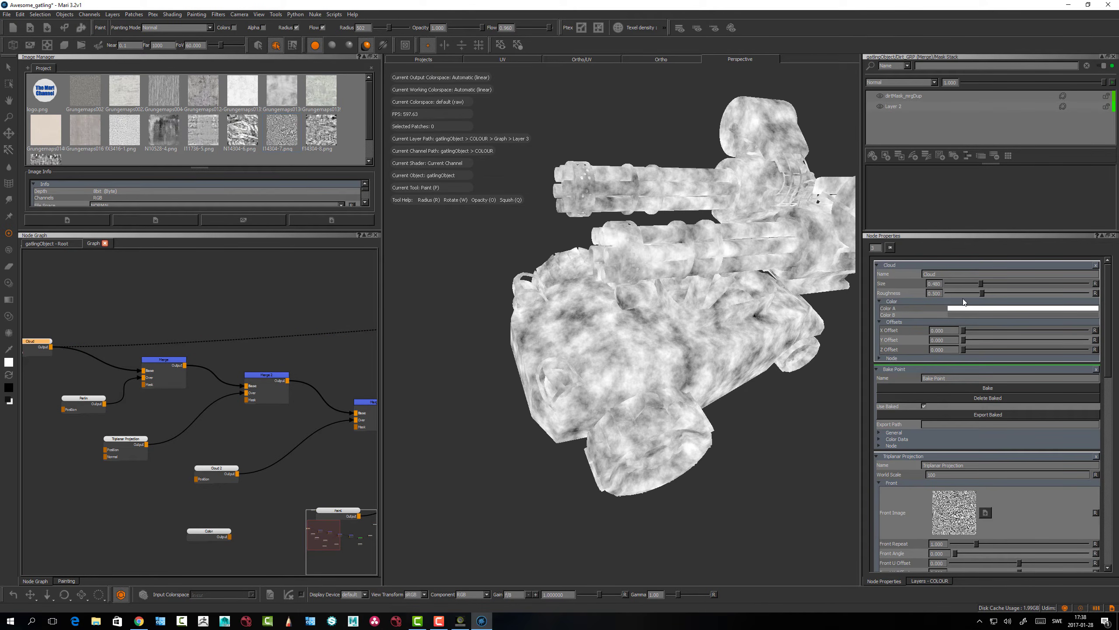
pyautogui.moveTo(979, 285); pyautogui.dragTo(993, 288)
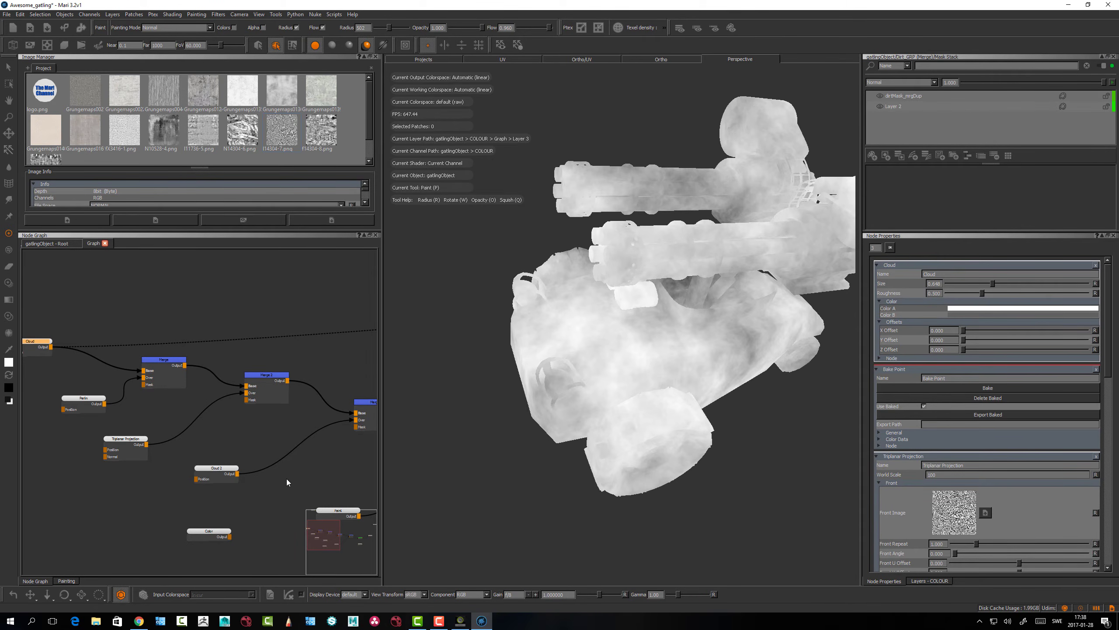
# Return to the Bake Point node after the Cloud change and inspect its output on the model
pyautogui.moveTo(287, 481); pyautogui.dragTo(185, 466, button='middle')
pyautogui.scroll(4, 245, 418)
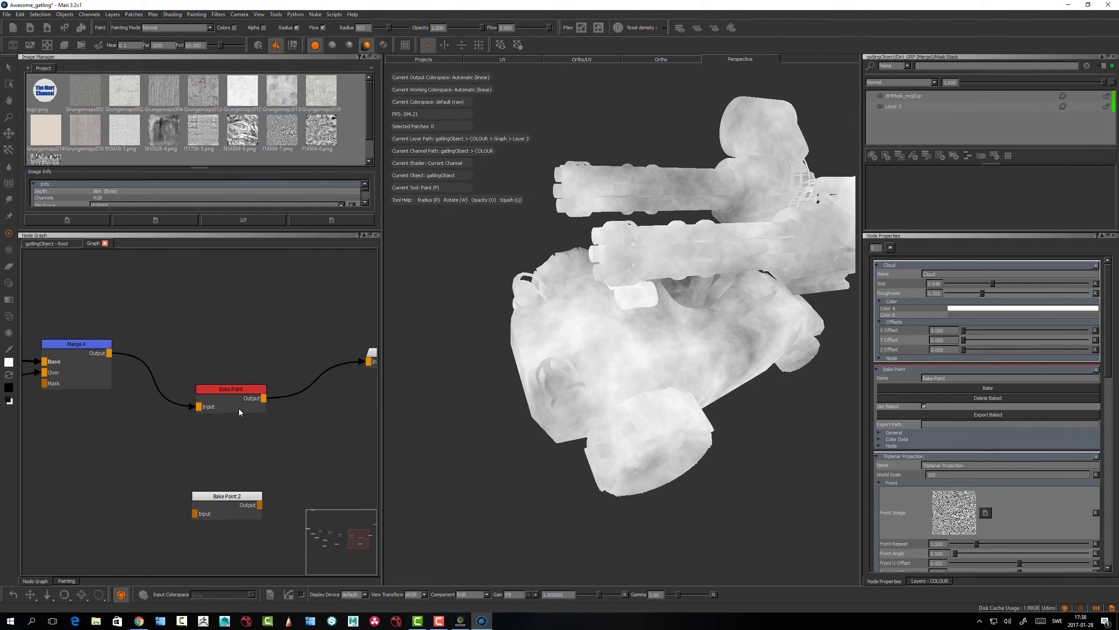
pyautogui.moveTo(238, 345); pyautogui.dragTo(280, 342, button='middle')
pyautogui.scroll(-2, 203, 317)
pyautogui.moveTo(205, 305)
pyautogui.mouseDown(button='middle')
pyautogui.moveTo(286, 327)
pyautogui.moveTo(172, 324)
pyautogui.mouseUp(button='middle')
pyautogui.scroll(-2, 175, 322)
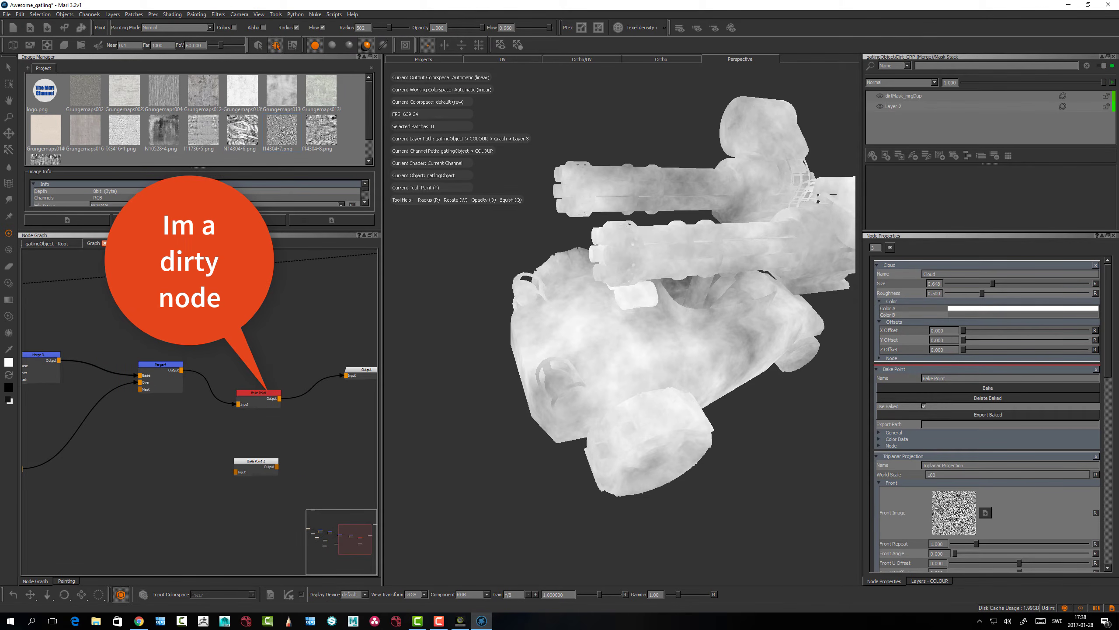
pyautogui.click(266, 395)
pyautogui.press('v')
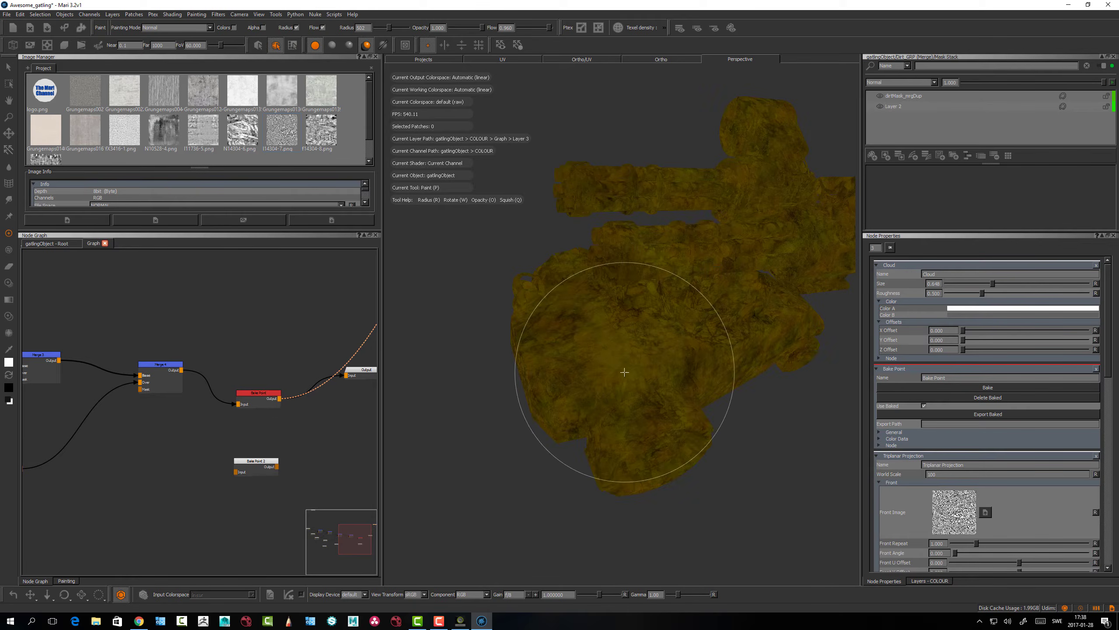
pyautogui.scroll(5, 549, 230)
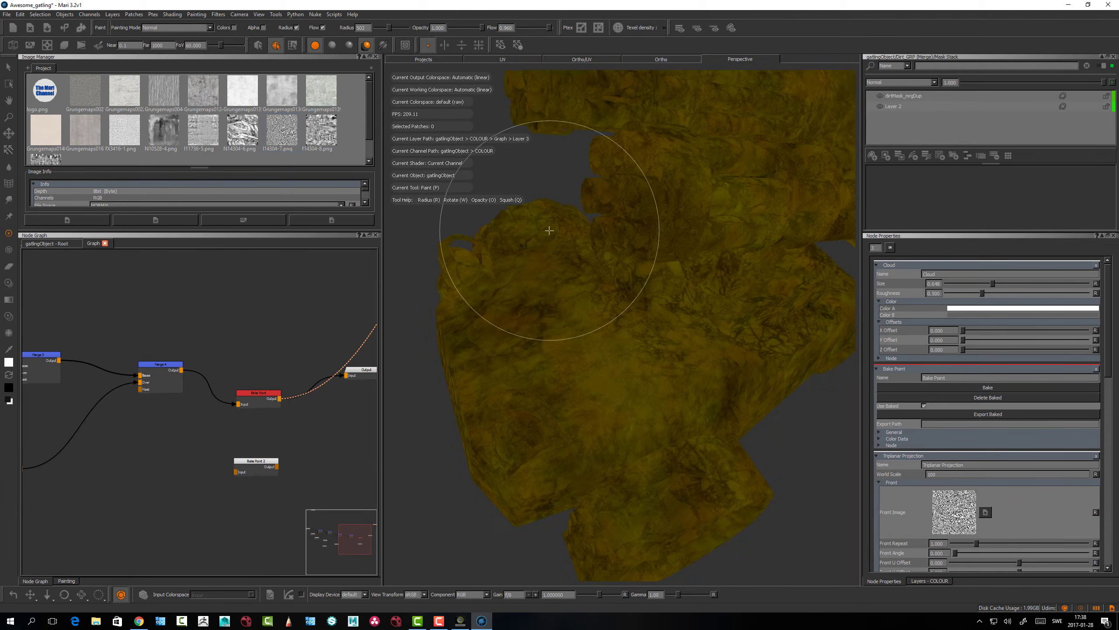
pyautogui.scroll(-5, 549, 230)
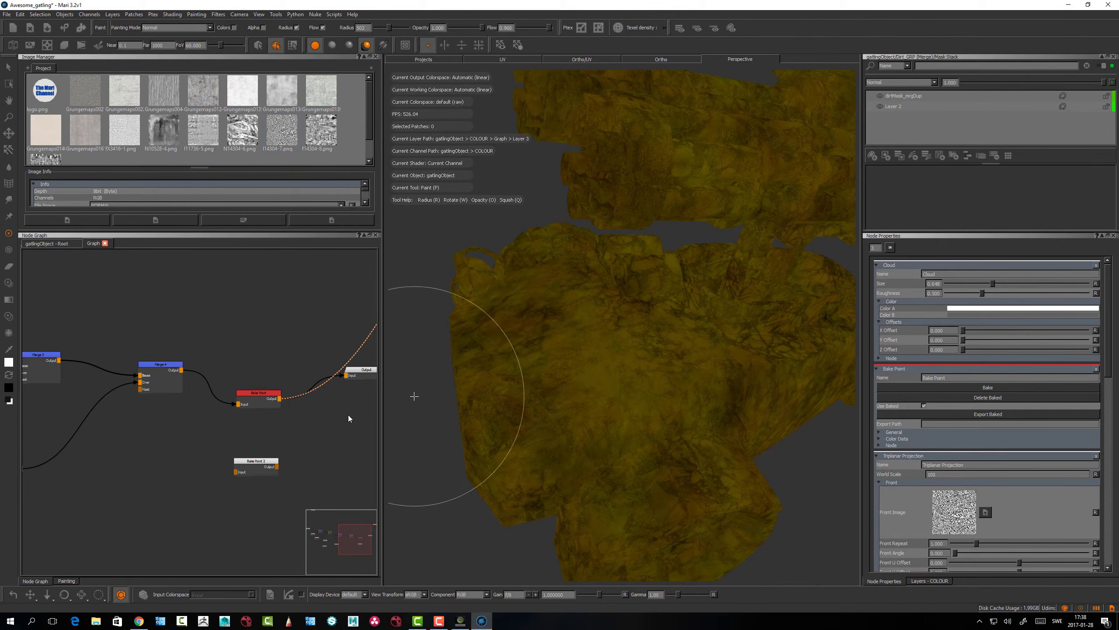
# Select the Bake Point node and review its bake settings and the node chain from Cloud to Output
pyautogui.click(251, 393)
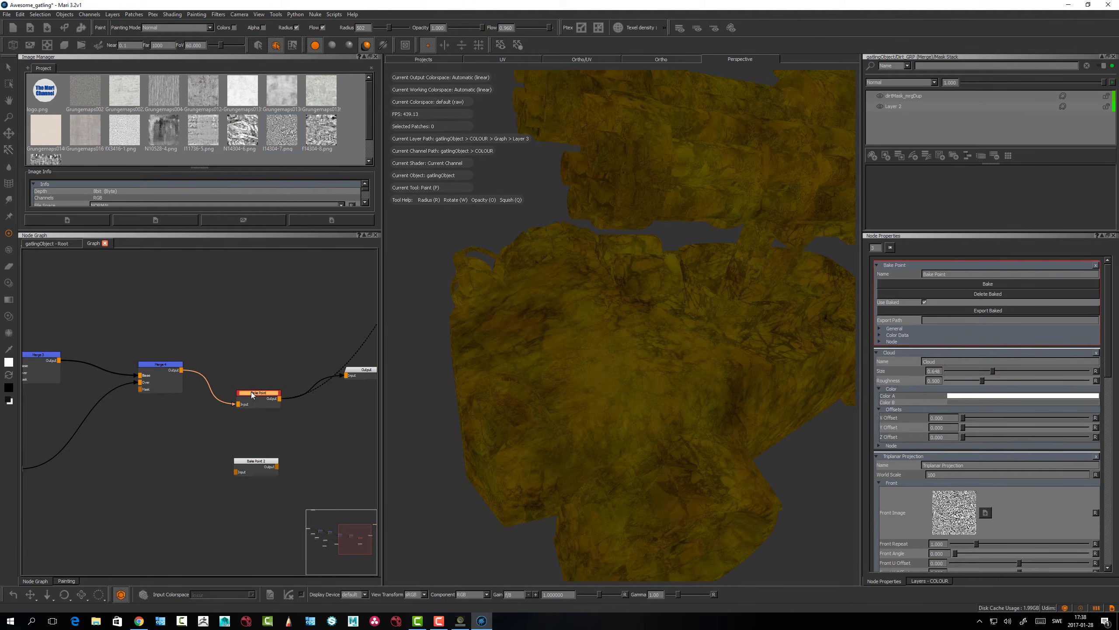
pyautogui.click(988, 284)
pyautogui.scroll(-2, 238, 357)
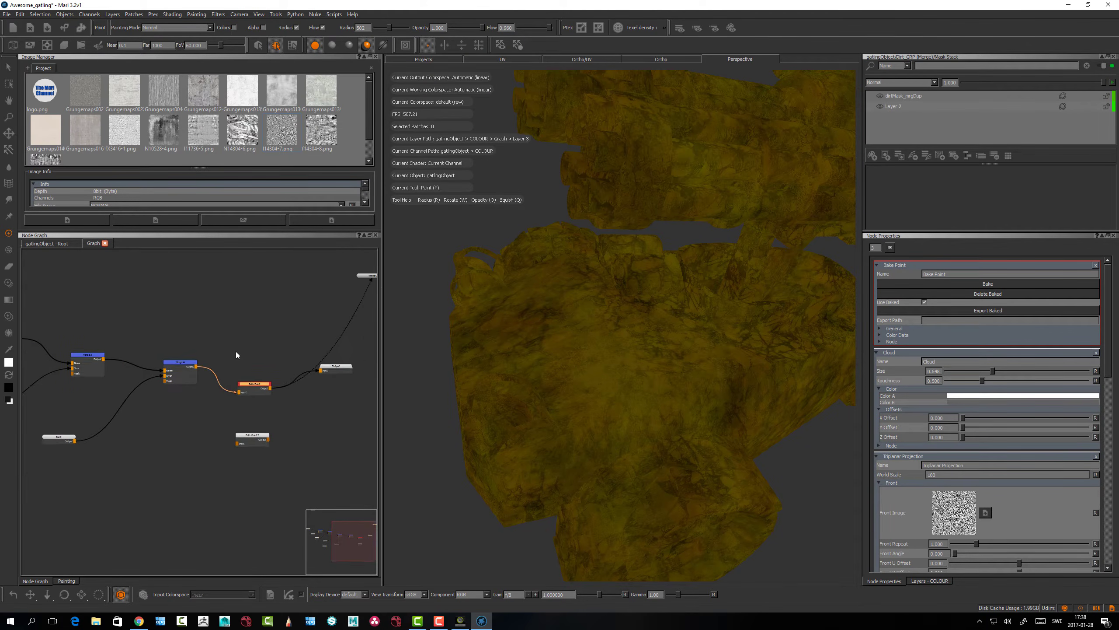
pyautogui.moveTo(249, 346); pyautogui.dragTo(325, 330, button='middle')
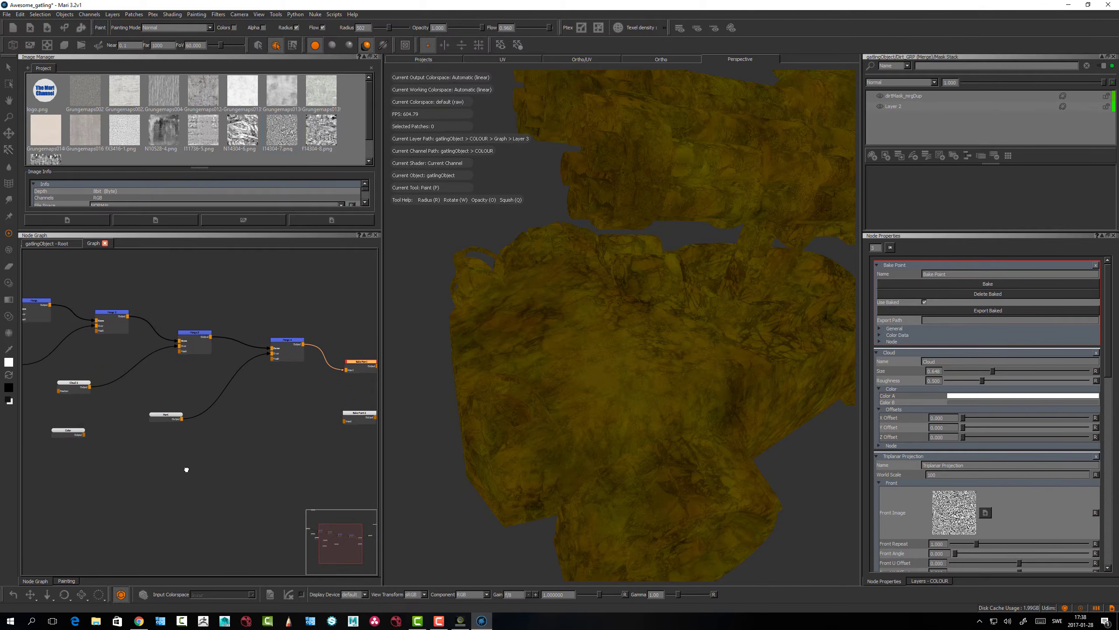
pyautogui.moveTo(187, 470)
pyautogui.mouseDown(button='middle')
pyautogui.moveTo(244, 511)
pyautogui.moveTo(323, 502)
pyautogui.moveTo(196, 512)
pyautogui.mouseUp(button='middle')
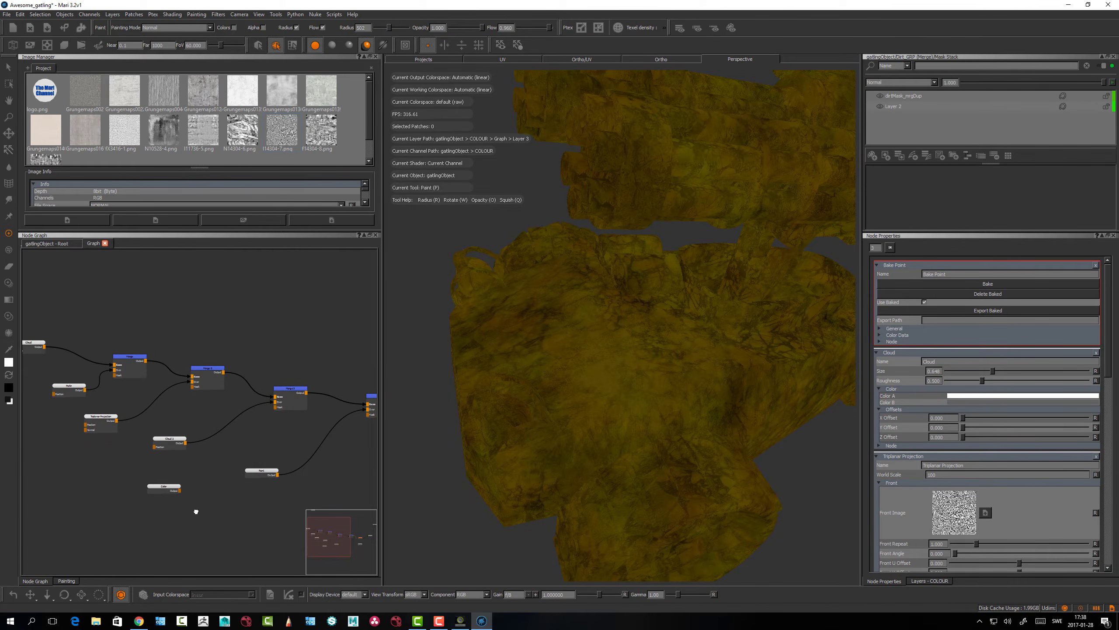
pyautogui.moveTo(289, 360)
pyautogui.mouseDown(button='middle')
pyautogui.moveTo(253, 350)
pyautogui.moveTo(294, 392)
pyautogui.moveTo(245, 383)
pyautogui.moveTo(254, 359)
pyautogui.moveTo(226, 356)
pyautogui.mouseUp(button='middle')
pyautogui.scroll(1, 254, 356)
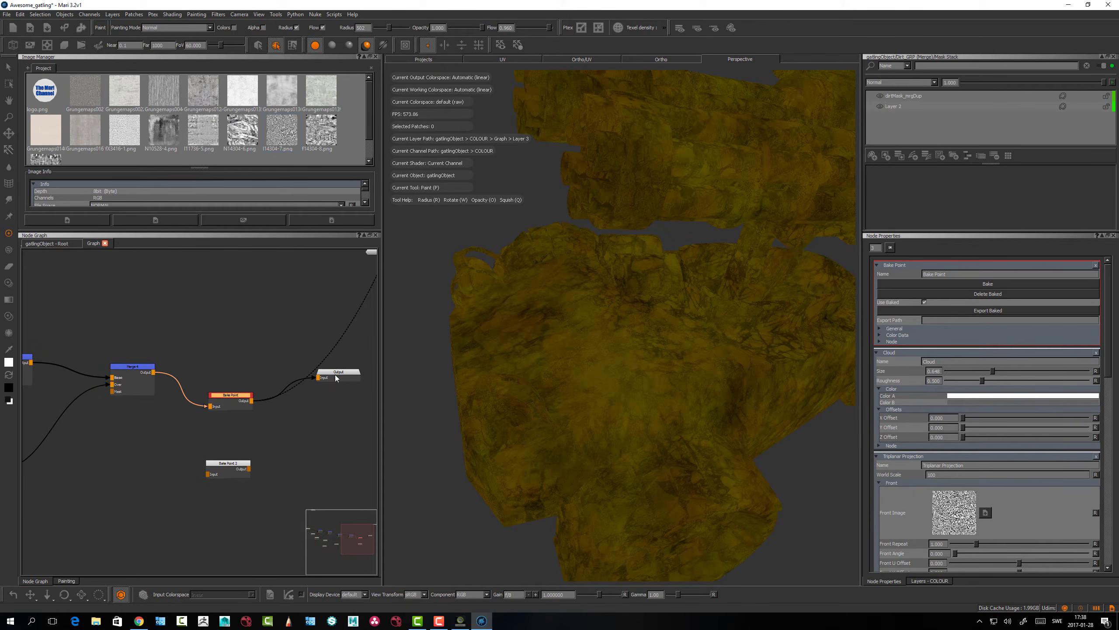
# Move the Output node farther from the Bake Point node and display the Output node's result on the model
pyautogui.moveTo(335, 374); pyautogui.dragTo(371, 377)
pyautogui.press('1')
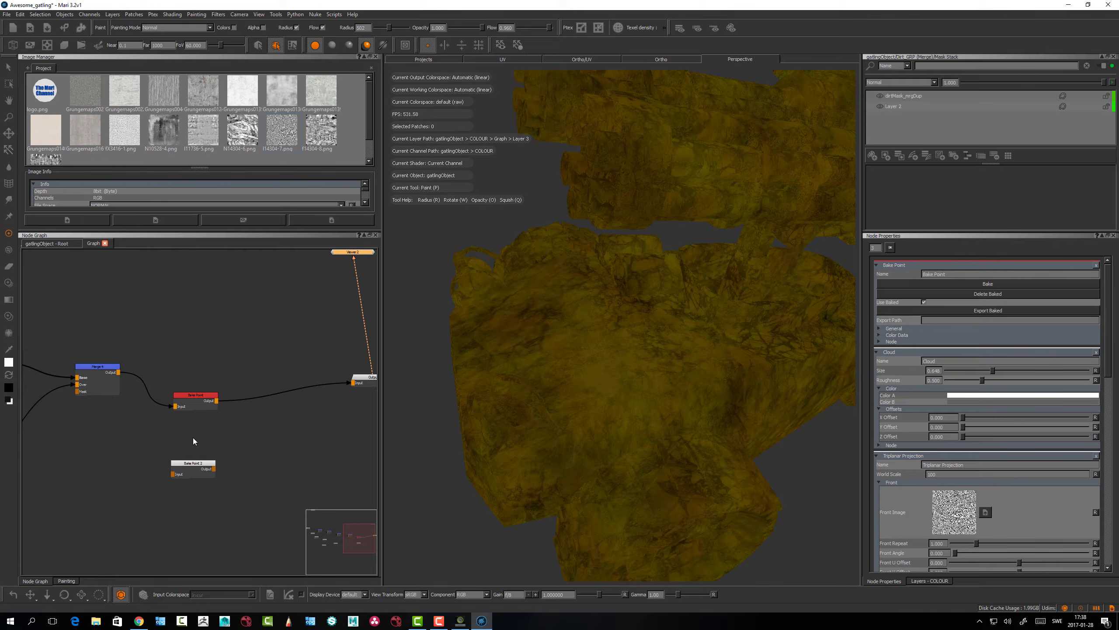
# Toggle the Bake Point node off, on and off again to compare the live and baked results
pyautogui.click(201, 399)
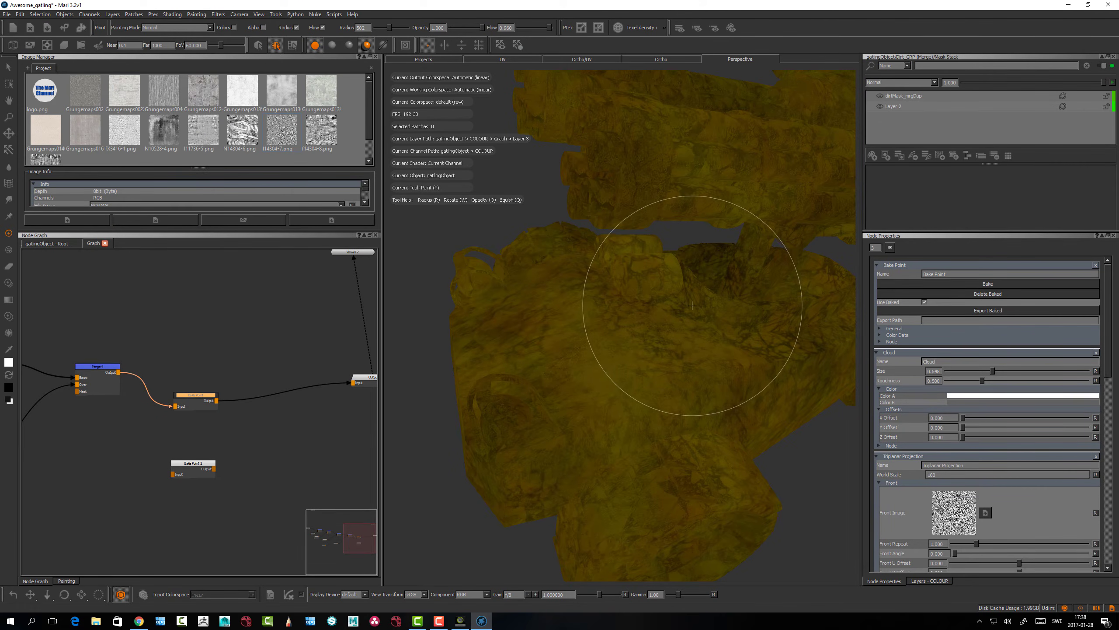
pyautogui.click(195, 396)
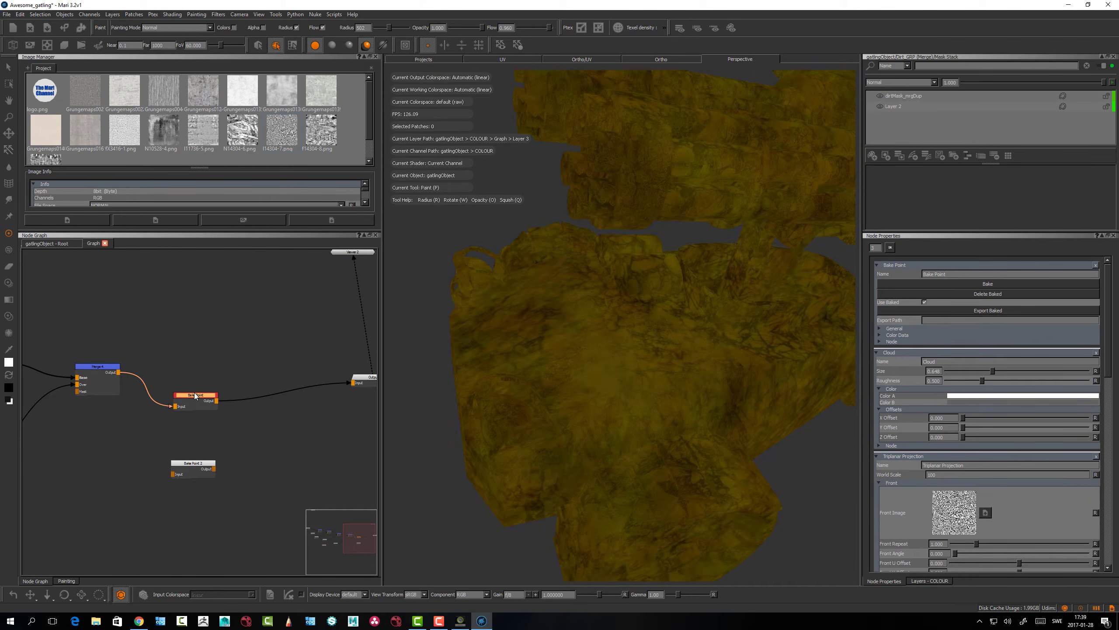
pyautogui.press('d')
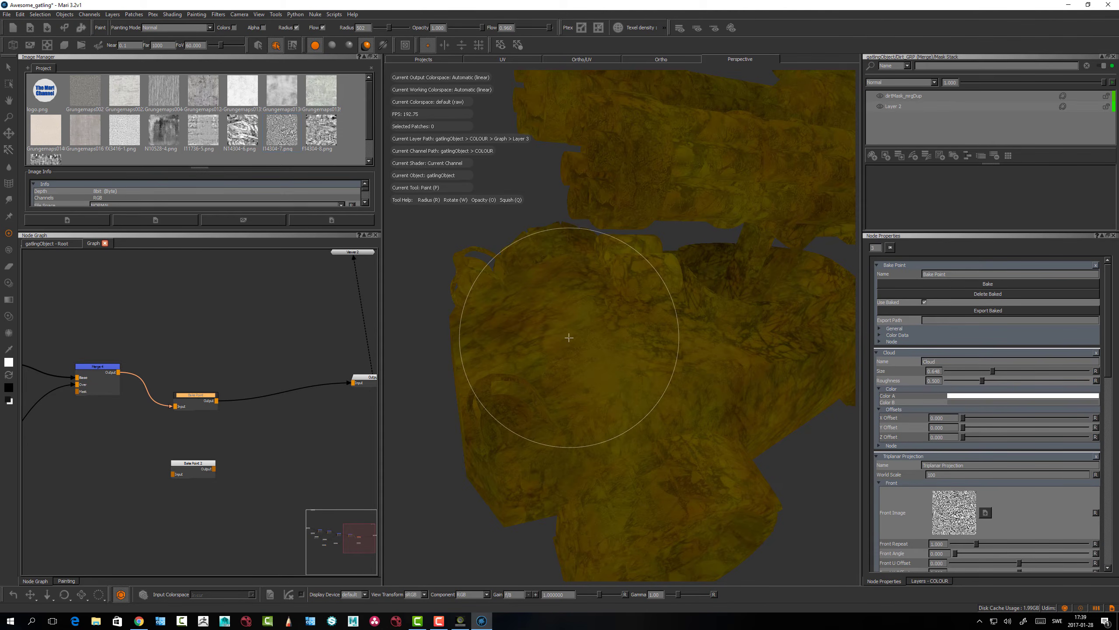
# Select the Bake Point node and review its connections from the last merge node to the Output node
pyautogui.click(190, 396)
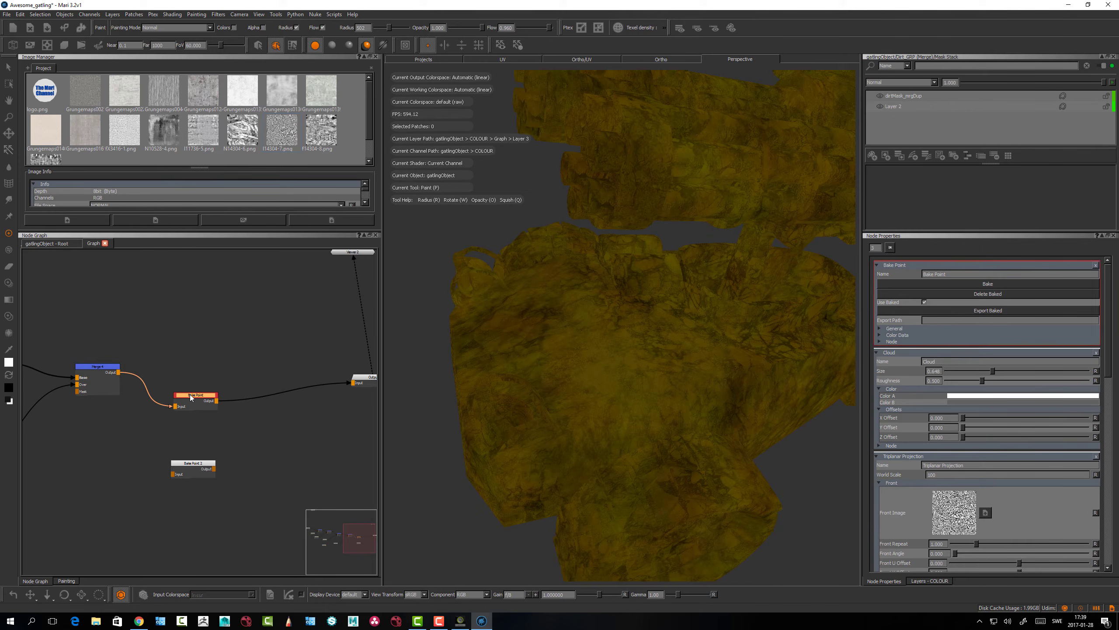
pyautogui.moveTo(215, 353); pyautogui.dragTo(289, 360, button='middle')
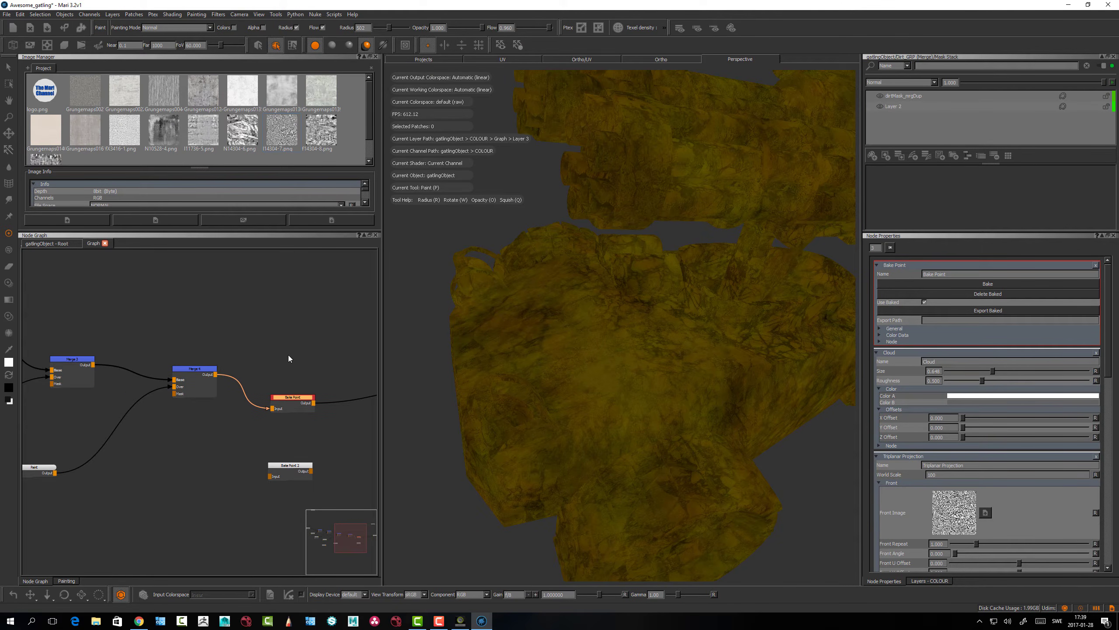
pyautogui.scroll(-3, 289, 359)
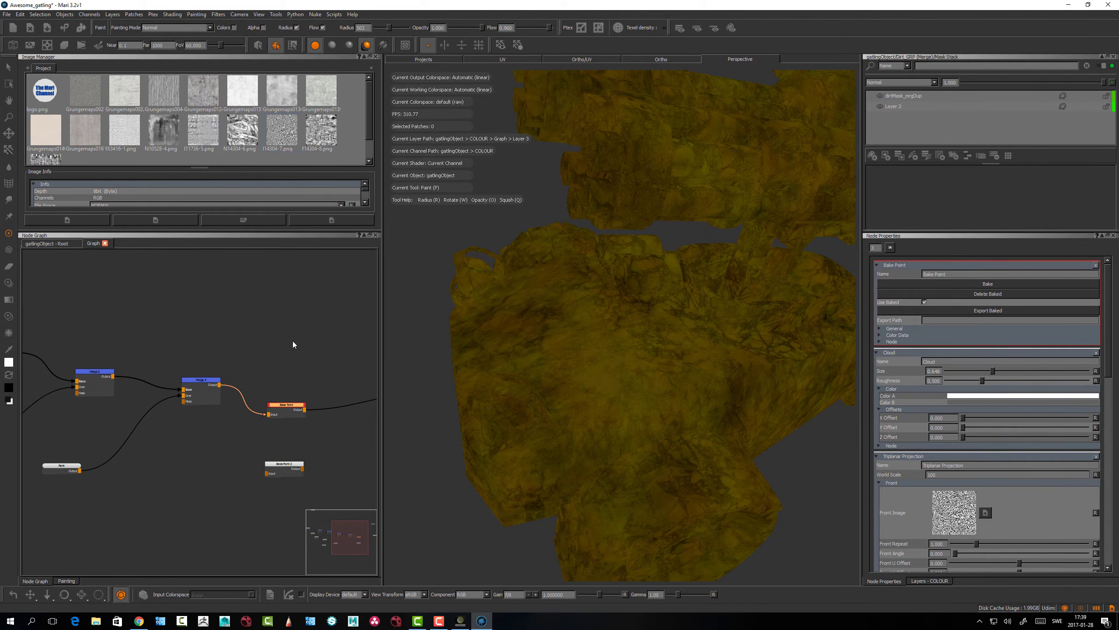
pyautogui.moveTo(293, 344); pyautogui.dragTo(170, 356, button='middle')
pyautogui.moveTo(283, 388); pyautogui.dragTo(286, 391)
pyautogui.click(176, 395)
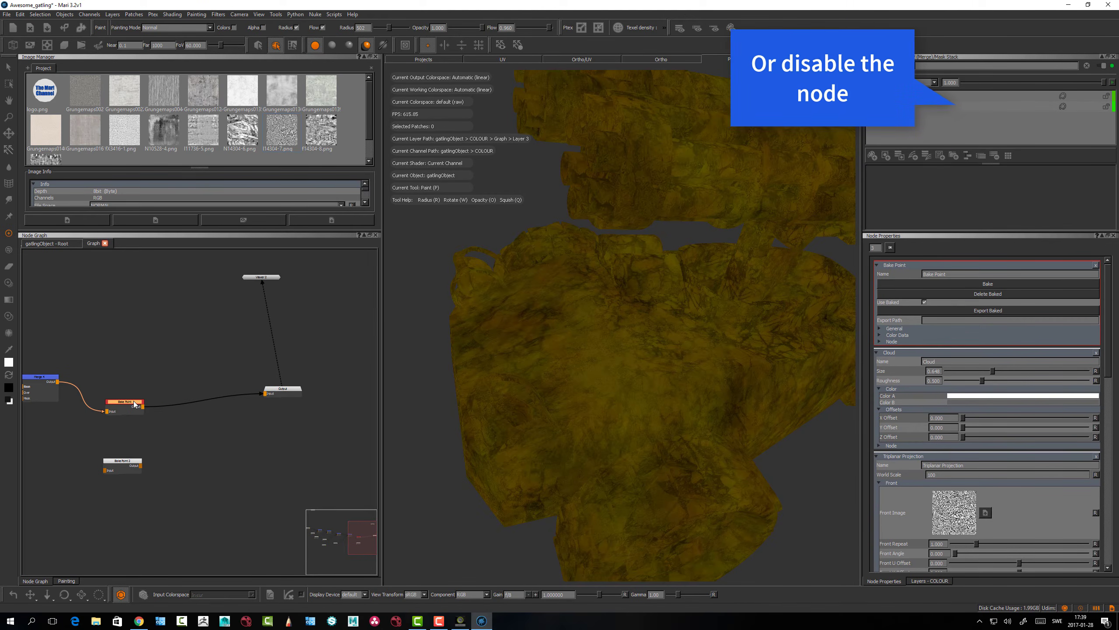
pyautogui.moveTo(126, 406); pyautogui.dragTo(135, 404)
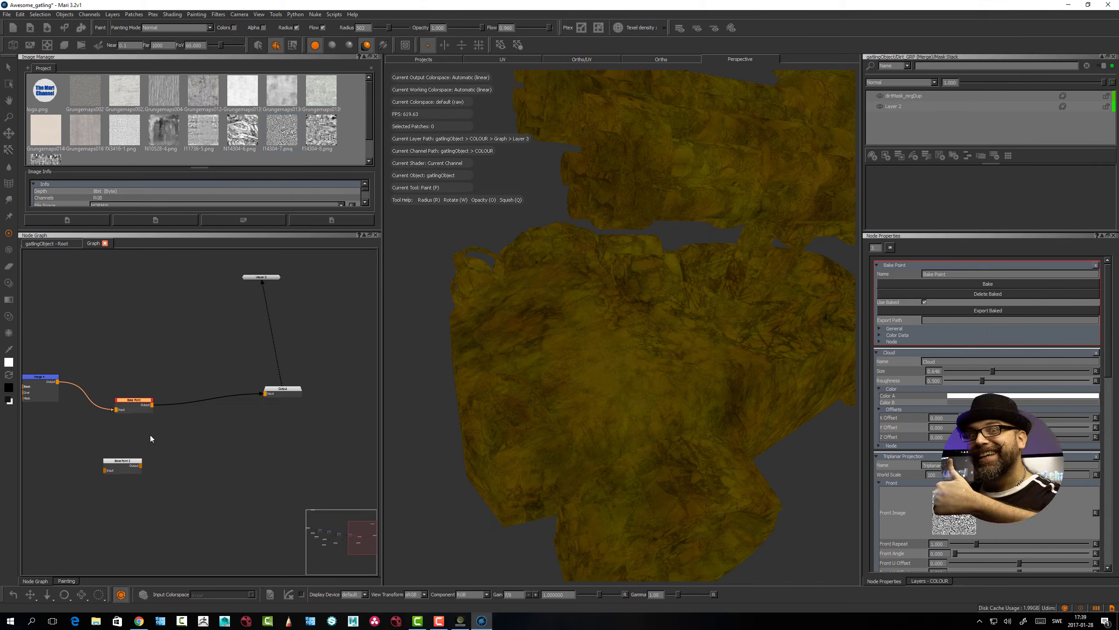
# Examine the merge nodes and their sources feeding the Bake Point node, and the connection onward to Output
pyautogui.moveTo(166, 432); pyautogui.dragTo(268, 431, button='middle')
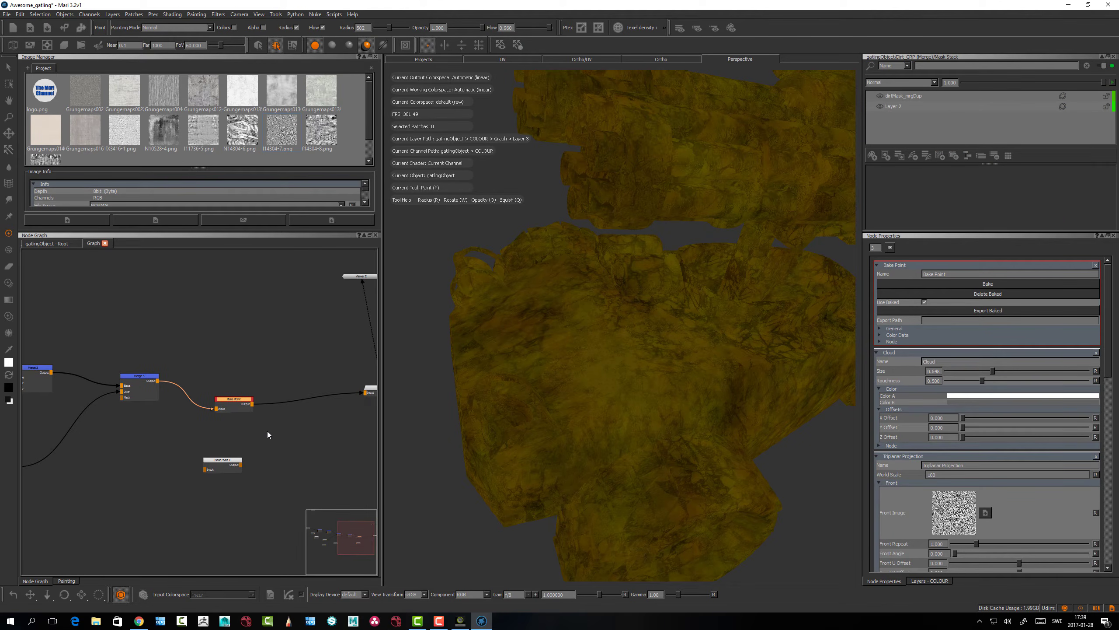
pyautogui.scroll(-3, 271, 428)
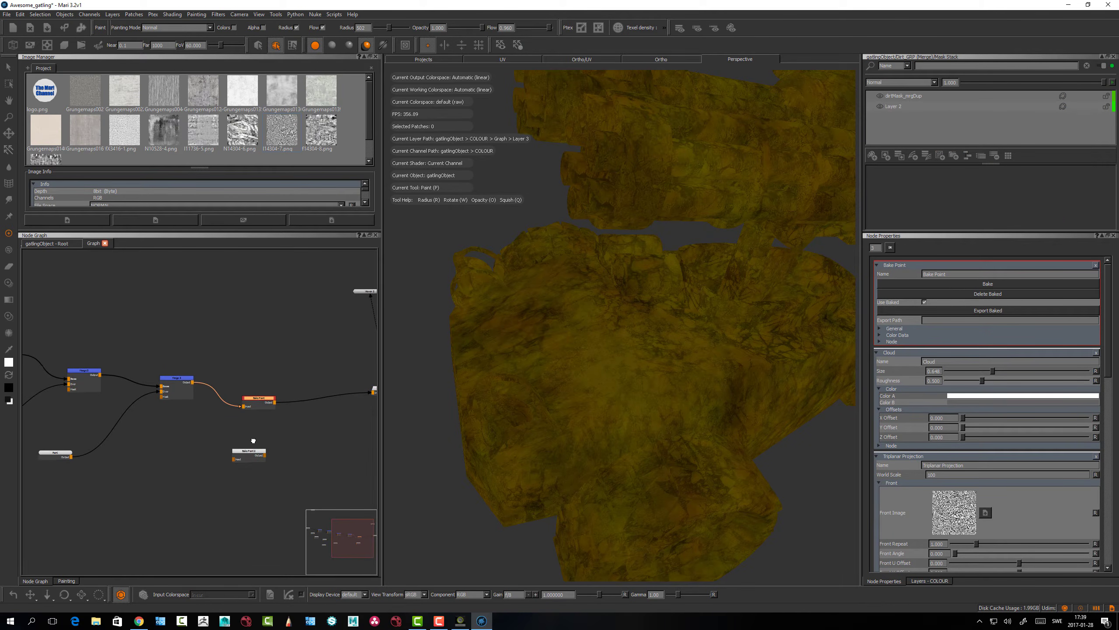
pyautogui.moveTo(234, 438); pyautogui.dragTo(250, 456, button='middle')
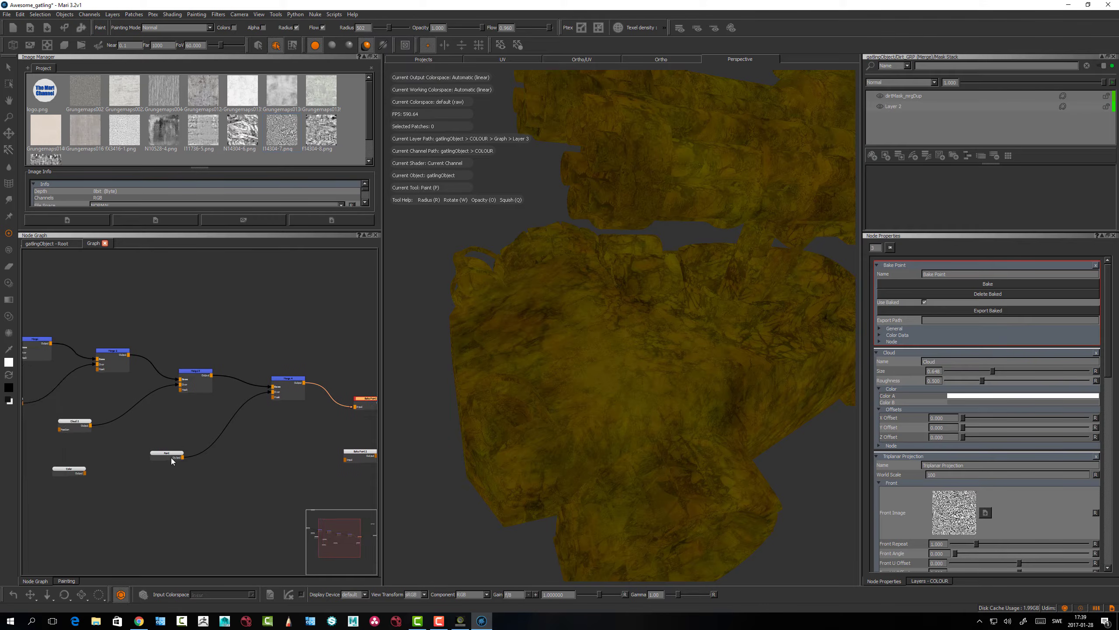
pyautogui.moveTo(171, 459); pyautogui.dragTo(136, 461)
pyautogui.moveTo(238, 455)
pyautogui.mouseDown(button='middle')
pyautogui.moveTo(162, 460)
pyautogui.moveTo(192, 451)
pyautogui.mouseUp(button='middle')
pyautogui.click(293, 408)
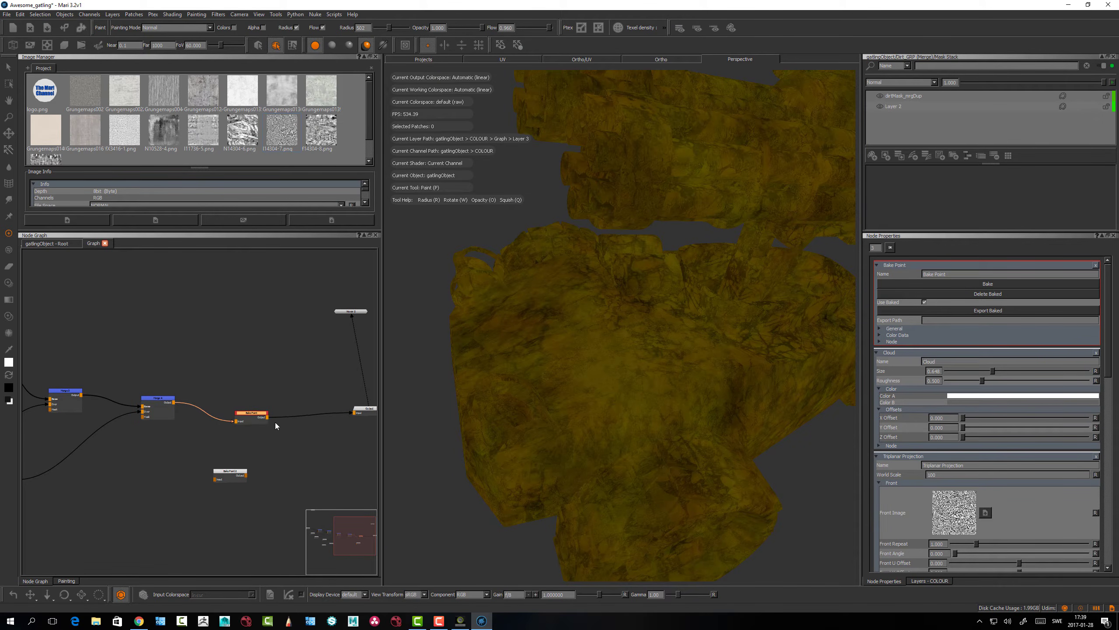
pyautogui.moveTo(263, 452); pyautogui.dragTo(215, 423, button='middle')
pyautogui.moveTo(286, 434)
pyautogui.mouseDown(button='middle')
pyautogui.moveTo(206, 441)
pyautogui.moveTo(282, 439)
pyautogui.mouseUp(button='middle')
# Delete the unconnected node beneath the source nodes of the merge chain
pyautogui.moveTo(195, 440); pyautogui.dragTo(265, 436, button='middle')
pyautogui.scroll(-1, 266, 433)
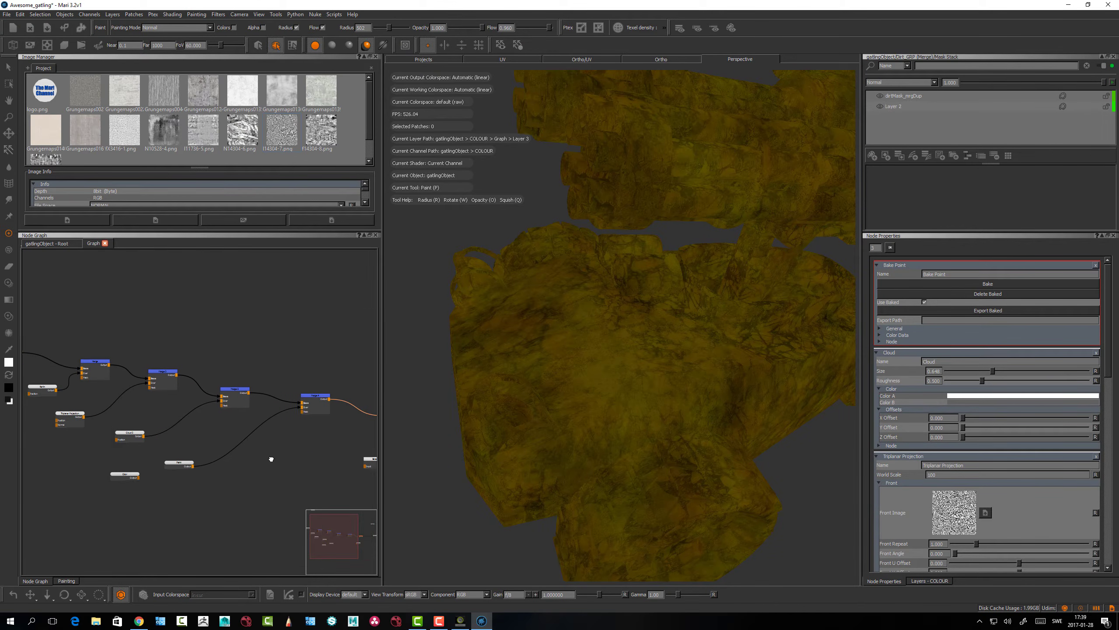
pyautogui.scroll(-2, 184, 500)
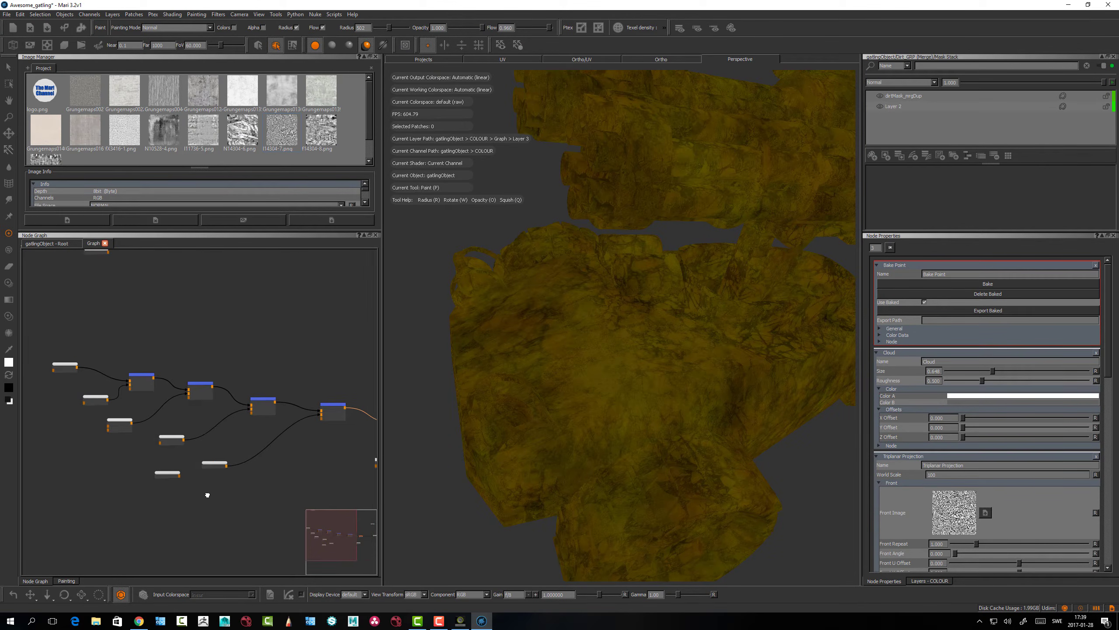
pyautogui.moveTo(141, 479); pyautogui.dragTo(136, 478)
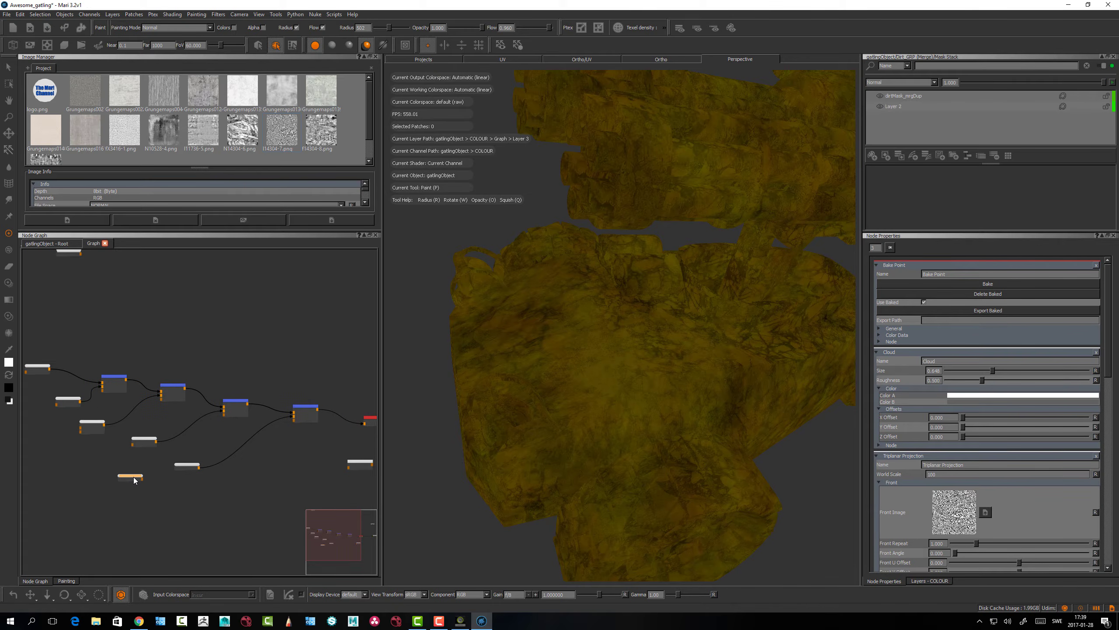
# Open the properties of the unconnected Input node and shift the node slightly above the chain
pyautogui.scroll(3, 175, 348)
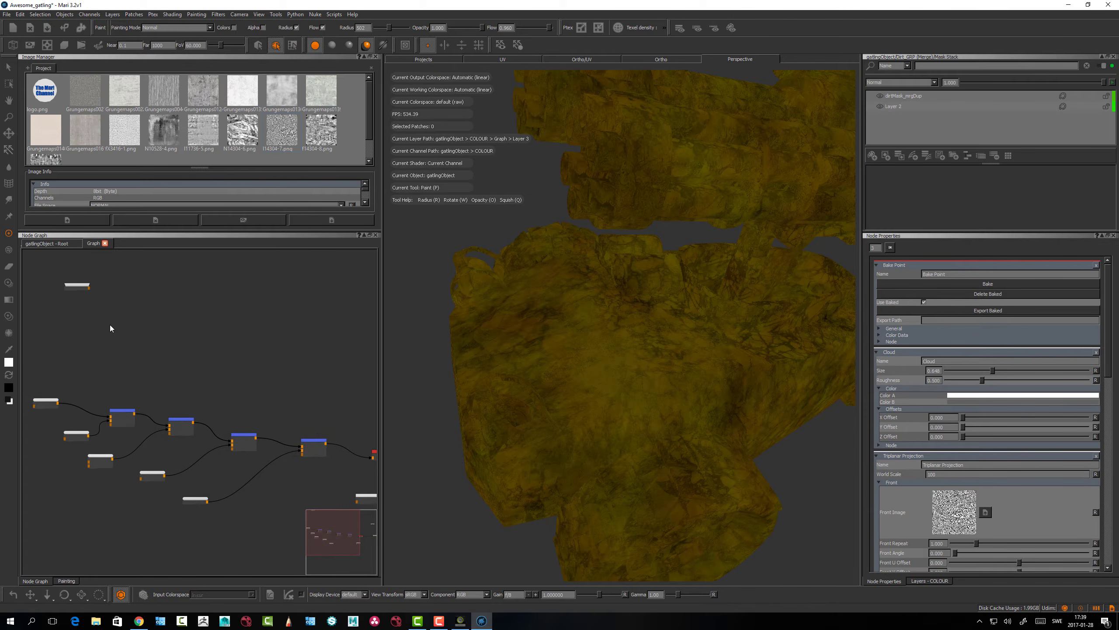
pyautogui.scroll(2, 205, 388)
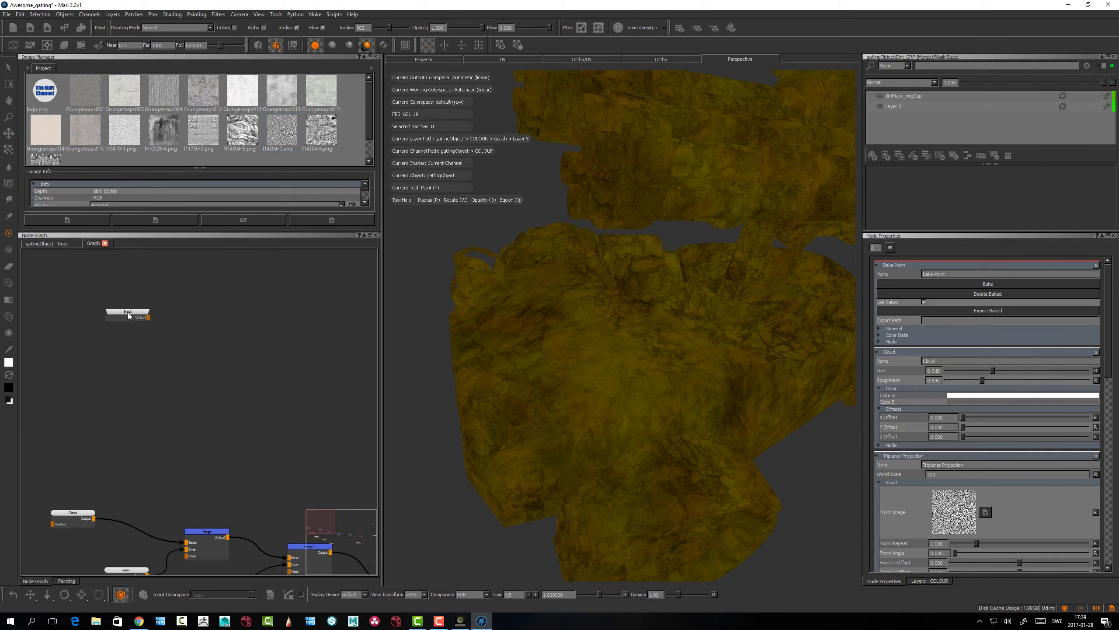
pyautogui.click(142, 322)
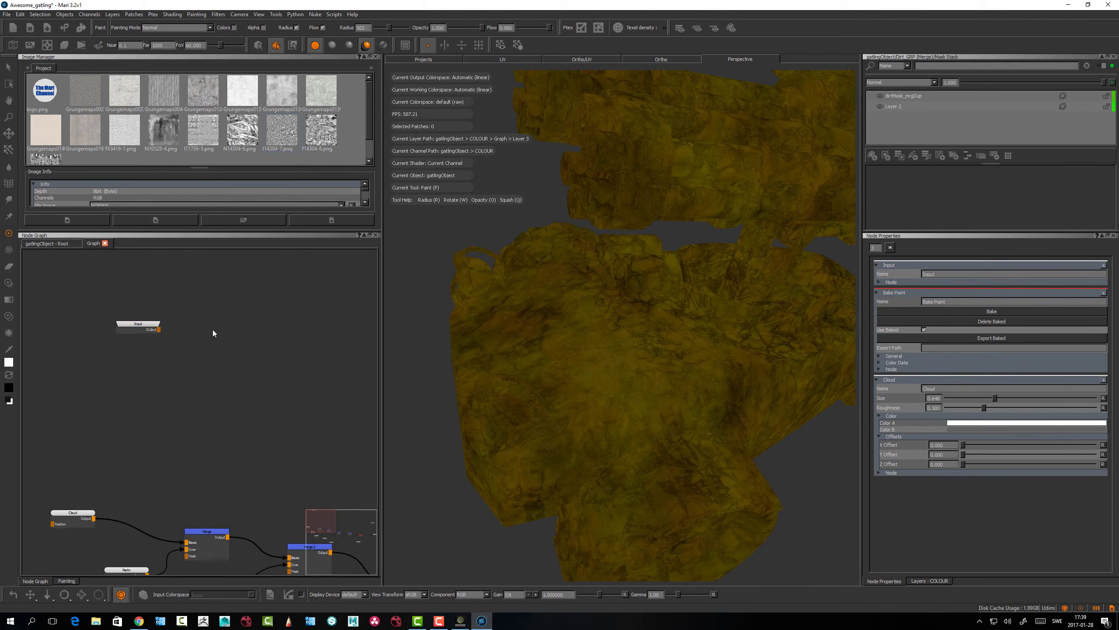
pyautogui.moveTo(147, 323); pyautogui.dragTo(149, 329)
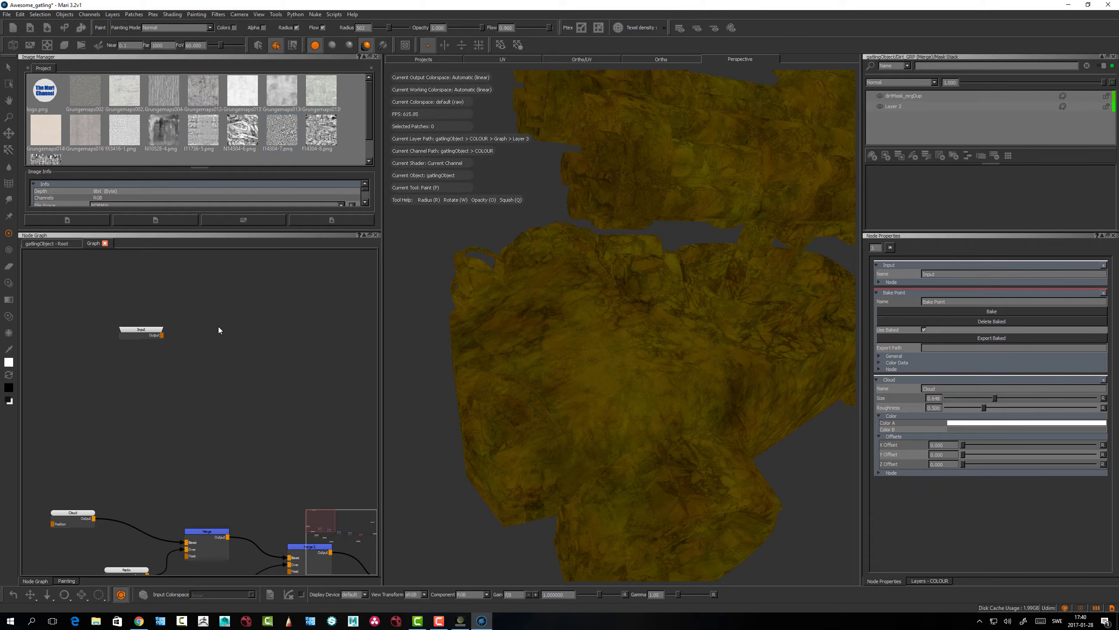
pyautogui.scroll(-1, 223, 322)
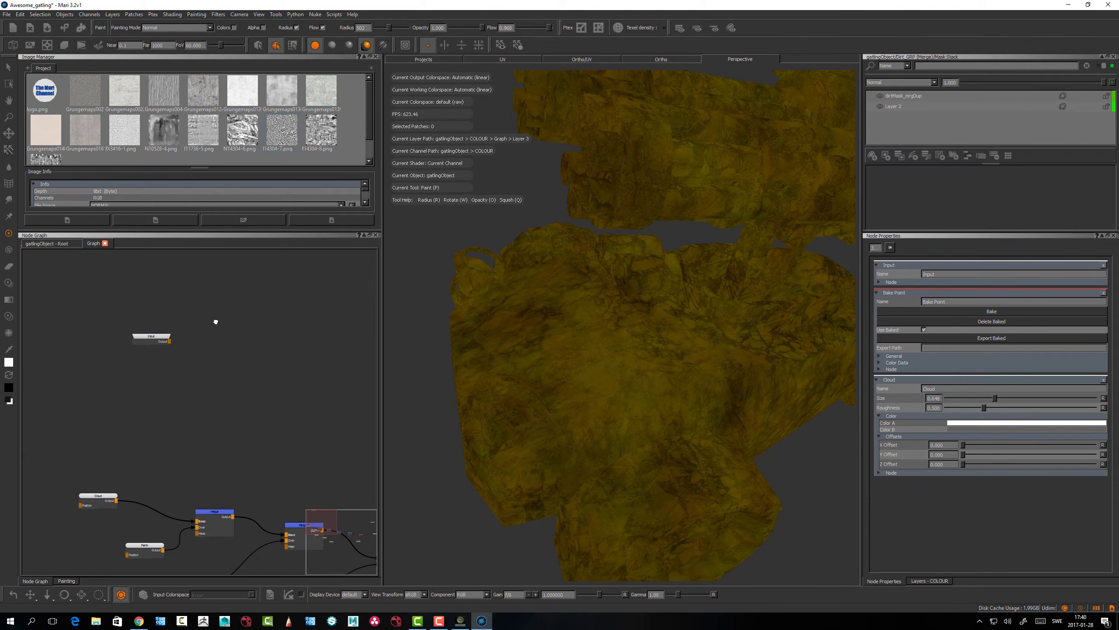
pyautogui.moveTo(215, 320); pyautogui.dragTo(224, 332, button='middle')
pyautogui.moveTo(167, 353); pyautogui.dragTo(161, 363)
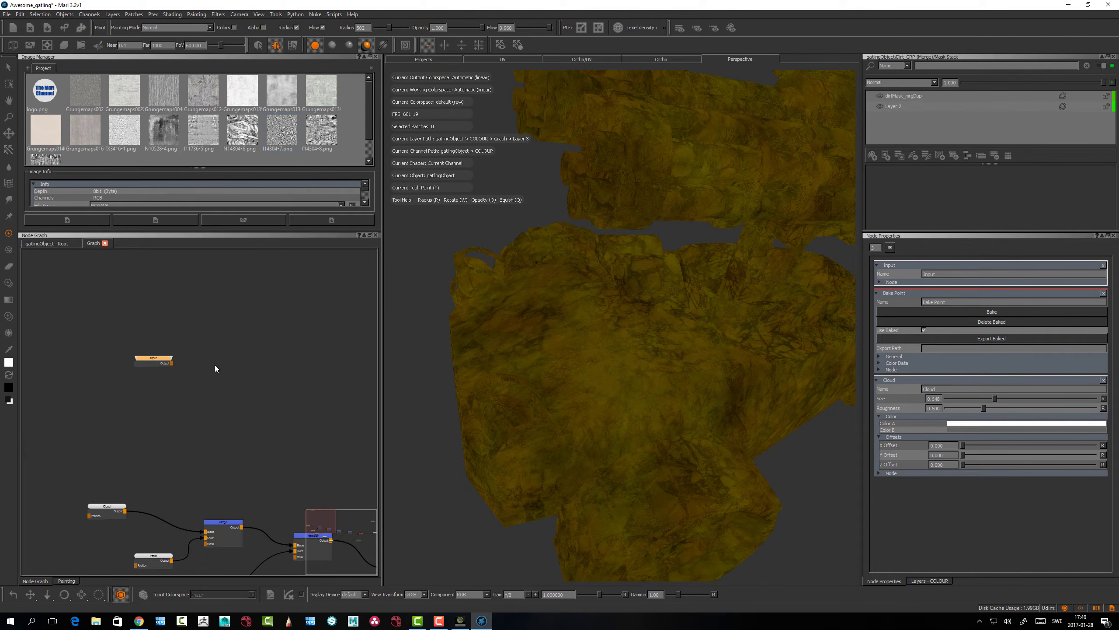
pyautogui.moveTo(215, 367); pyautogui.dragTo(153, 342, button='middle')
pyautogui.scroll(-1, 177, 360)
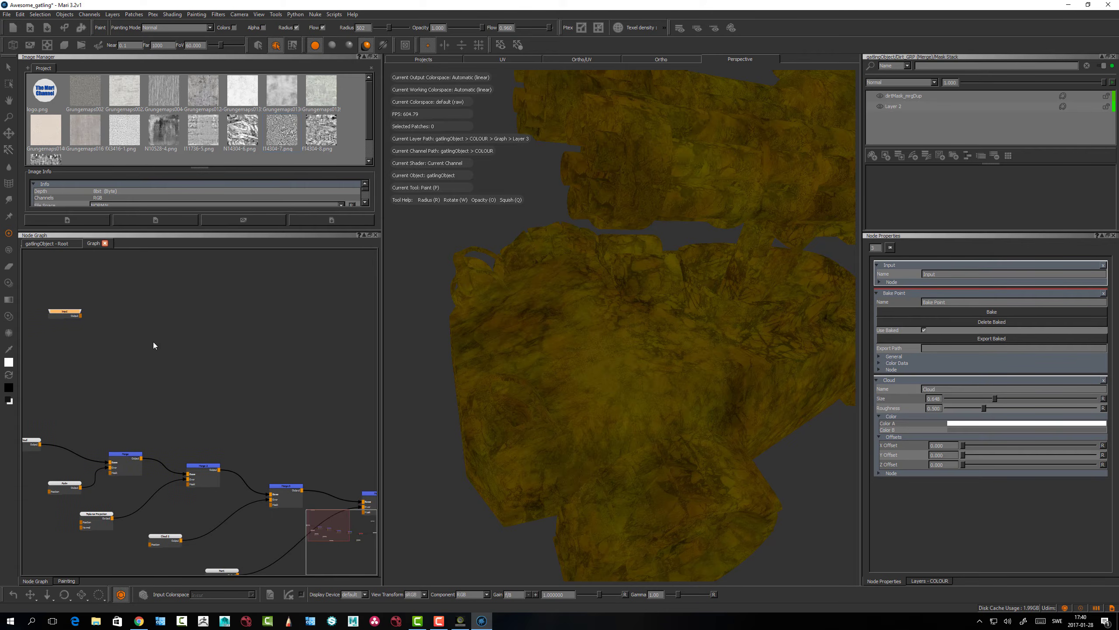
pyautogui.click(95, 329)
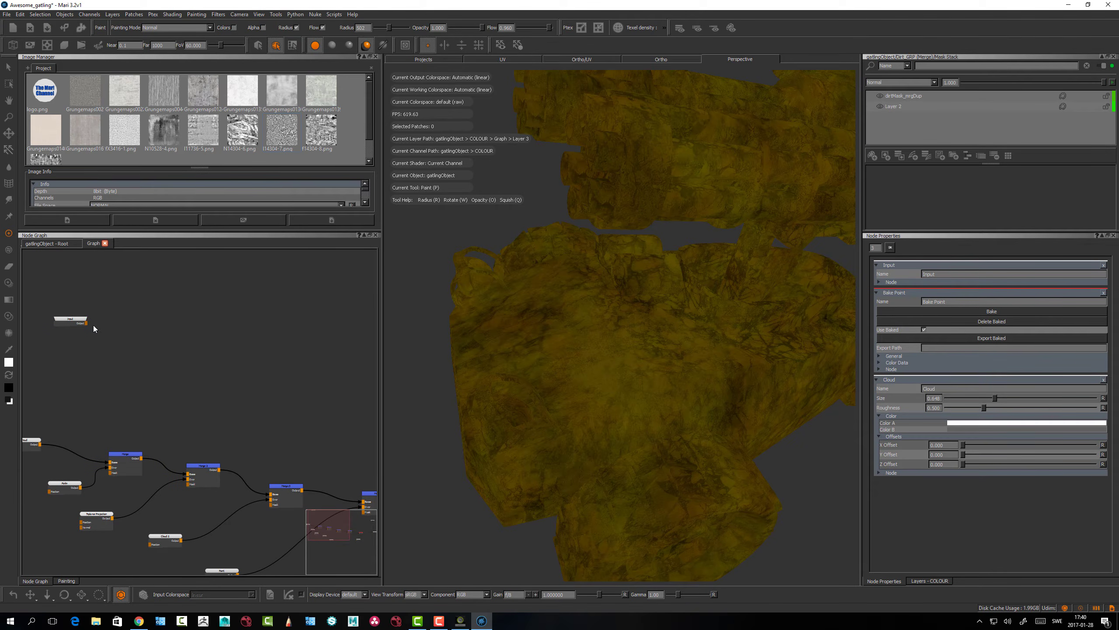
# Move the Output node slightly closer to the Bake Point node and the unconnected Bake Point 2 node slightly lower
pyautogui.scroll(-1, 216, 409)
pyautogui.moveTo(216, 409); pyautogui.dragTo(197, 367, button='middle')
pyautogui.scroll(-1, 230, 386)
pyautogui.scroll(-1, 241, 385)
pyautogui.scroll(1, 239, 358)
pyautogui.click(329, 410)
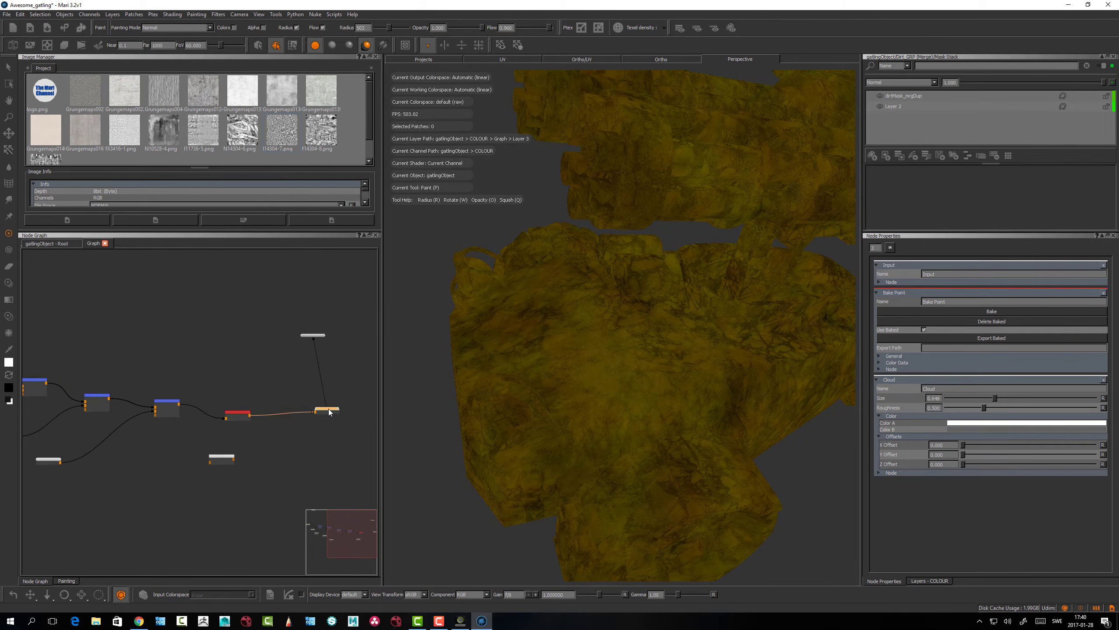
pyautogui.moveTo(329, 412); pyautogui.dragTo(320, 415)
pyautogui.moveTo(227, 460); pyautogui.dragTo(231, 469)
pyautogui.scroll(1, 258, 459)
pyautogui.moveTo(268, 451); pyautogui.dragTo(222, 470, button='middle')
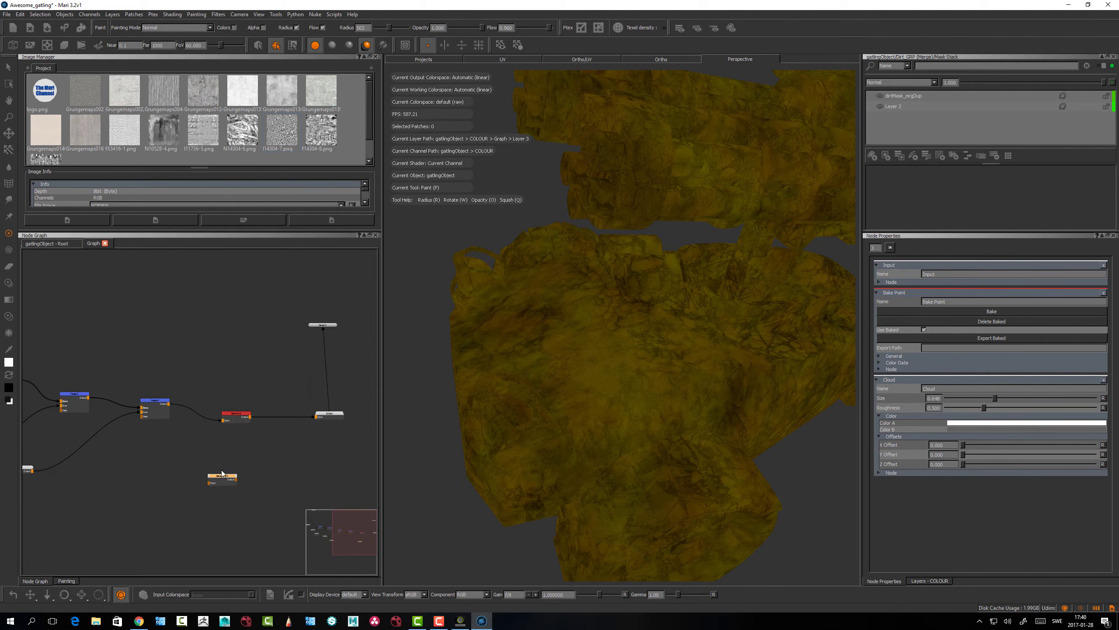
# Review the whole node chain from the Cloud node through the merges and Bake Point to Output
pyautogui.moveTo(110, 473)
pyautogui.mouseDown(button='middle')
pyautogui.moveTo(199, 474)
pyautogui.moveTo(238, 491)
pyautogui.moveTo(230, 510)
pyautogui.moveTo(306, 520)
pyautogui.mouseUp(button='middle')
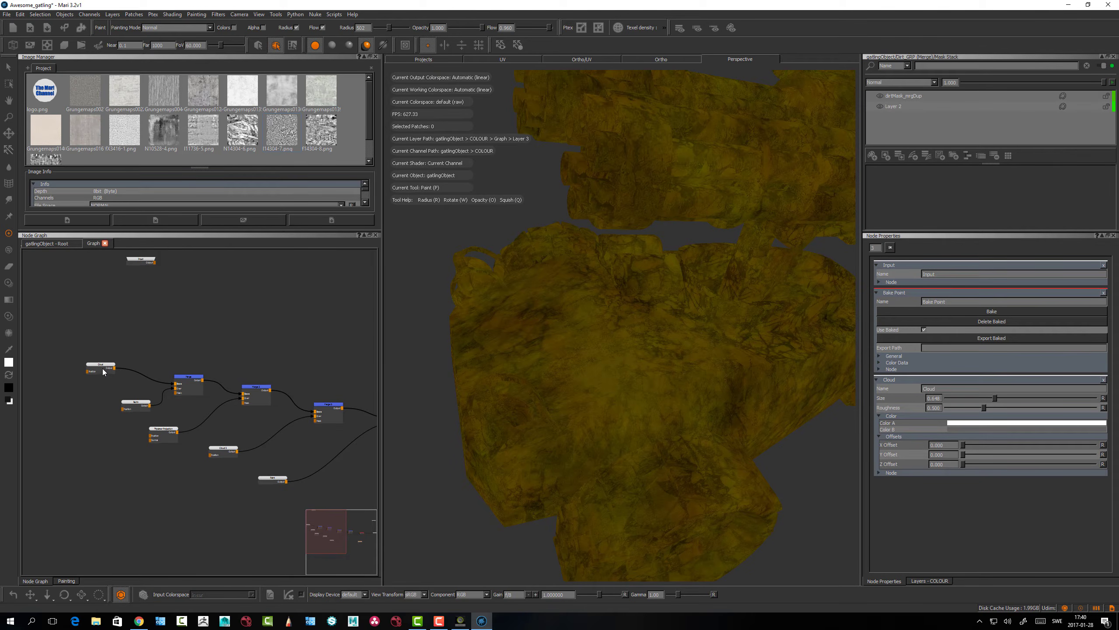
pyautogui.moveTo(321, 367); pyautogui.dragTo(208, 371, button='middle')
pyautogui.scroll(-1, 245, 348)
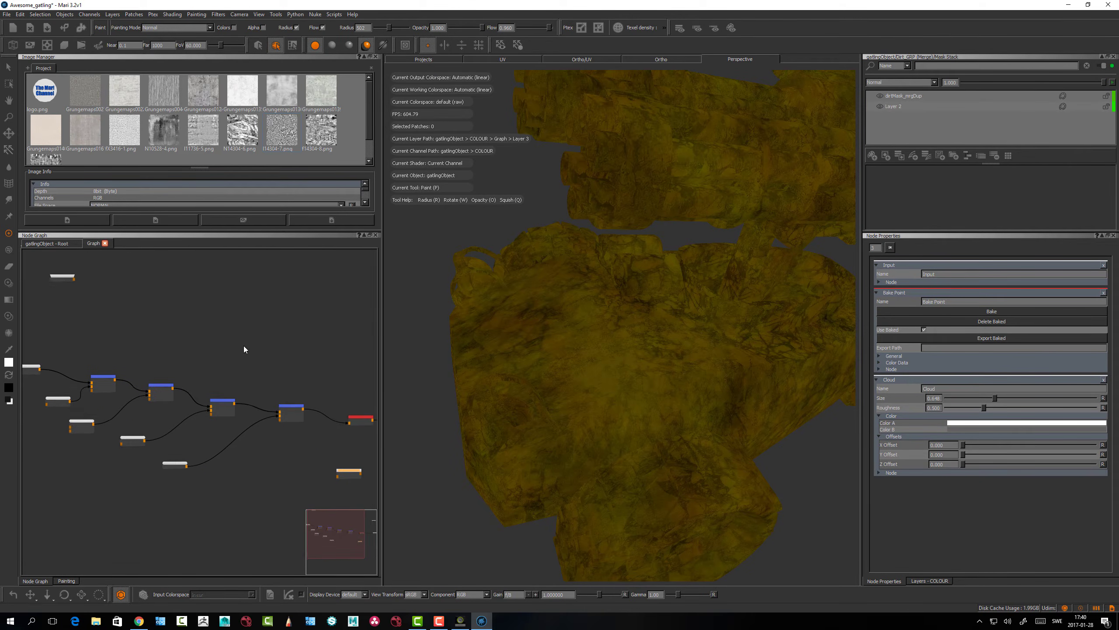
pyautogui.moveTo(322, 354); pyautogui.dragTo(246, 356, button='middle')
pyautogui.scroll(-1, 242, 351)
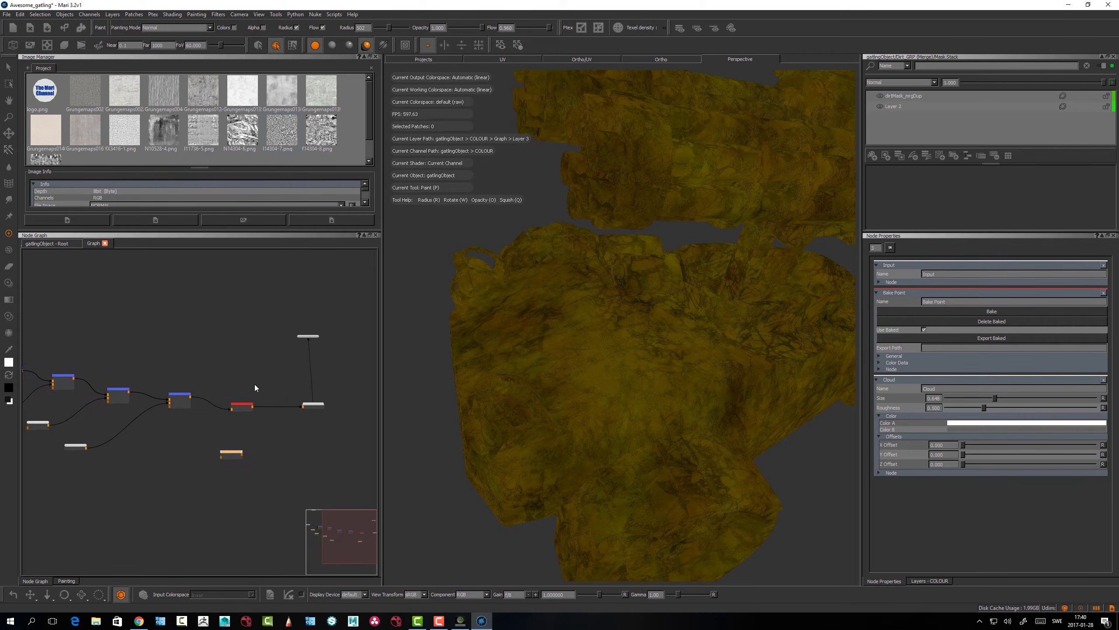
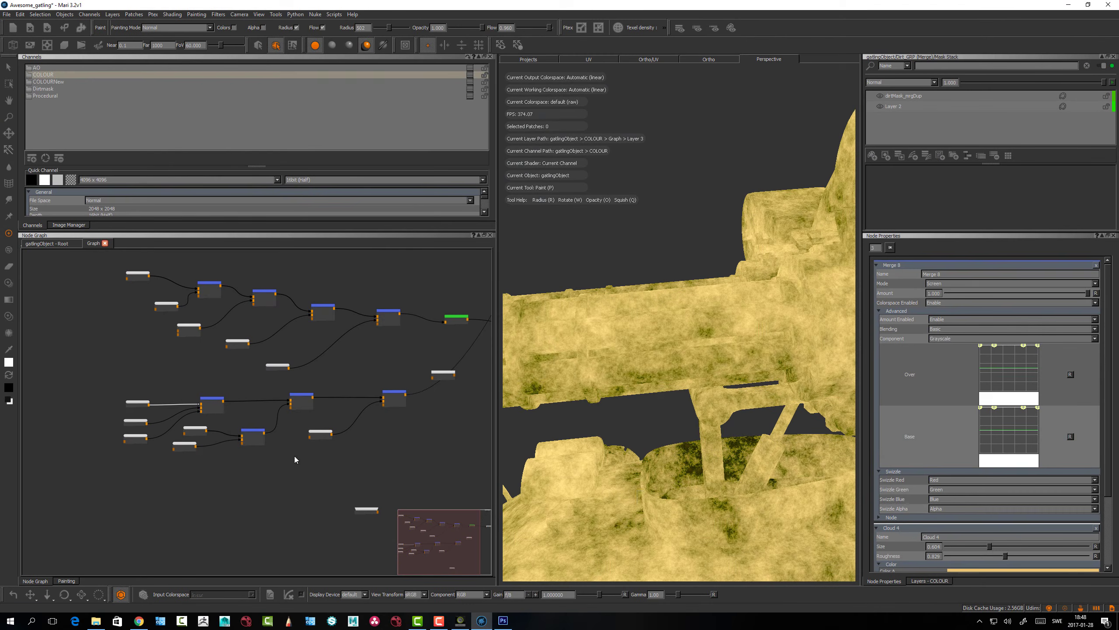
# Review the lower node chain, from its last merge node back to its first source node
pyautogui.moveTo(294, 460); pyautogui.dragTo(225, 477, button='middle')
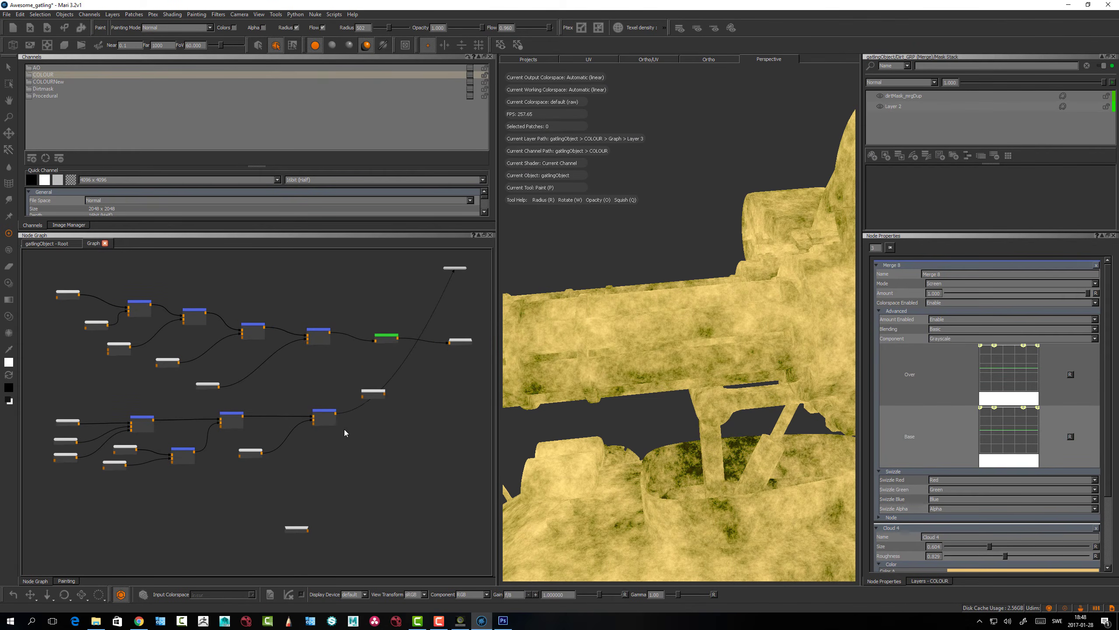
pyautogui.click(327, 416)
pyautogui.moveTo(282, 434); pyautogui.dragTo(320, 443, button='middle')
pyautogui.moveTo(365, 428); pyautogui.dragTo(369, 425)
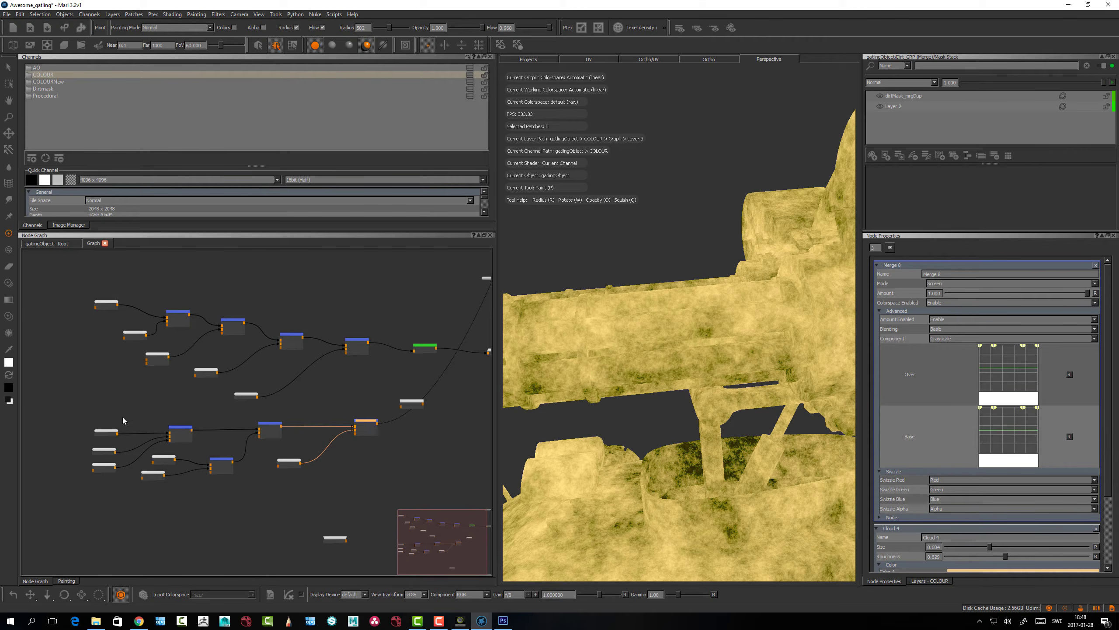
pyautogui.moveTo(103, 432); pyautogui.dragTo(99, 431)
# Display the result of Merge 5, the first merge node of the lower chain, on the model and inspect it
pyautogui.moveTo(180, 434); pyautogui.dragTo(182, 435)
pyautogui.moveTo(188, 405); pyautogui.dragTo(218, 388, button='middle')
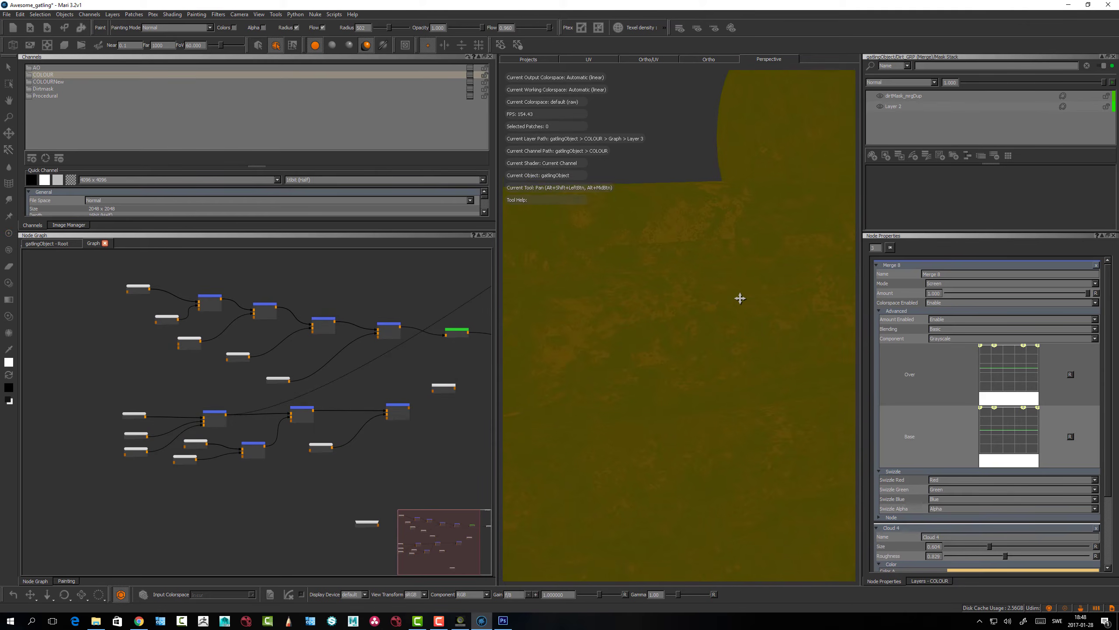
pyautogui.moveTo(739, 297)
pyautogui.keyDown('alt'); pyautogui.mouseDown()
pyautogui.moveTo(736, 316)
pyautogui.moveTo(677, 287)
pyautogui.moveTo(674, 326)
pyautogui.mouseUp(); pyautogui.keyUp('alt')
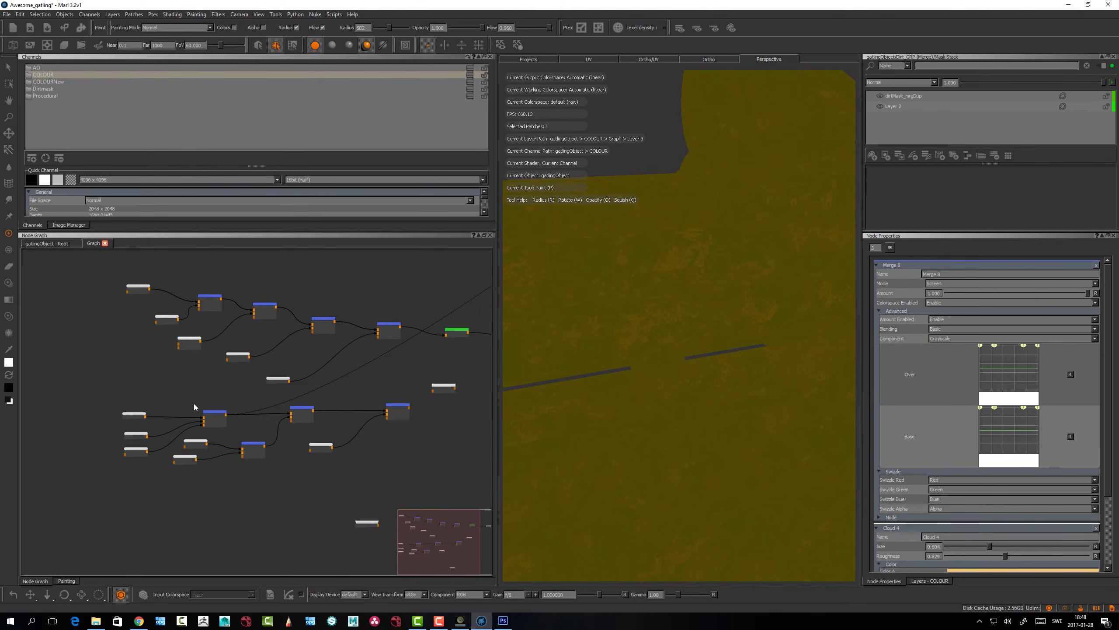
# Move the Color and Color 2 nodes slightly farther from Merge 5 and raise Merge 5 a little
pyautogui.moveTo(202, 377); pyautogui.dragTo(207, 369, button='middle')
pyautogui.scroll(5, 139, 434)
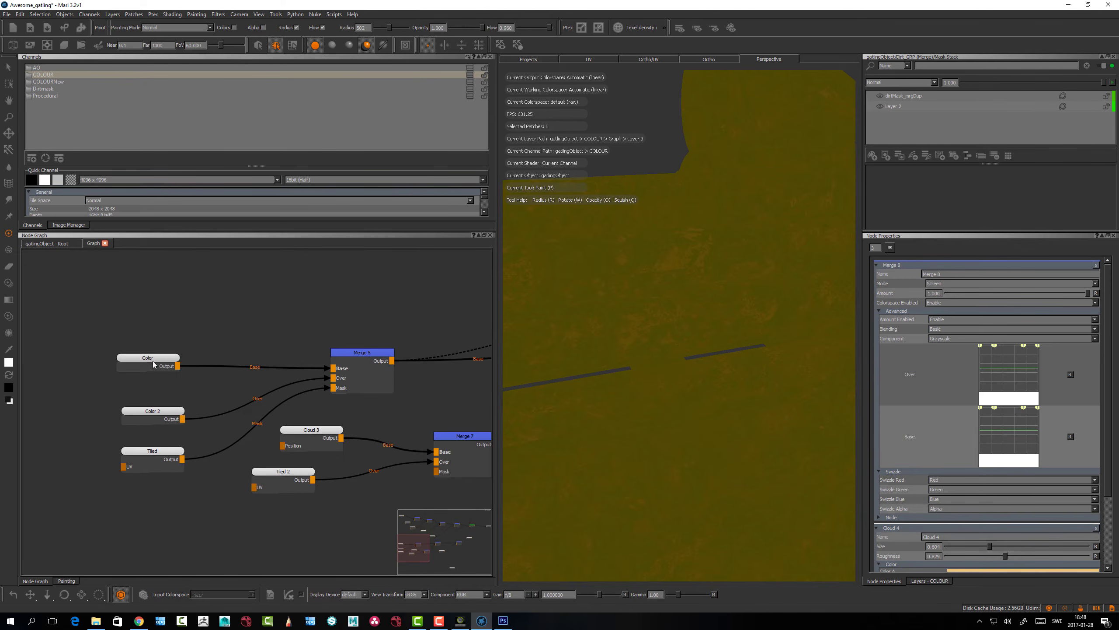
pyautogui.moveTo(148, 364); pyautogui.dragTo(149, 365)
pyautogui.moveTo(149, 421); pyautogui.dragTo(153, 415)
pyautogui.moveTo(145, 354); pyautogui.dragTo(142, 356)
pyautogui.moveTo(361, 354); pyautogui.dragTo(363, 348)
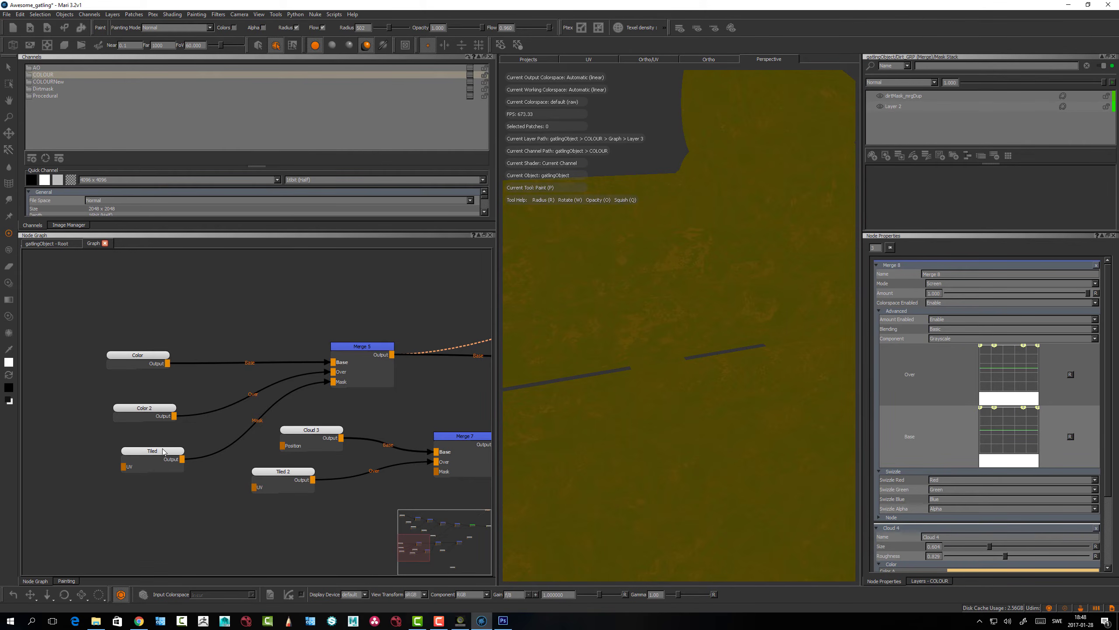
# Display the Tiled node that masks Merge 5 on the model and inspect its pattern
pyautogui.moveTo(165, 454); pyautogui.dragTo(161, 456)
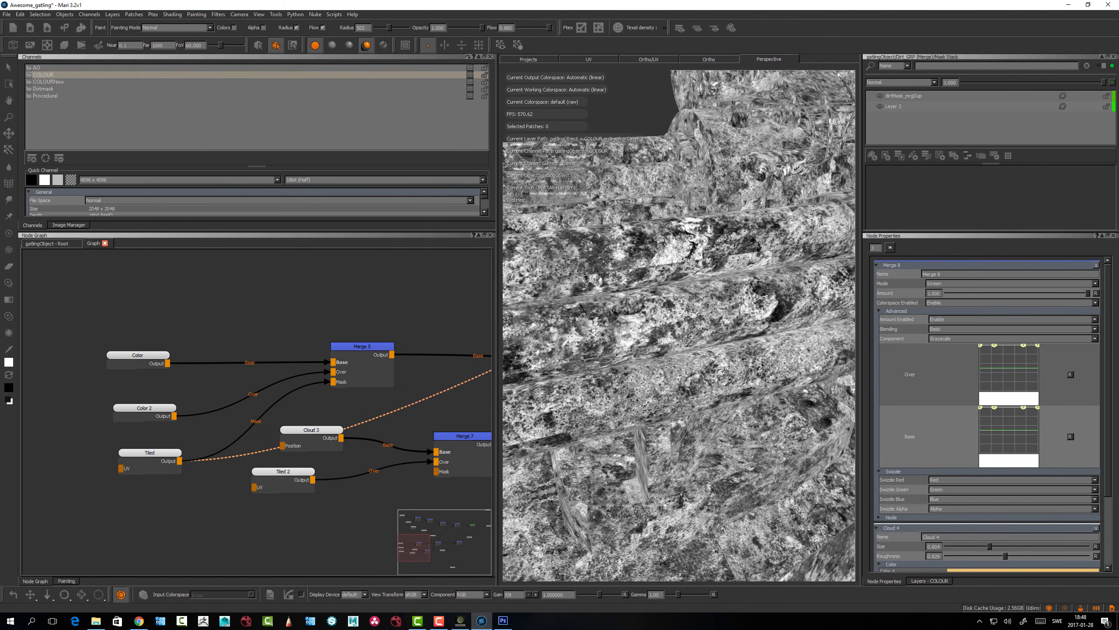
pyautogui.scroll(-5, 678, 314)
pyautogui.keyDown('alt'); pyautogui.moveTo(677, 314); pyautogui.dragTo(759, 322); pyautogui.keyUp('alt')
pyautogui.keyDown('alt'); pyautogui.moveTo(758, 322); pyautogui.dragTo(782, 297, button='right'); pyautogui.keyUp('alt')
# Try a different U Repeat on the Tiled node's pattern and reset it to 1
pyautogui.moveTo(161, 455); pyautogui.dragTo(154, 453)
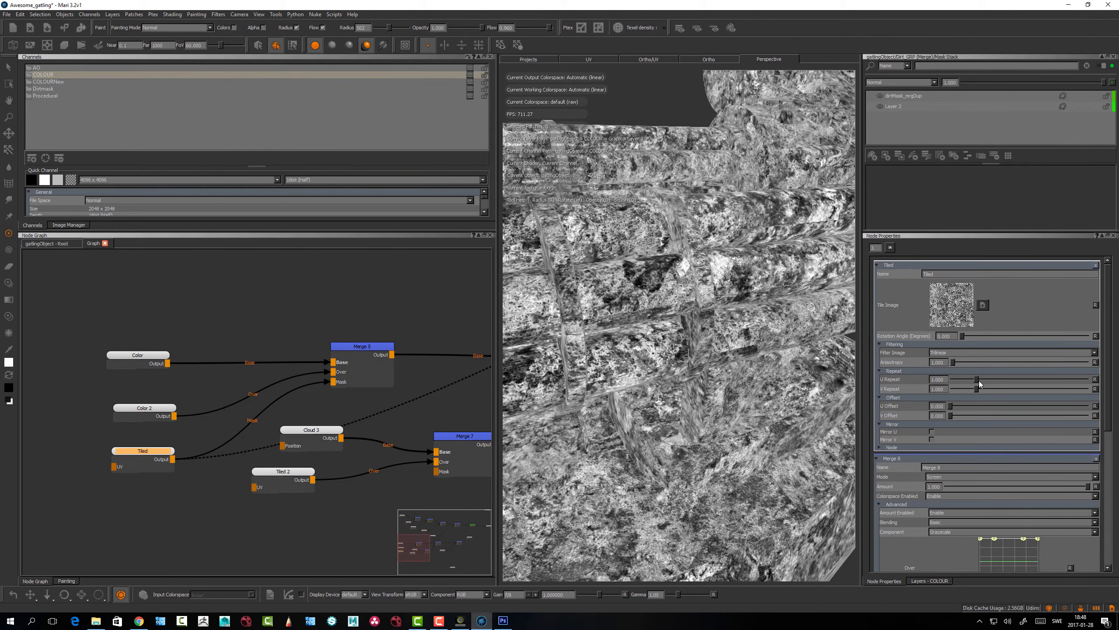
pyautogui.moveTo(985, 380); pyautogui.dragTo(976, 378)
pyautogui.doubleClick(939, 379)
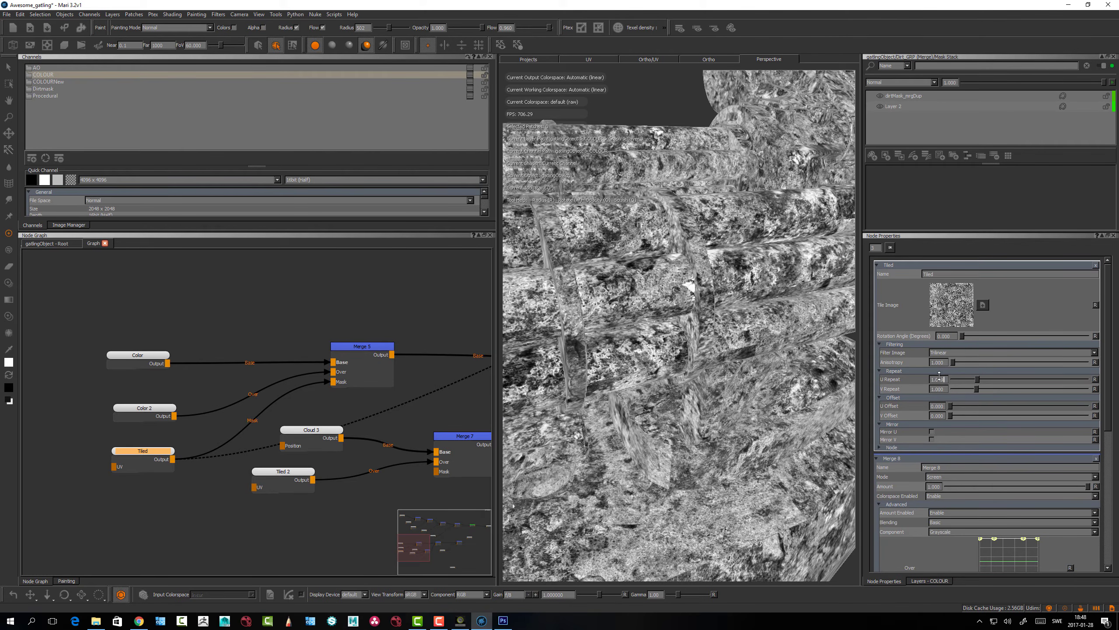
pyautogui.write('1')
pyautogui.press('Return')
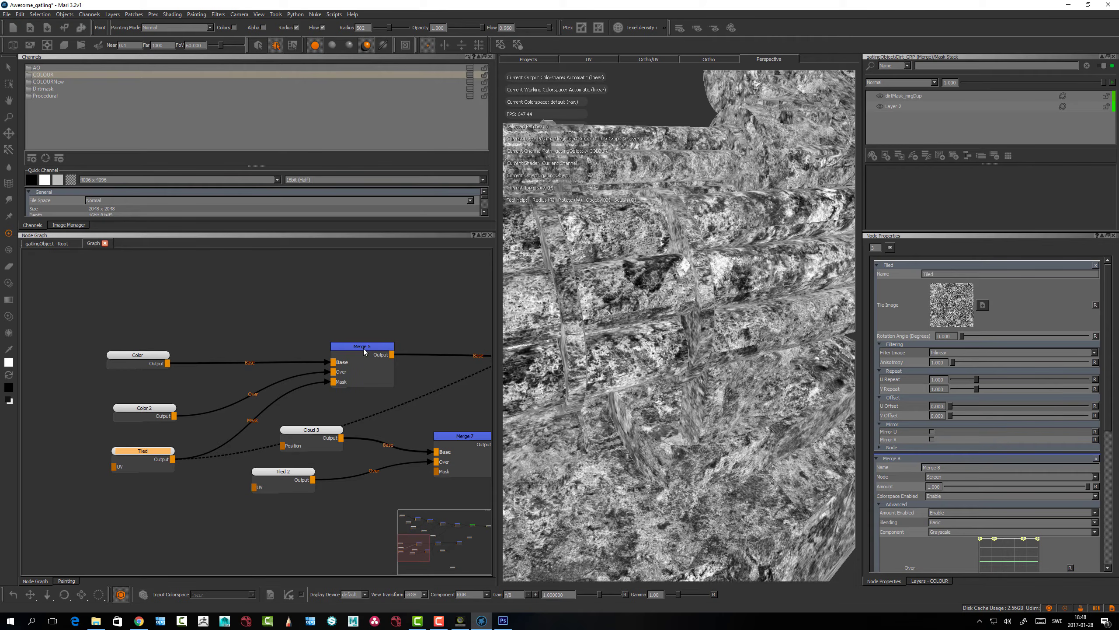
# Display Merge 5 on the model and change the Color node to a brighter olive yellow
pyautogui.moveTo(369, 361); pyautogui.dragTo(369, 359)
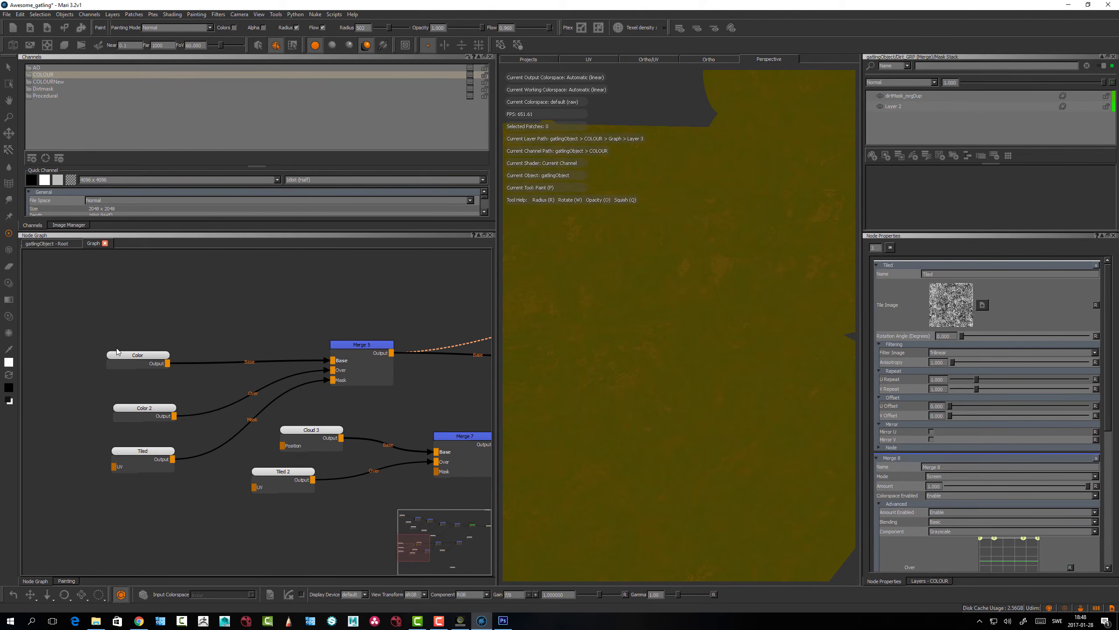
pyautogui.click(118, 353)
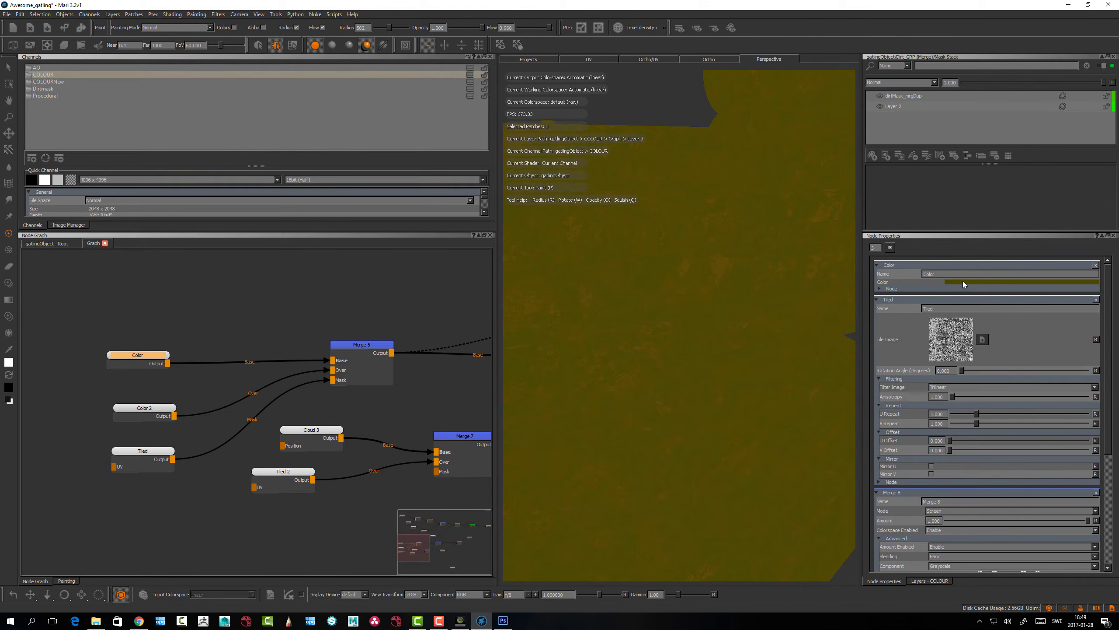
pyautogui.click(963, 281)
pyautogui.moveTo(581, 357)
pyautogui.mouseDown()
pyautogui.moveTo(590, 310)
pyautogui.moveTo(592, 369)
pyautogui.moveTo(596, 329)
pyautogui.moveTo(593, 366)
pyautogui.moveTo(595, 337)
pyautogui.moveTo(594, 352)
pyautogui.mouseUp()
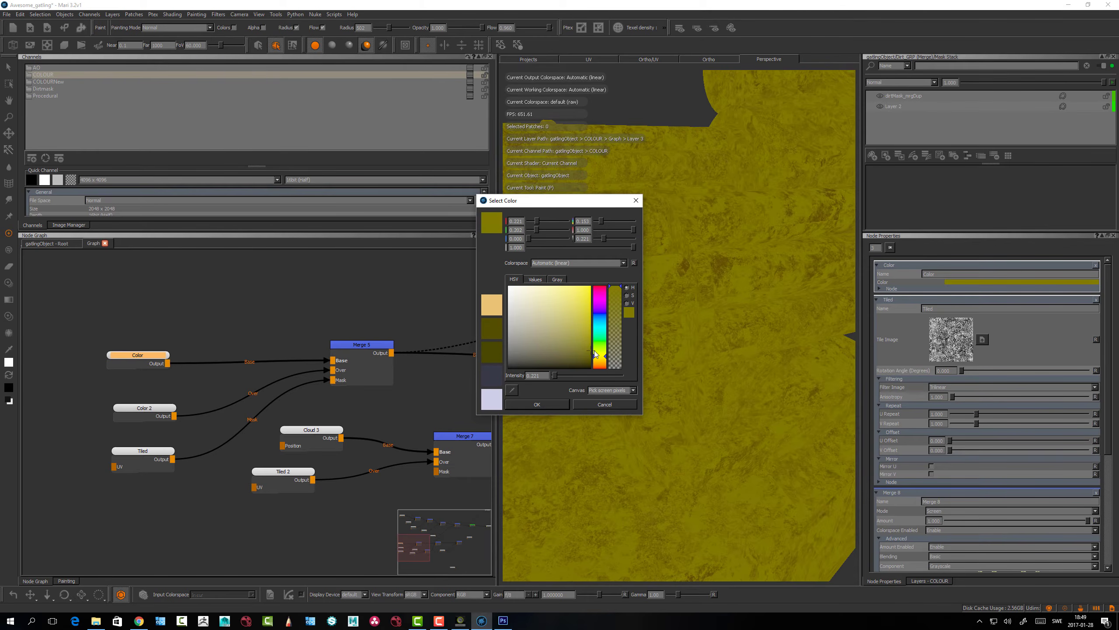
pyautogui.click(531, 406)
# Display Merge 6, the merge node after Merge 5, on the model and open its properties
pyautogui.moveTo(712, 375); pyautogui.dragTo(694, 355, button='middle')
pyautogui.moveTo(380, 405); pyautogui.dragTo(170, 401, button='middle')
pyautogui.moveTo(375, 335); pyautogui.dragTo(387, 334)
pyautogui.press('1')
pyautogui.doubleClick(395, 333)
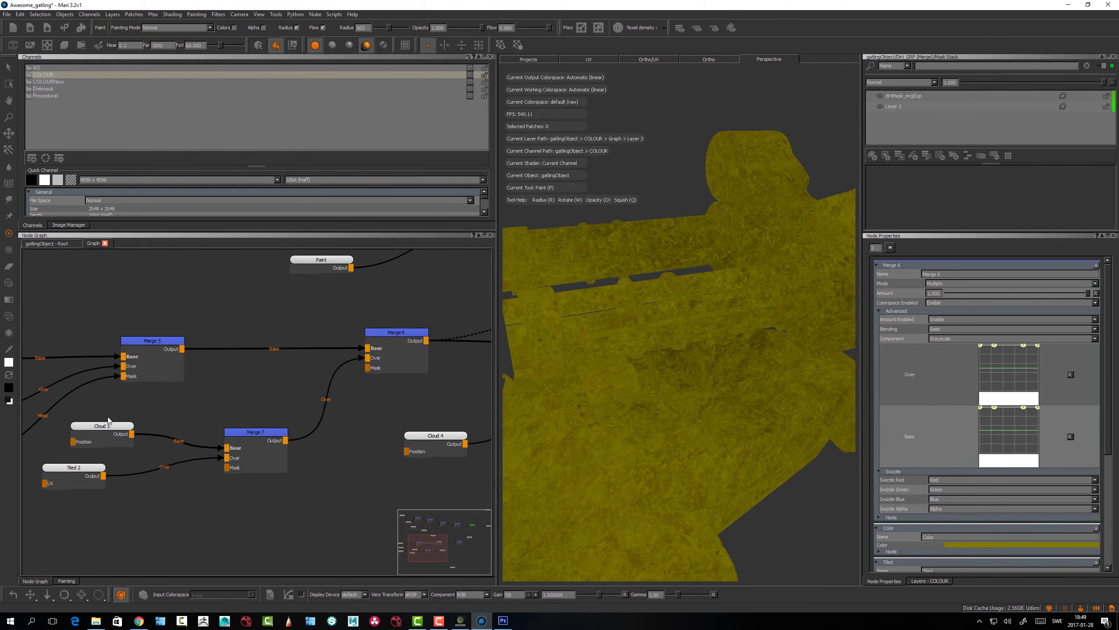
# Display the Cloud 3 and Tiled 2 nodes that feed Merge 7 on the model in turn, shifting both nodes slightly
pyautogui.moveTo(104, 426); pyautogui.dragTo(92, 424)
pyautogui.press('1')
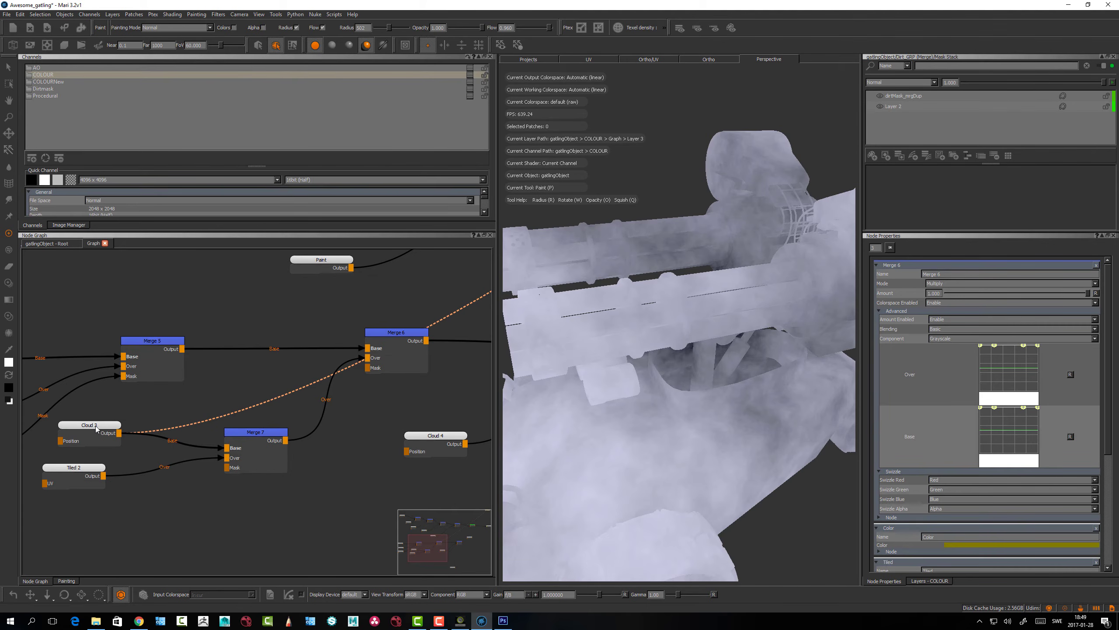
pyautogui.click(78, 469)
pyautogui.press('1')
pyautogui.moveTo(78, 470); pyautogui.dragTo(81, 471)
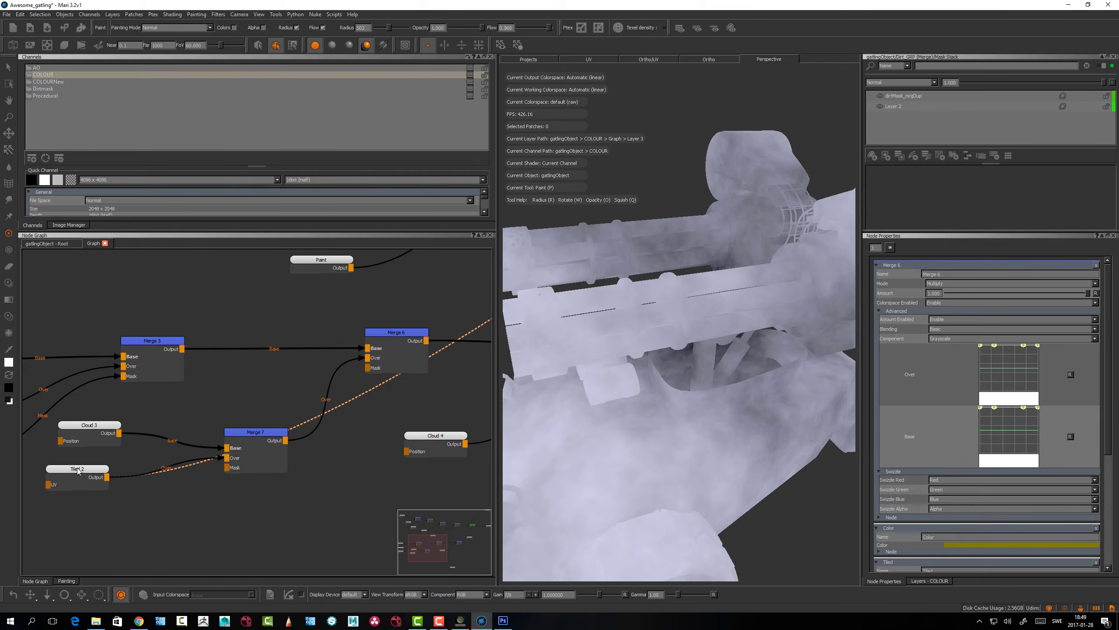
pyautogui.moveTo(80, 468); pyautogui.dragTo(80, 472)
# Display Merge 7 on the model, try its Amount slider, and inspect the combined cloud and tiled pattern up close
pyautogui.moveTo(254, 437); pyautogui.dragTo(263, 425)
pyautogui.press('1')
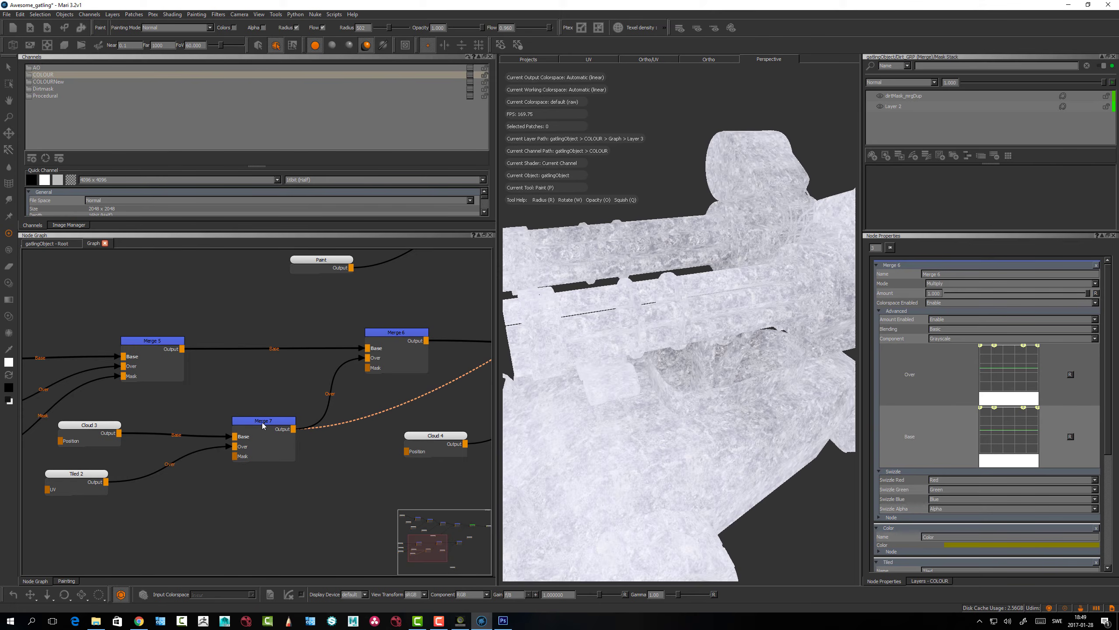
pyautogui.click(263, 421)
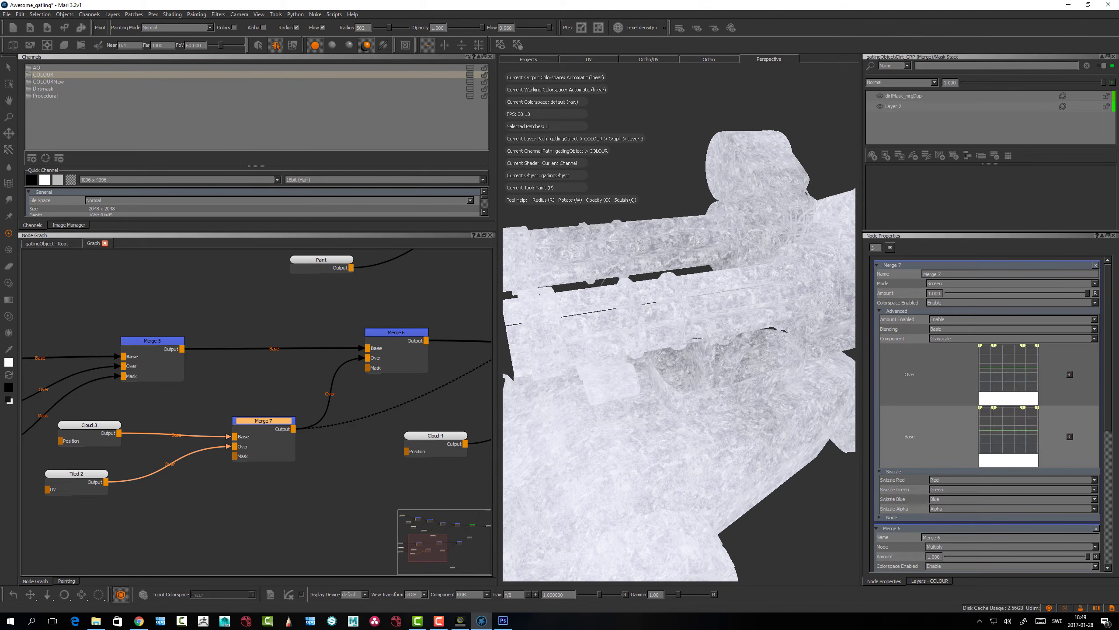
pyautogui.moveTo(1087, 293)
pyautogui.mouseDown()
pyautogui.moveTo(924, 307)
pyautogui.moveTo(1115, 314)
pyautogui.mouseUp()
pyautogui.keyDown('alt'); pyautogui.moveTo(717, 385); pyautogui.dragTo(809, 389, button='right'); pyautogui.keyUp('alt')
pyautogui.keyDown('alt'); pyautogui.moveTo(810, 389); pyautogui.dragTo(652, 383); pyautogui.keyUp('alt')
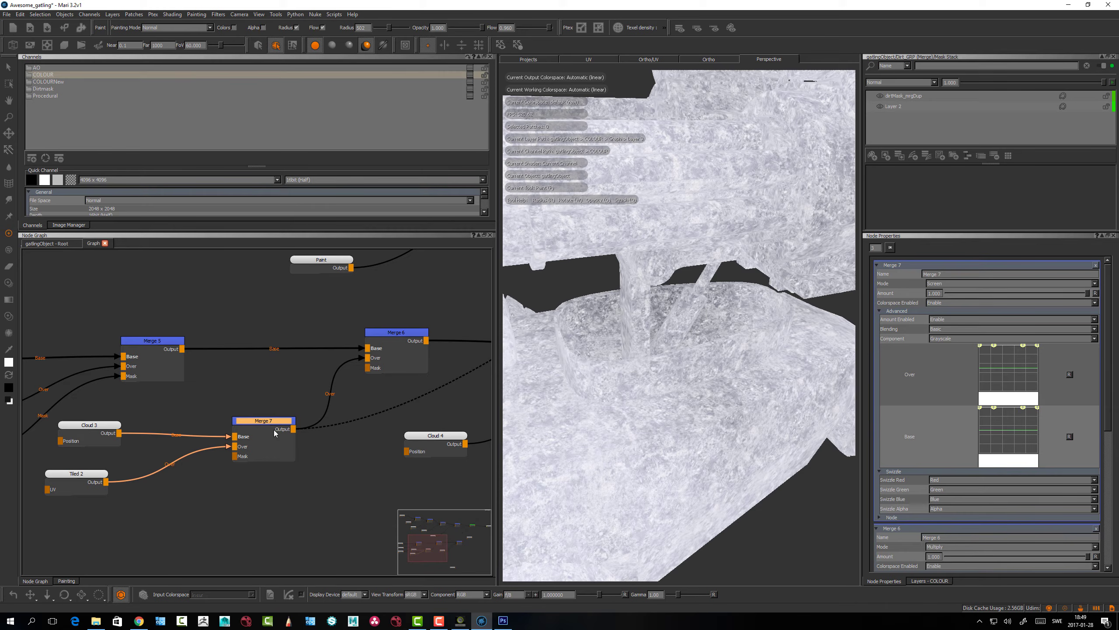
# Display Merge 6 on the model, vary its Amount and return it to 1, and inspect the multiplied result
pyautogui.click(397, 333)
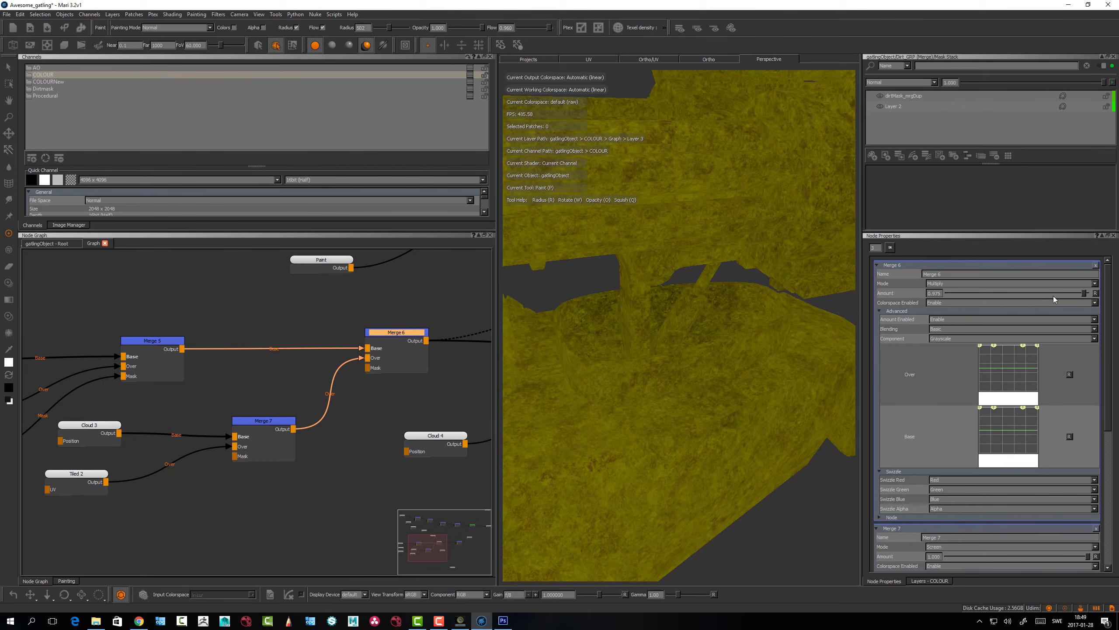
pyautogui.moveTo(927, 303); pyautogui.dragTo(1033, 308)
pyautogui.keyDown('alt'); pyautogui.moveTo(749, 375); pyautogui.dragTo(690, 350, button='right'); pyautogui.keyUp('alt')
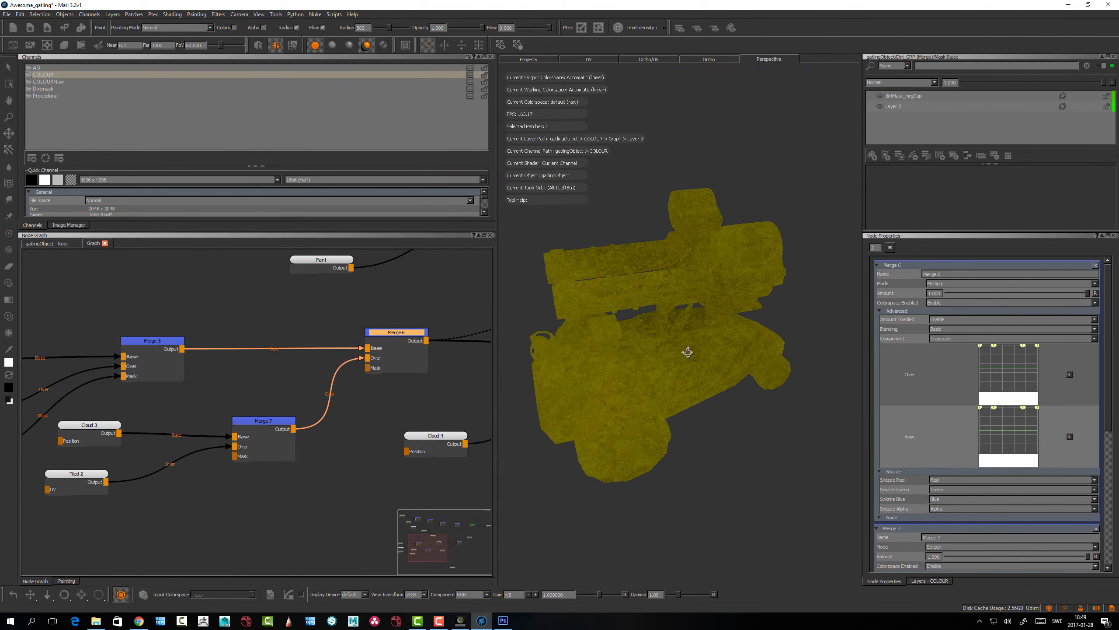
pyautogui.keyDown('alt'); pyautogui.moveTo(690, 350); pyautogui.dragTo(760, 350); pyautogui.keyUp('alt')
pyautogui.keyDown('alt'); pyautogui.moveTo(759, 350); pyautogui.dragTo(793, 350, button='right'); pyautogui.keyUp('alt')
pyautogui.keyDown('alt'); pyautogui.moveTo(785, 351); pyautogui.dragTo(700, 357); pyautogui.keyUp('alt')
pyautogui.keyDown('alt'); pyautogui.moveTo(599, 362); pyautogui.dragTo(622, 362, button='right'); pyautogui.keyUp('alt')
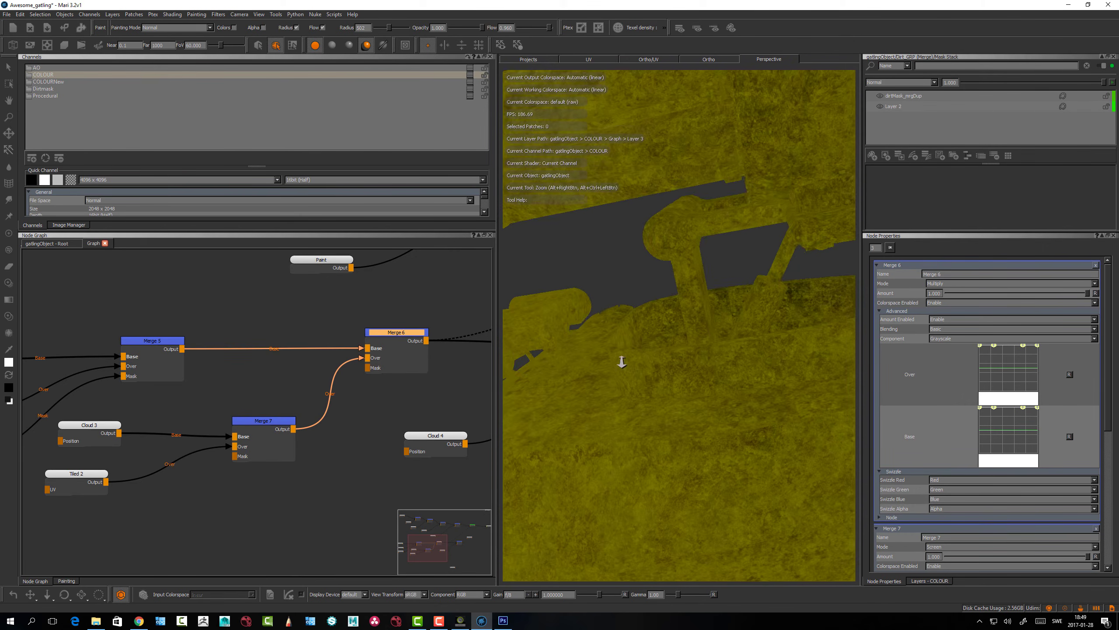
pyautogui.moveTo(622, 363)
pyautogui.keyDown('alt'); pyautogui.mouseDown()
pyautogui.moveTo(745, 352)
pyautogui.moveTo(695, 350)
pyautogui.mouseUp(); pyautogui.keyUp('alt')
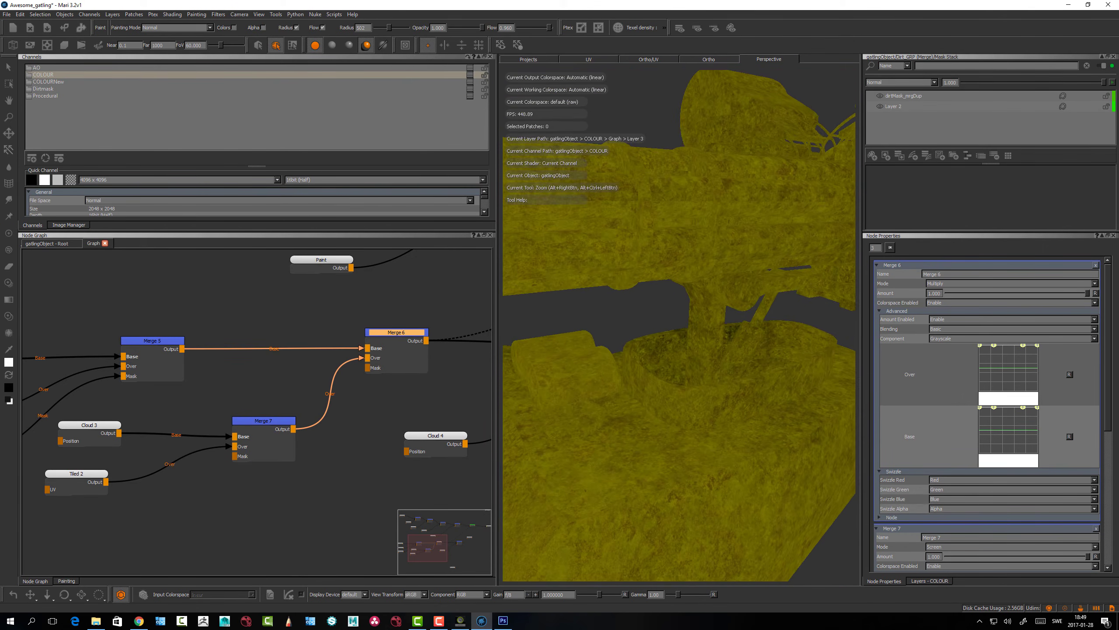
# Spread out Merge 8, Cloud 4 and the unconnected Bake Point node, and display Cloud 4 on the model
pyautogui.scroll(-2, 386, 441)
pyautogui.moveTo(390, 445); pyautogui.dragTo(225, 430, button='middle')
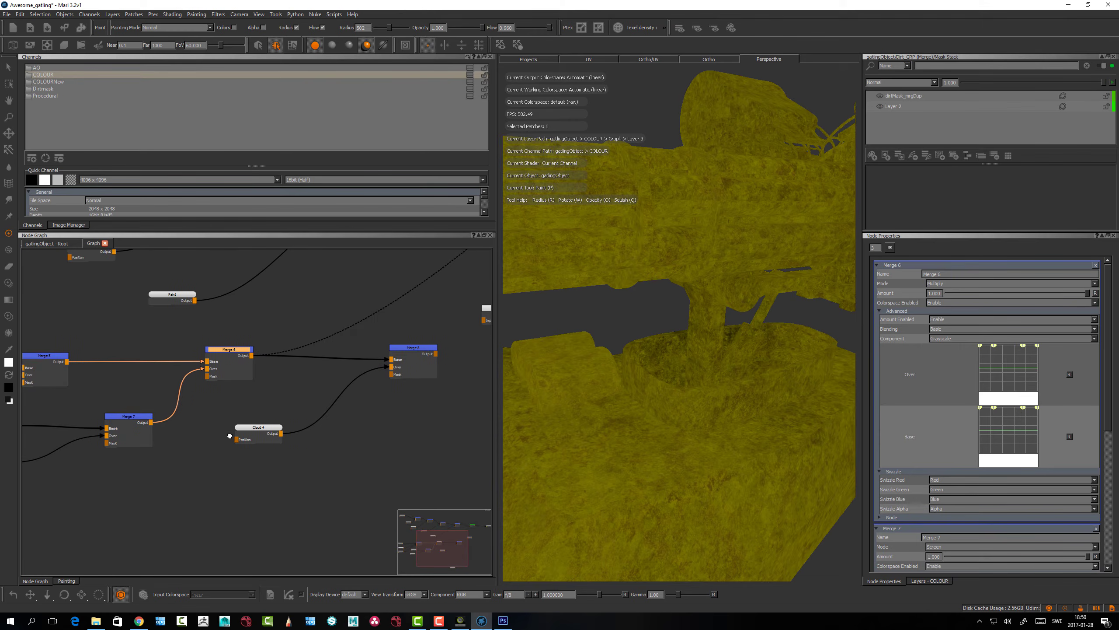
pyautogui.moveTo(413, 347); pyautogui.dragTo(420, 339)
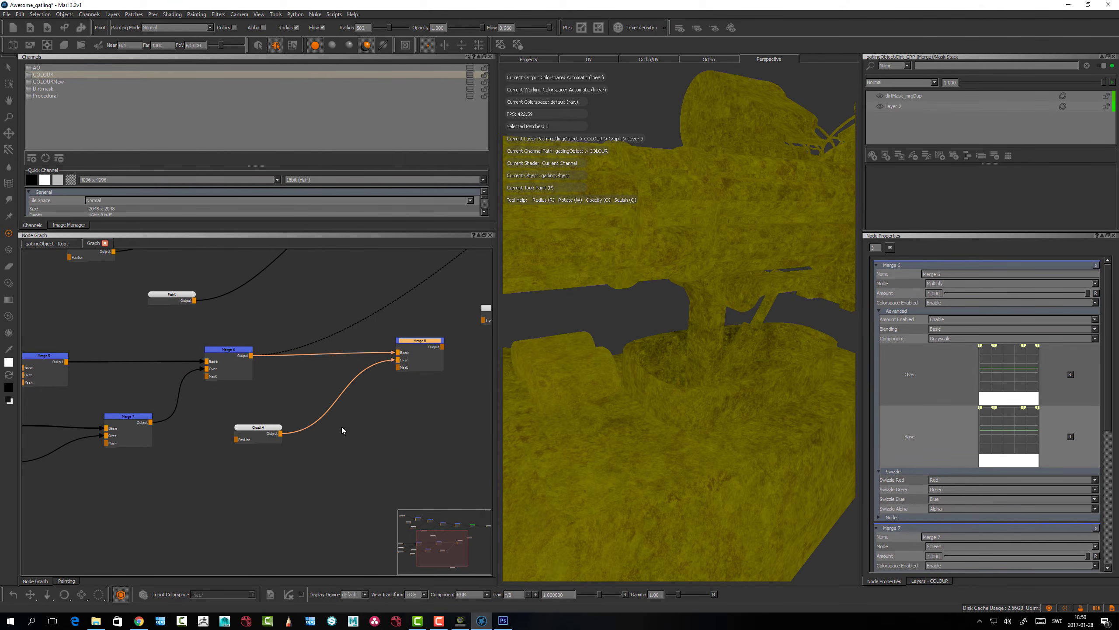
pyautogui.moveTo(269, 432); pyautogui.dragTo(271, 465)
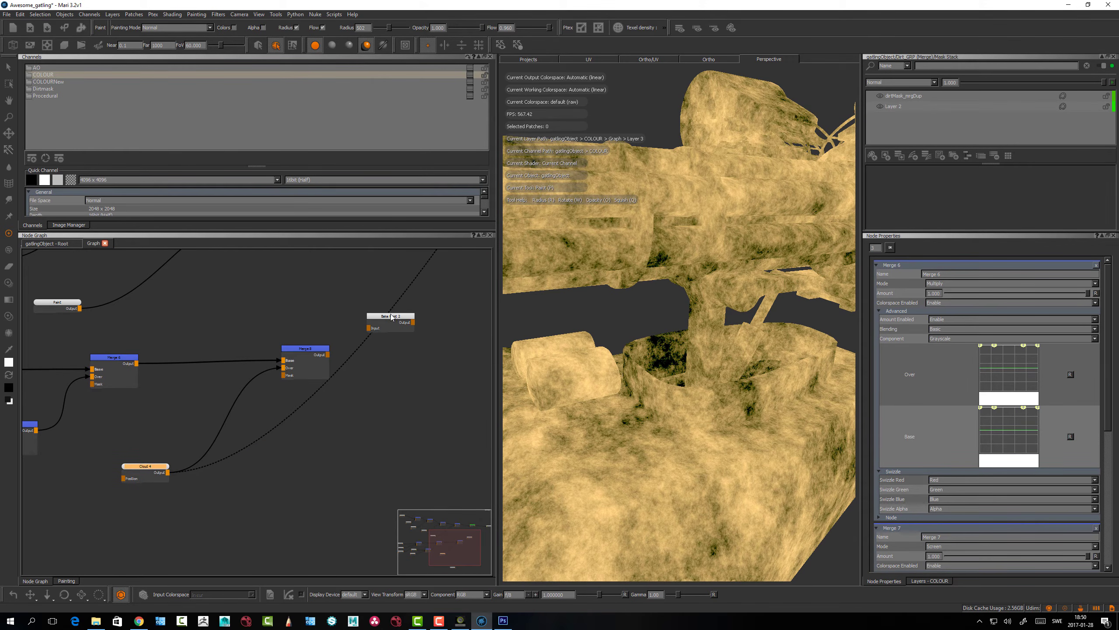
pyautogui.moveTo(391, 317); pyautogui.dragTo(470, 411)
pyautogui.moveTo(163, 475); pyautogui.dragTo(164, 469)
# Set Merge 8's Amount to 0, display the node on the model, and keep only its properties open
pyautogui.click(298, 350)
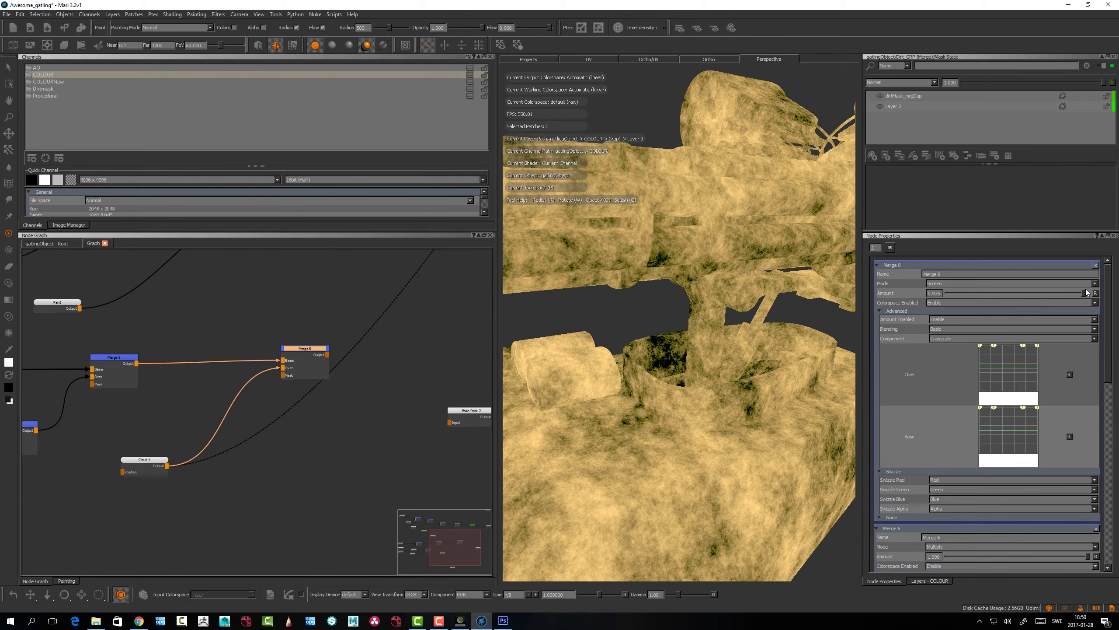
pyautogui.click(948, 293)
pyautogui.moveTo(302, 356); pyautogui.dragTo(311, 352)
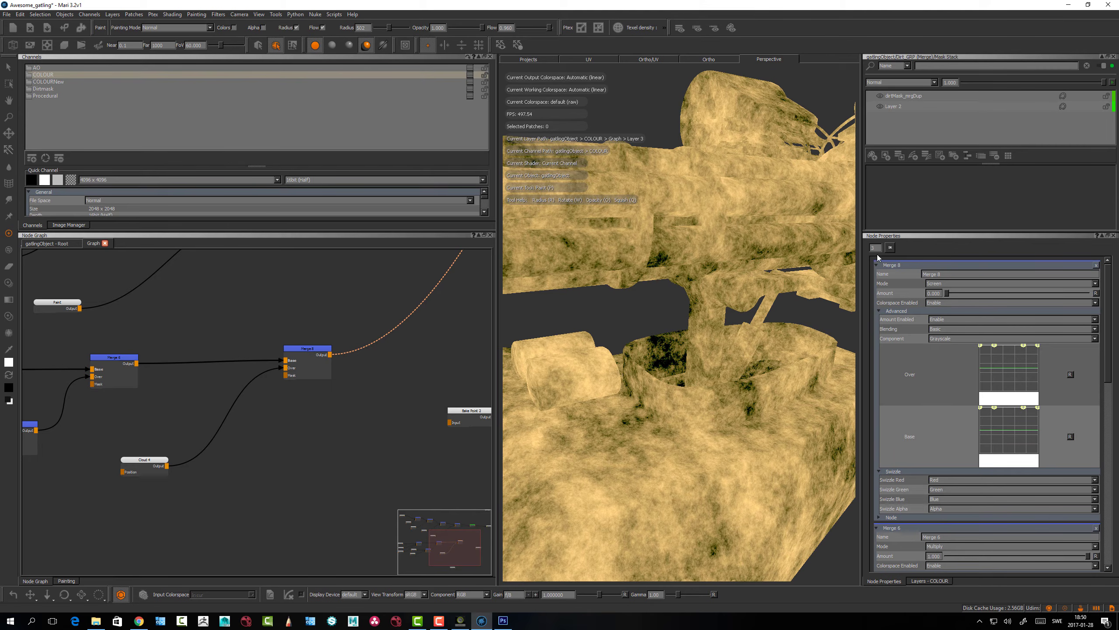
pyautogui.click(890, 249)
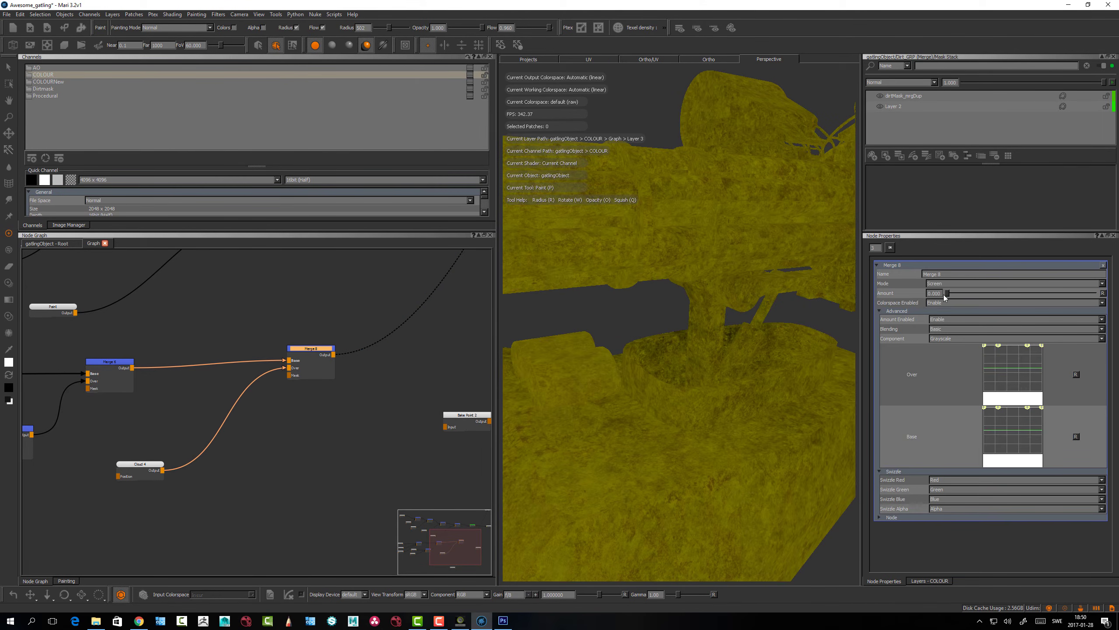
# Raise Merge 8's Amount to 1, compare it by repeatedly undoing and redoing, and leave the change undone
pyautogui.click(981, 295)
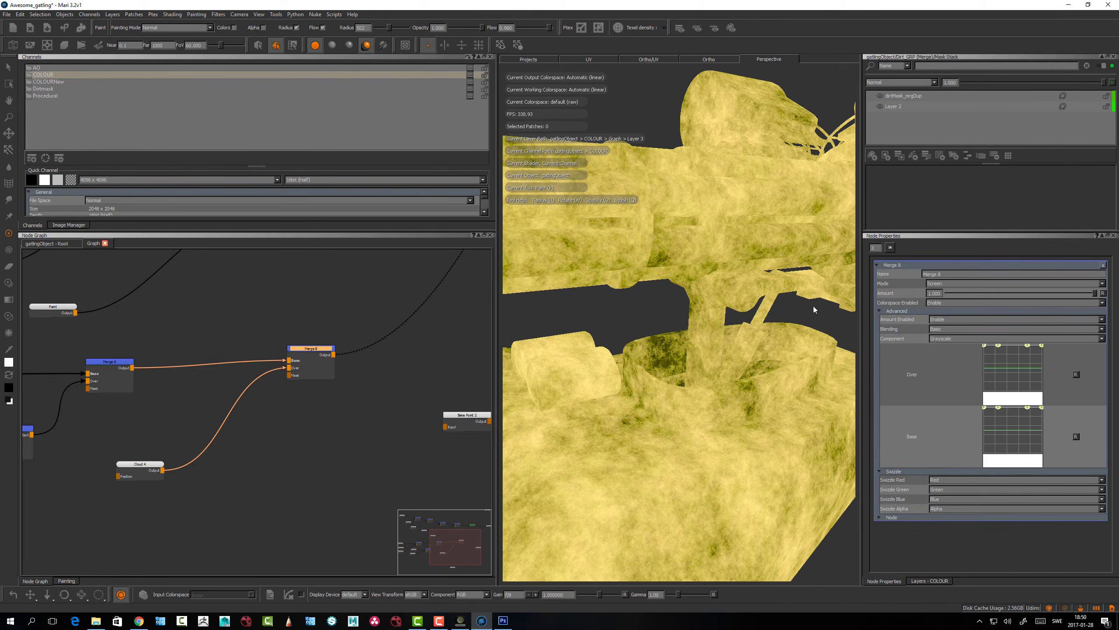
pyautogui.hotkey('ctrl', 'z')
pyautogui.hotkey('ctrl', 'y')
pyautogui.hotkey('ctrl', 'z')
pyautogui.hotkey('ctrl', 'y')
pyautogui.hotkey('ctrl', 'z')
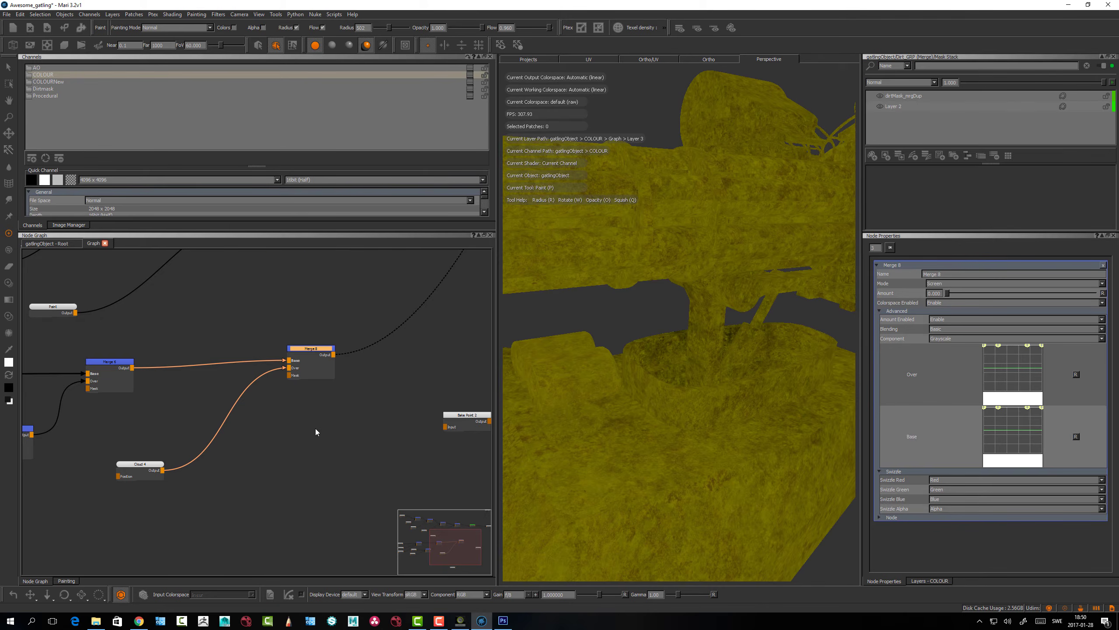
# Display the AO channel on the model and inspect it from another angle
pyautogui.scroll(-2, 315, 432)
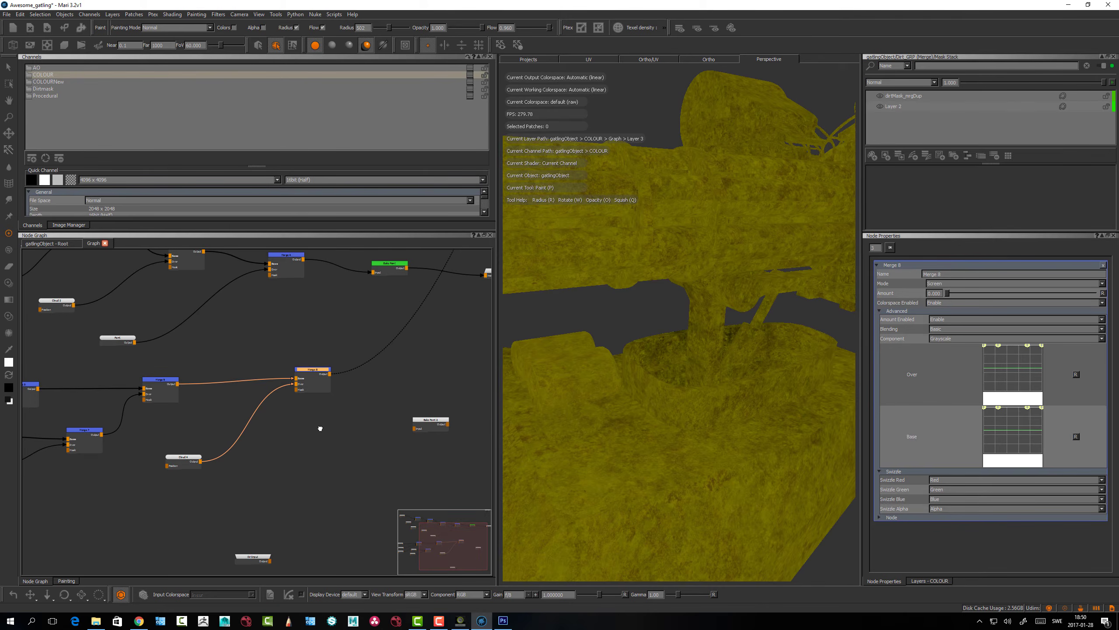
pyautogui.click(41, 69)
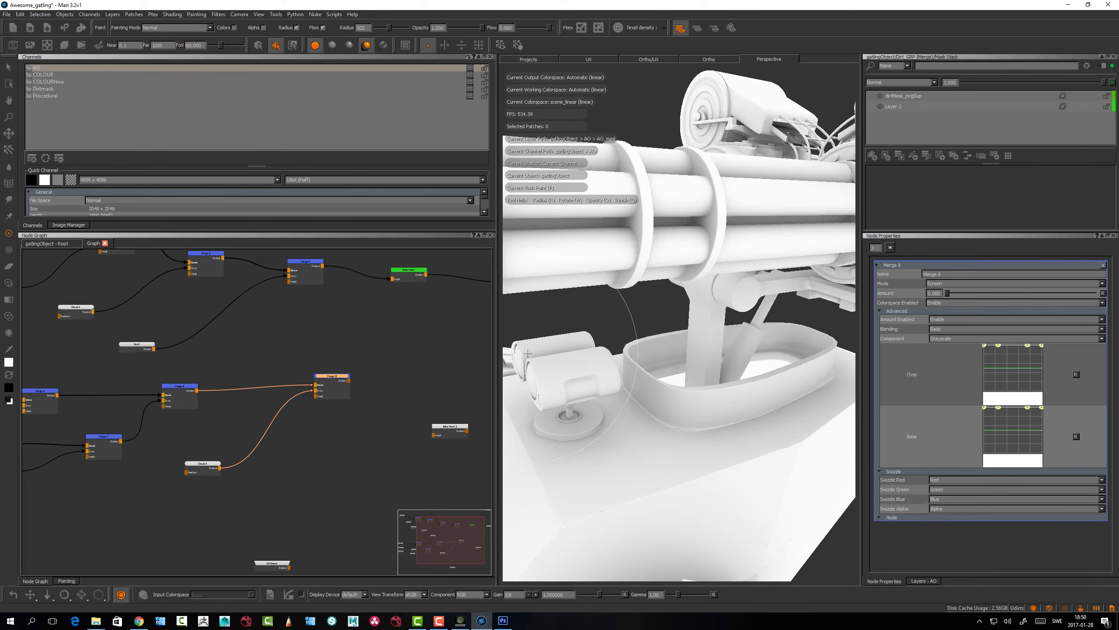
pyautogui.keyDown('alt'); pyautogui.moveTo(665, 307); pyautogui.dragTo(586, 311); pyautogui.keyUp('alt')
pyautogui.click(306, 472)
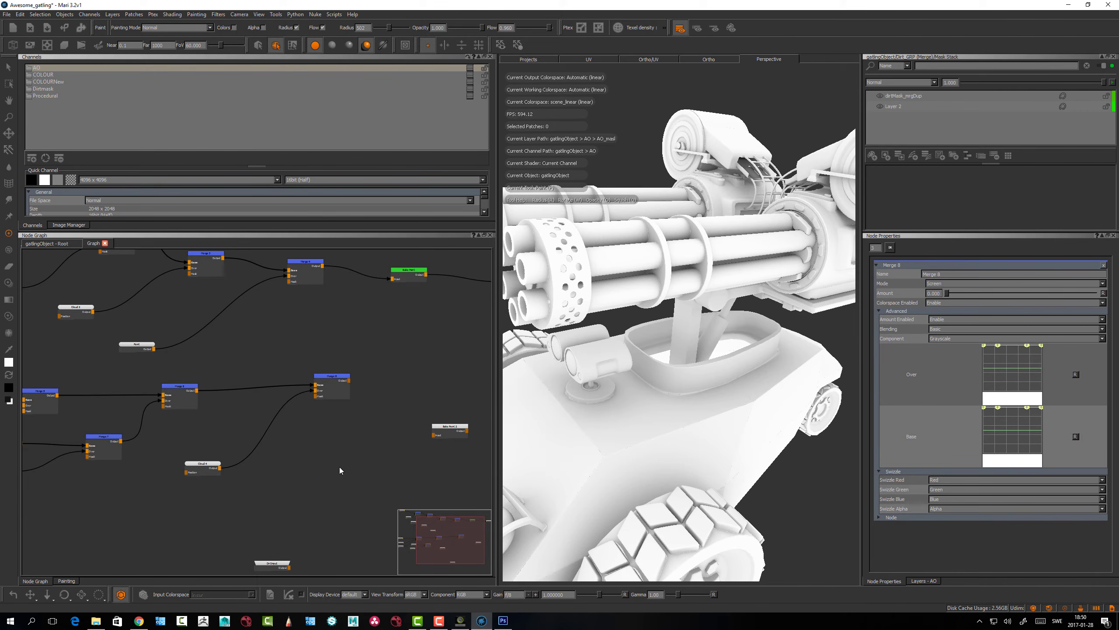
# Locate the unconnected DirtInput node below the lower chain and move it closer to Cloud 4
pyautogui.scroll(-1, 330, 475)
pyautogui.scroll(2, 319, 500)
pyautogui.moveTo(315, 504); pyautogui.dragTo(375, 392, button='middle')
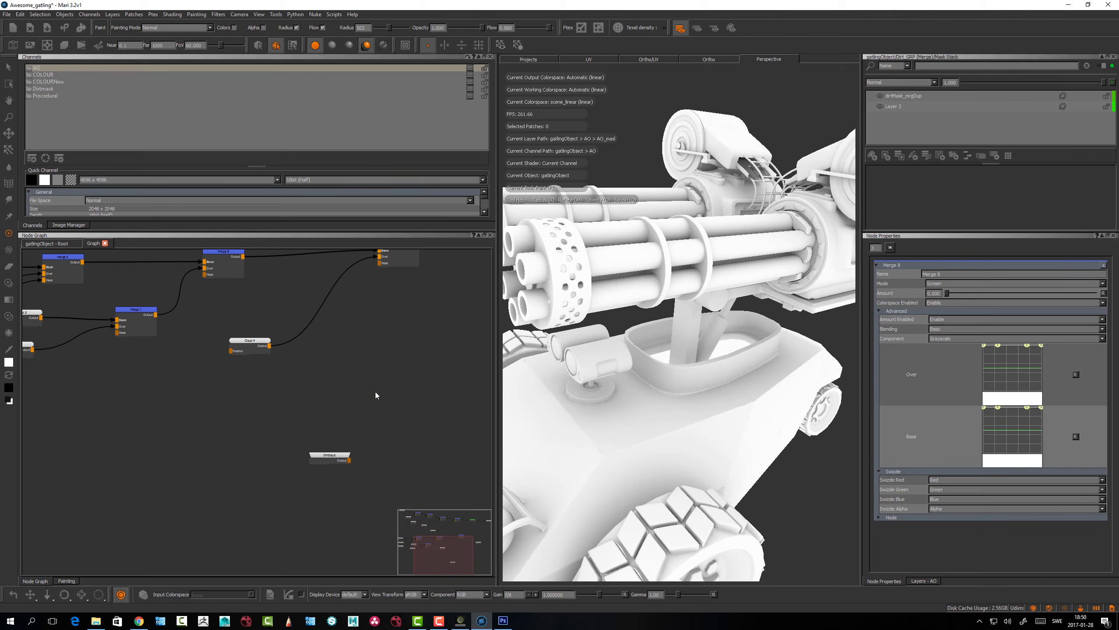
pyautogui.click(330, 456)
pyautogui.scroll(1, 318, 459)
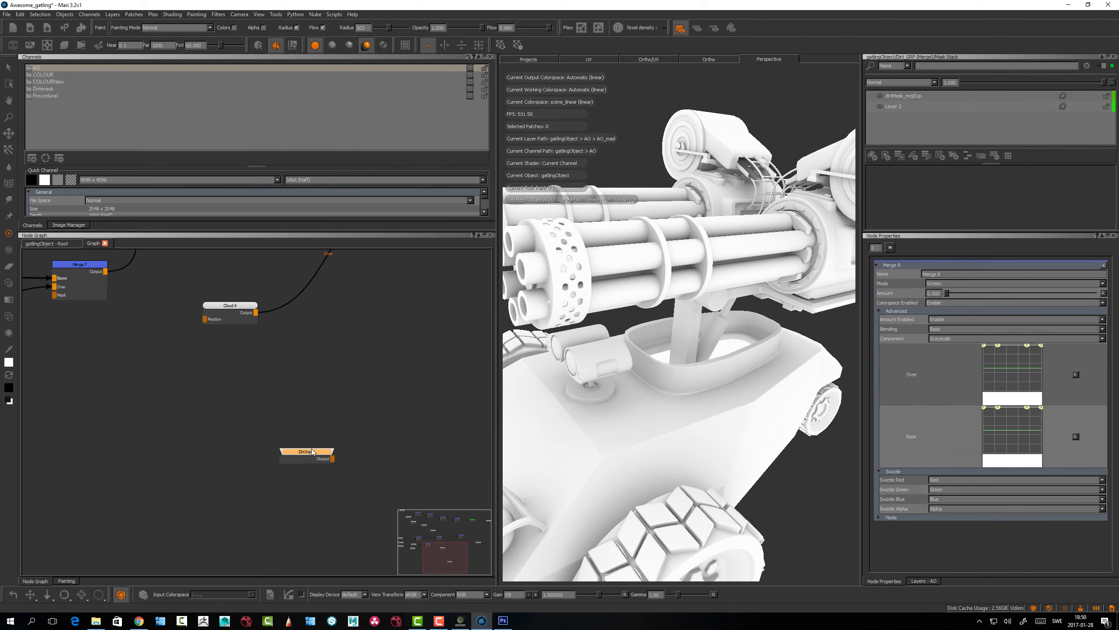
pyautogui.moveTo(312, 452); pyautogui.dragTo(282, 436)
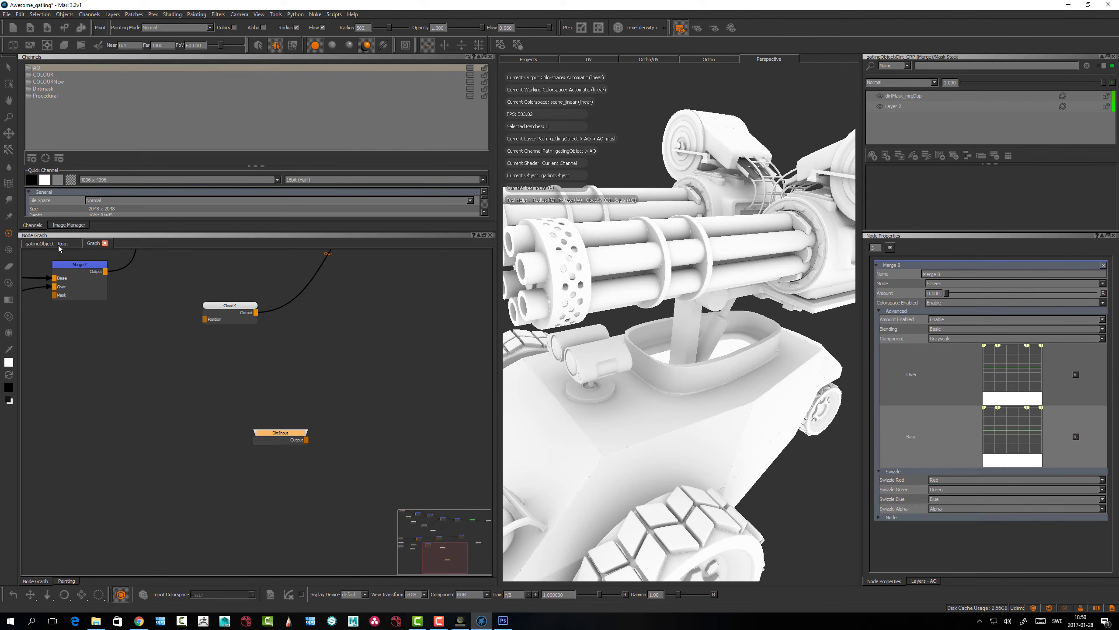
# Return to the gatlingObject root graph and review its layout from the Graph node's DirtInput connection to the Backdrop group
pyautogui.scroll(-6, 291, 441)
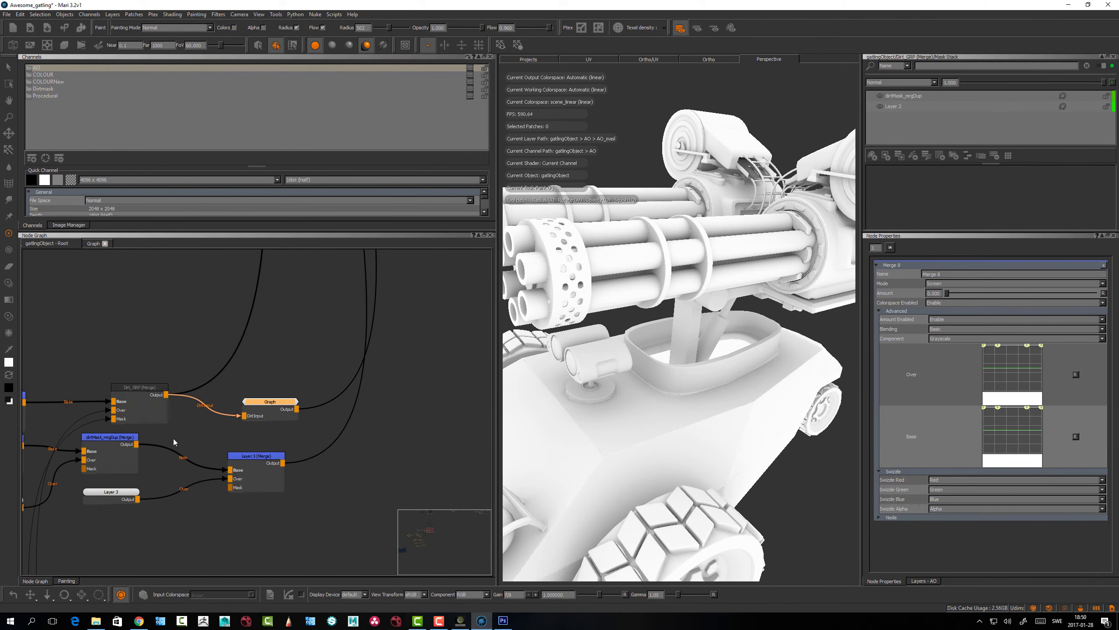
pyautogui.scroll(-3, 293, 443)
pyautogui.moveTo(265, 435); pyautogui.dragTo(467, 369, button='middle')
pyautogui.scroll(2, 369, 408)
pyautogui.moveTo(364, 430); pyautogui.dragTo(285, 500, button='middle')
pyautogui.scroll(3, 308, 463)
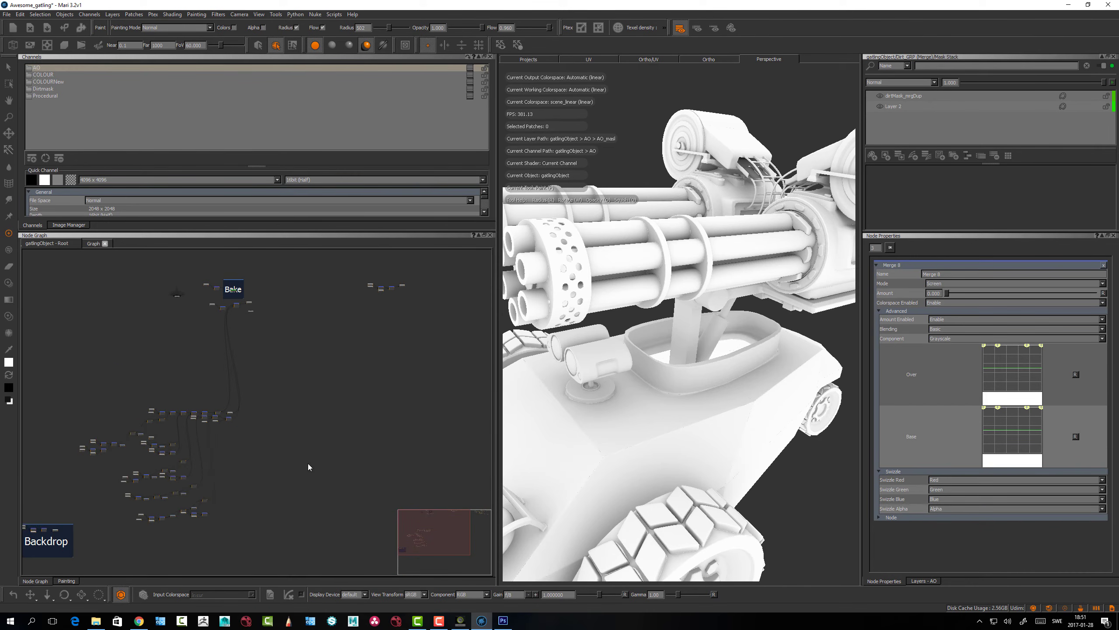
pyautogui.moveTo(308, 464); pyautogui.dragTo(220, 526, button='middle')
pyautogui.moveTo(351, 433); pyautogui.dragTo(365, 396, button='middle')
pyautogui.scroll(3, 196, 459)
pyautogui.scroll(2, 353, 421)
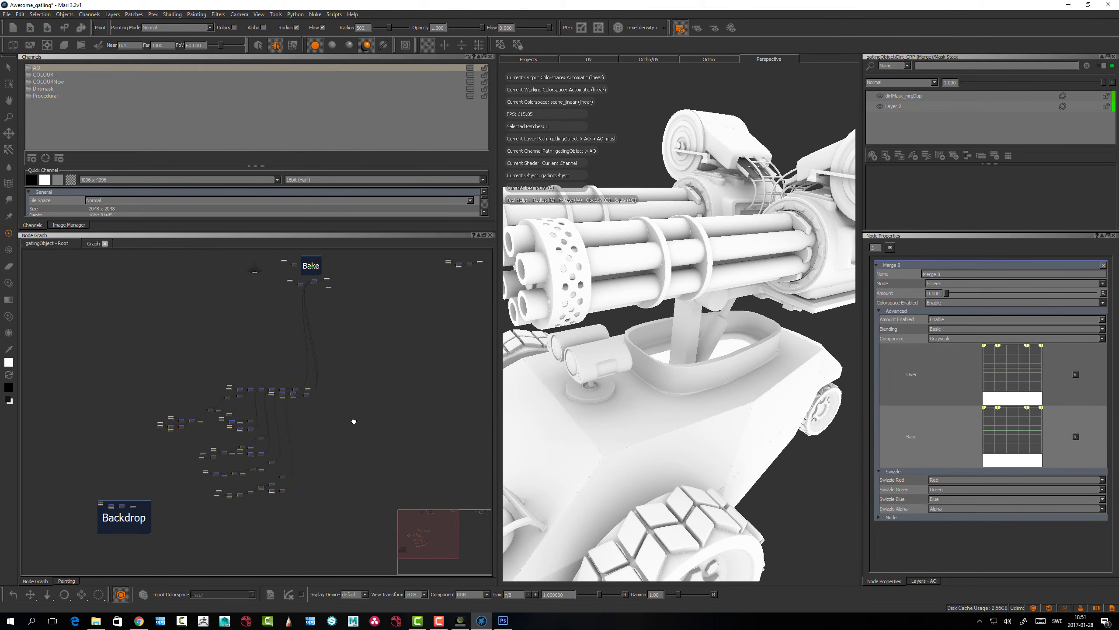
pyautogui.press('f')
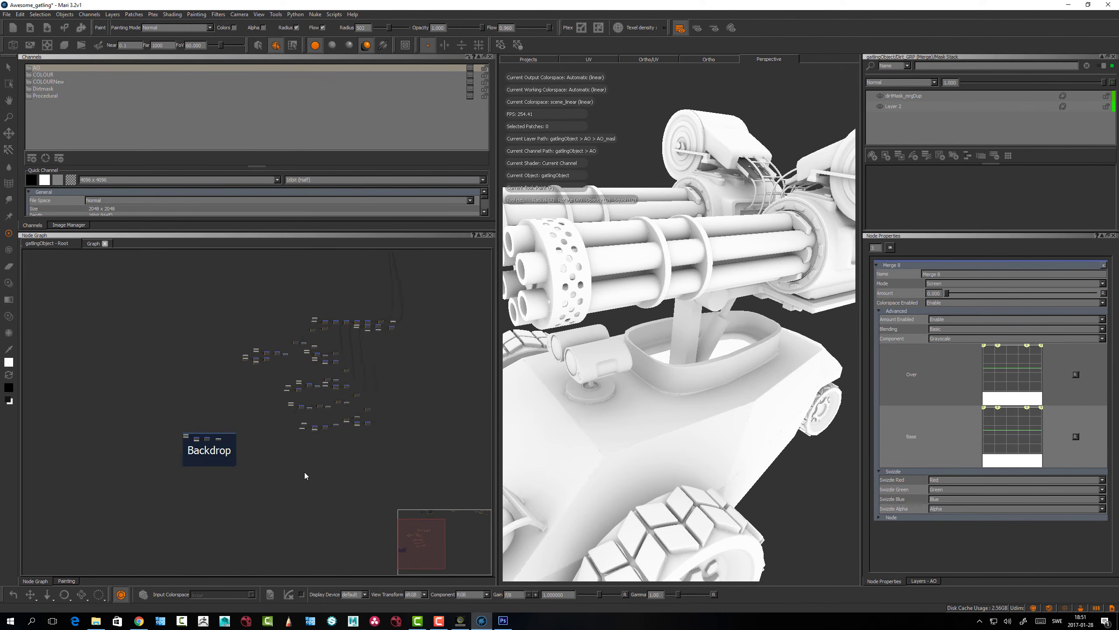
pyautogui.scroll(2, 247, 480)
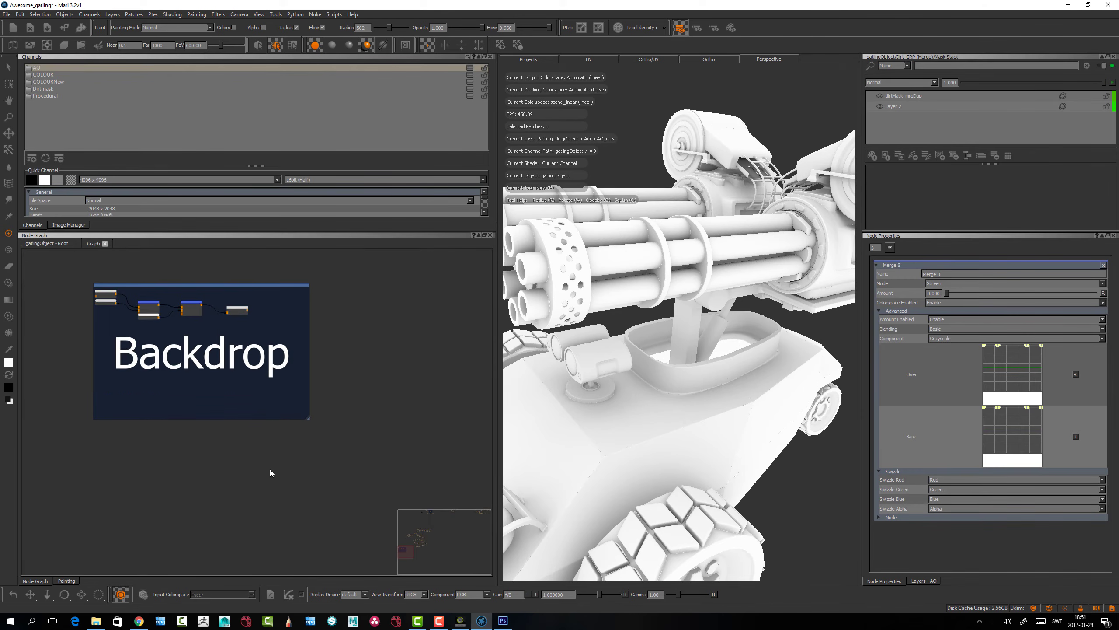
# Widen the Backdrop group slightly and look closely at the AO node inside it
pyautogui.moveTo(307, 417); pyautogui.dragTo(315, 417)
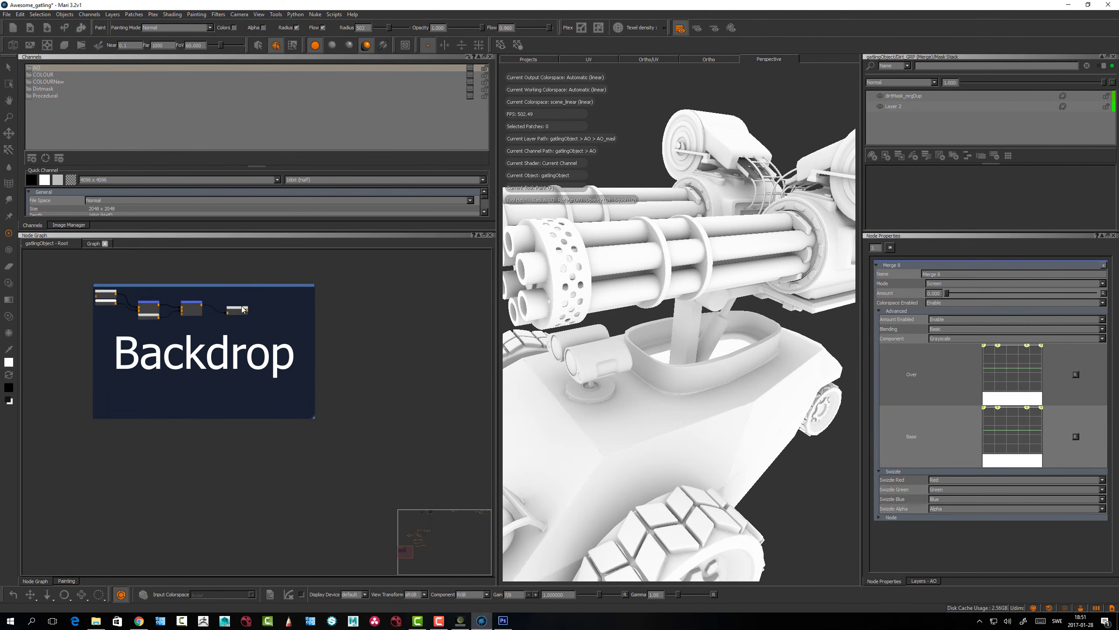
pyautogui.click(242, 308)
pyautogui.press('f')
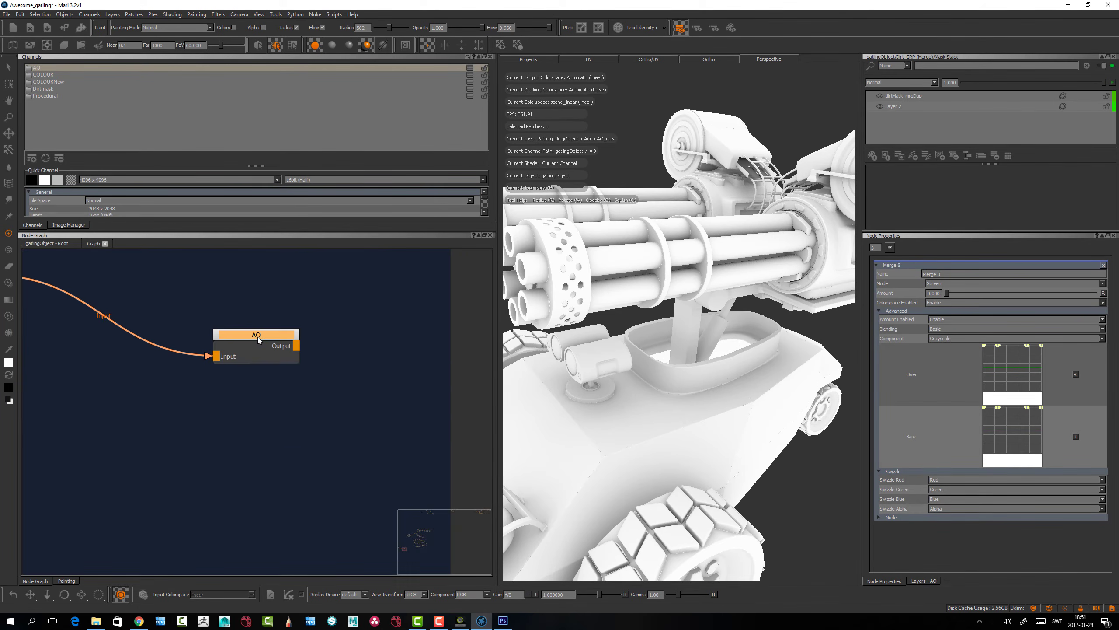
pyautogui.scroll(-5, 345, 425)
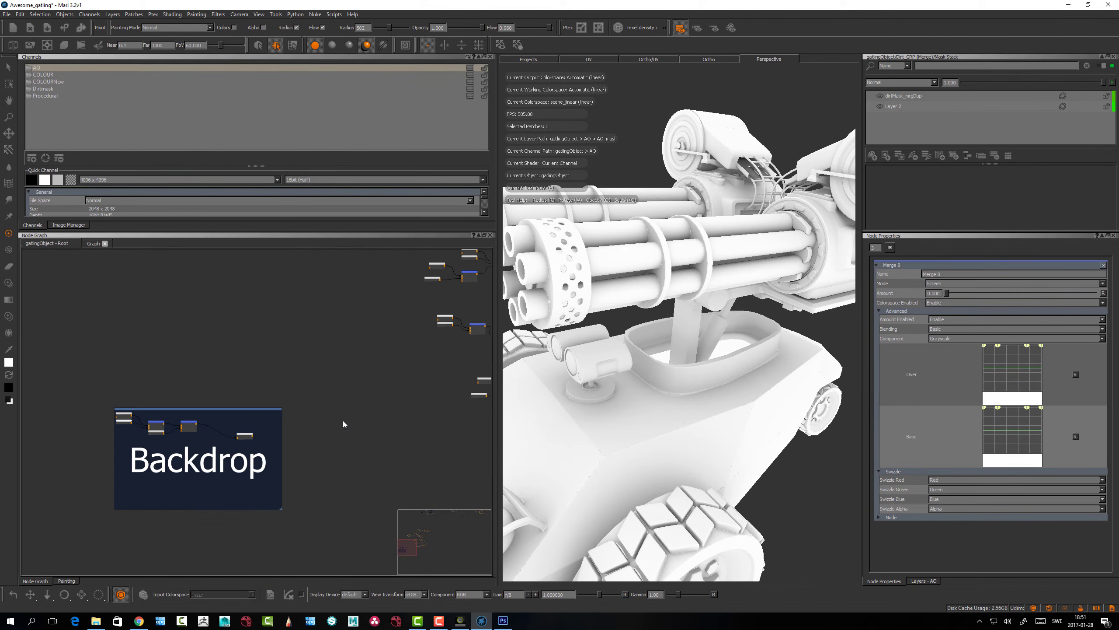
# Paste the copied node into the empty space beside the Backdrop group and create a new Backdrop node near it
pyautogui.hotkey('ctrl', 'v')
pyautogui.press('Tab')
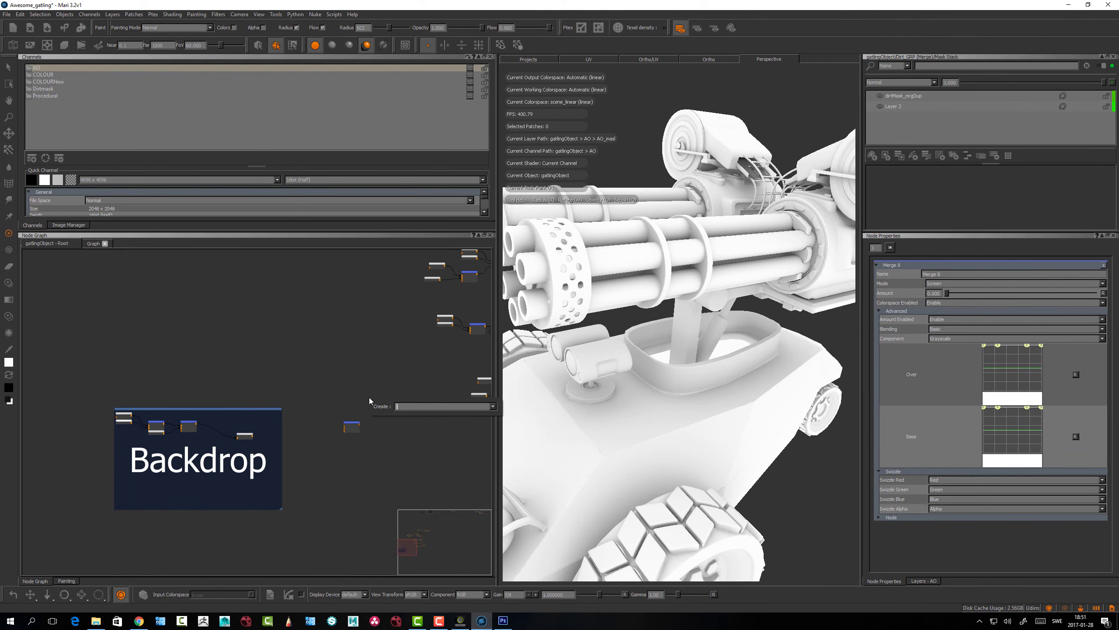
pyautogui.write('bac')
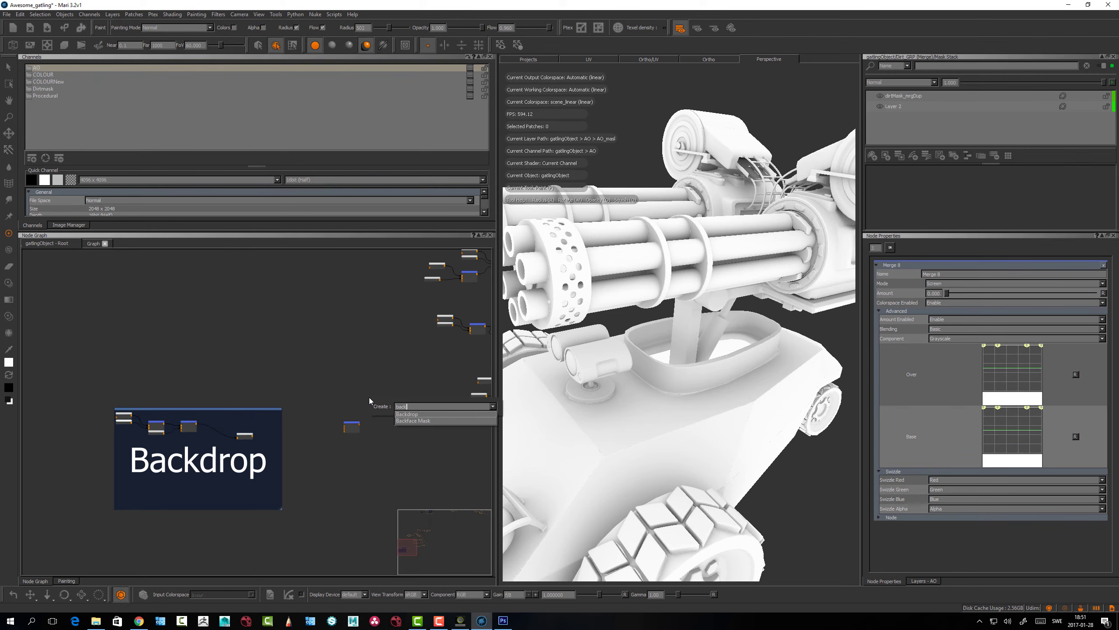
pyautogui.write('k')
pyautogui.press('Return')
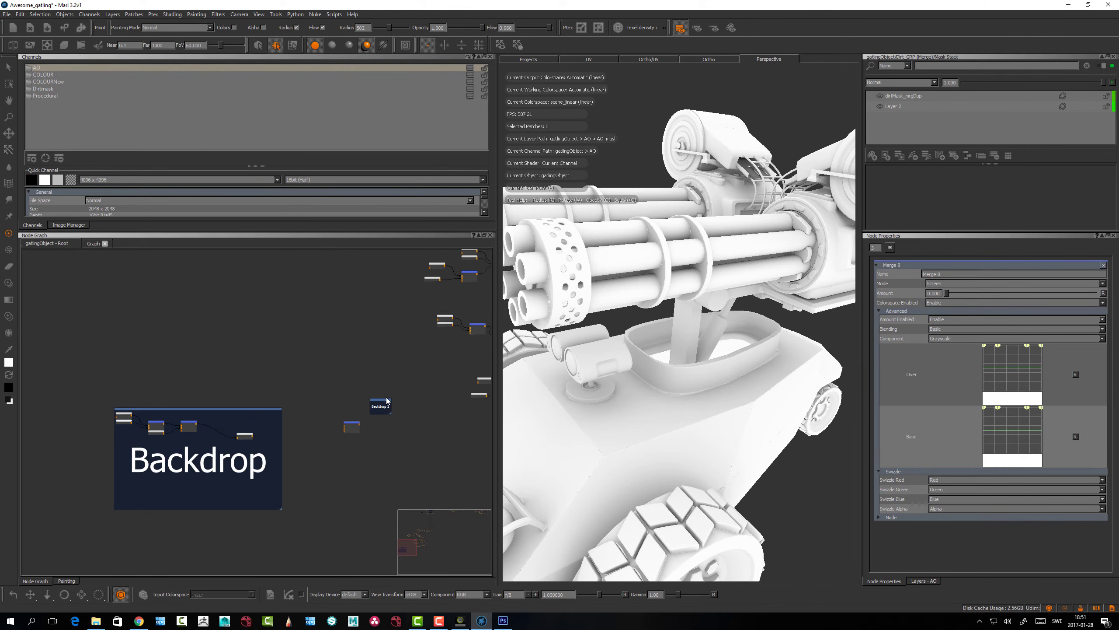
# Enlarge the new Backdrop to enclose the pasted node and move the group above the first Backdrop
pyautogui.moveTo(388, 401); pyautogui.dragTo(386, 451)
pyautogui.click(362, 460)
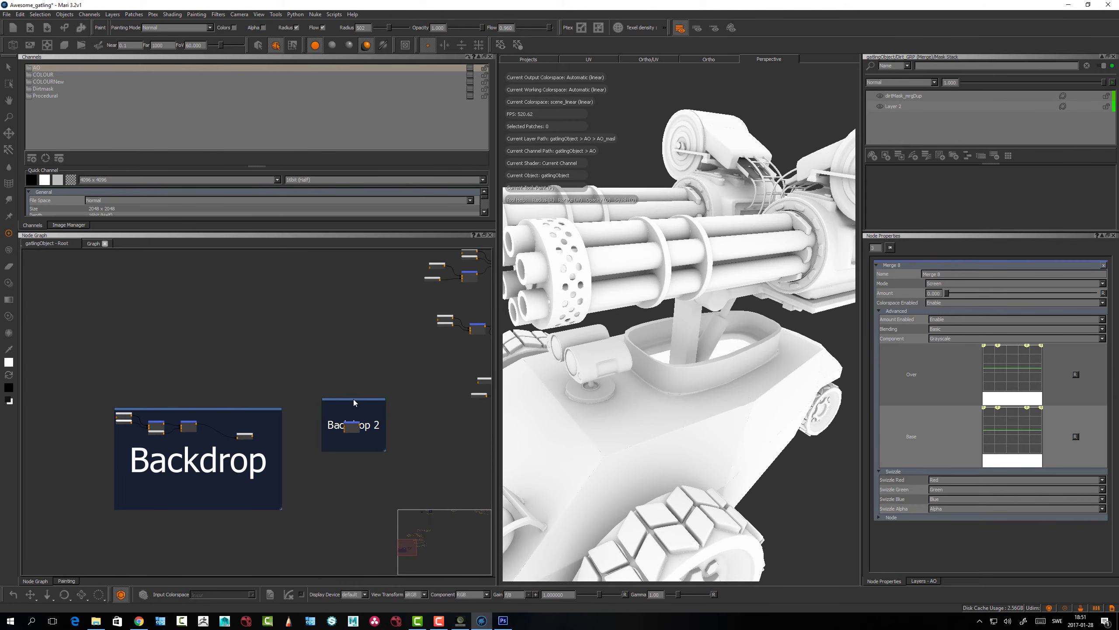
pyautogui.moveTo(354, 402); pyautogui.dragTo(197, 279)
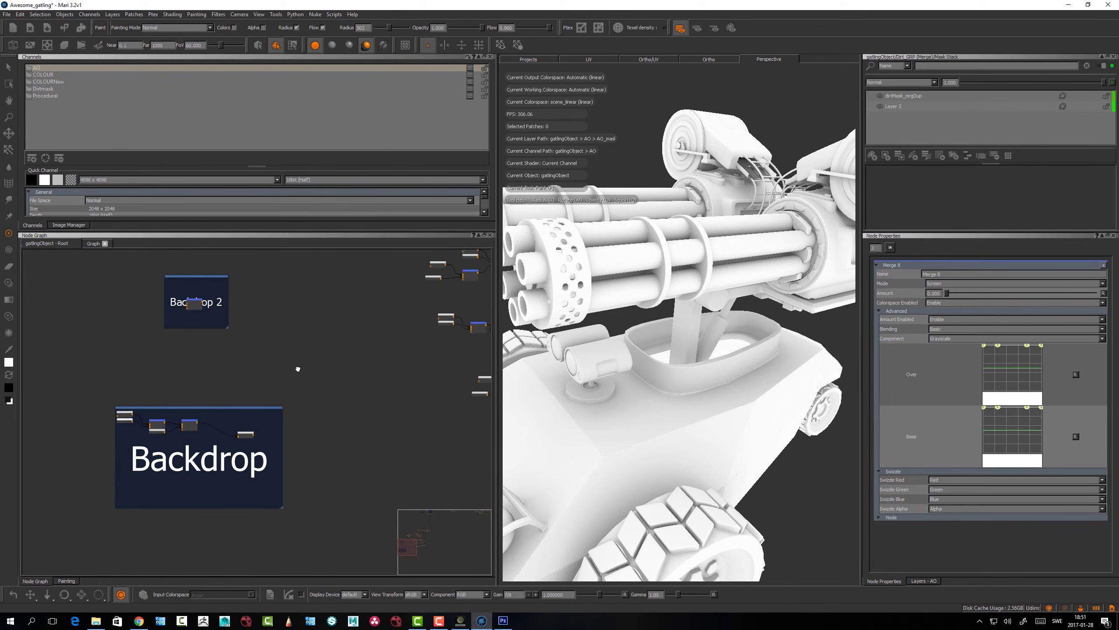
# Rename the first Backdrop group to AO and move the group closer to the node chains
pyautogui.scroll(3, 245, 420)
pyautogui.scroll(-3, 190, 419)
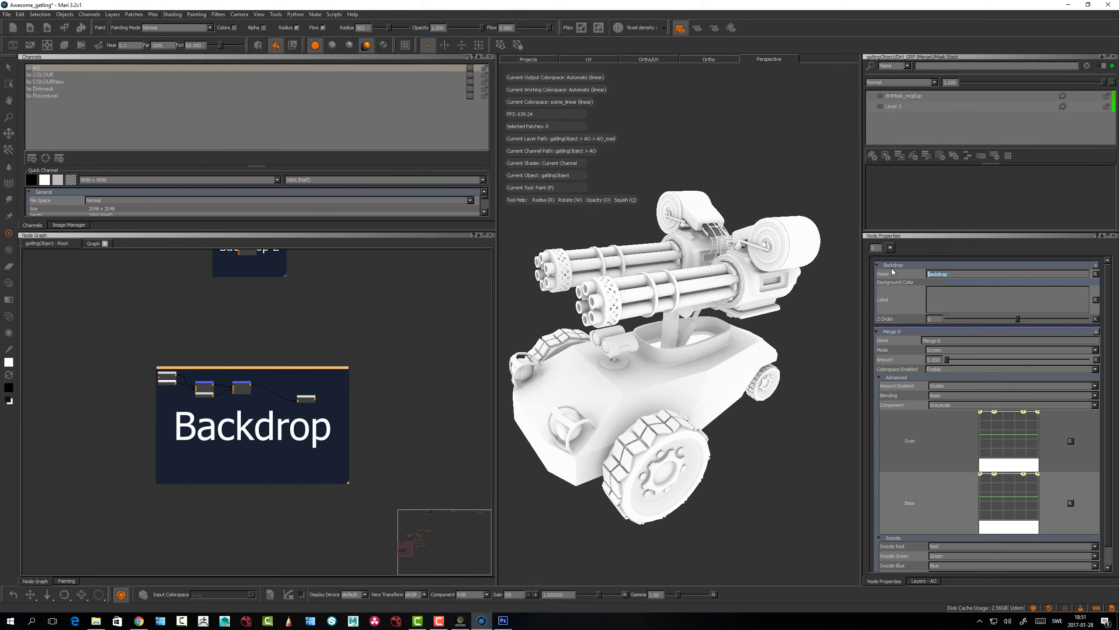
pyautogui.write('AO')
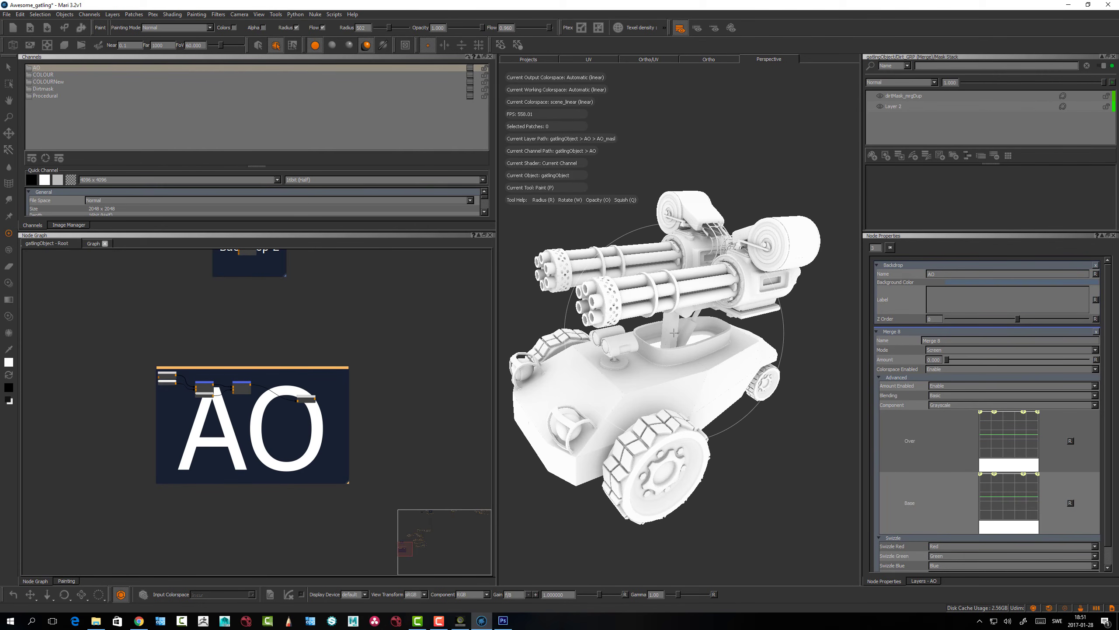
pyautogui.scroll(-2, 247, 388)
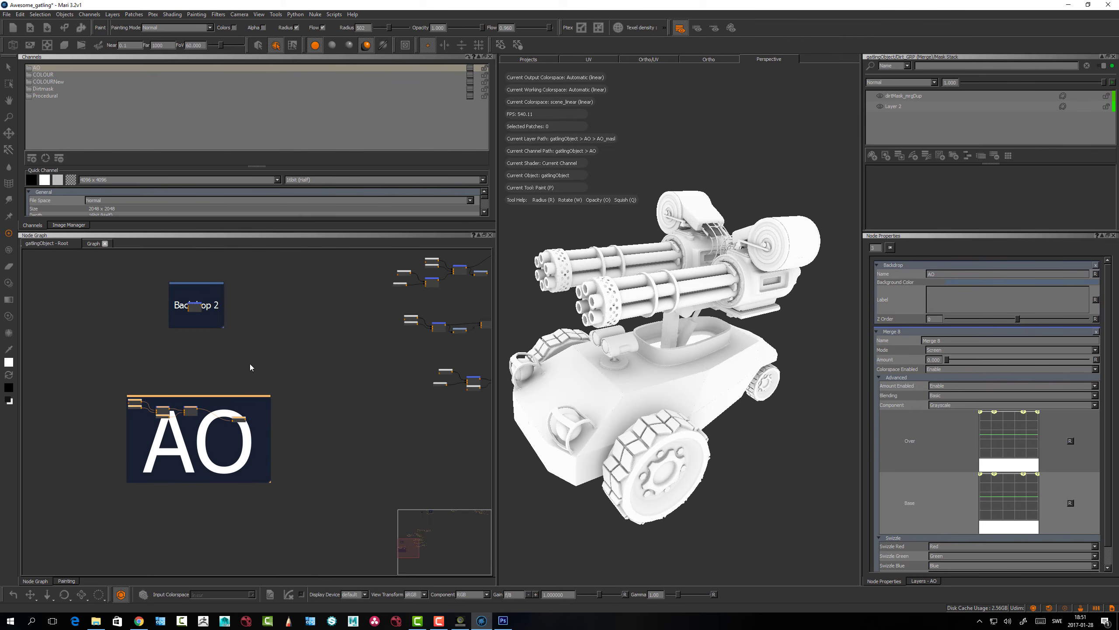
pyautogui.moveTo(245, 402); pyautogui.dragTo(351, 437)
# Find the Graph node at the end of the main chain, shift it slightly away from Dirt_GRP and open its contents
pyautogui.moveTo(425, 400); pyautogui.dragTo(339, 247, button='middle')
pyautogui.keyDown('alt'); pyautogui.moveTo(335, 348); pyautogui.dragTo(445, 344, button='right'); pyautogui.keyUp('alt')
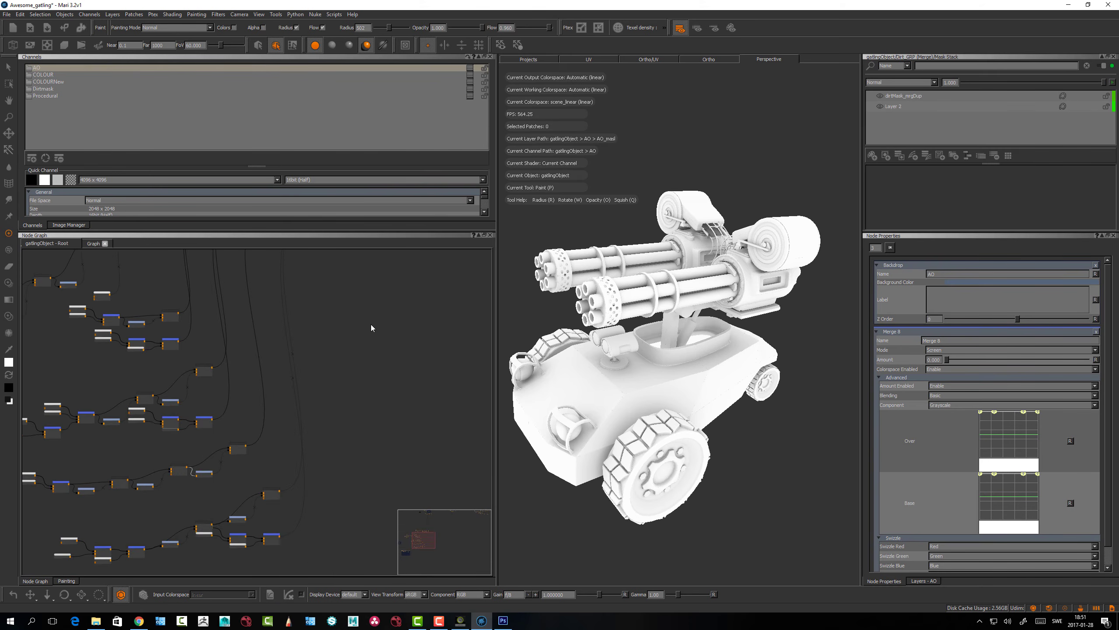
pyautogui.moveTo(372, 328); pyautogui.dragTo(347, 427, button='middle')
pyautogui.keyDown('alt'); pyautogui.moveTo(307, 453); pyautogui.dragTo(520, 436, button='right'); pyautogui.keyUp('alt')
pyautogui.moveTo(375, 443); pyautogui.dragTo(335, 456, button='middle')
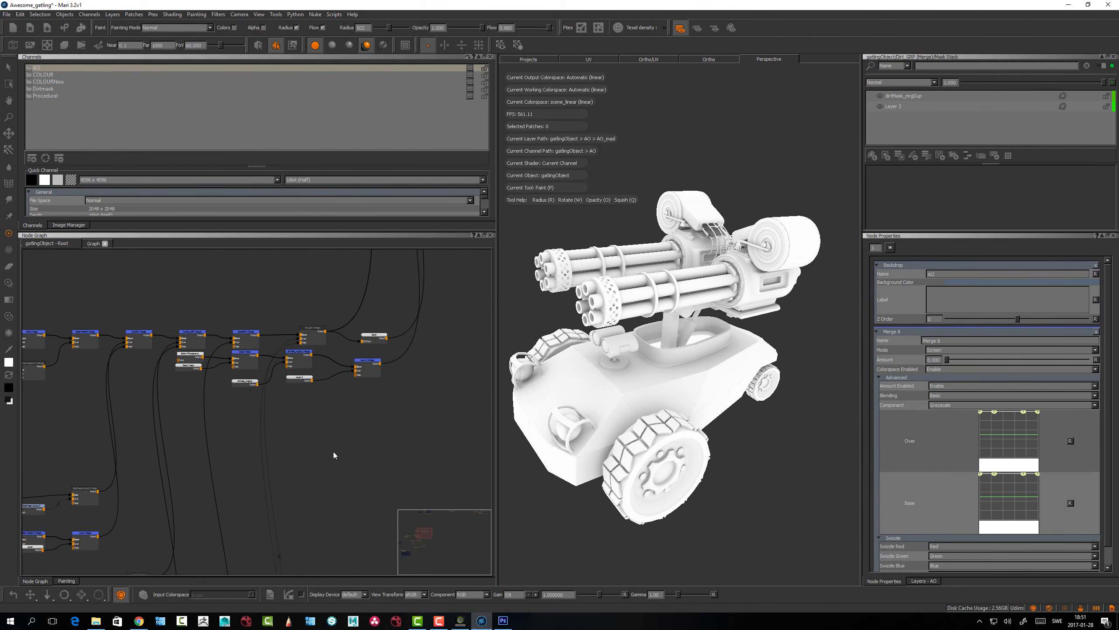
pyautogui.keyDown('alt'); pyautogui.moveTo(328, 445); pyautogui.dragTo(423, 404, button='right'); pyautogui.keyUp('alt')
pyautogui.moveTo(332, 411); pyautogui.dragTo(315, 455, button='middle')
pyautogui.moveTo(384, 329); pyautogui.dragTo(405, 329)
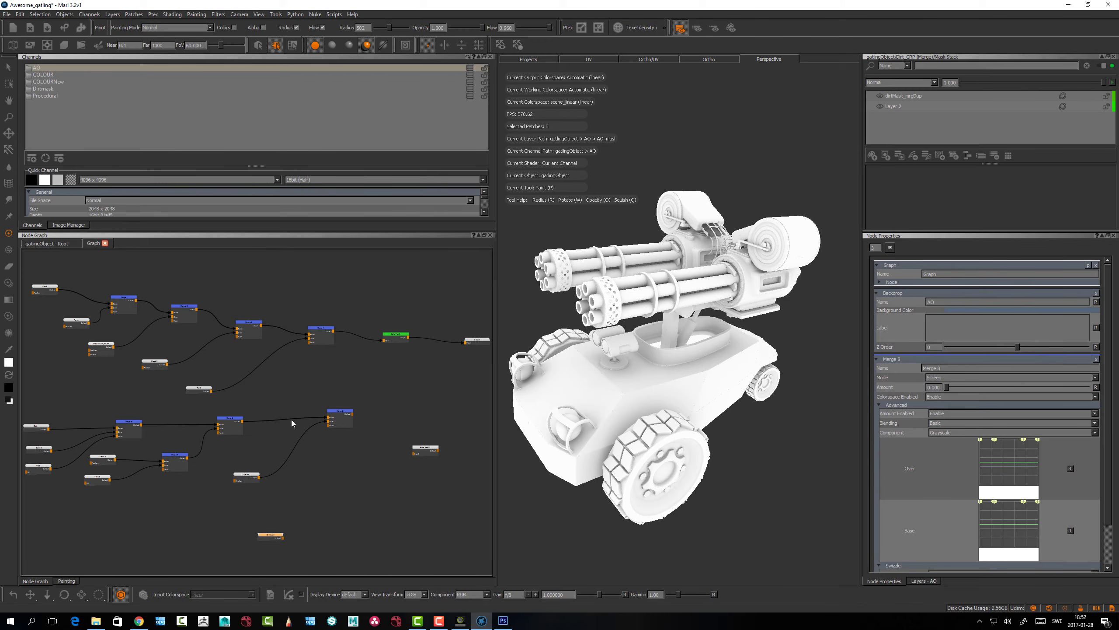
pyautogui.moveTo(291, 423); pyautogui.dragTo(283, 393, button='middle')
# Compare the root graph with the Graph node's contents, and nudge the DirtInput node below Cloud 4
pyautogui.click(53, 245)
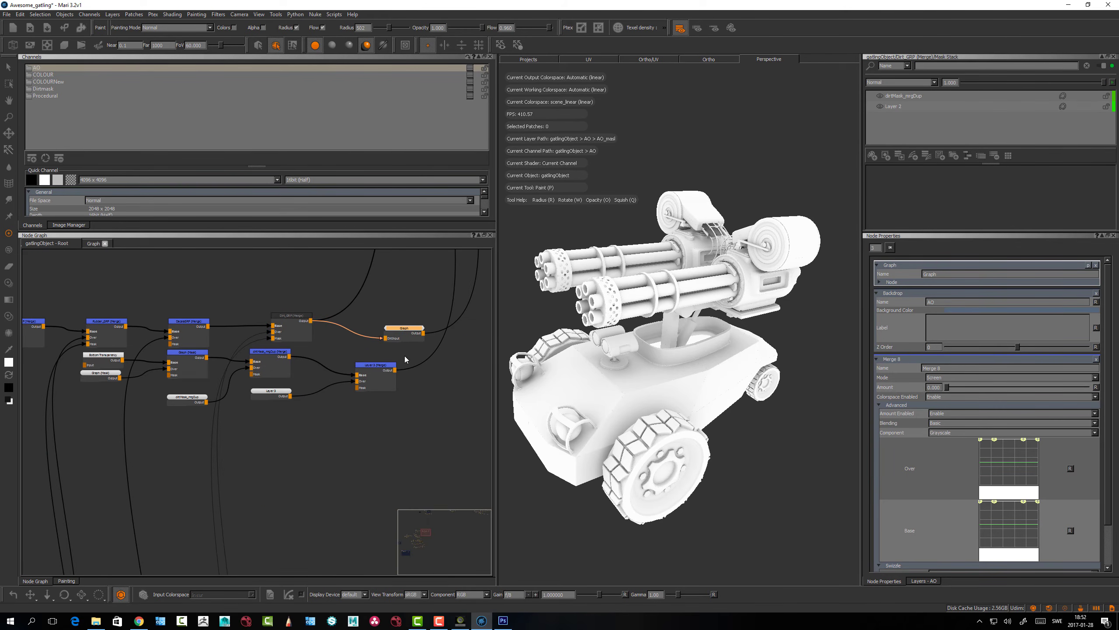
pyautogui.click(94, 243)
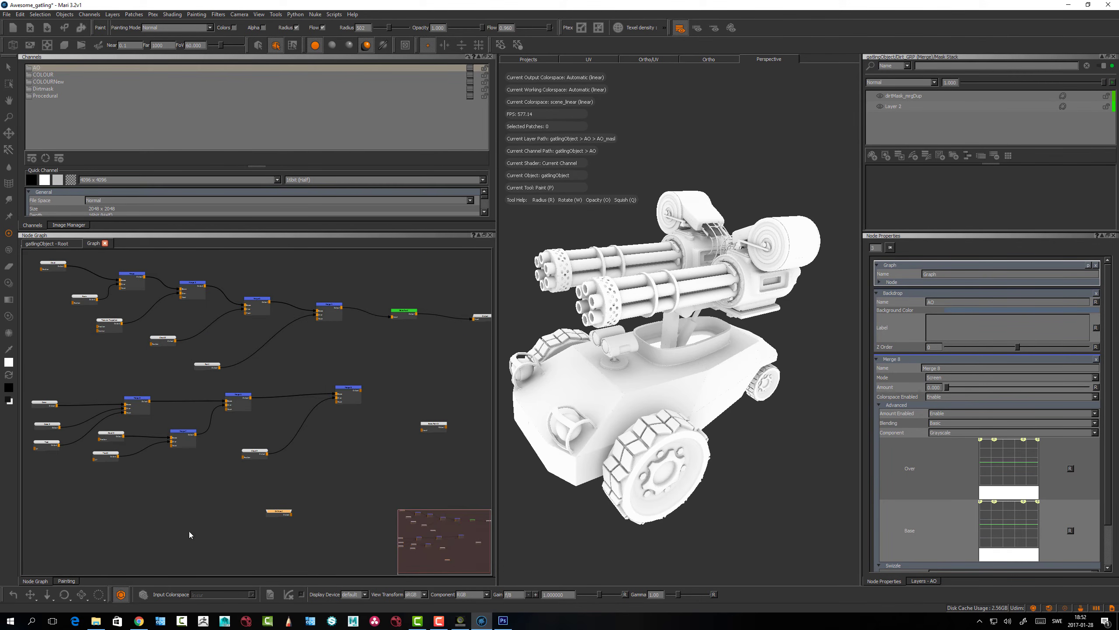
pyautogui.moveTo(189, 534); pyautogui.dragTo(179, 366, button='middle')
pyautogui.scroll(5, 257, 391)
pyautogui.moveTo(397, 366); pyautogui.dragTo(365, 492, button='middle')
pyautogui.scroll(2, 310, 442)
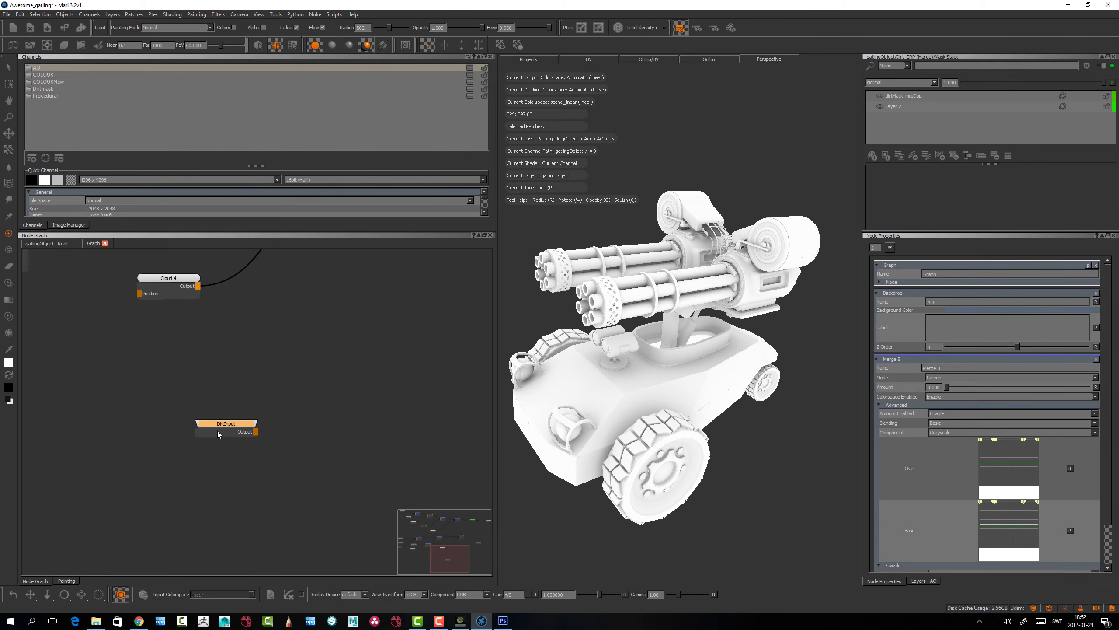
pyautogui.moveTo(245, 417); pyautogui.dragTo(246, 413)
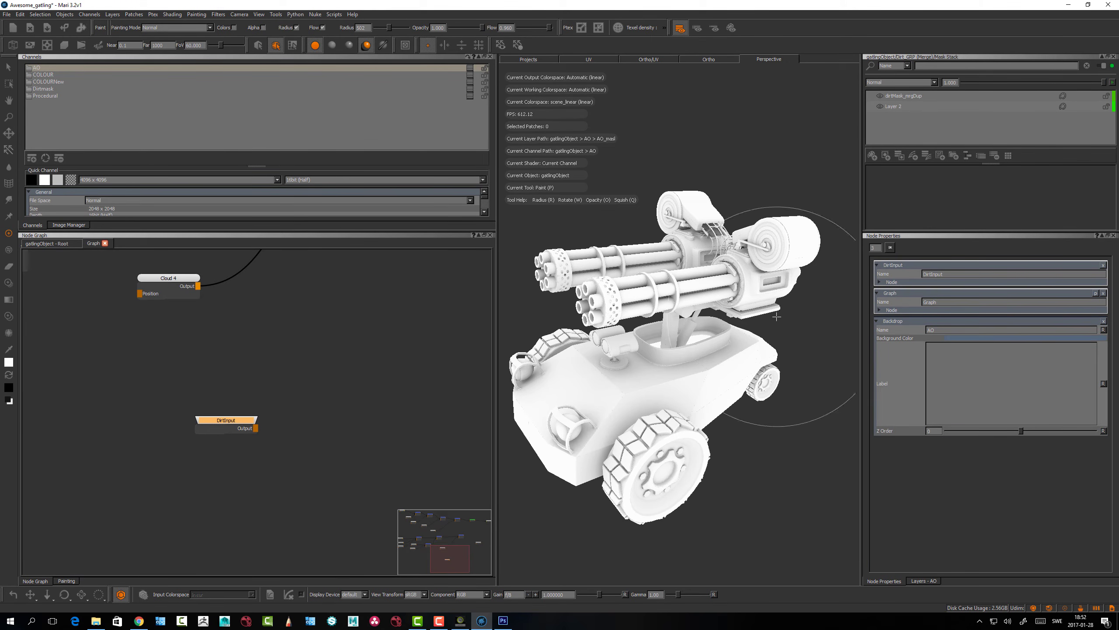
pyautogui.moveTo(209, 424); pyautogui.dragTo(201, 422)
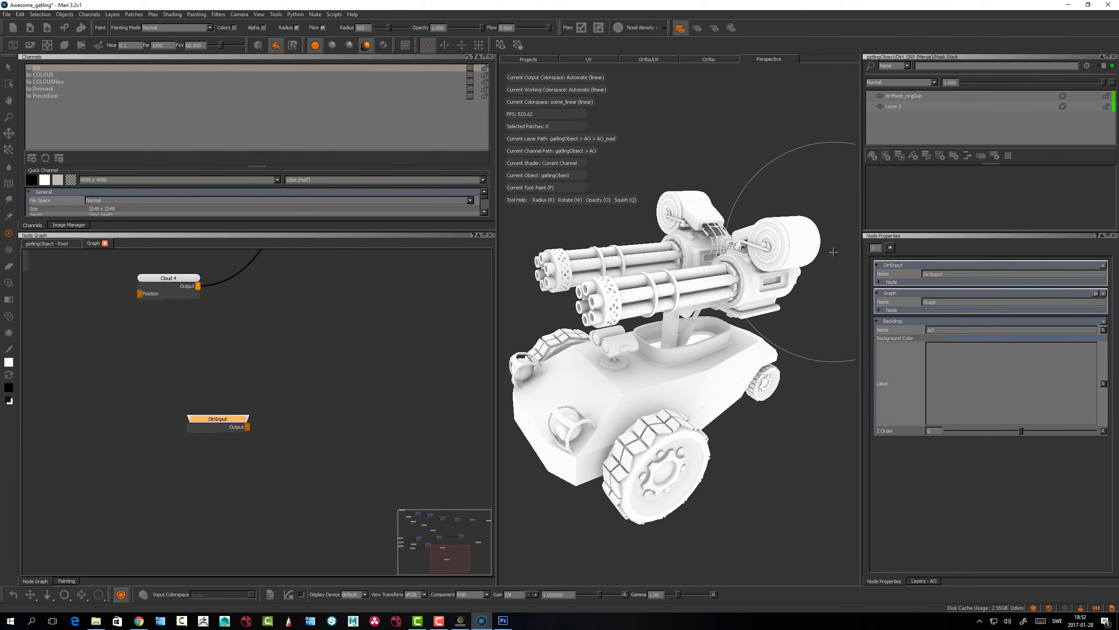
# Rename the DirtInput node to NAALA and check the input name on the Graph node in the root graph
pyautogui.moveTo(954, 275); pyautogui.dragTo(917, 272)
pyautogui.write('NAALA')
pyautogui.press('Return')
pyautogui.click(56, 243)
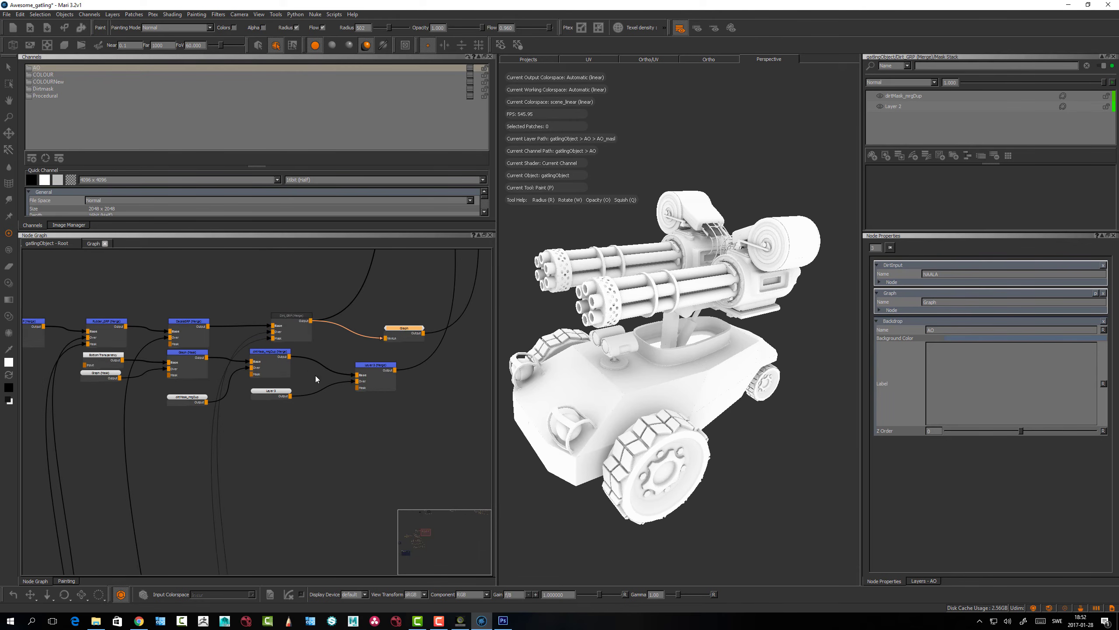
pyautogui.scroll(3, 341, 429)
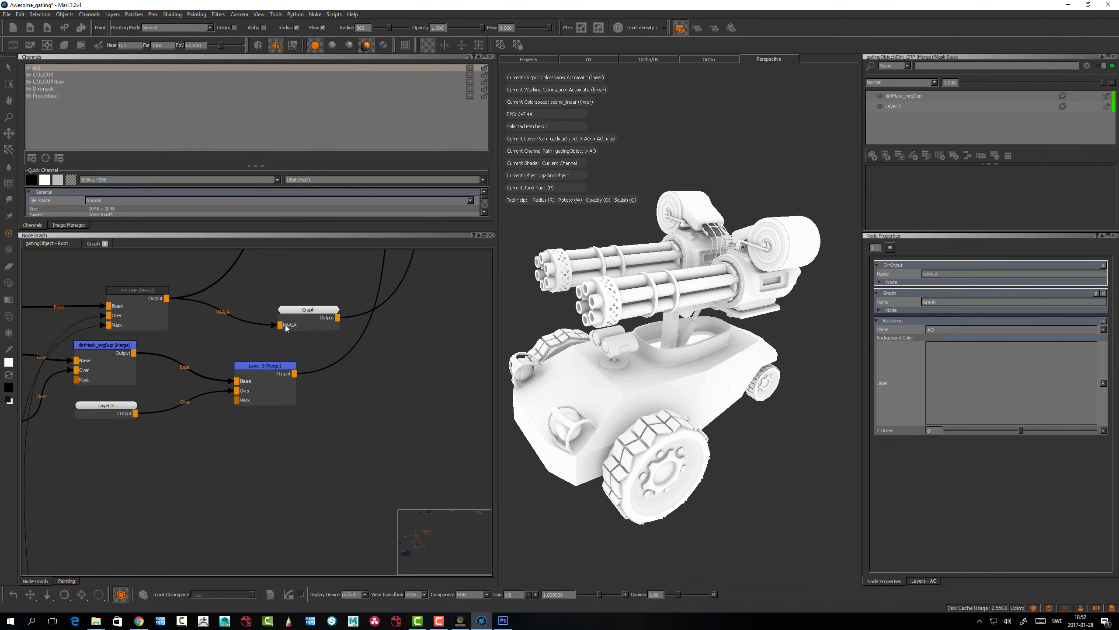
# Detach the Graph node from Dirt_GRP and move it to the empty space below the node chains
pyautogui.moveTo(289, 328); pyautogui.dragTo(337, 520)
pyautogui.scroll(-6, 337, 520)
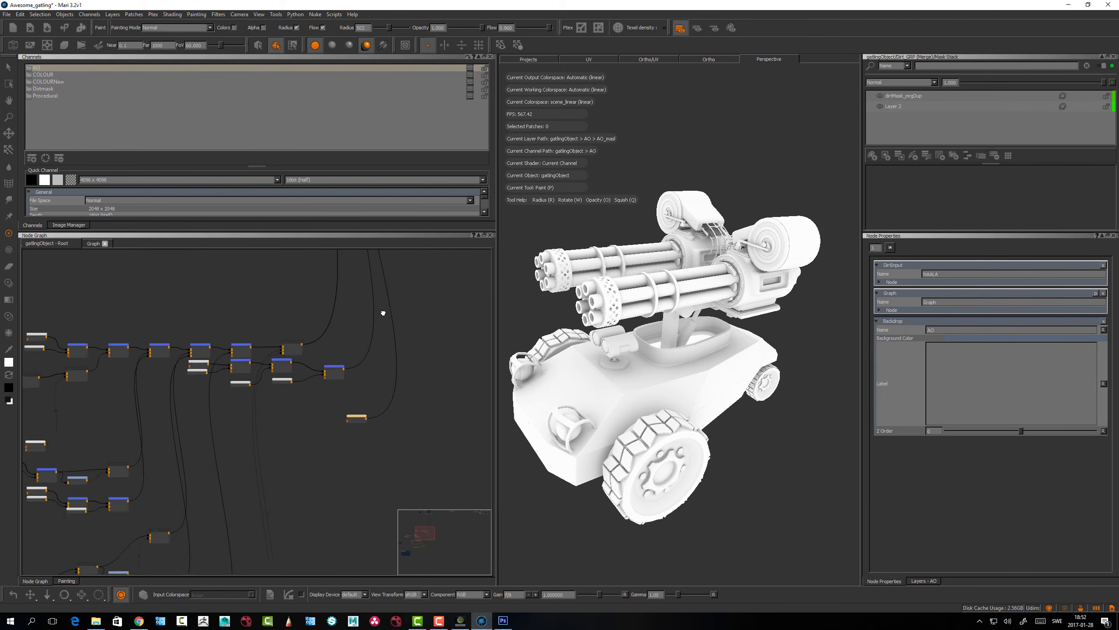
pyautogui.moveTo(362, 543); pyautogui.dragTo(389, 308, button='middle')
pyautogui.moveTo(388, 308); pyautogui.dragTo(334, 493)
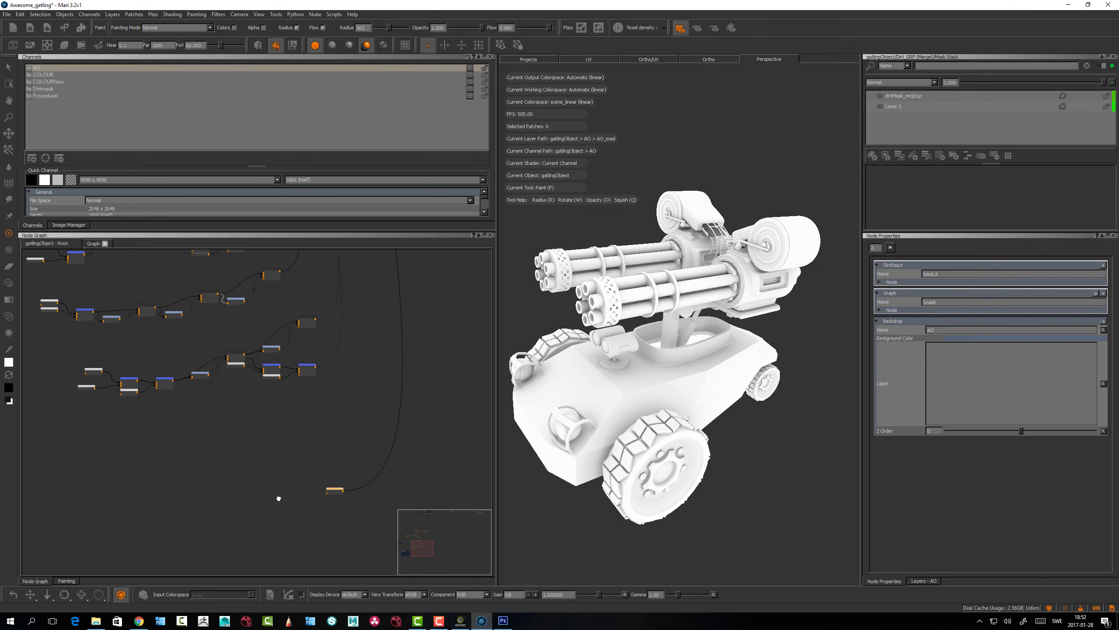
# Move the AO backdrop group with its nodes next to the relocated Graph node
pyautogui.scroll(-1, 178, 447)
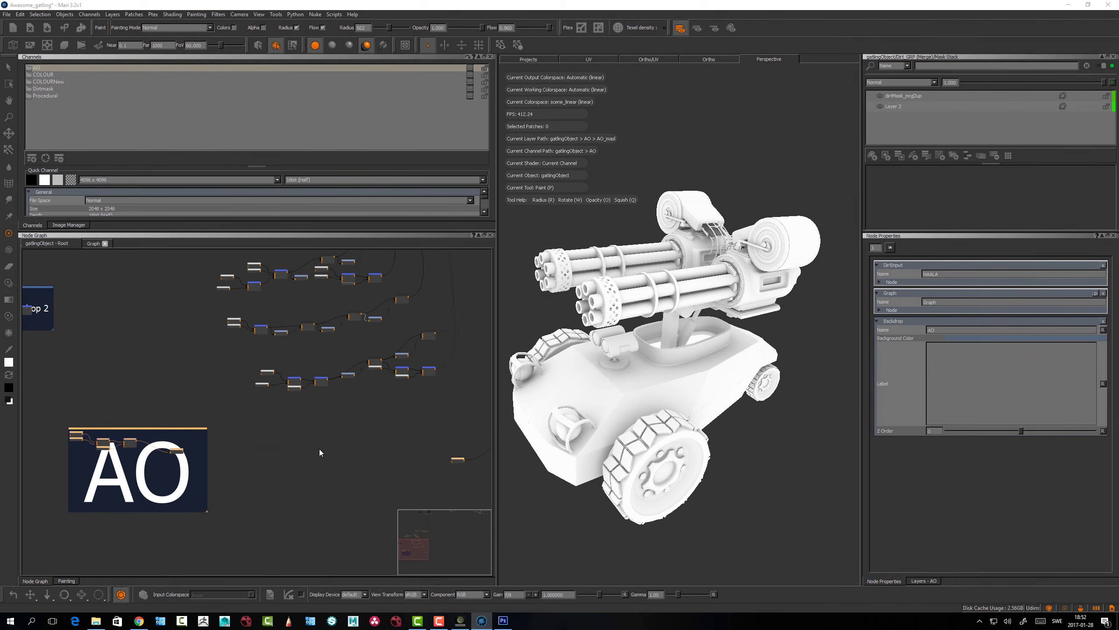
pyautogui.moveTo(185, 436); pyautogui.dragTo(438, 443)
pyautogui.moveTo(435, 438); pyautogui.dragTo(278, 355, button='middle')
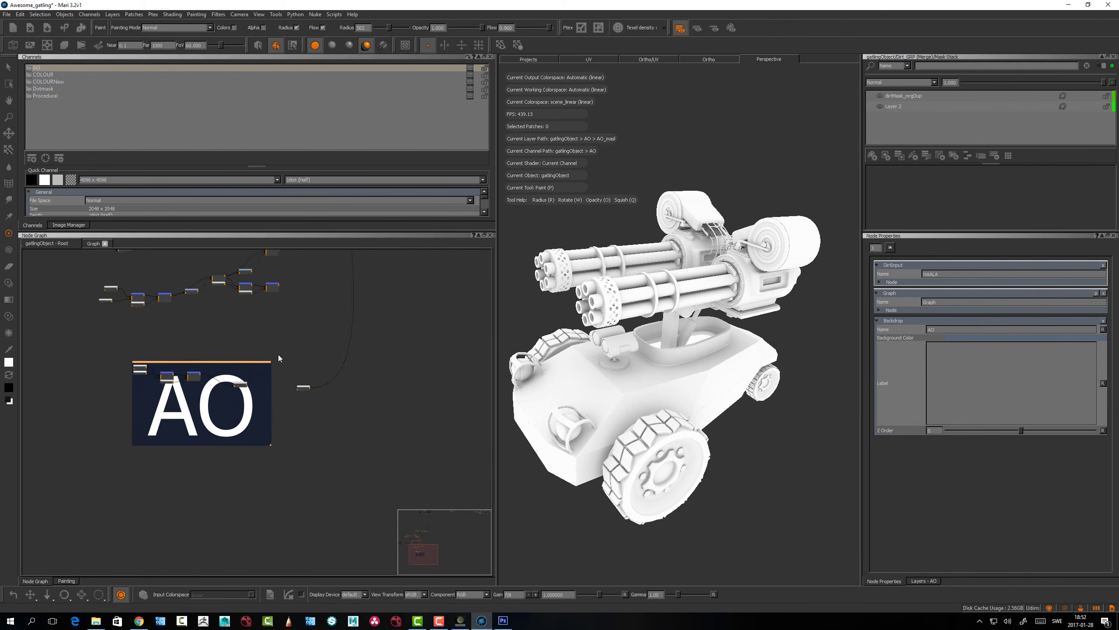
# Connect the AO node's Output to the Graph node's NAALA input
pyautogui.scroll(5, 282, 362)
pyautogui.click(187, 381)
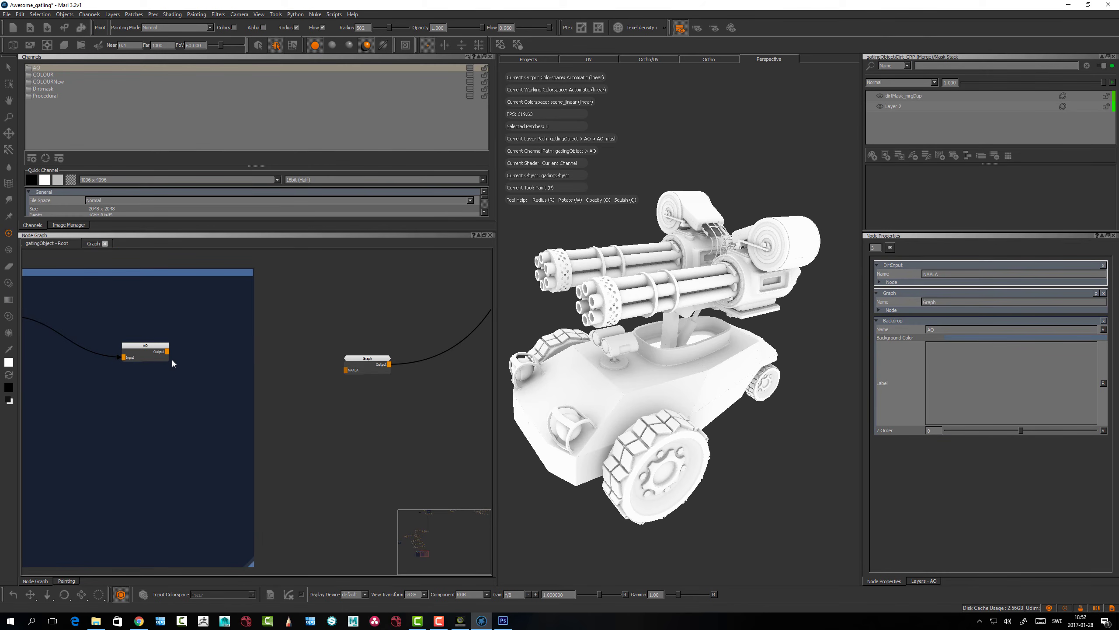
pyautogui.moveTo(168, 351); pyautogui.dragTo(362, 361)
pyautogui.click(364, 399)
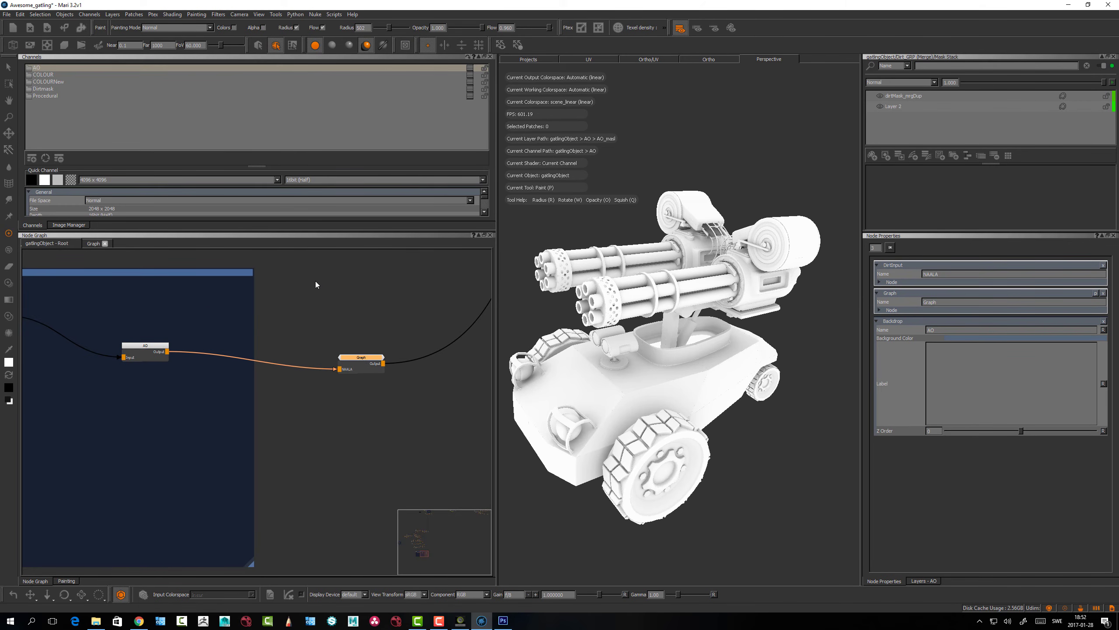
pyautogui.click(331, 300)
# Inside the Graph node, move the NAALA node farther left and display its output on the model
pyautogui.click(93, 243)
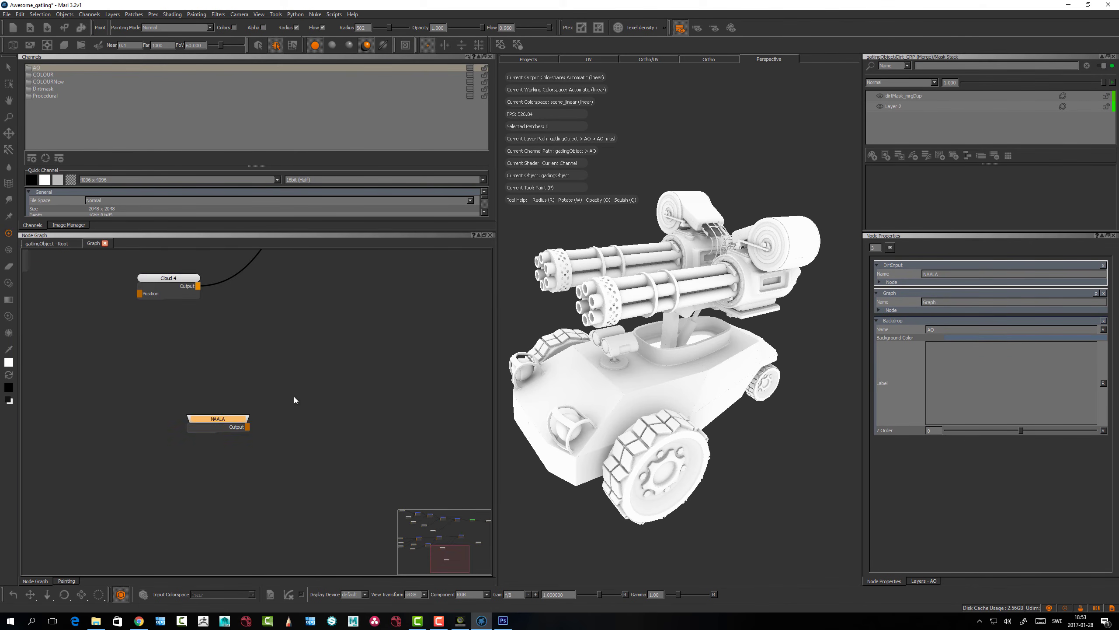
pyautogui.click(189, 422)
pyautogui.moveTo(189, 424); pyautogui.dragTo(142, 428)
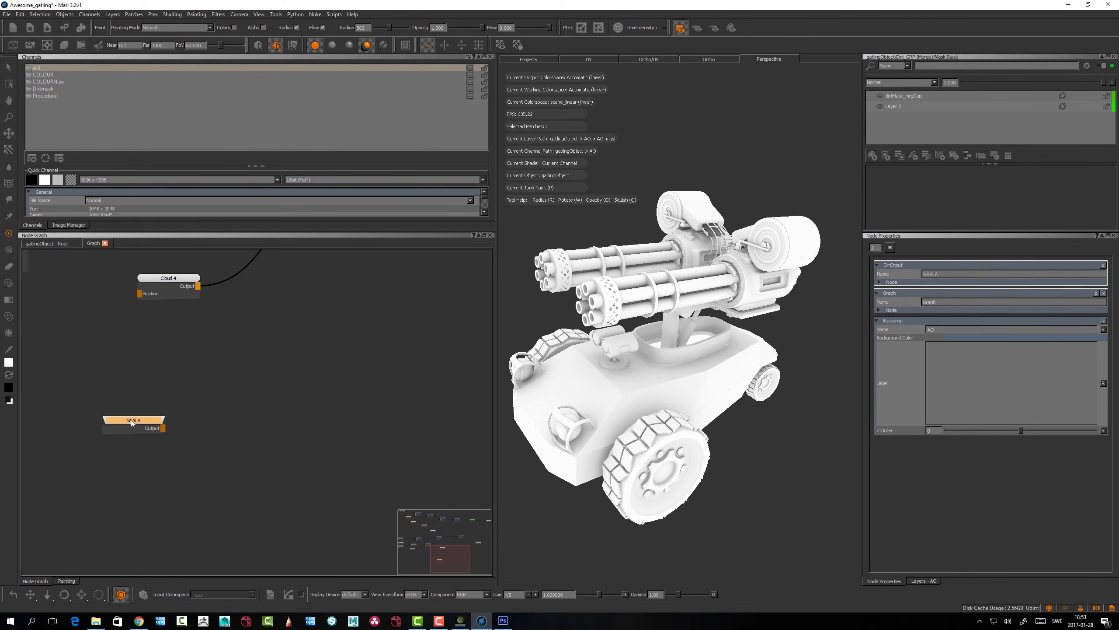
pyautogui.moveTo(131, 420); pyautogui.dragTo(133, 420)
pyautogui.press('1')
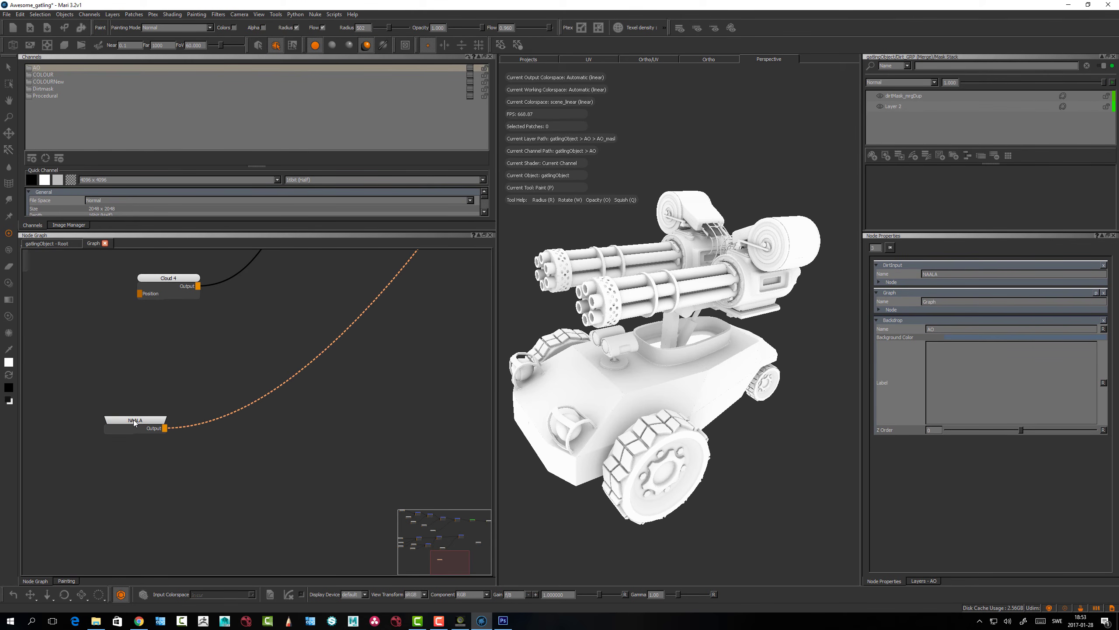
pyautogui.moveTo(612, 408)
pyautogui.keyDown('alt'); pyautogui.mouseDown()
pyautogui.moveTo(627, 410)
pyautogui.moveTo(624, 421)
pyautogui.mouseUp(); pyautogui.keyUp('alt')
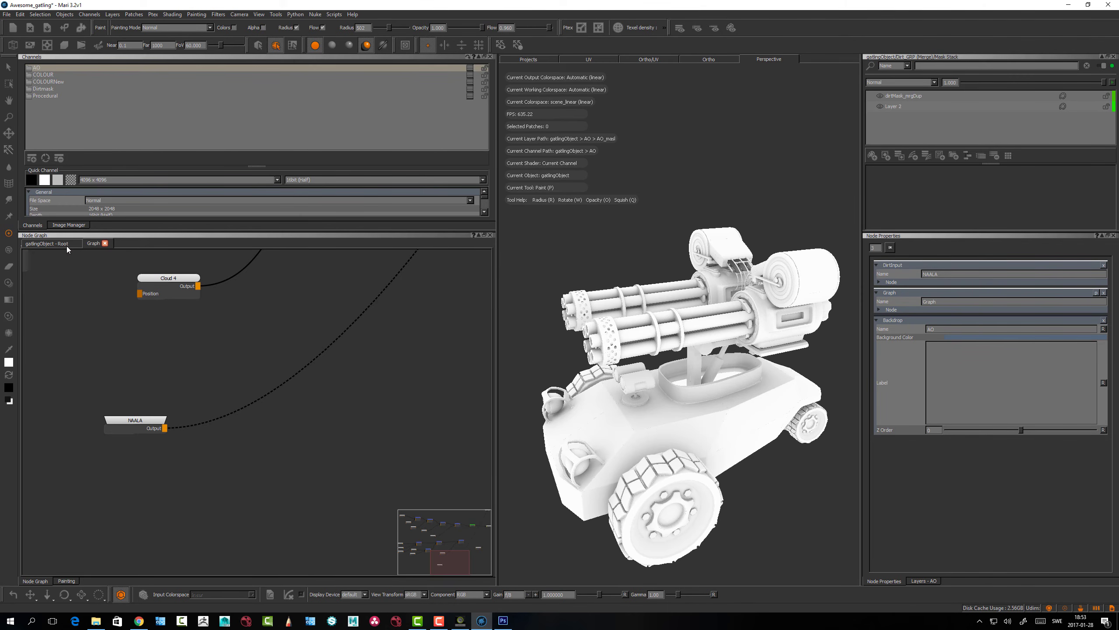
# Shift the NAALA node slightly to make room and create a Brightness Lookup node beside its output
pyautogui.scroll(-7, 288, 405)
pyautogui.moveTo(293, 419); pyautogui.dragTo(259, 464, button='middle')
pyautogui.scroll(4, 276, 446)
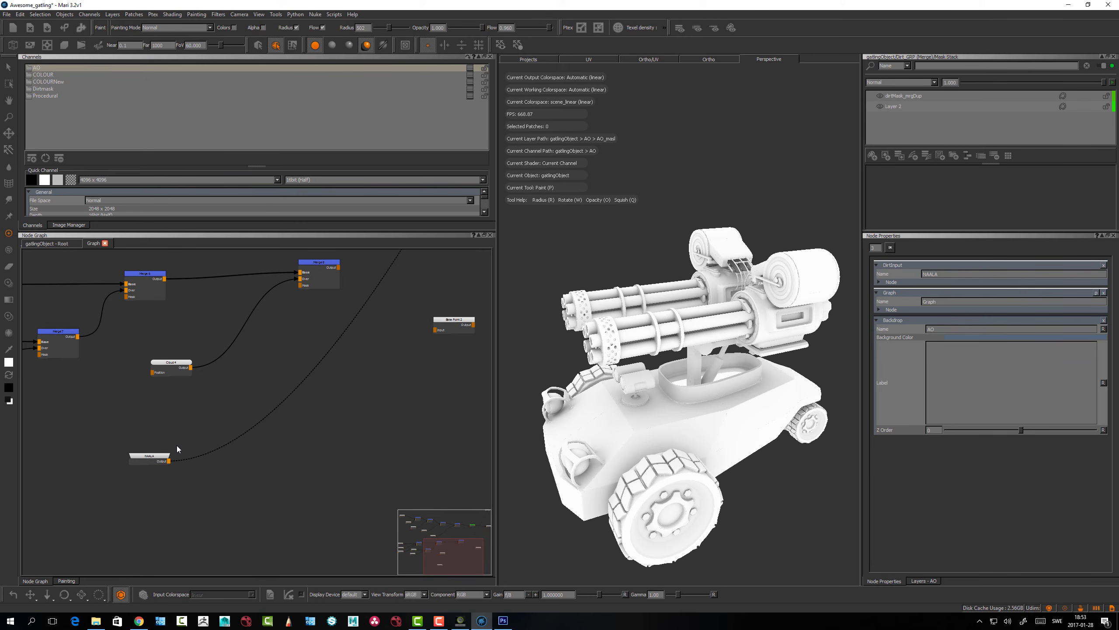
pyautogui.moveTo(161, 458); pyautogui.dragTo(145, 456)
pyautogui.press('Tab')
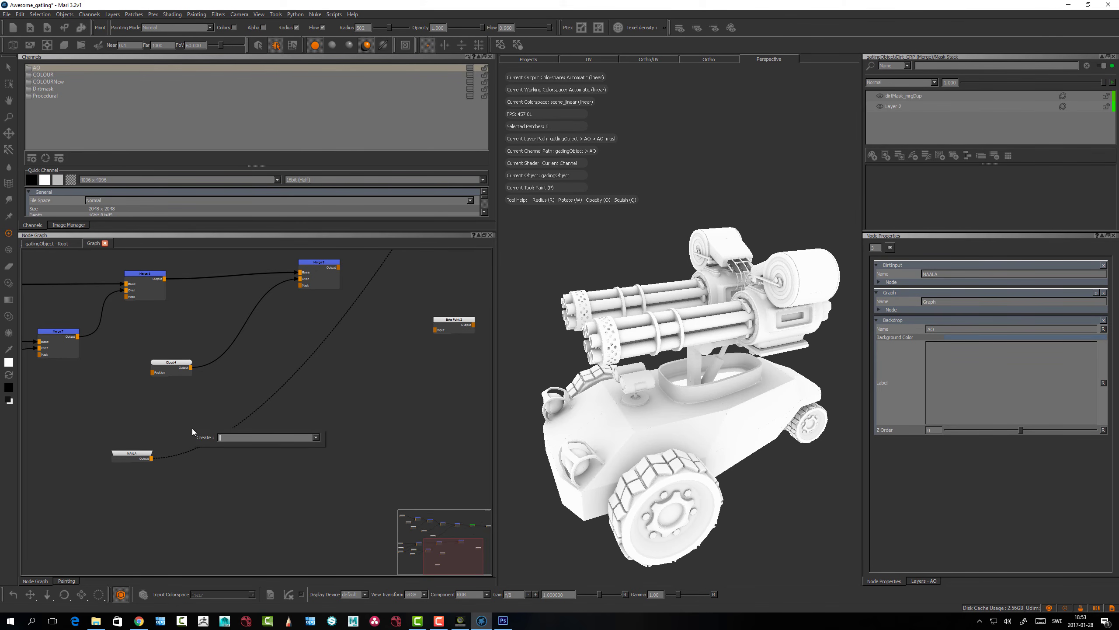
pyautogui.write('Brightness')
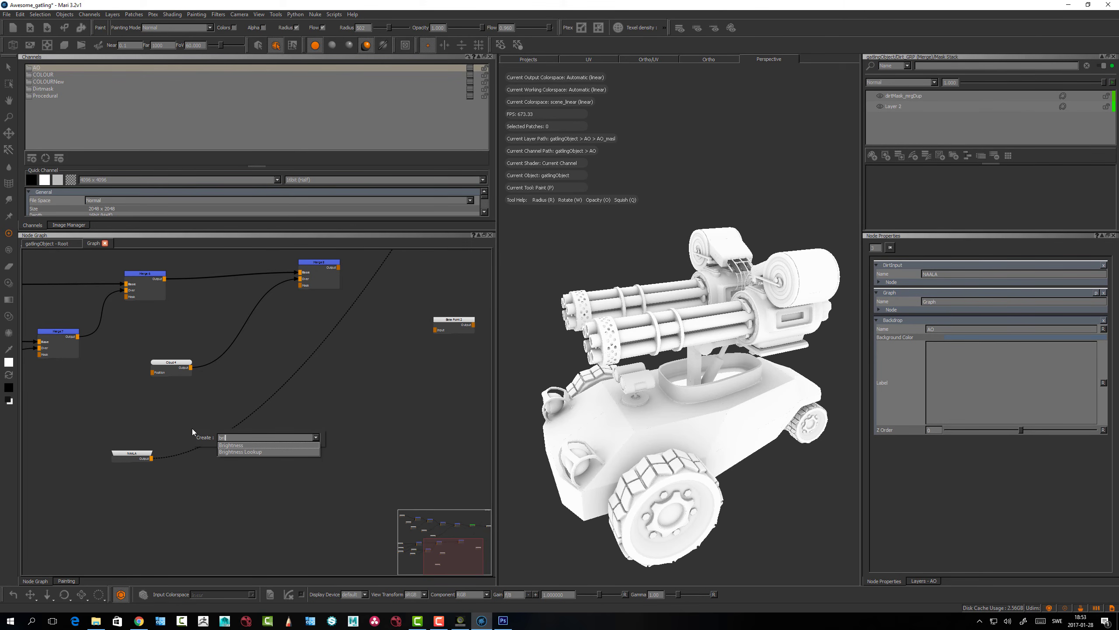
pyautogui.press('Down')
pyautogui.press('Return')
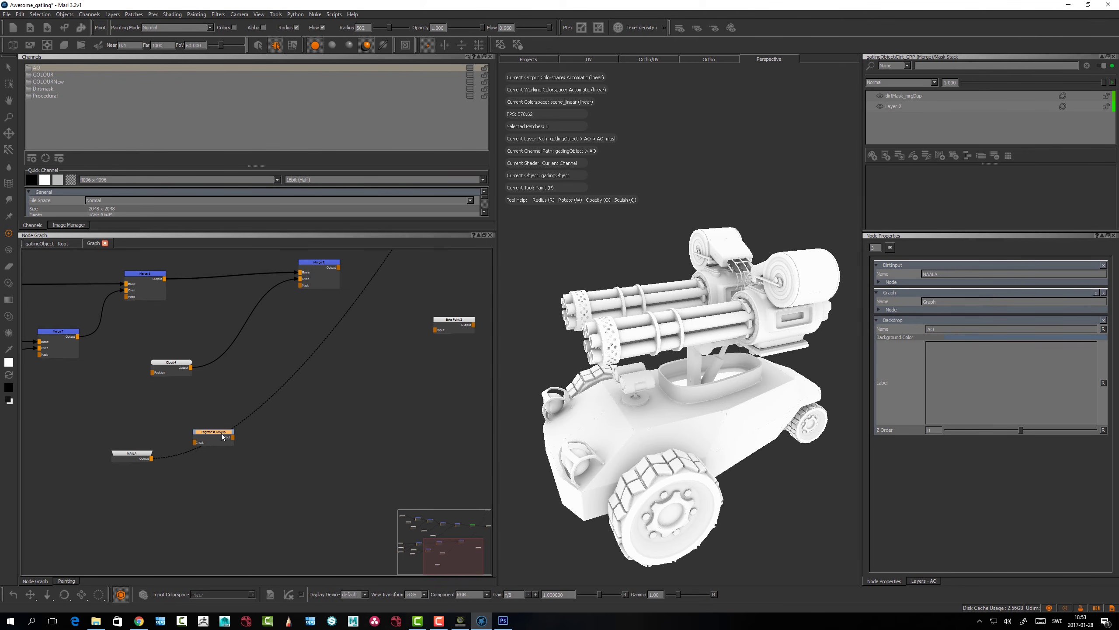
# Place the Brightness Lookup node clear of NAALA's output and bend its map curve downward in the darker range for stronger contrast
pyautogui.moveTo(220, 437); pyautogui.dragTo(237, 462)
pyautogui.moveTo(151, 459); pyautogui.dragTo(230, 442)
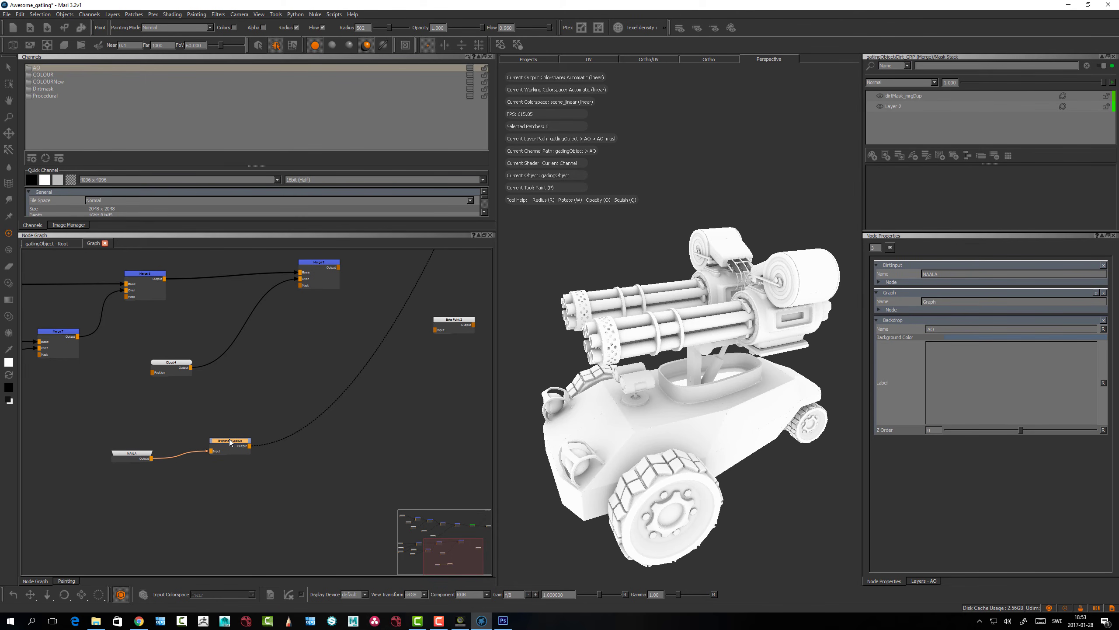
pyautogui.doubleClick(230, 442)
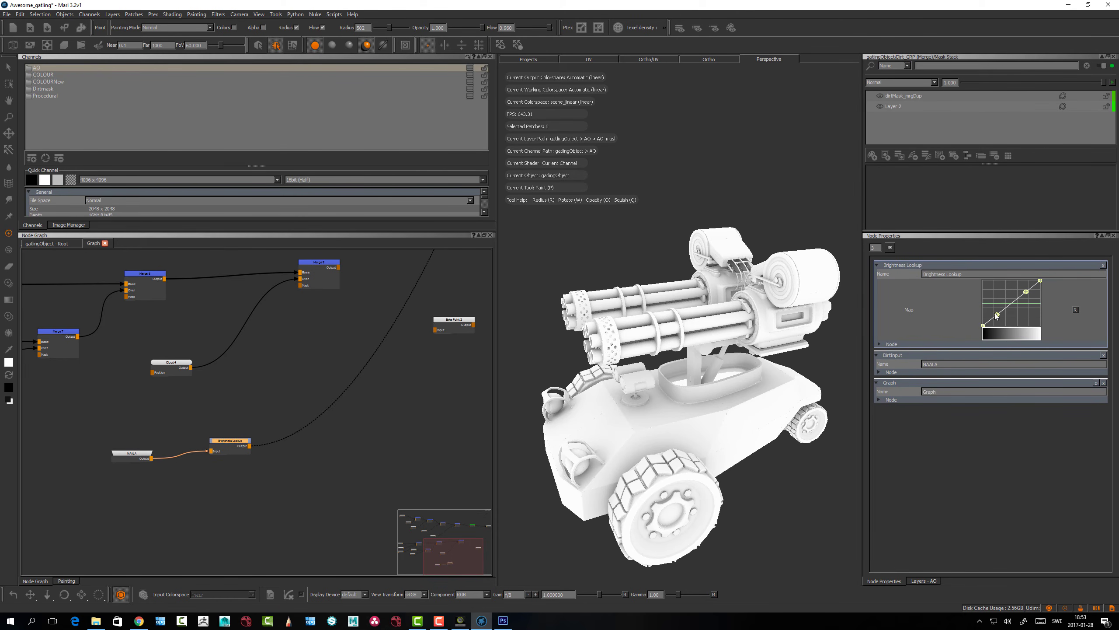
pyautogui.moveTo(997, 316)
pyautogui.mouseDown()
pyautogui.moveTo(1012, 321)
pyautogui.moveTo(1030, 291)
pyautogui.moveTo(1015, 317)
pyautogui.mouseUp()
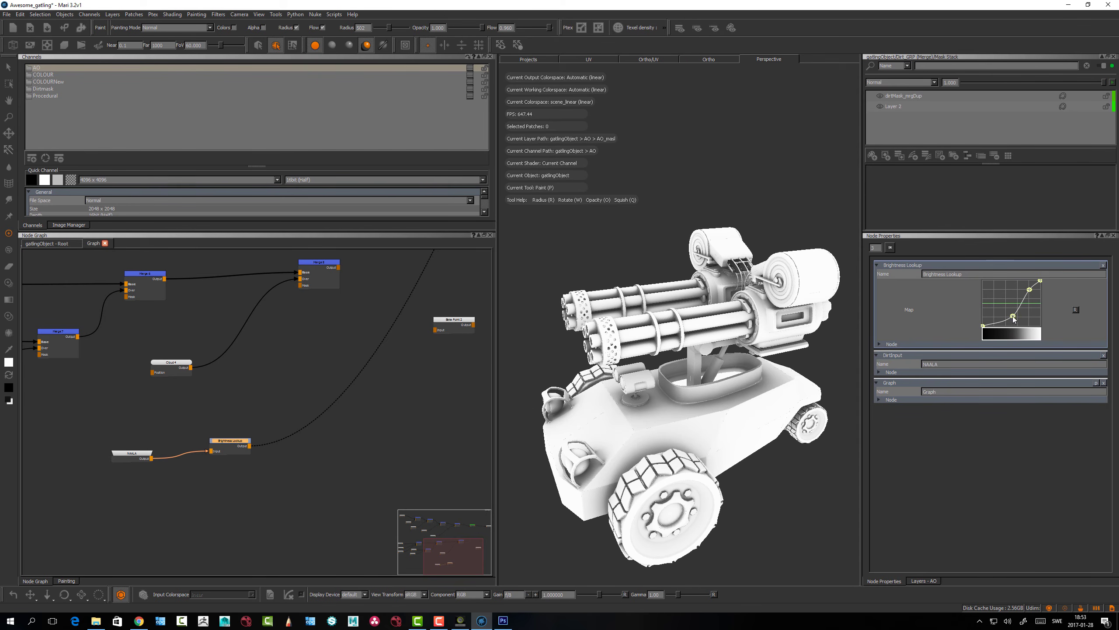
# Invert the Brightness Lookup map curve and fine-tune its lower point
pyautogui.rightClick(1007, 292)
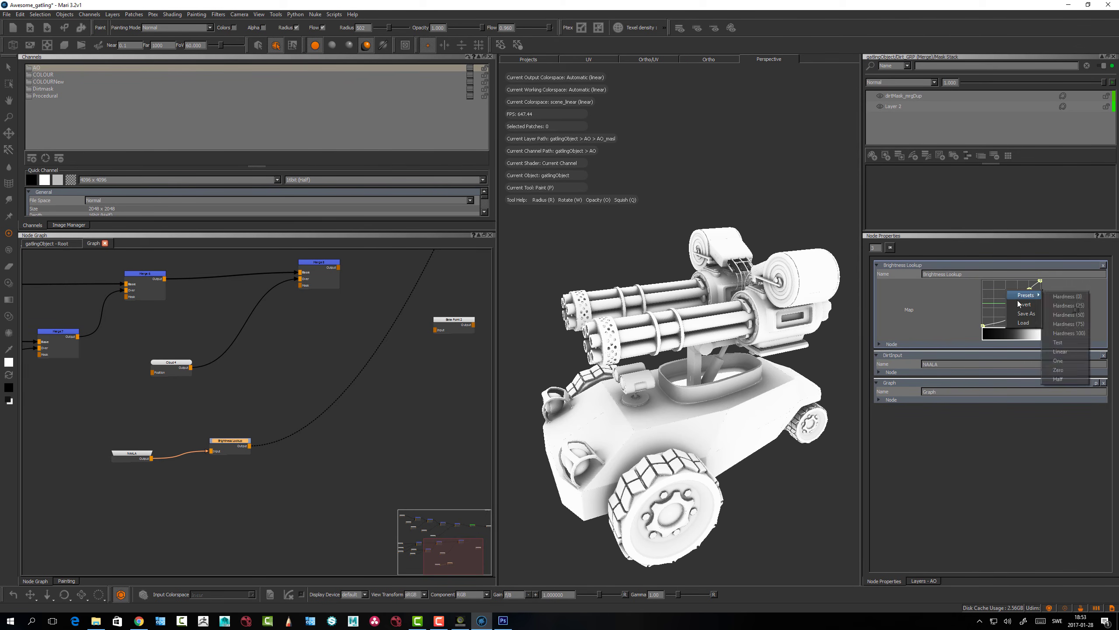
pyautogui.click(1019, 304)
pyautogui.keyDown('alt'); pyautogui.moveTo(749, 397); pyautogui.dragTo(679, 424); pyautogui.keyUp('alt')
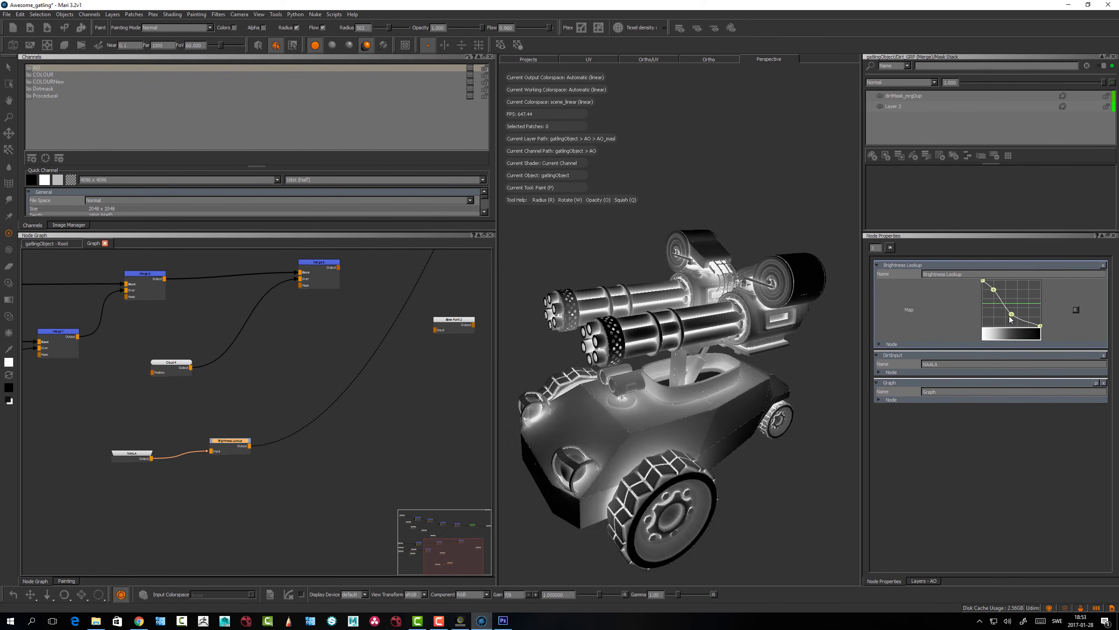
pyautogui.moveTo(240, 413); pyautogui.dragTo(235, 408, button='middle')
pyautogui.click(235, 408)
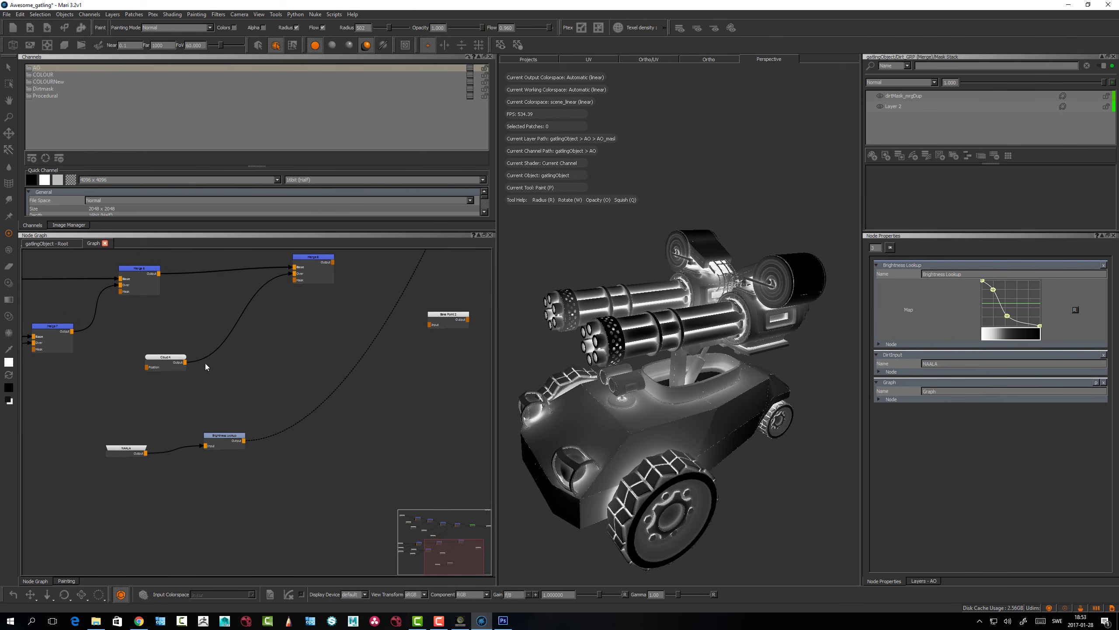
# Rearrange the cloud and Merge 8 nodes and connect the Brightness Lookup output to Merge 8's Mask input
pyautogui.moveTo(169, 360); pyautogui.dragTo(161, 347)
pyautogui.moveTo(300, 277); pyautogui.dragTo(330, 370)
pyautogui.click(327, 276)
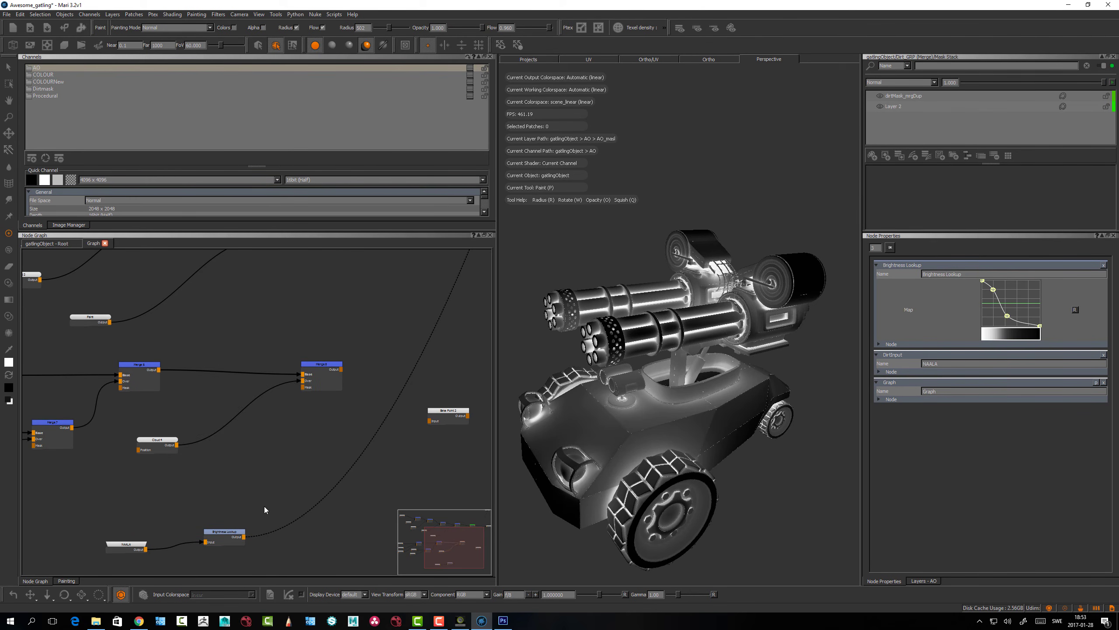
pyautogui.moveTo(223, 537); pyautogui.dragTo(324, 359)
pyautogui.click(226, 544)
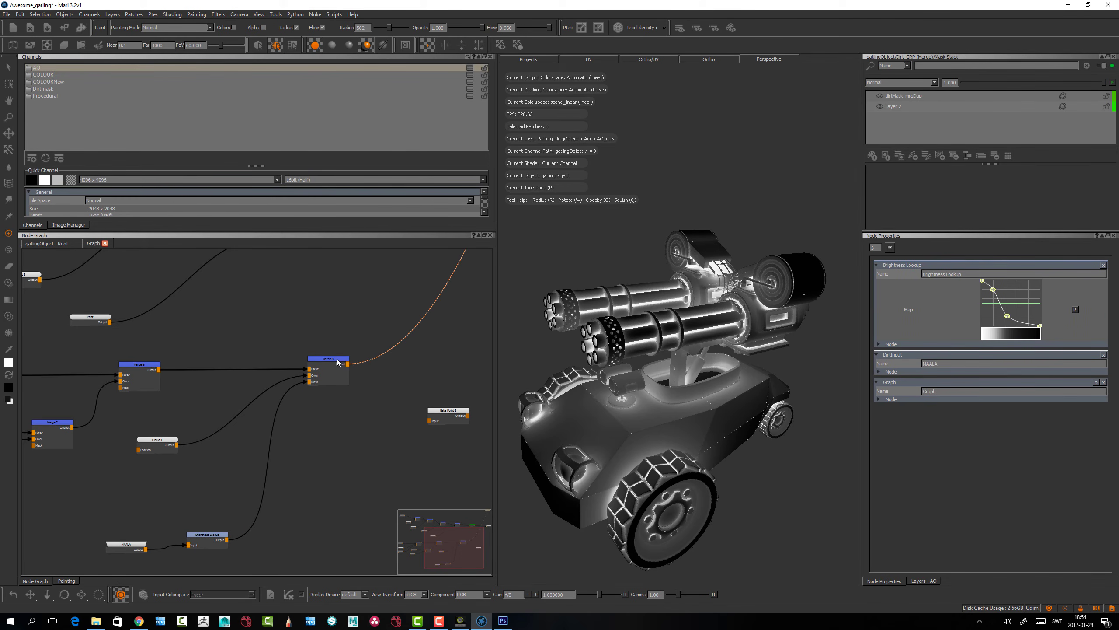
# Display Merge 8's output on the model, set its Amount to 1.000, and inspect the masked result
pyautogui.moveTo(337, 359); pyautogui.dragTo(337, 357)
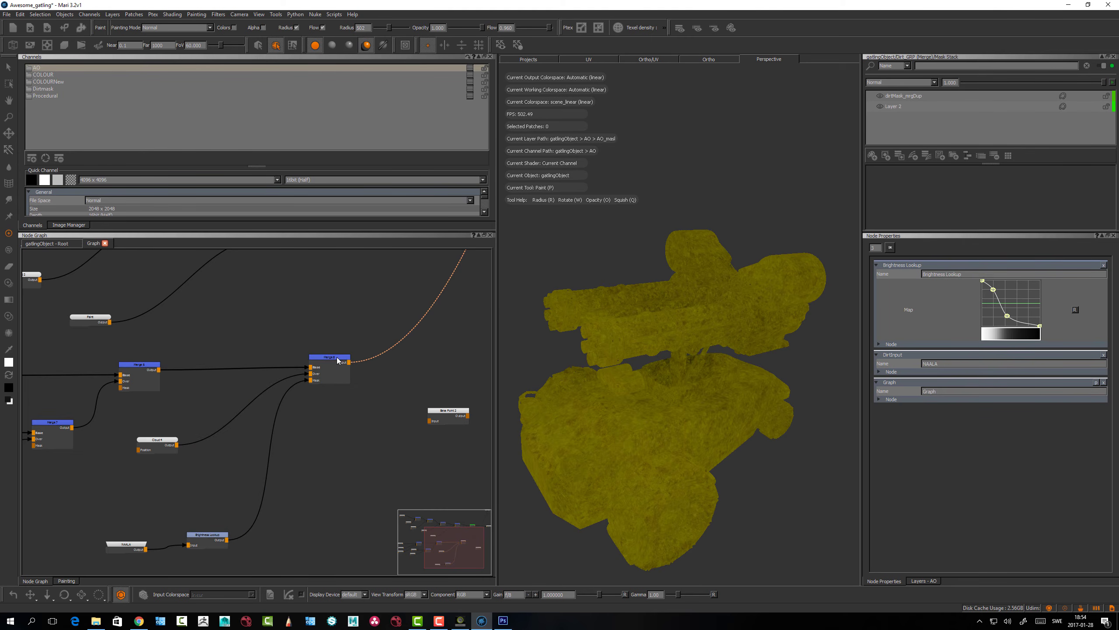
pyautogui.click(337, 359)
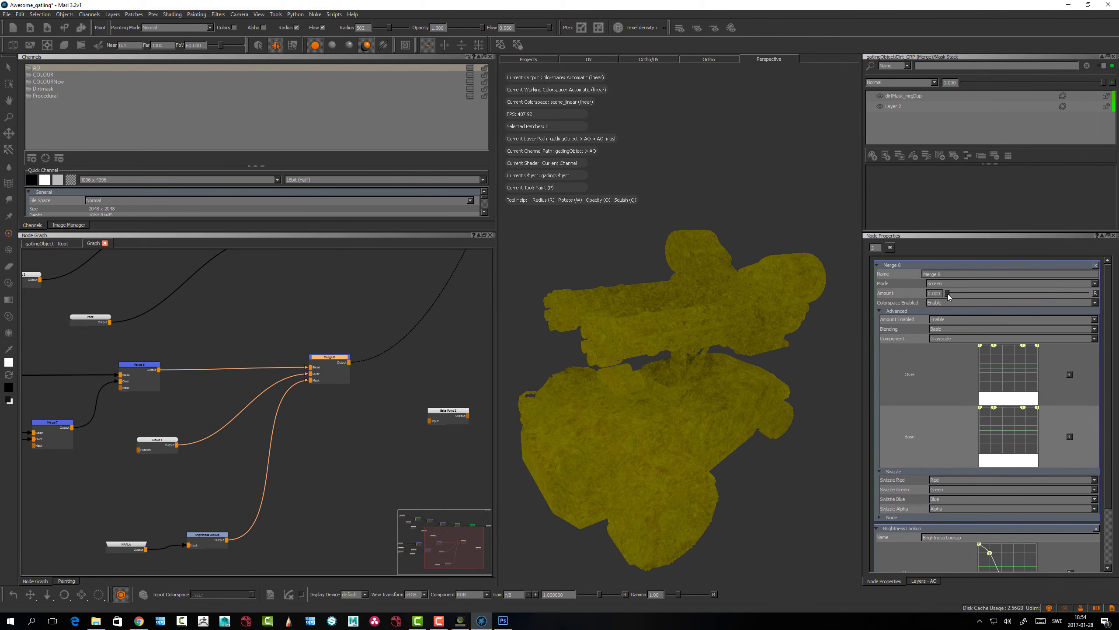
pyautogui.moveTo(948, 294); pyautogui.dragTo(1089, 293)
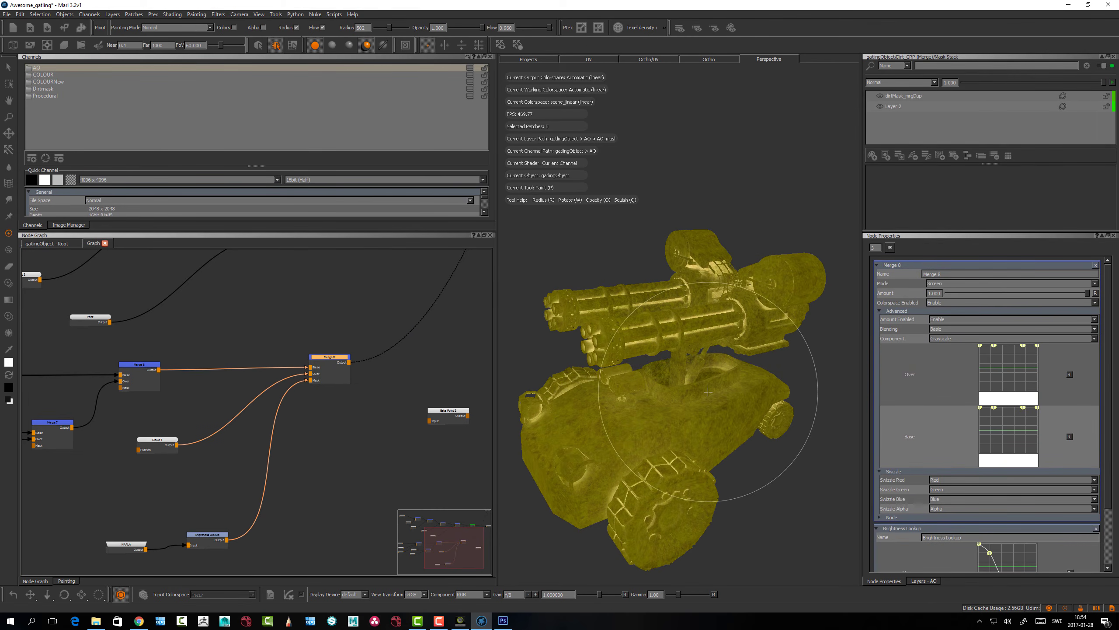
pyautogui.scroll(5, 747, 412)
pyautogui.keyDown('alt'); pyautogui.moveTo(735, 445); pyautogui.dragTo(749, 397, button='middle'); pyautogui.keyUp('alt')
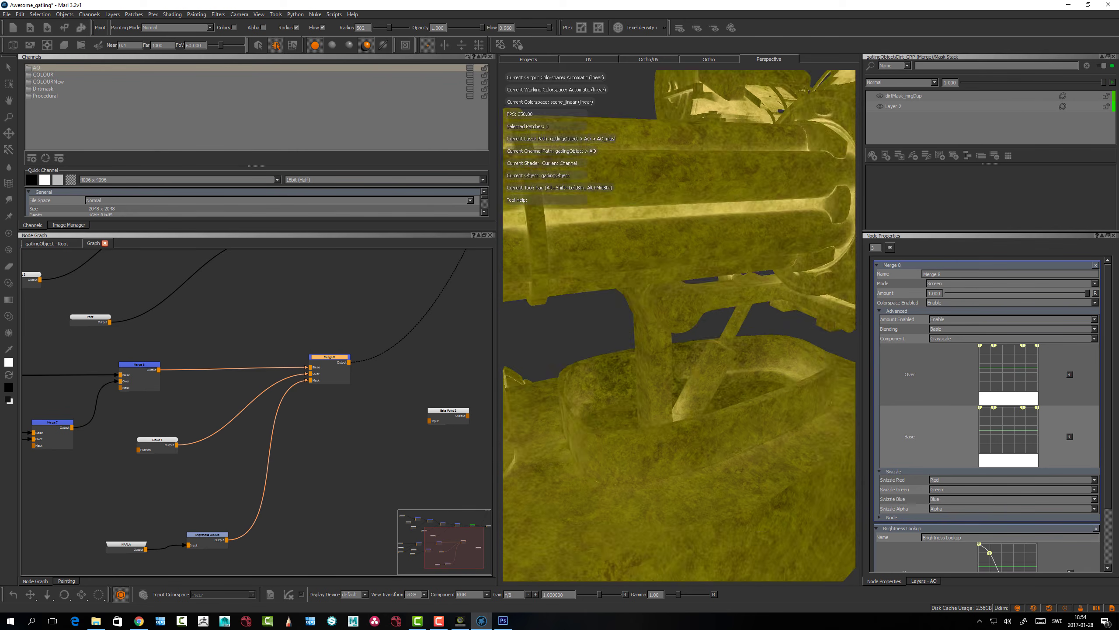
pyautogui.keyDown('alt'); pyautogui.moveTo(749, 397); pyautogui.dragTo(666, 366, button='right'); pyautogui.keyUp('alt')
pyautogui.keyDown('alt'); pyautogui.moveTo(666, 366); pyautogui.dragTo(660, 366); pyautogui.keyUp('alt')
pyautogui.keyDown('alt'); pyautogui.moveTo(660, 366); pyautogui.dragTo(641, 376, button='right'); pyautogui.keyUp('alt')
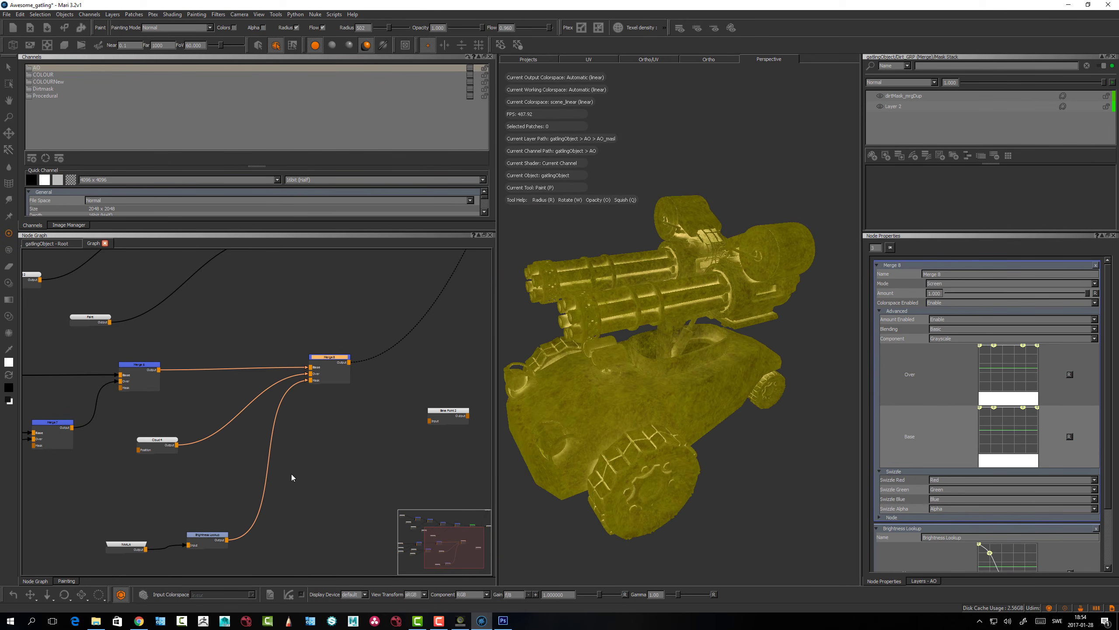
# Soften the Brightness Lookup curve so the AO mask spreads farther from the crevices
pyautogui.moveTo(223, 539); pyautogui.dragTo(219, 539)
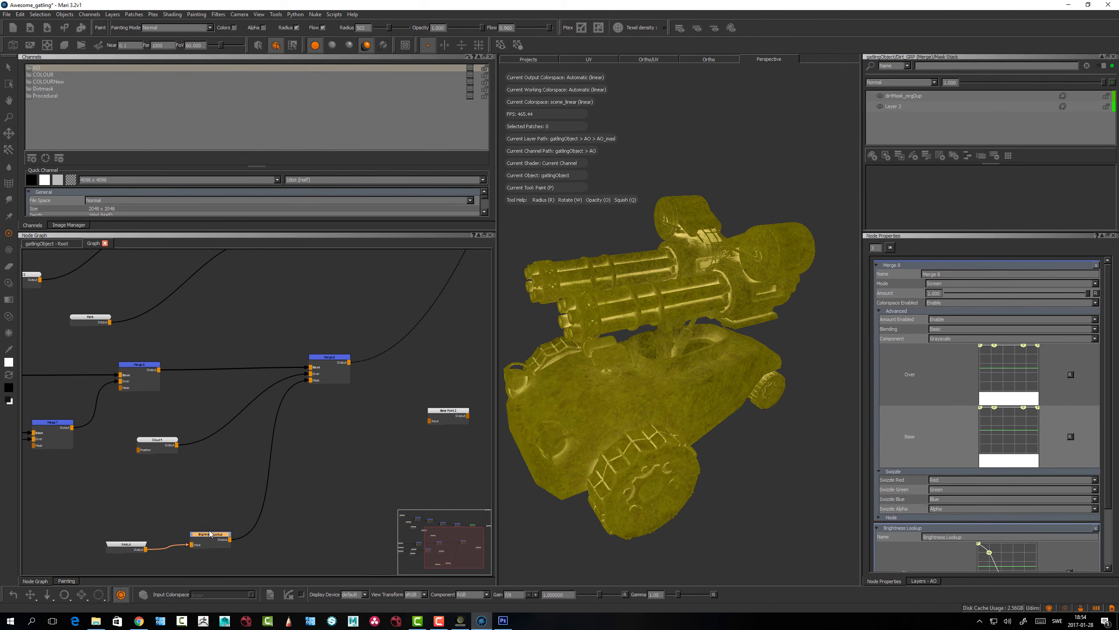
pyautogui.doubleClick(209, 535)
pyautogui.moveTo(1003, 316)
pyautogui.mouseDown()
pyautogui.moveTo(1011, 306)
pyautogui.moveTo(986, 293)
pyautogui.mouseUp()
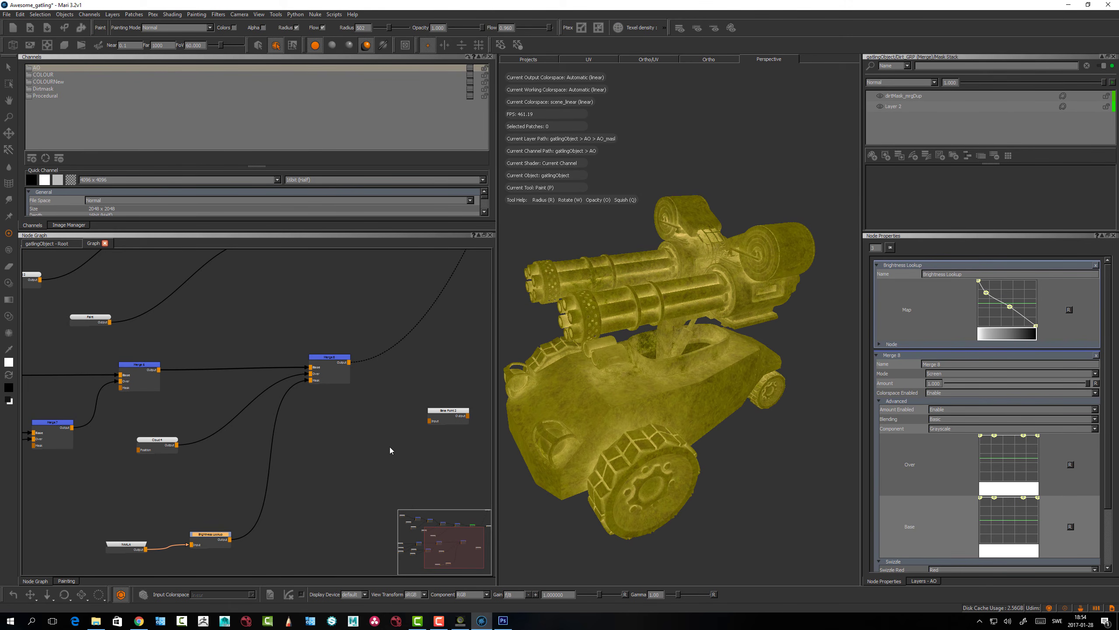
pyautogui.scroll(6, 686, 364)
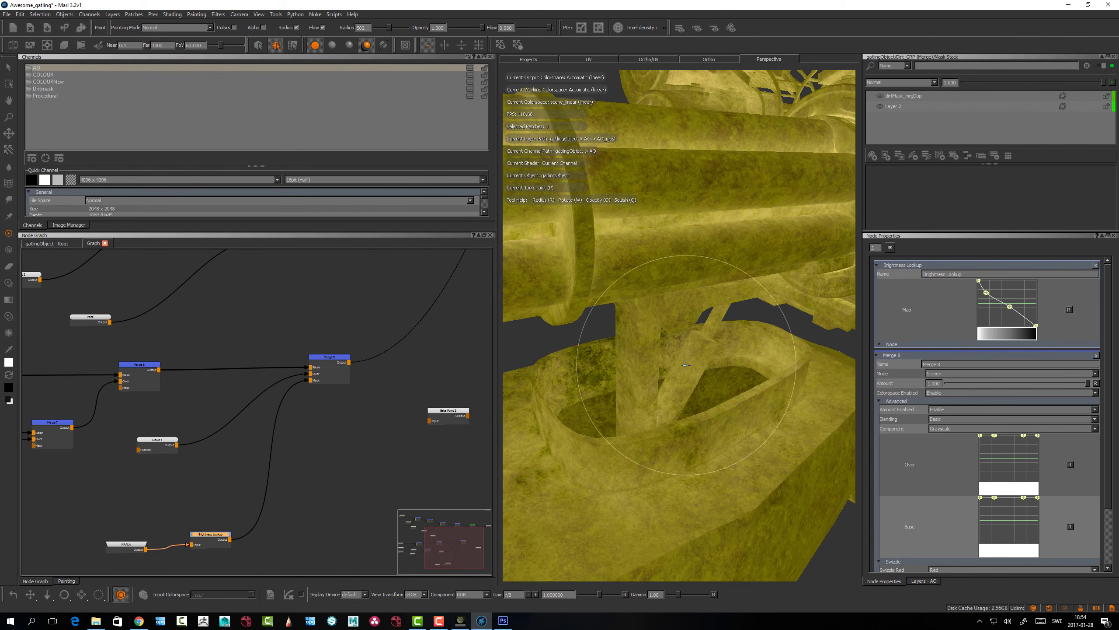
# Insert a new Merge node between the Brightness Lookup and Merge 8's Mask input, using the lookup as its Base
pyautogui.moveTo(209, 535); pyautogui.dragTo(201, 538)
pyautogui.click(217, 513)
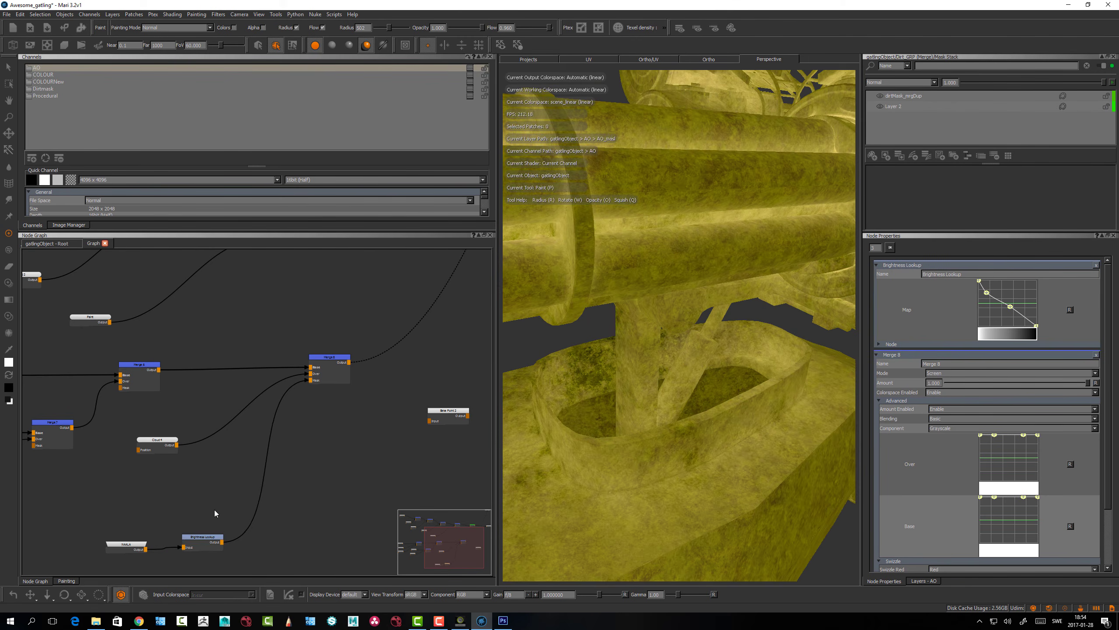
pyautogui.moveTo(217, 513); pyautogui.dragTo(216, 451, button='middle')
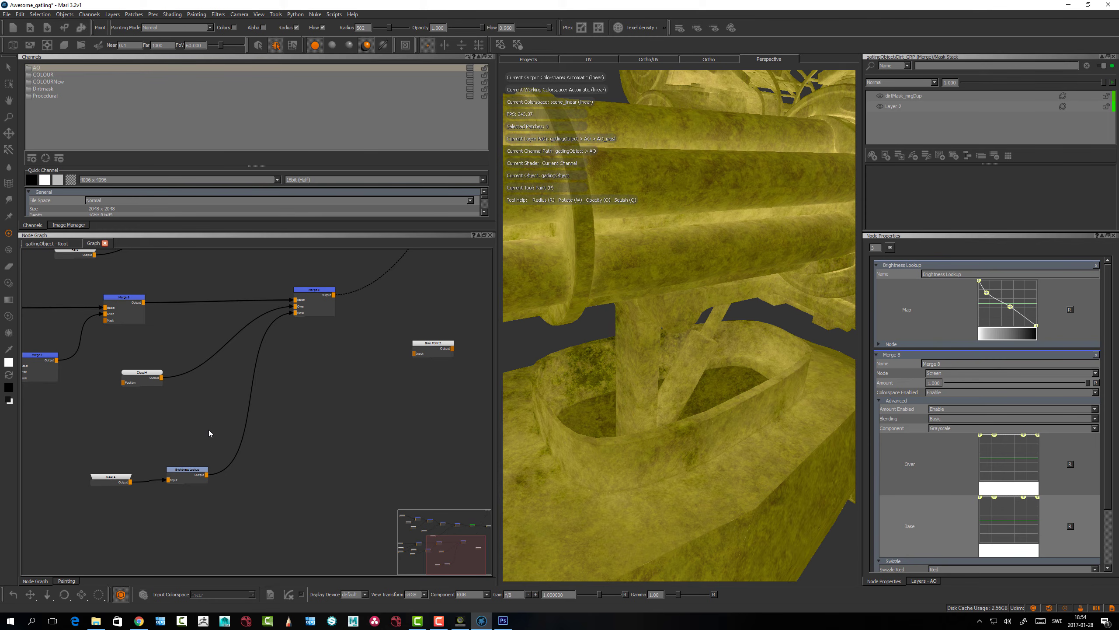
pyautogui.hotkey('ctrl', 'v')
pyautogui.moveTo(226, 433); pyautogui.dragTo(272, 469)
pyautogui.click(205, 536)
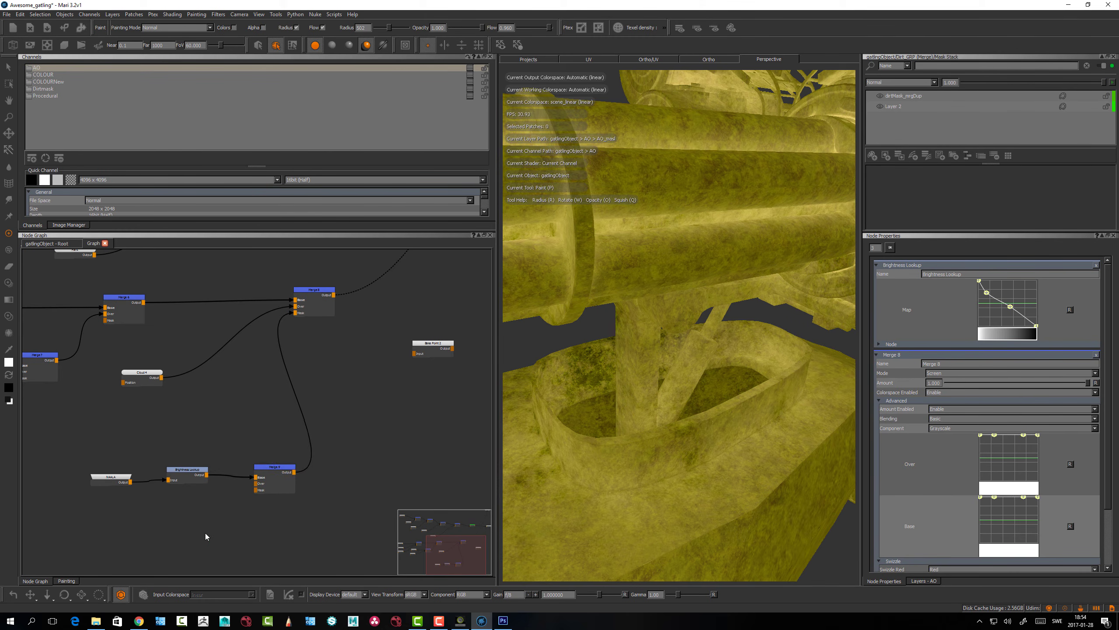
# Create a Tri-Planar Projection node below the Brightness Lookup node
pyautogui.press('Tab')
pyautogui.write('tripl')
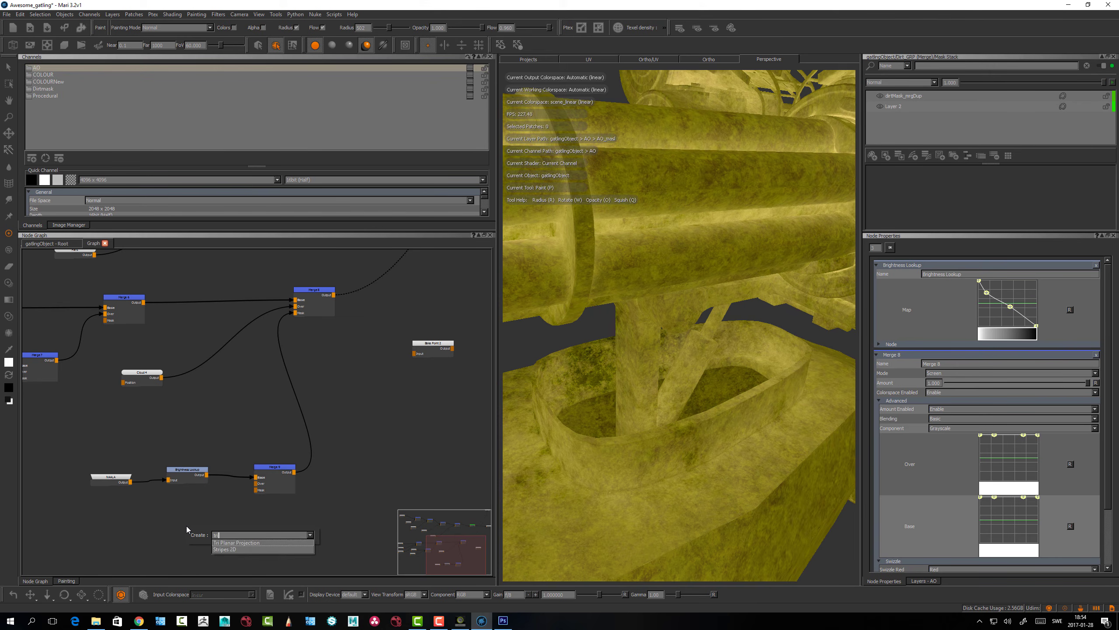
pyautogui.press('Return')
pyautogui.moveTo(187, 528); pyautogui.dragTo(162, 526)
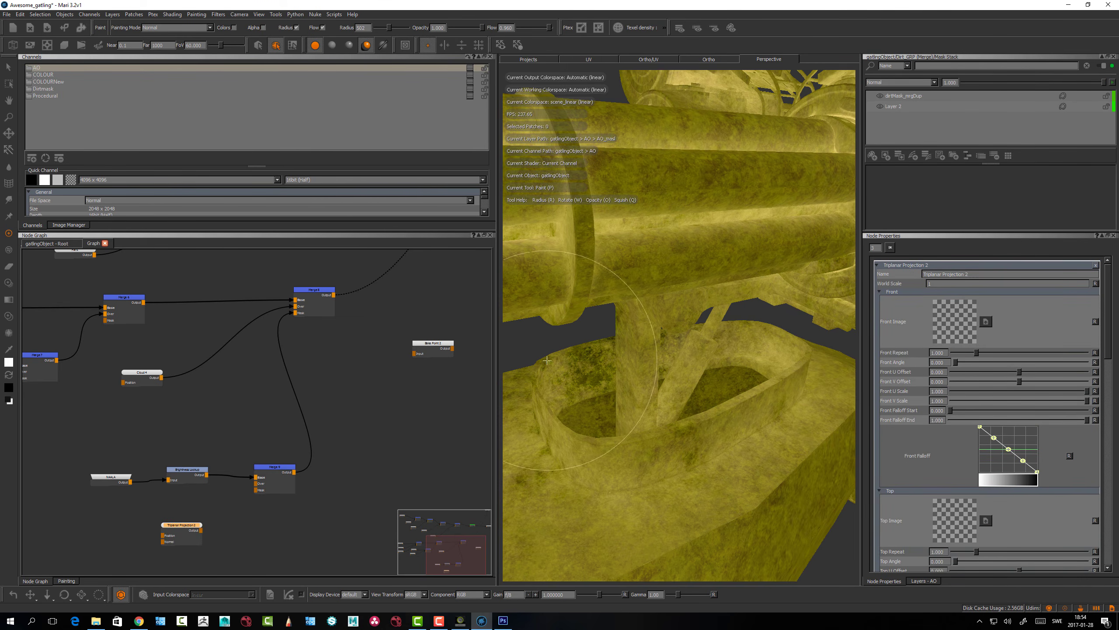
# Assign the same grunge map from the Image Manager to the projection's Front, Top and Right images
pyautogui.click(69, 225)
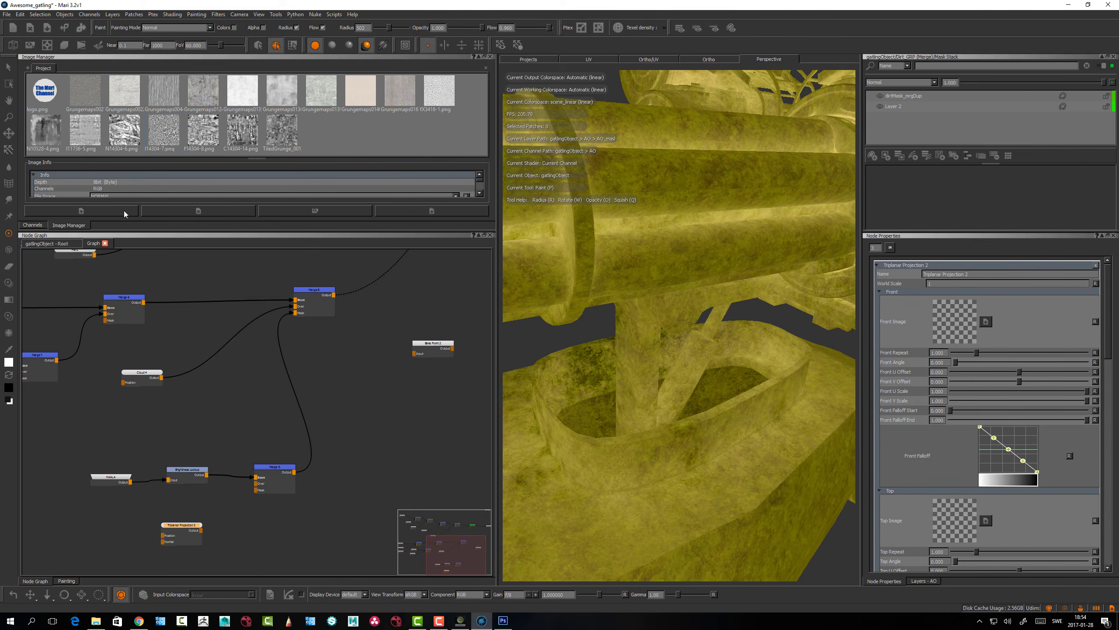
pyautogui.moveTo(171, 140); pyautogui.dragTo(943, 326)
pyautogui.scroll(-10, 944, 321)
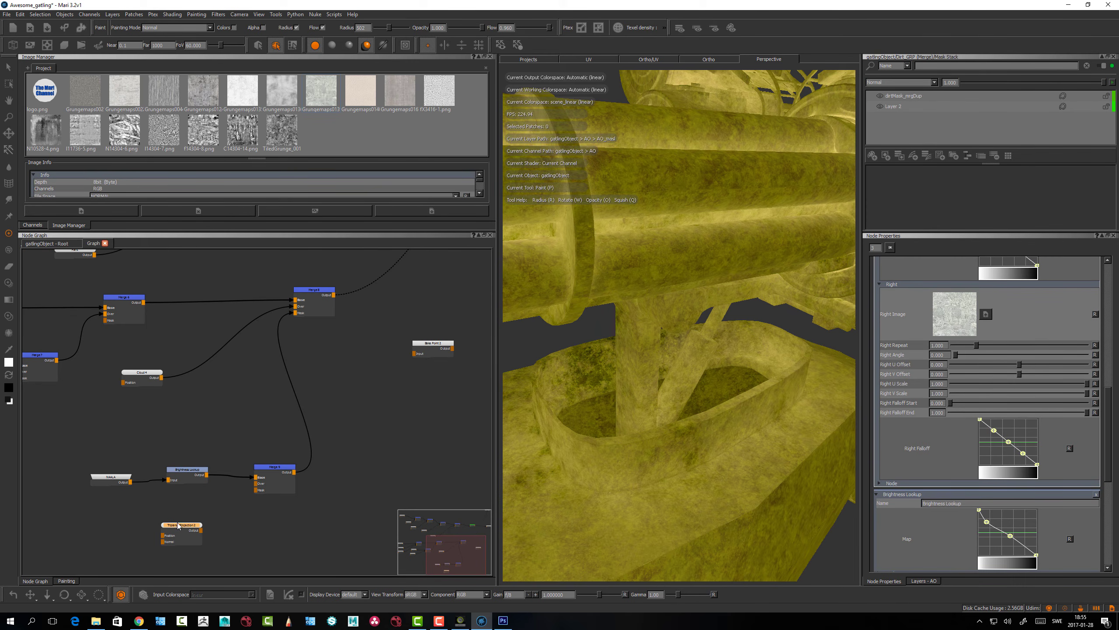
# Display the Tri-Planar Projection output on the model and set its World Scale to 100
pyautogui.moveTo(178, 525); pyautogui.dragTo(193, 520)
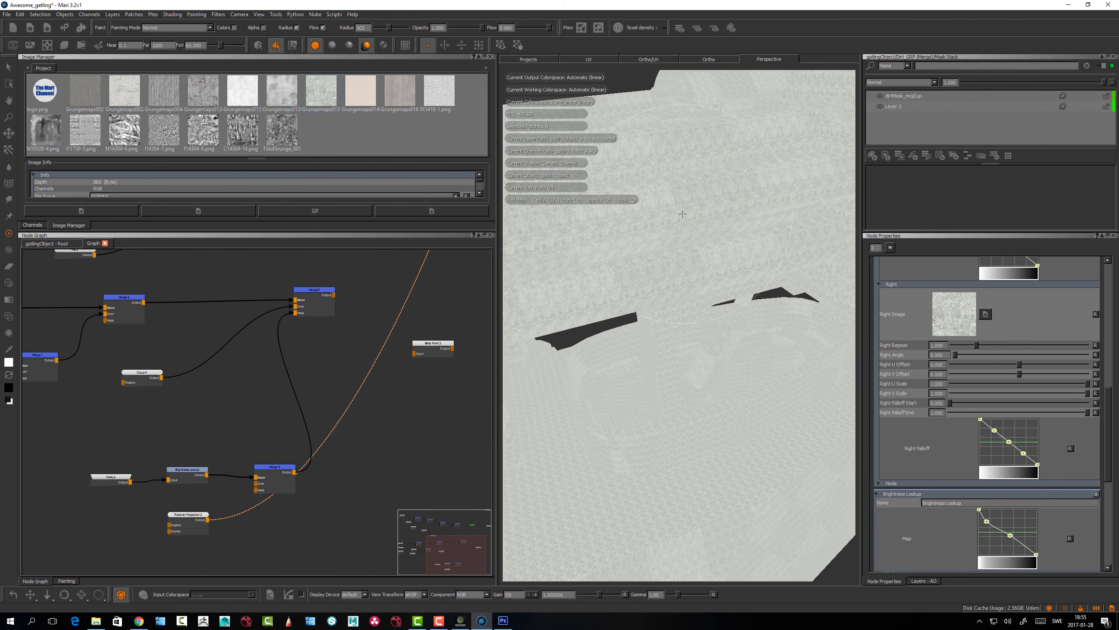
pyautogui.keyDown('alt'); pyautogui.moveTo(682, 214); pyautogui.dragTo(722, 300); pyautogui.keyUp('alt')
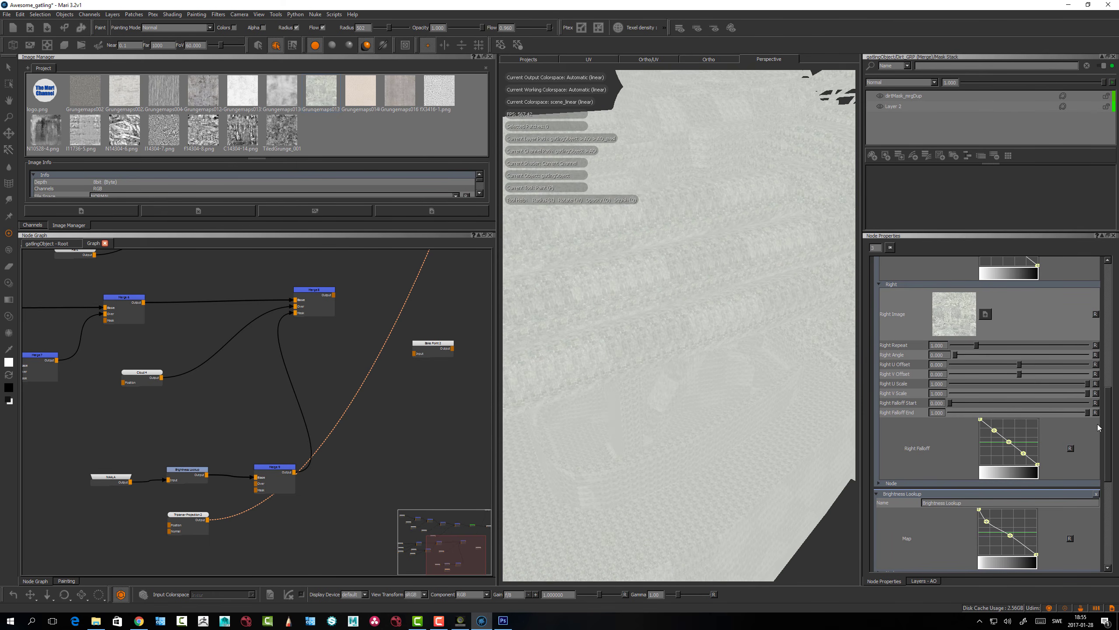
pyautogui.moveTo(1108, 422); pyautogui.dragTo(1108, 276)
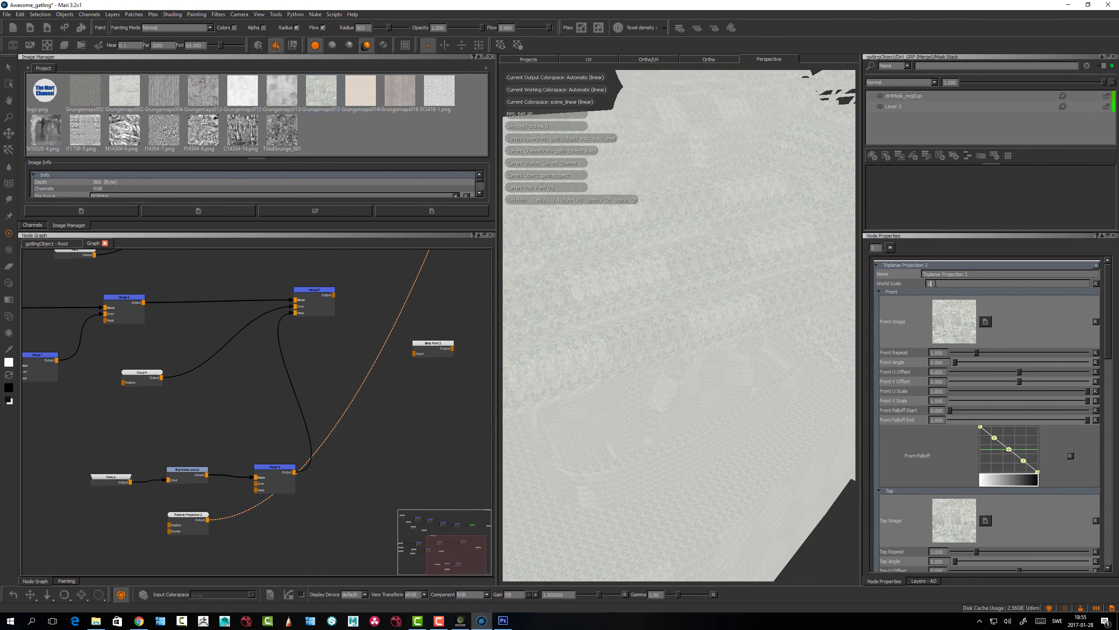
pyautogui.write('00')
pyautogui.press('Return')
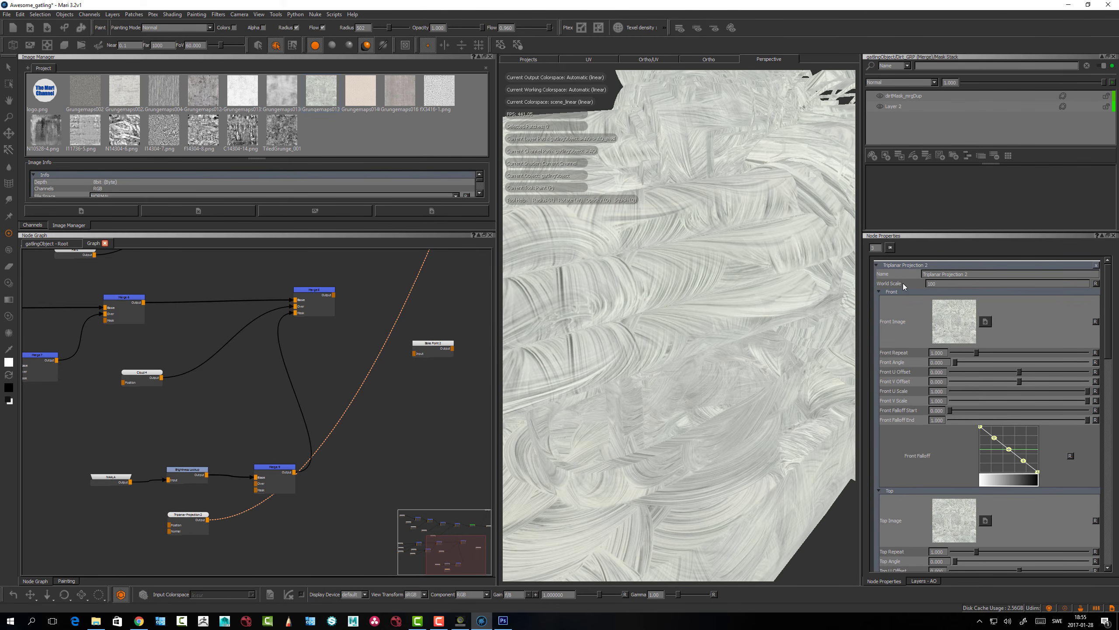
pyautogui.moveTo(741, 344)
pyautogui.keyDown('alt'); pyautogui.mouseDown(button='right')
pyautogui.moveTo(758, 344)
pyautogui.moveTo(725, 338)
pyautogui.mouseUp(button='right'); pyautogui.keyUp('alt')
pyautogui.keyDown('alt'); pyautogui.moveTo(725, 339); pyautogui.dragTo(705, 318); pyautogui.keyUp('alt')
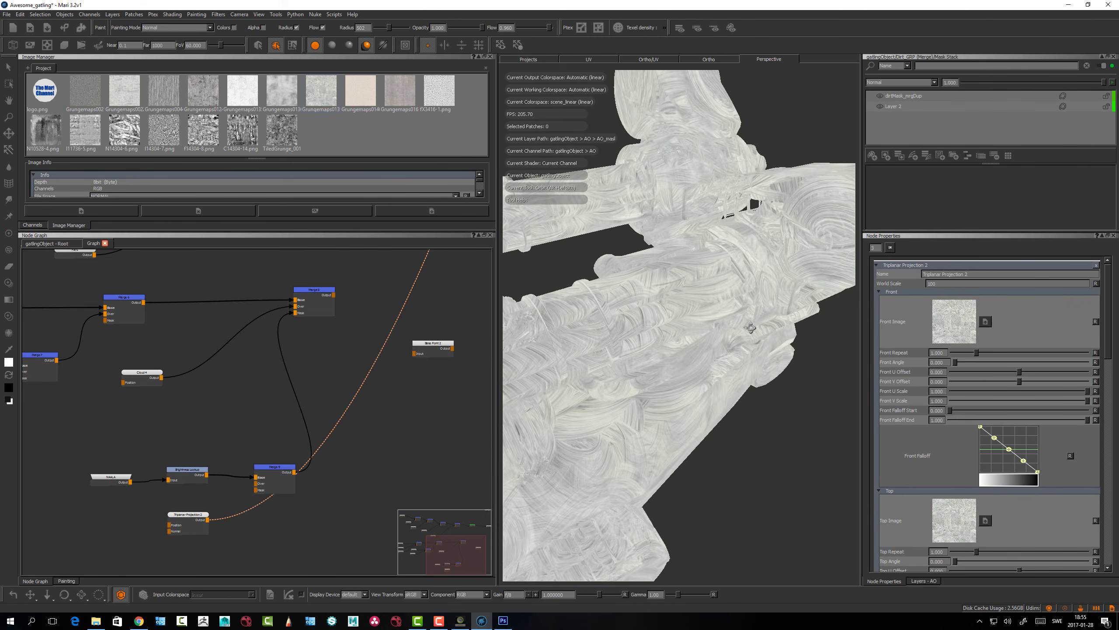
pyautogui.keyDown('alt'); pyautogui.moveTo(706, 318); pyautogui.dragTo(723, 321, button='right'); pyautogui.keyUp('alt')
pyautogui.moveTo(722, 322)
pyautogui.keyDown('alt'); pyautogui.mouseDown()
pyautogui.moveTo(702, 347)
pyautogui.moveTo(717, 358)
pyautogui.moveTo(661, 349)
pyautogui.mouseUp(); pyautogui.keyUp('alt')
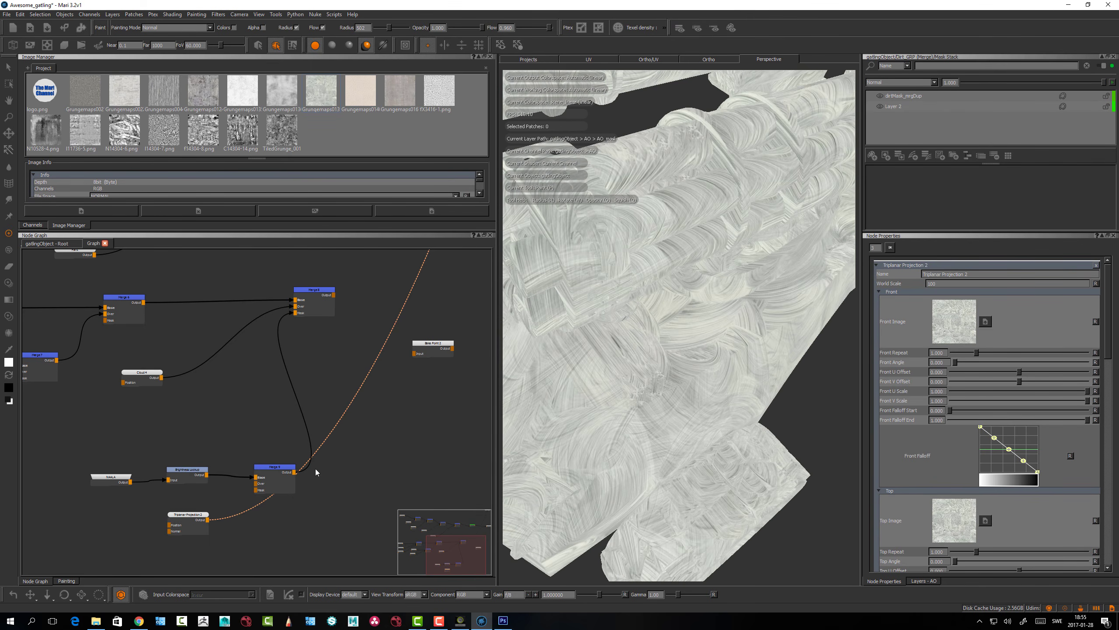
# Connect the Tri-Planar Projection output to the new Merge node's Over input and display that Merge on the model
pyautogui.moveTo(278, 468); pyautogui.dragTo(269, 466)
pyautogui.click(207, 524)
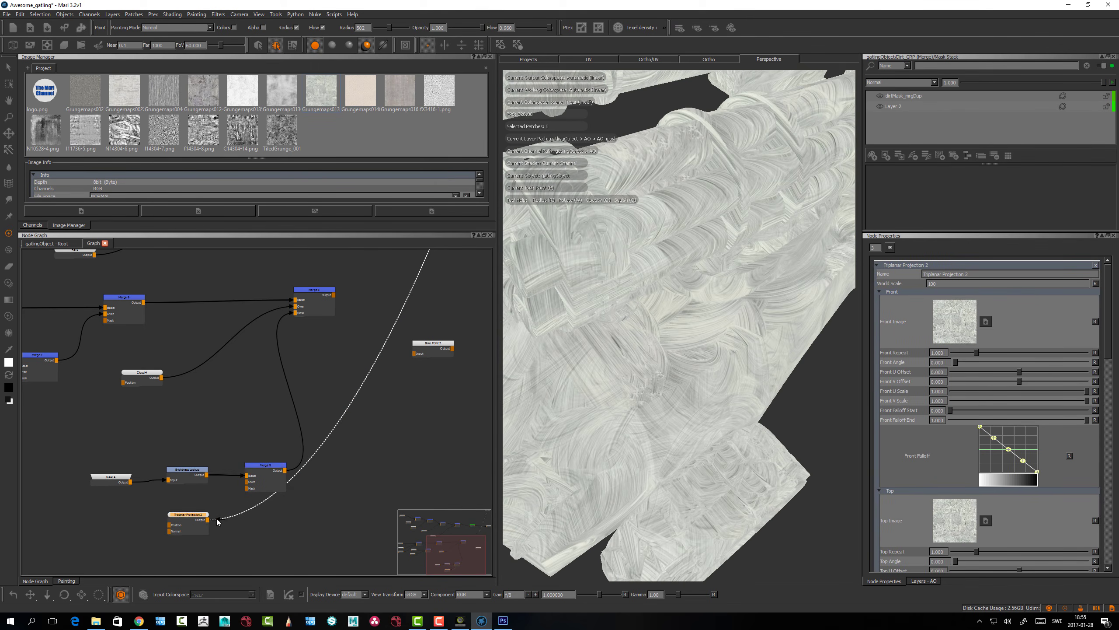
pyautogui.moveTo(207, 519); pyautogui.dragTo(271, 466)
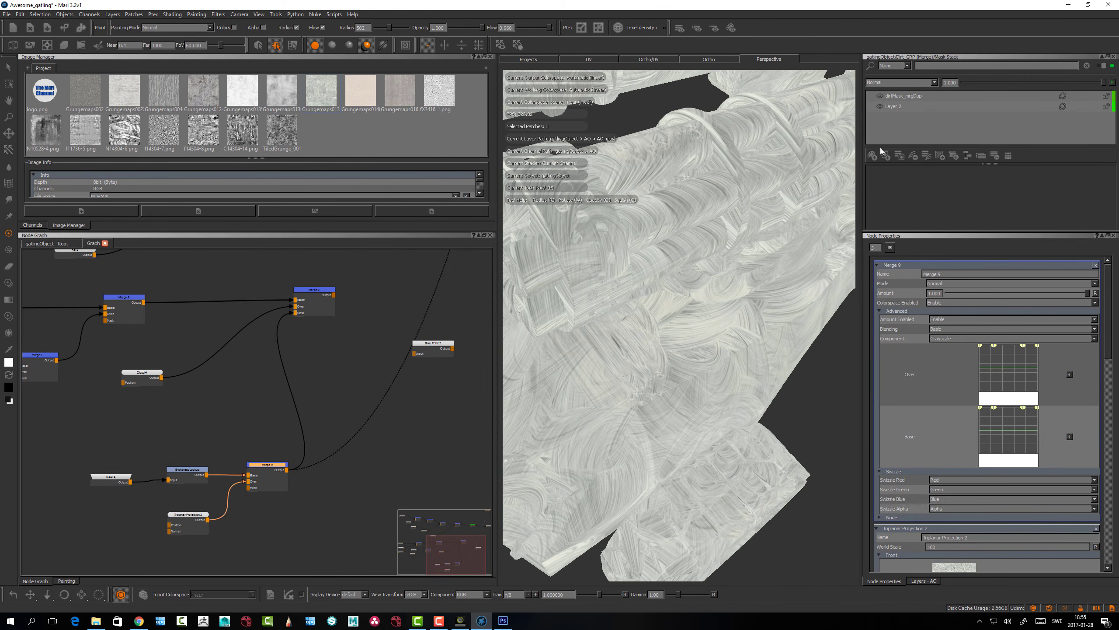
# Set the new Merge node's mode to Multiply and switch the model display to Merge 8's output
pyautogui.click(949, 284)
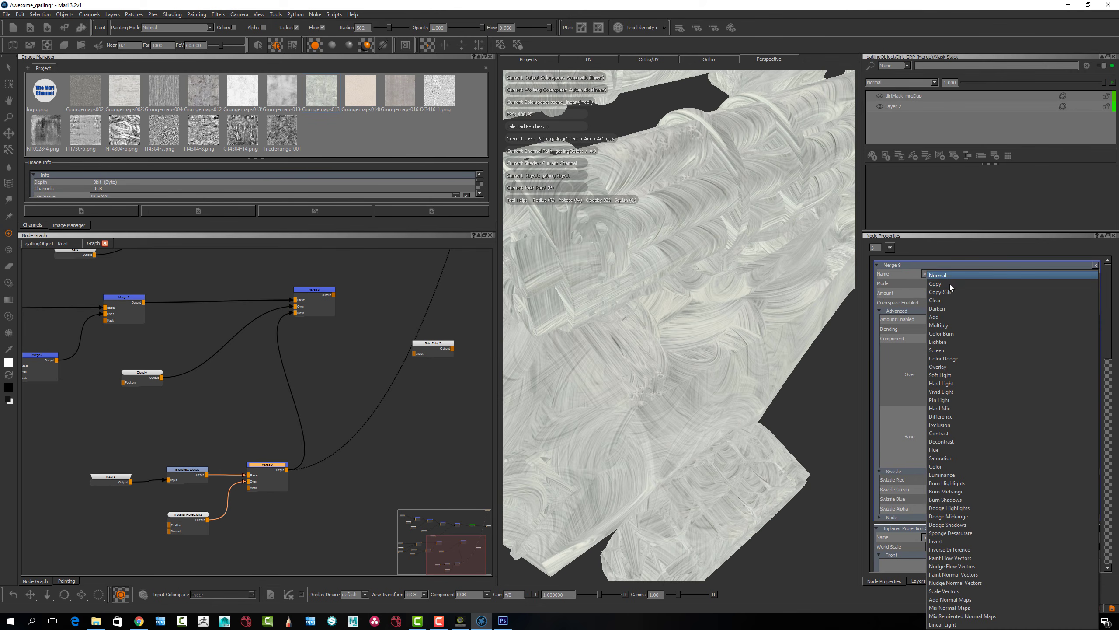
pyautogui.press('Escape')
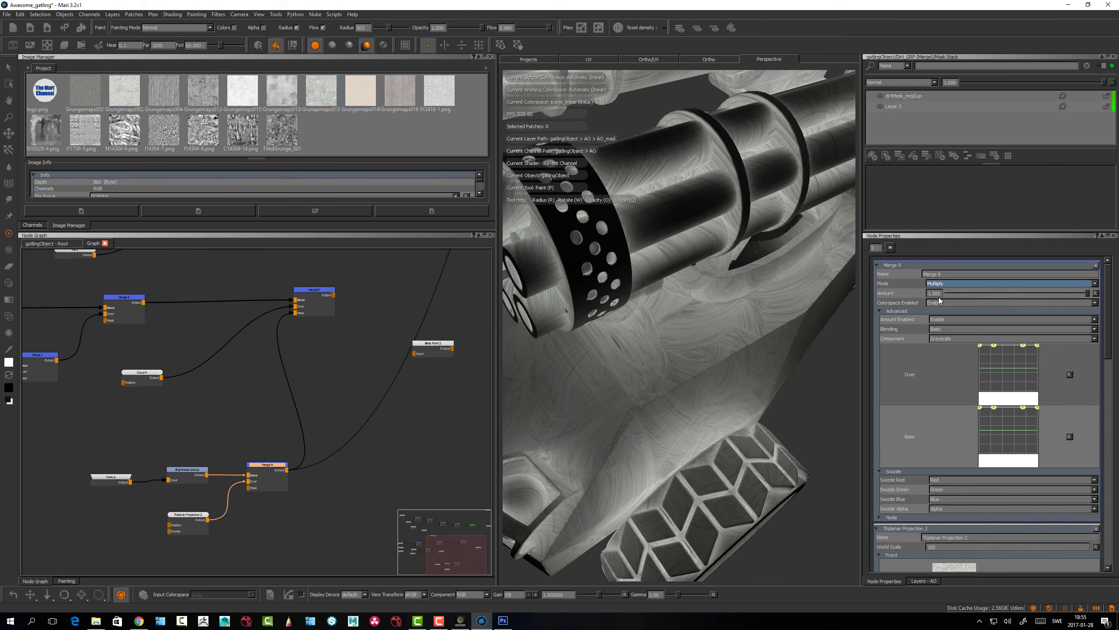
pyautogui.scroll(-3, 723, 353)
pyautogui.keyDown('alt'); pyautogui.moveTo(714, 353); pyautogui.dragTo(661, 357); pyautogui.keyUp('alt')
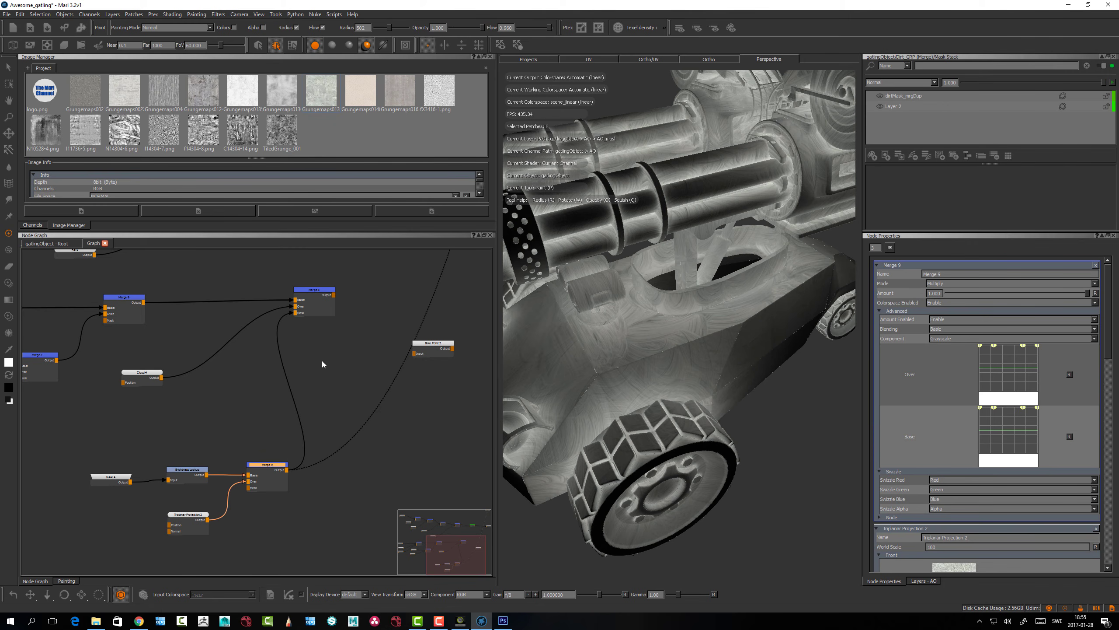
pyautogui.moveTo(327, 290); pyautogui.dragTo(337, 293)
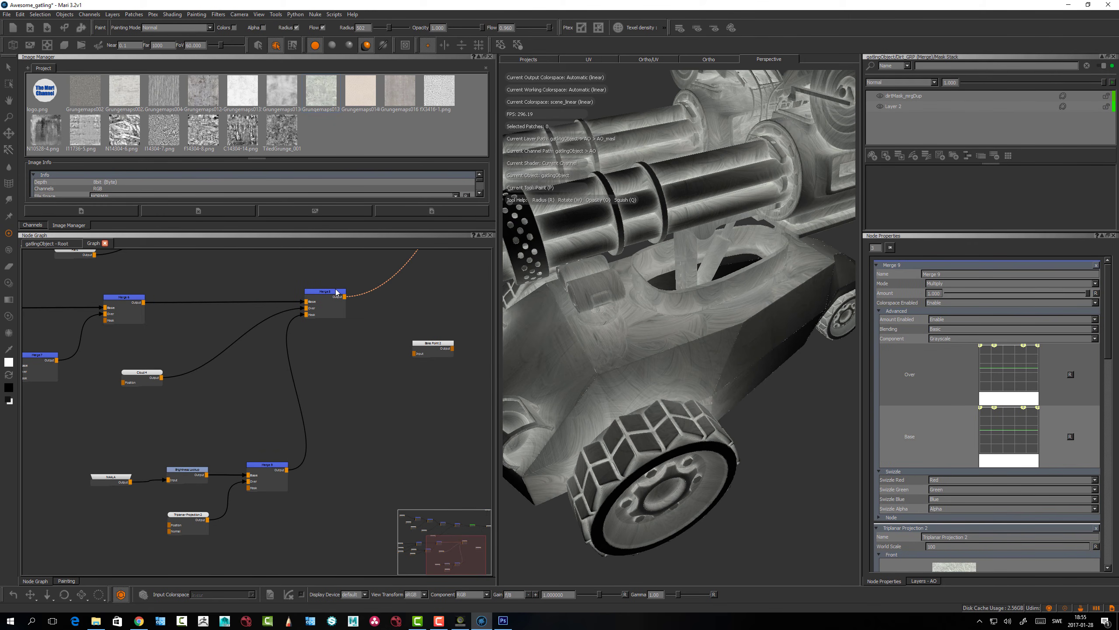
# Insert the existing Bake Point between Merge 8's output and the group's Output node, and bake it
pyautogui.click(336, 292)
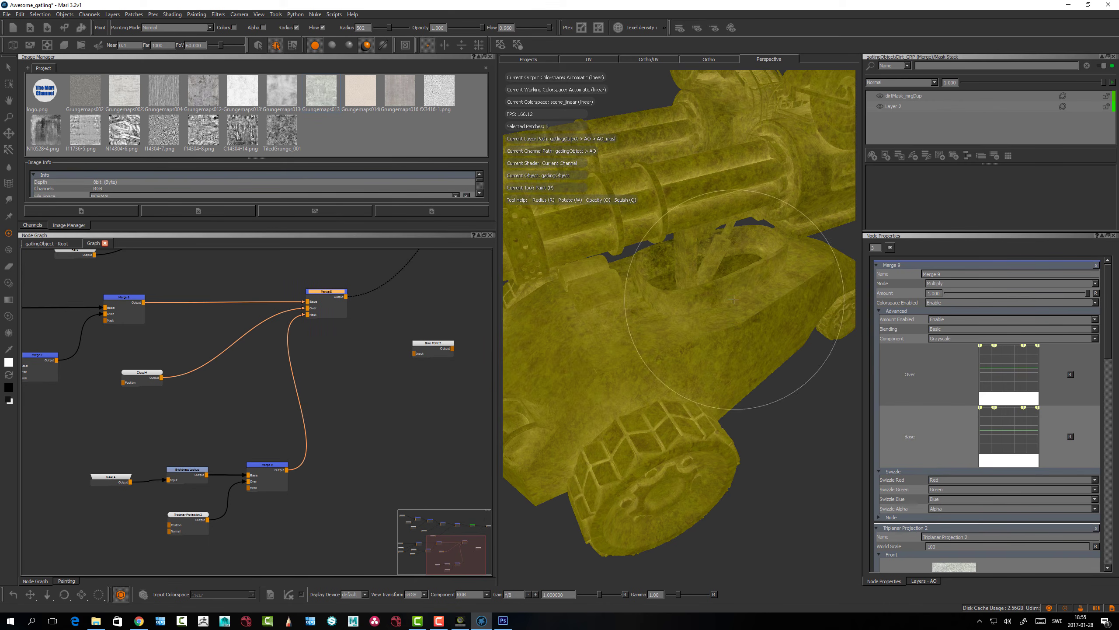
pyautogui.scroll(-2, 338, 327)
pyautogui.moveTo(338, 328); pyautogui.dragTo(289, 395, button='middle')
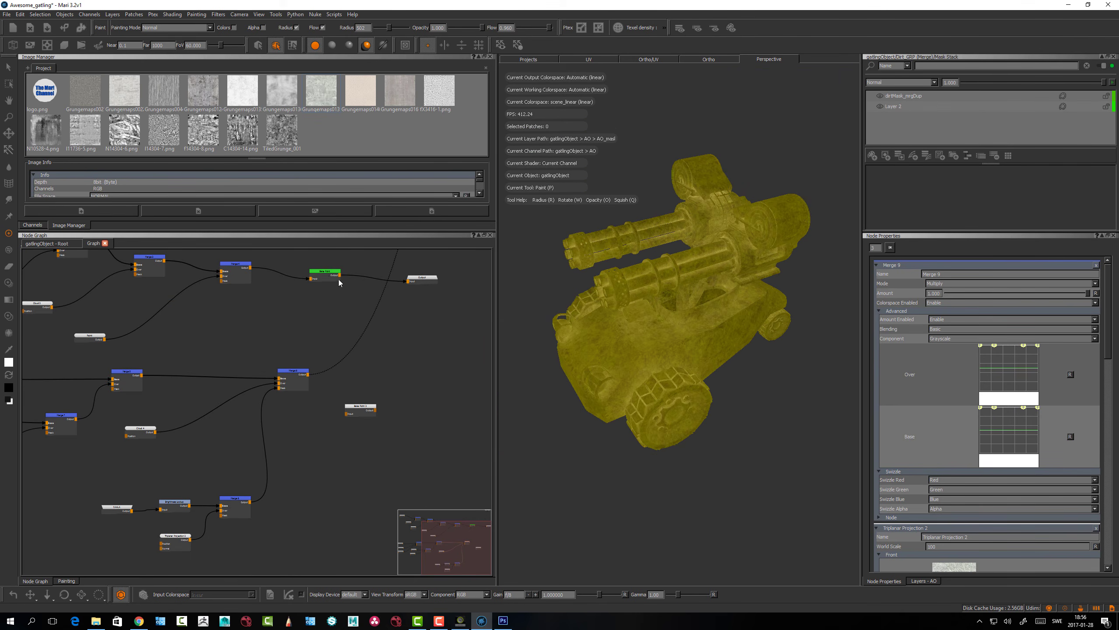
pyautogui.moveTo(333, 273); pyautogui.dragTo(358, 366)
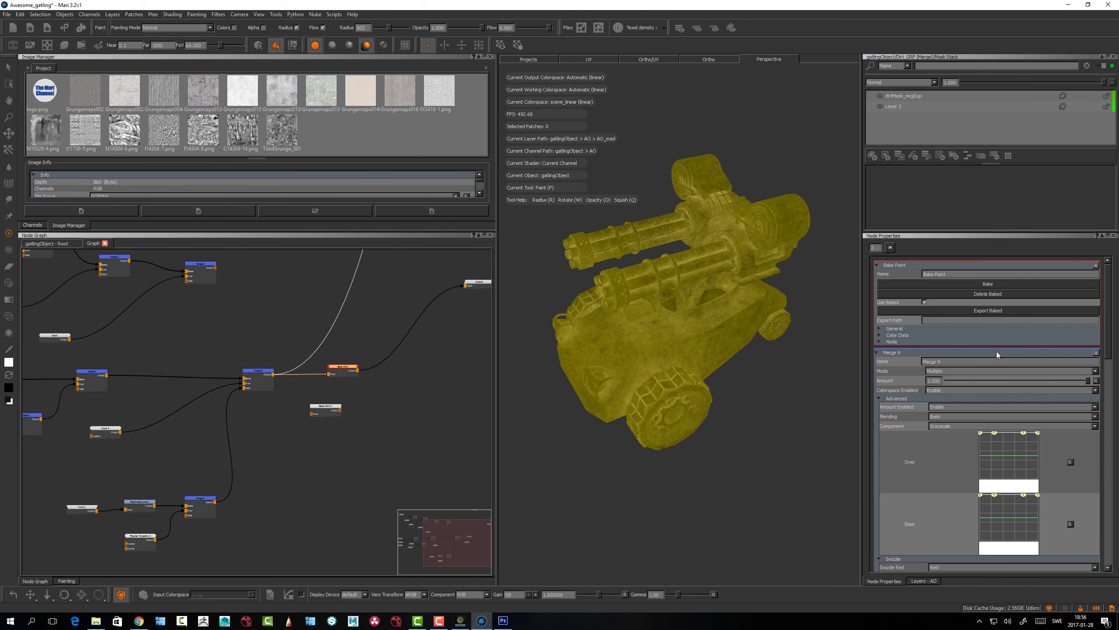
pyautogui.click(988, 283)
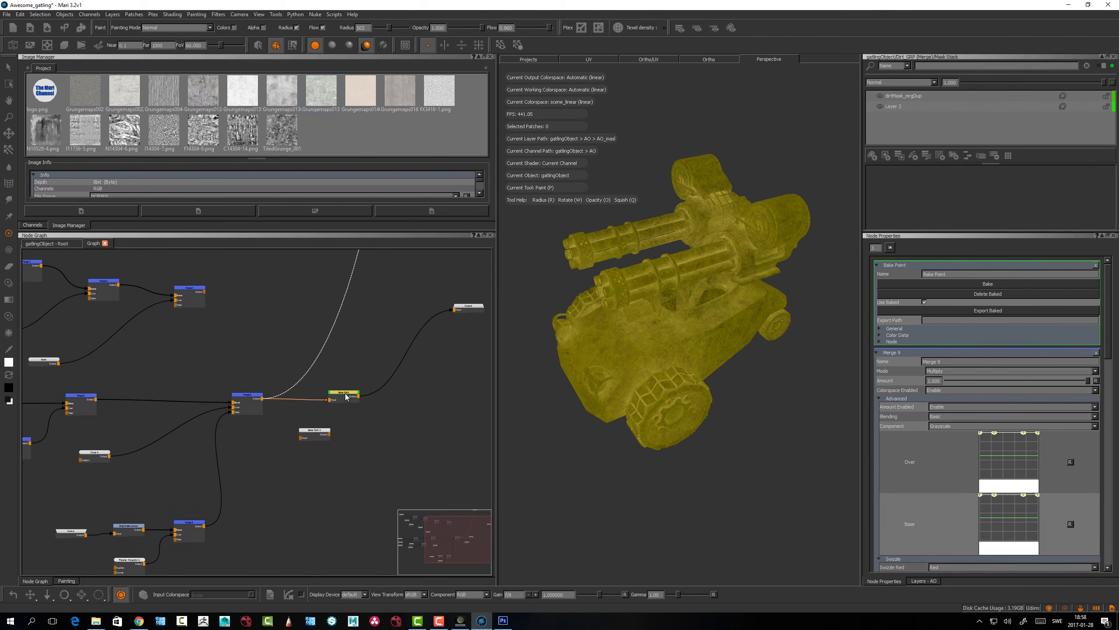
# Examine the baked dirt result across the model and the Bake Point's node information
pyautogui.moveTo(347, 395); pyautogui.dragTo(348, 392)
pyautogui.keyDown('alt'); pyautogui.moveTo(610, 434); pyautogui.dragTo(635, 379); pyautogui.keyUp('alt')
pyautogui.keyDown('alt'); pyautogui.moveTo(635, 379); pyautogui.dragTo(639, 325, button='right'); pyautogui.keyUp('alt')
pyautogui.keyDown('alt'); pyautogui.moveTo(638, 325); pyautogui.dragTo(599, 325); pyautogui.keyUp('alt')
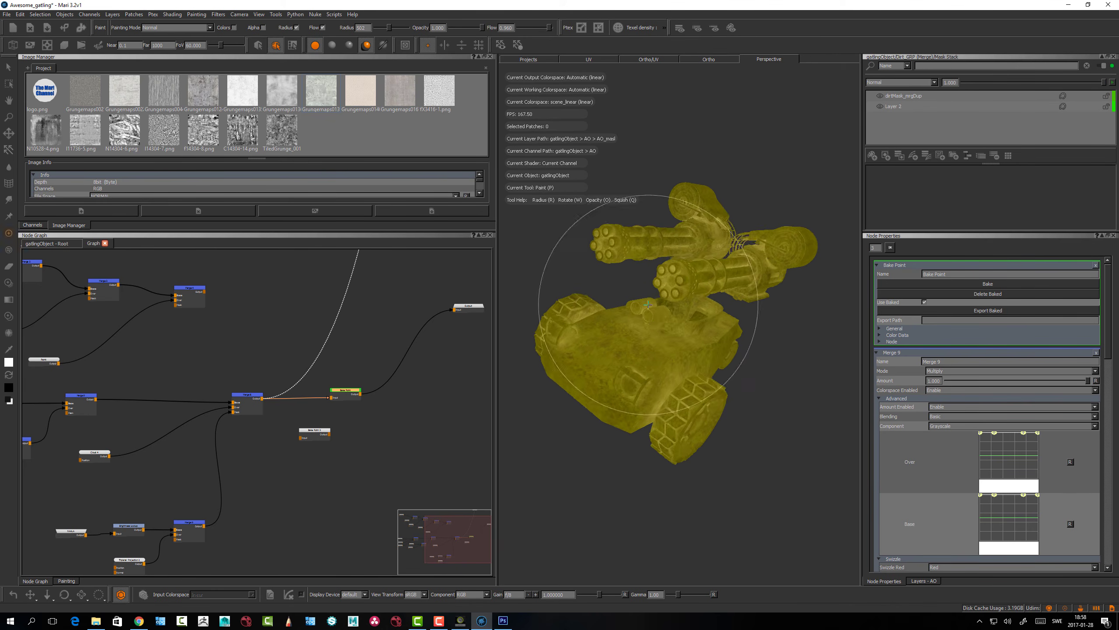
pyautogui.keyDown('alt'); pyautogui.moveTo(599, 325); pyautogui.dragTo(678, 282, button='right'); pyautogui.keyUp('alt')
pyautogui.moveTo(394, 407); pyautogui.dragTo(375, 426, button='middle')
pyautogui.press('i')
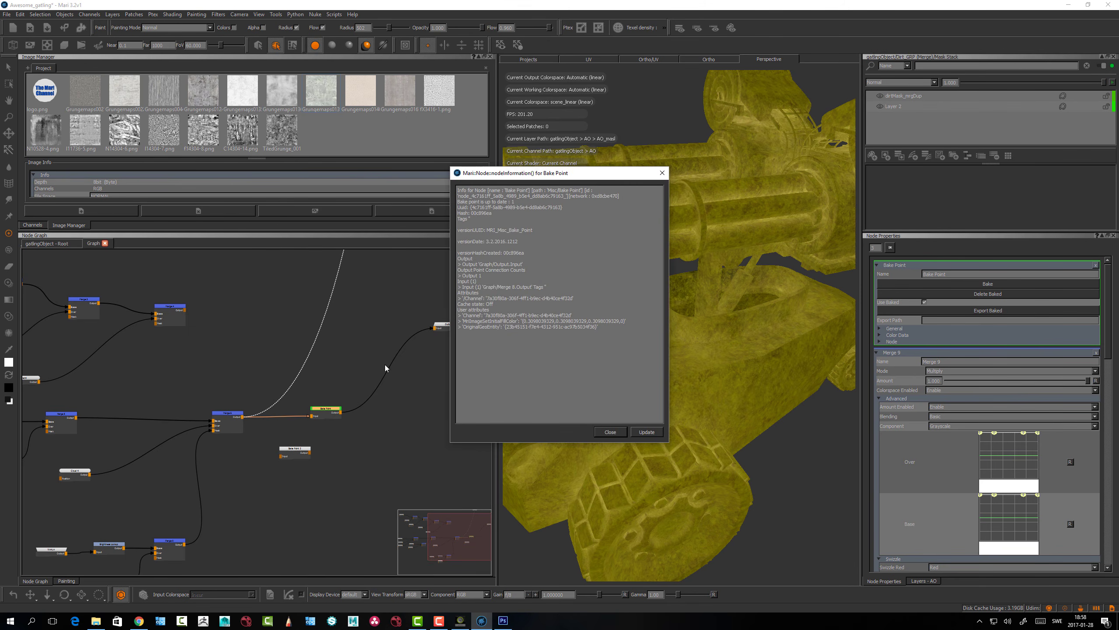
pyautogui.click(610, 432)
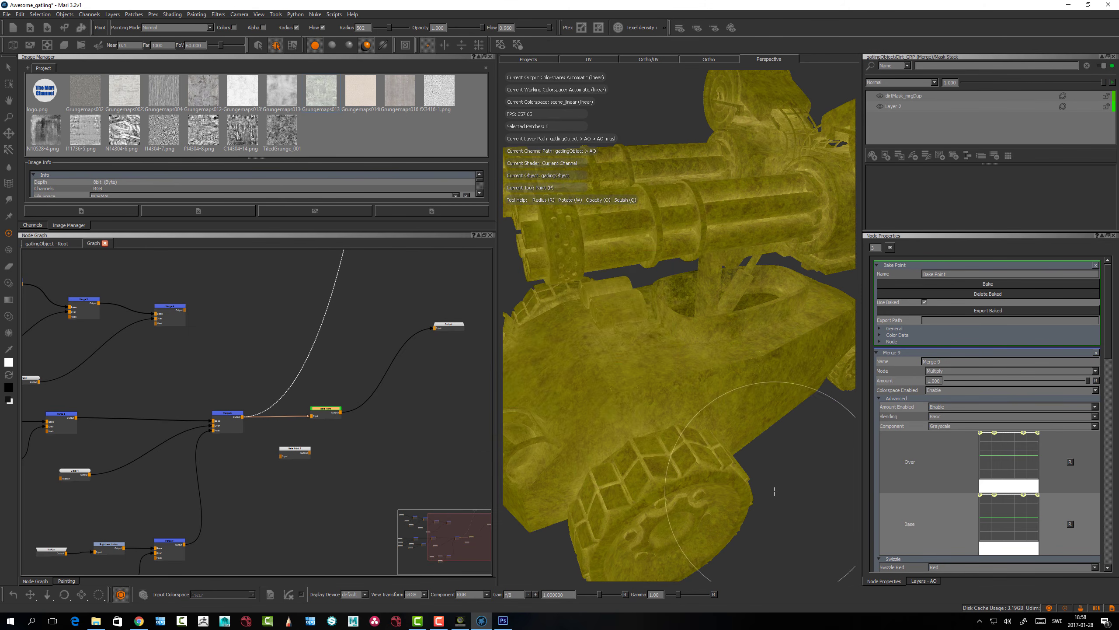
# Switch the model display to the Current Channel shader with the COLOUR channel and inspect the combined materials
pyautogui.press('Tab')
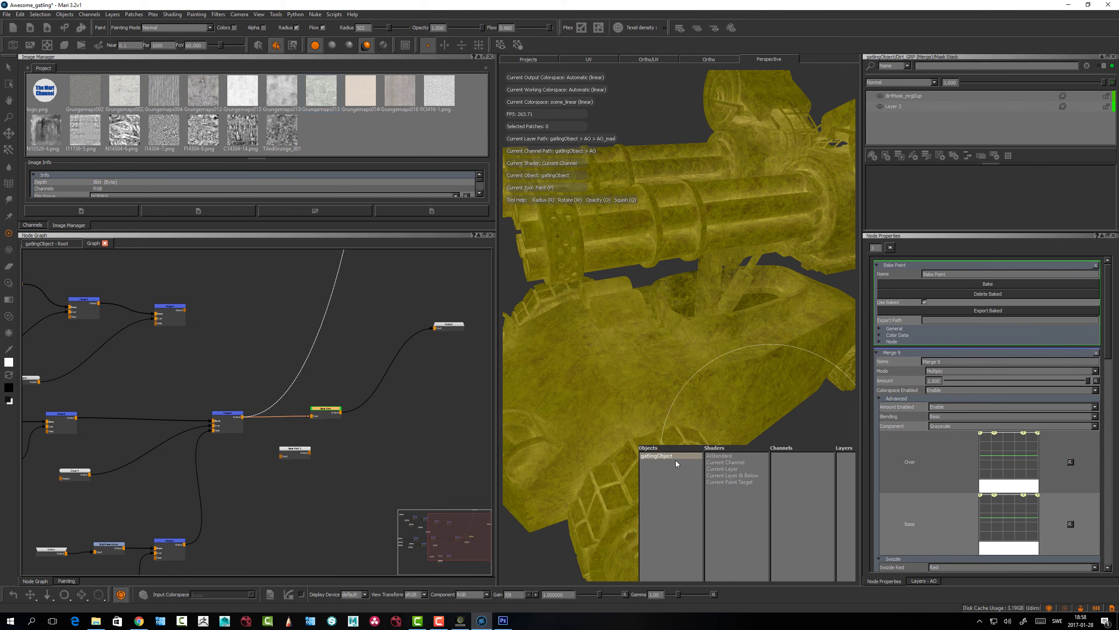
pyautogui.click(733, 462)
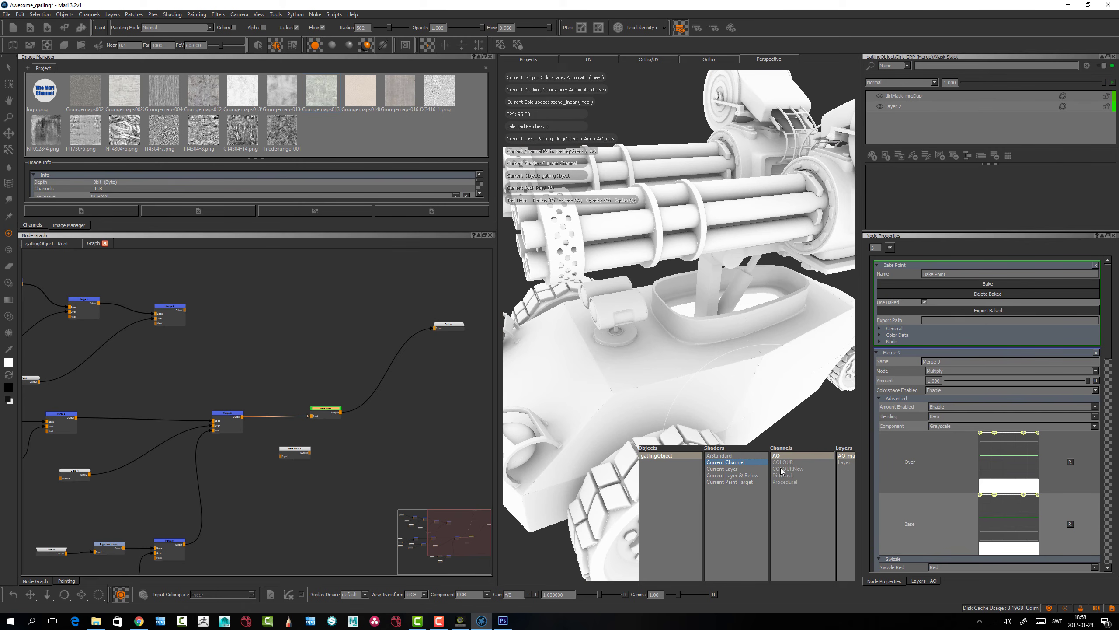
pyautogui.click(783, 462)
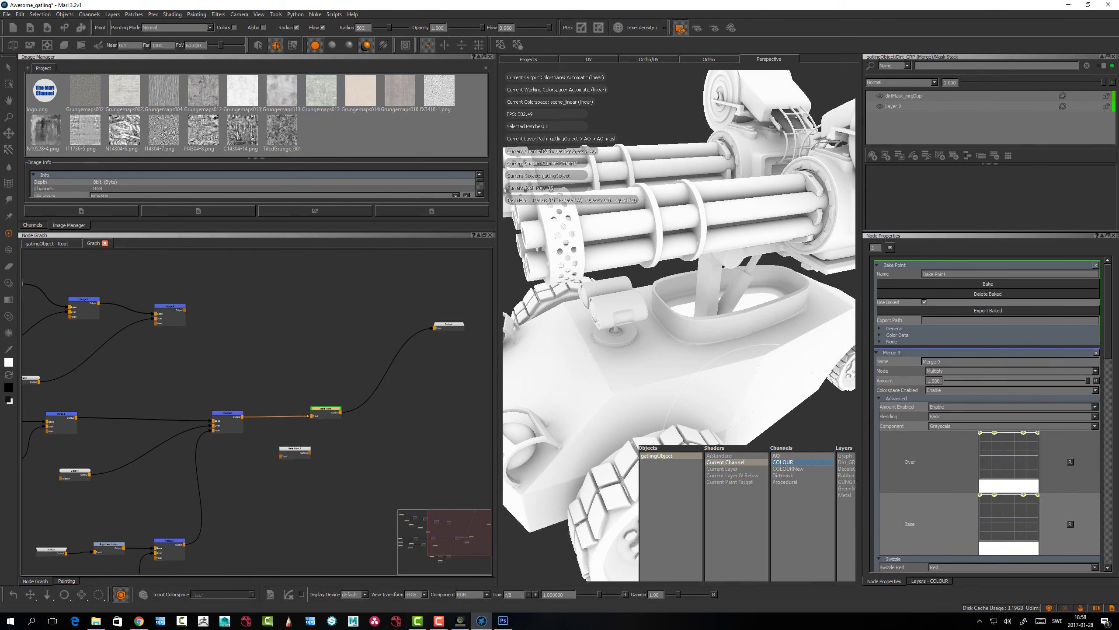
pyautogui.press('Tab')
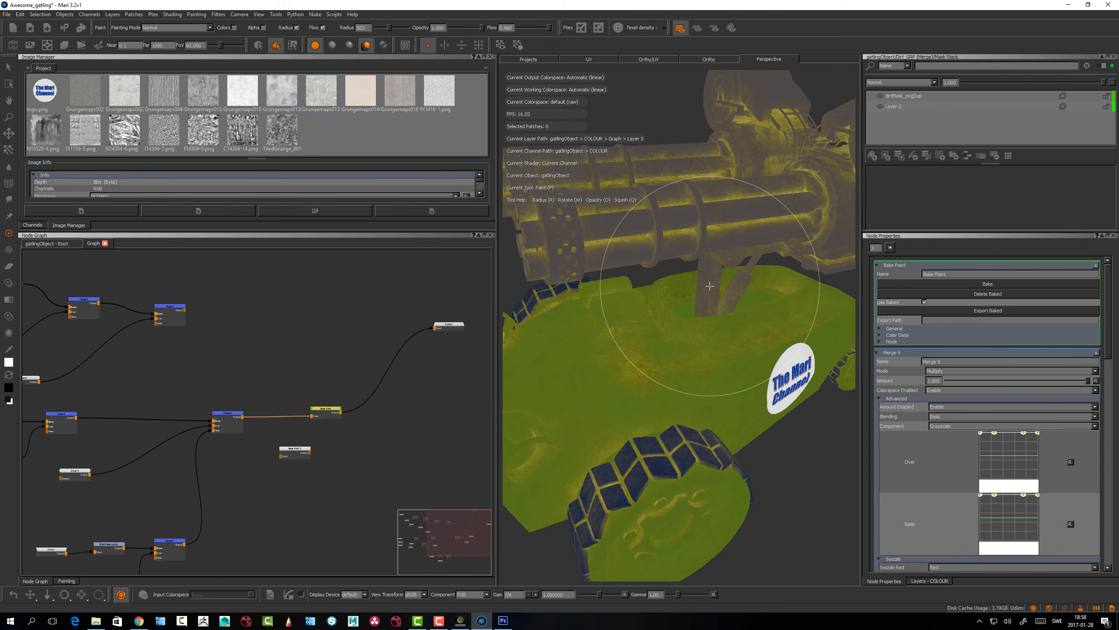
pyautogui.keyDown('alt'); pyautogui.moveTo(770, 453); pyautogui.dragTo(707, 429, button='right'); pyautogui.keyUp('alt')
pyautogui.moveTo(706, 429)
pyautogui.keyDown('alt'); pyautogui.mouseDown()
pyautogui.moveTo(636, 405)
pyautogui.moveTo(643, 419)
pyautogui.mouseUp(); pyautogui.keyUp('alt')
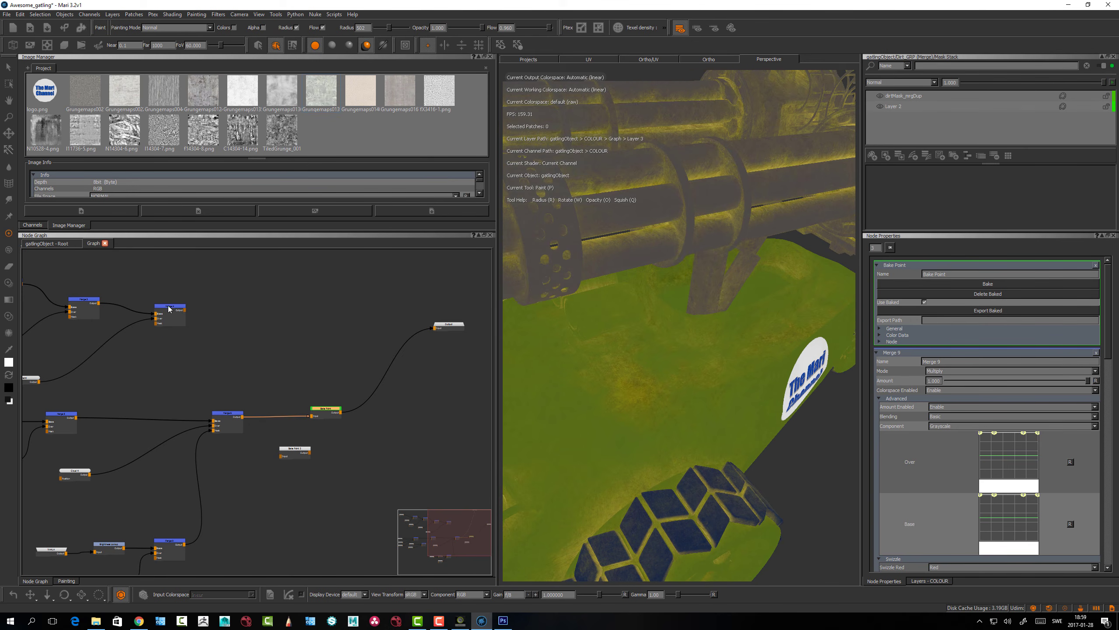
pyautogui.moveTo(170, 310); pyautogui.dragTo(179, 307)
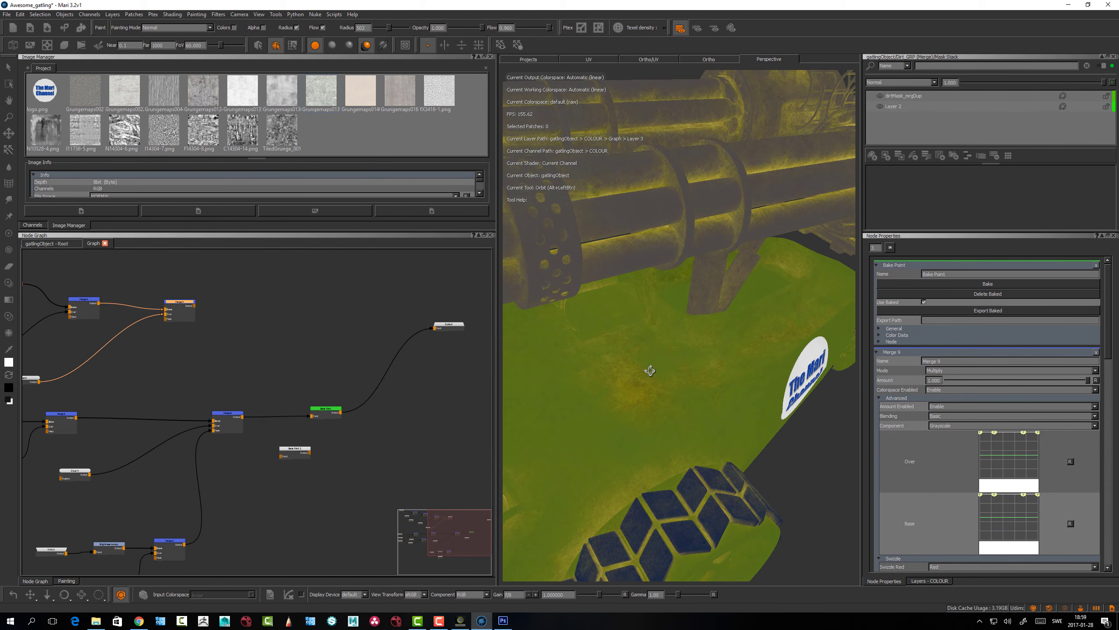
pyautogui.keyDown('alt'); pyautogui.moveTo(647, 370); pyautogui.dragTo(677, 370); pyautogui.keyUp('alt')
pyautogui.keyDown('alt'); pyautogui.moveTo(677, 370); pyautogui.dragTo(635, 393, button='right'); pyautogui.keyUp('alt')
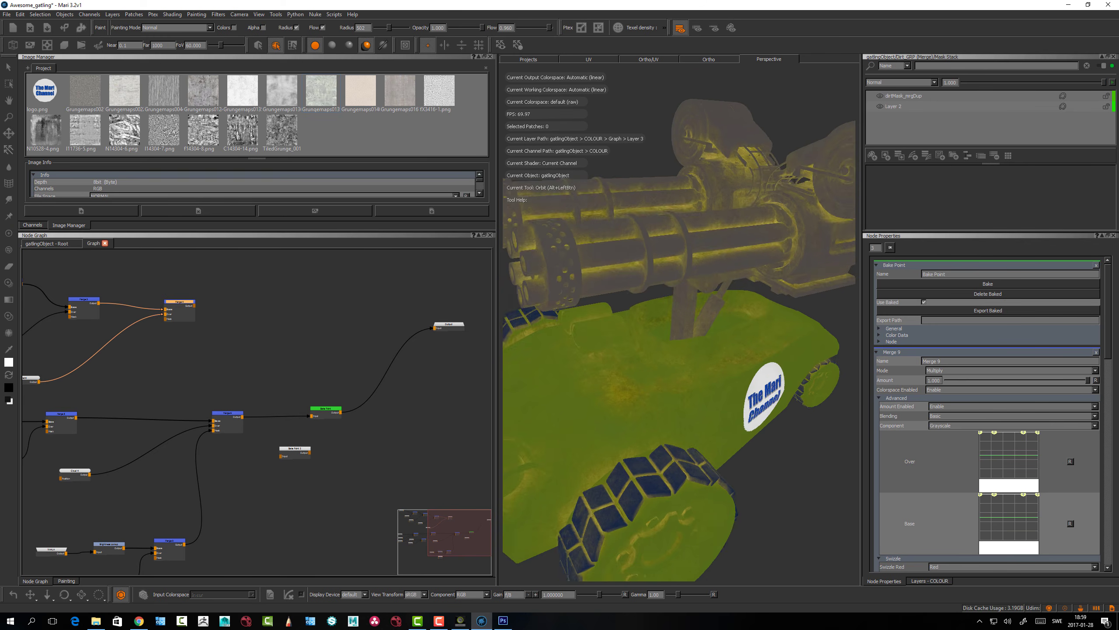
pyautogui.moveTo(635, 392)
pyautogui.keyDown('alt'); pyautogui.mouseDown()
pyautogui.moveTo(681, 364)
pyautogui.moveTo(729, 367)
pyautogui.moveTo(730, 379)
pyautogui.mouseUp(); pyautogui.keyUp('alt')
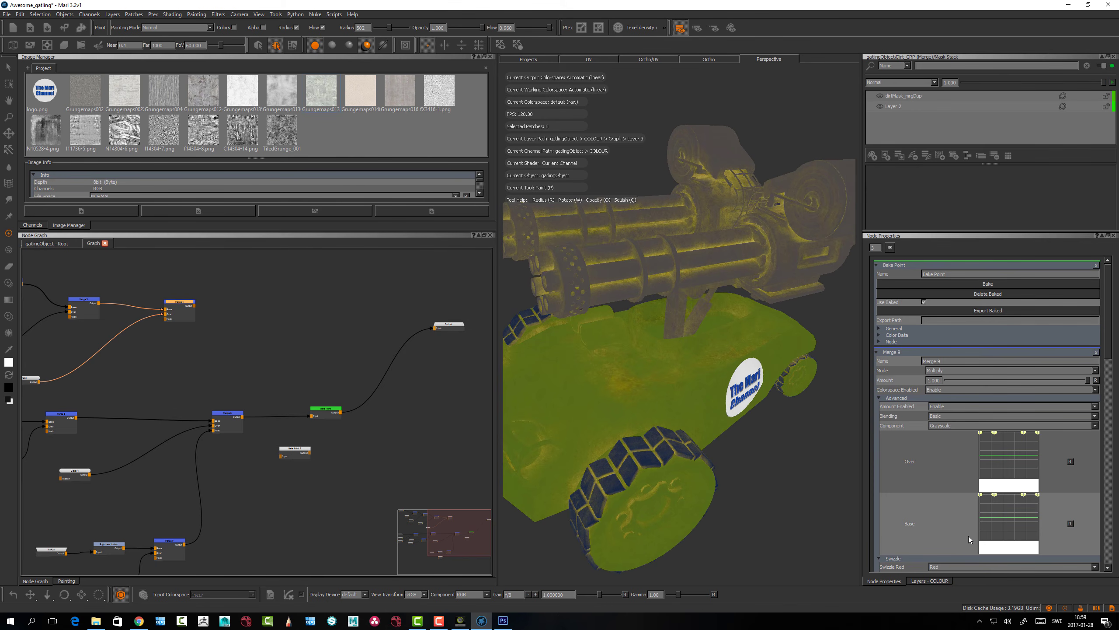
# Disable the Graph layer's mask in the COLOUR channel's layer stack and inspect the dirt on the model
pyautogui.click(928, 581)
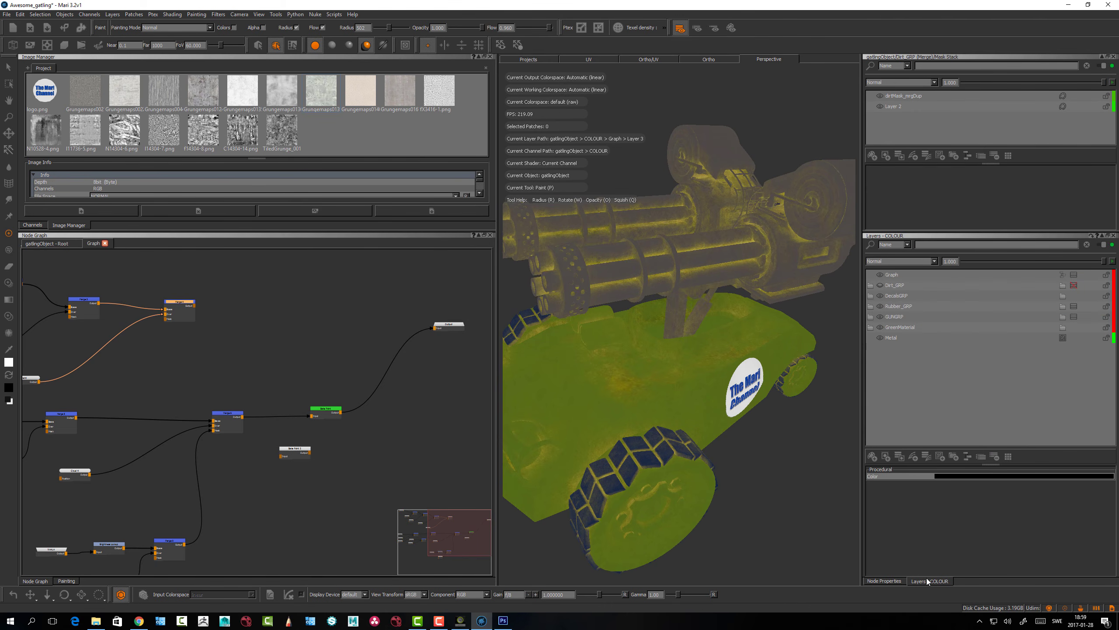
pyautogui.click(1076, 276)
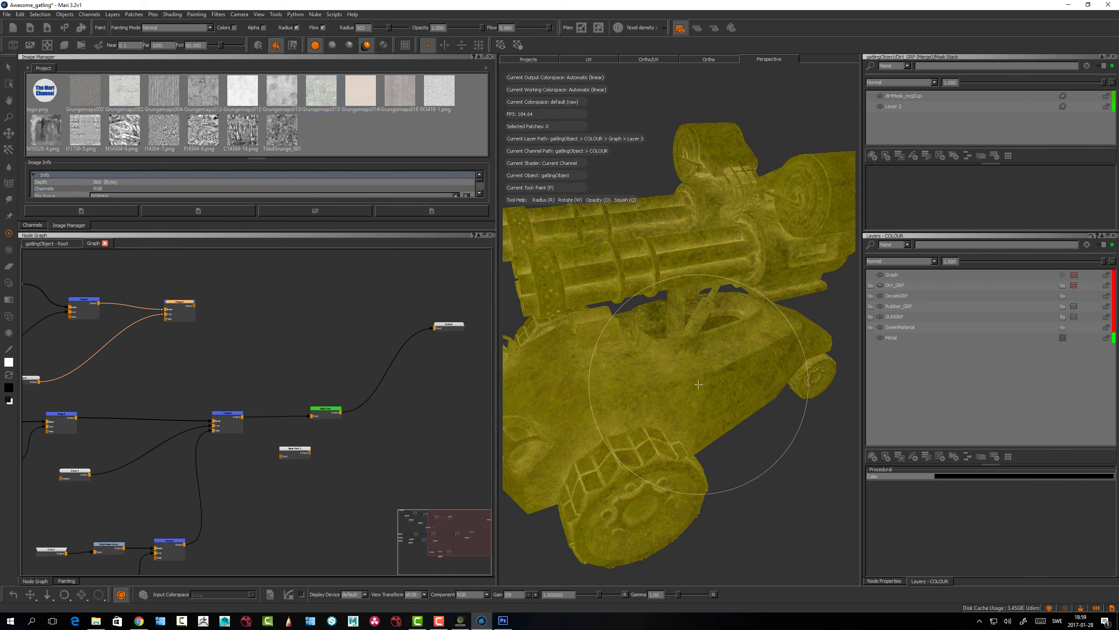
pyautogui.keyDown('alt'); pyautogui.moveTo(698, 384); pyautogui.dragTo(704, 410); pyautogui.keyUp('alt')
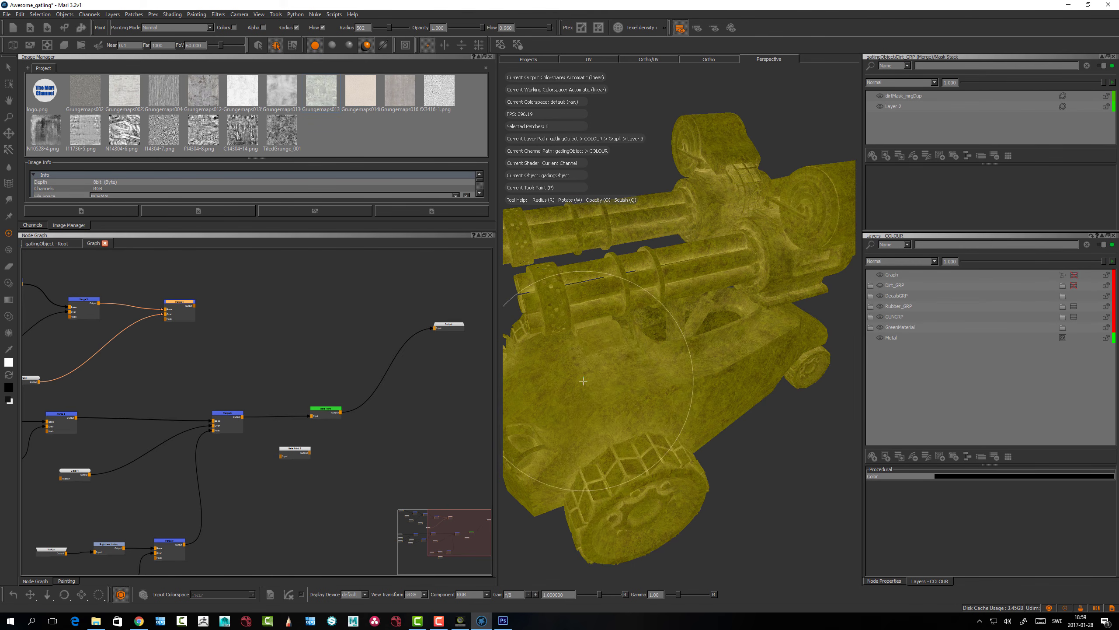
pyautogui.keyDown('alt'); pyautogui.moveTo(652, 326); pyautogui.dragTo(681, 341, button='middle'); pyautogui.keyUp('alt')
pyautogui.moveTo(681, 341)
pyautogui.keyDown('alt'); pyautogui.mouseDown()
pyautogui.moveTo(678, 389)
pyautogui.moveTo(712, 257)
pyautogui.moveTo(728, 254)
pyautogui.mouseUp(); pyautogui.keyUp('alt')
# Review the Graph group's node network and the AO channel feeding the group in the root graph
pyautogui.moveTo(294, 532); pyautogui.dragTo(471, 443, button='middle')
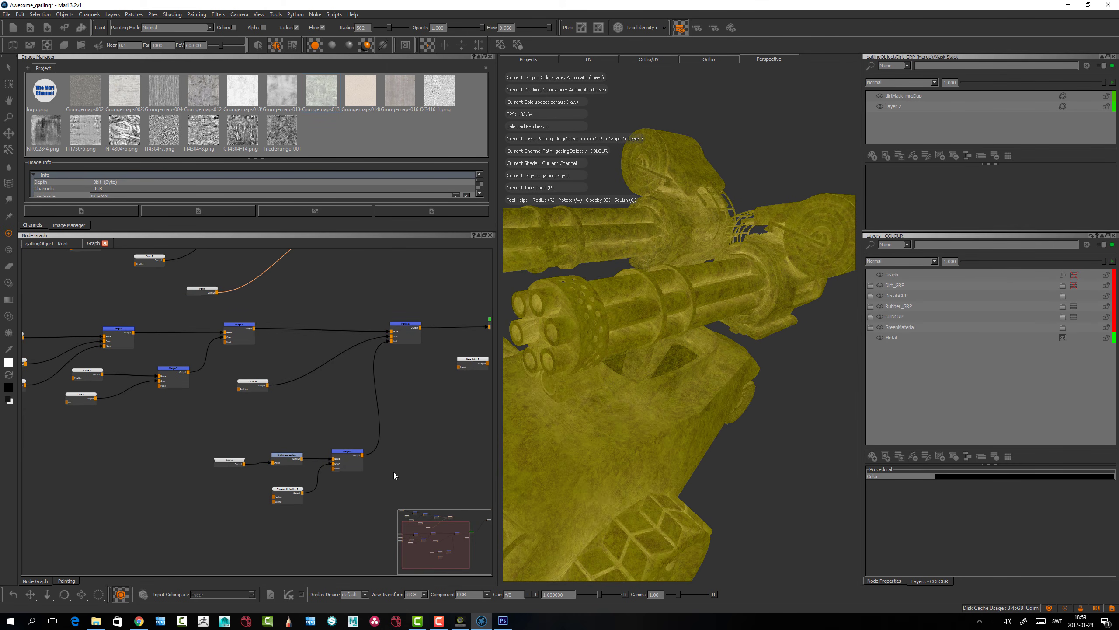
pyautogui.moveTo(348, 527); pyautogui.dragTo(303, 522, button='middle')
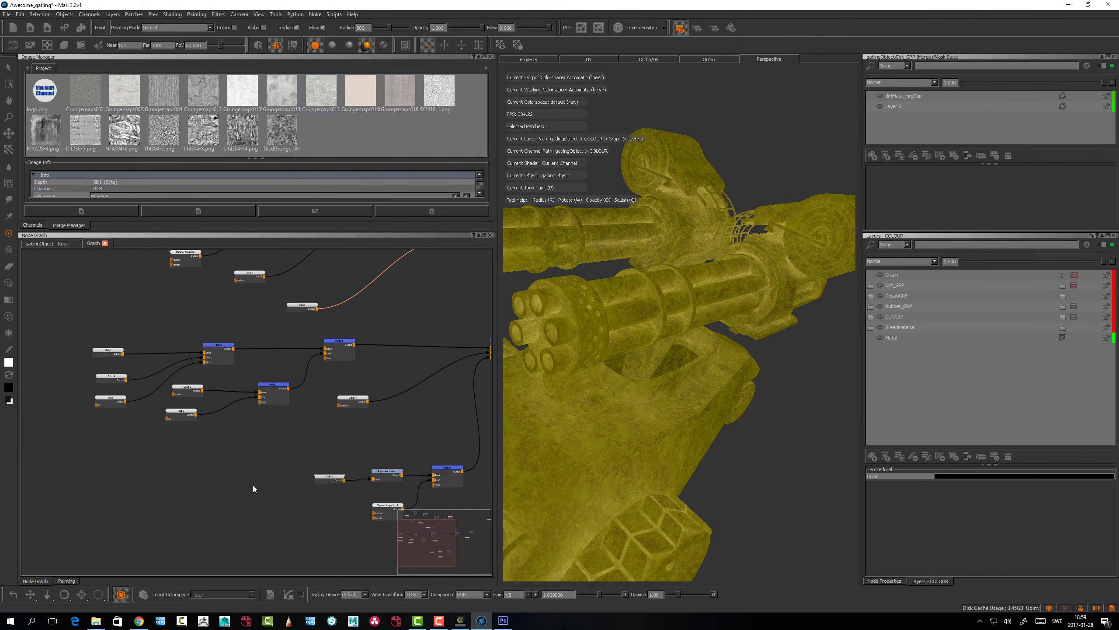
pyautogui.moveTo(254, 487); pyautogui.dragTo(226, 524, button='middle')
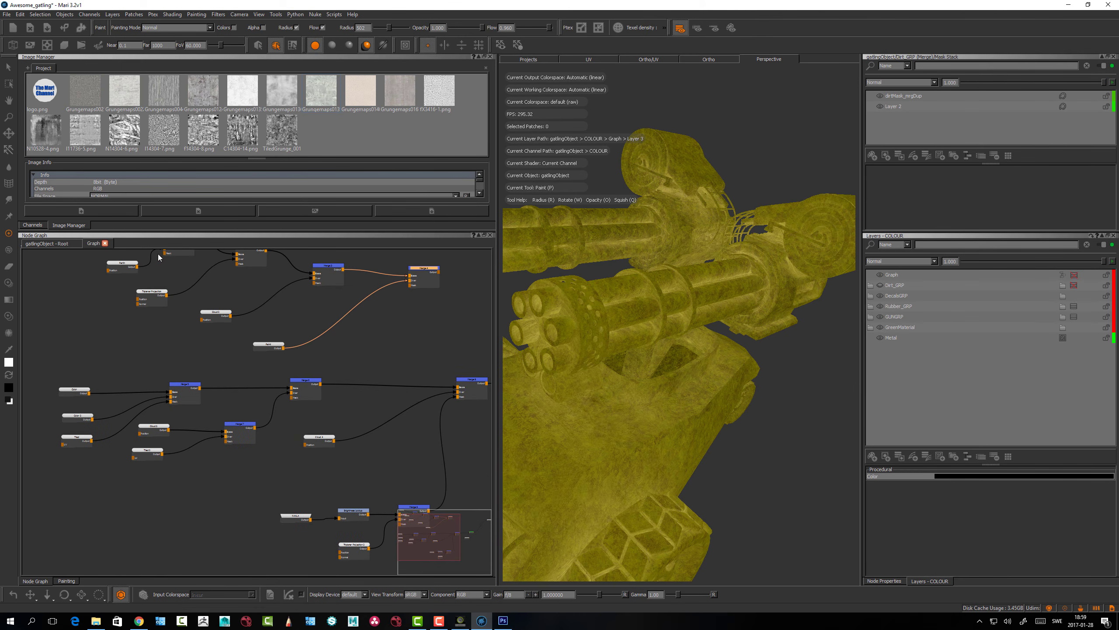
pyautogui.click(48, 244)
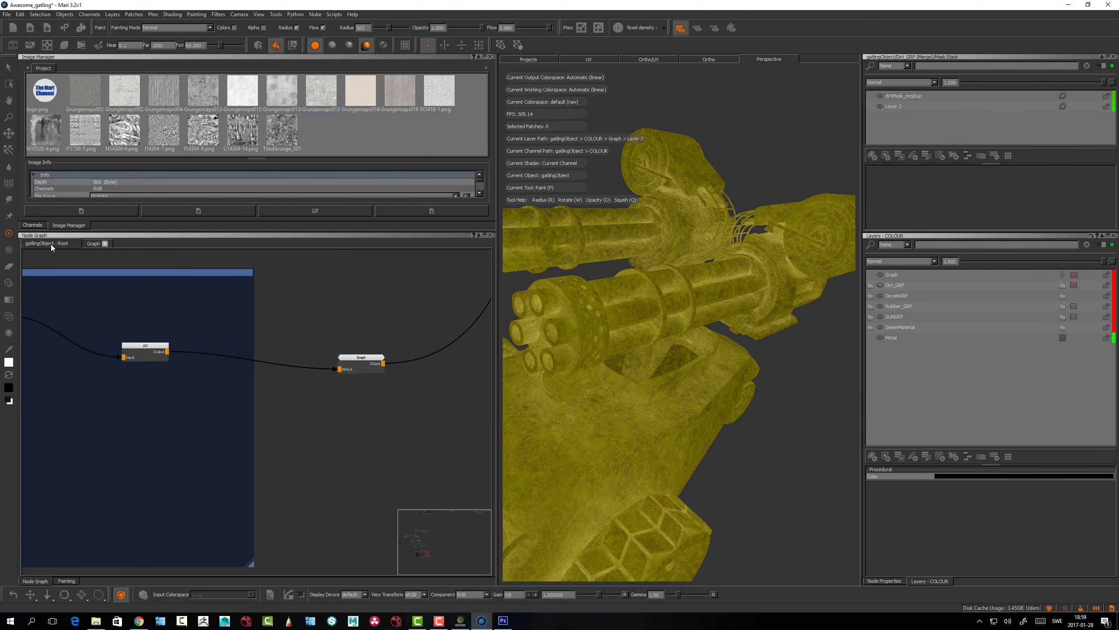
pyautogui.scroll(-1, 344, 441)
pyautogui.moveTo(363, 372); pyautogui.dragTo(376, 363)
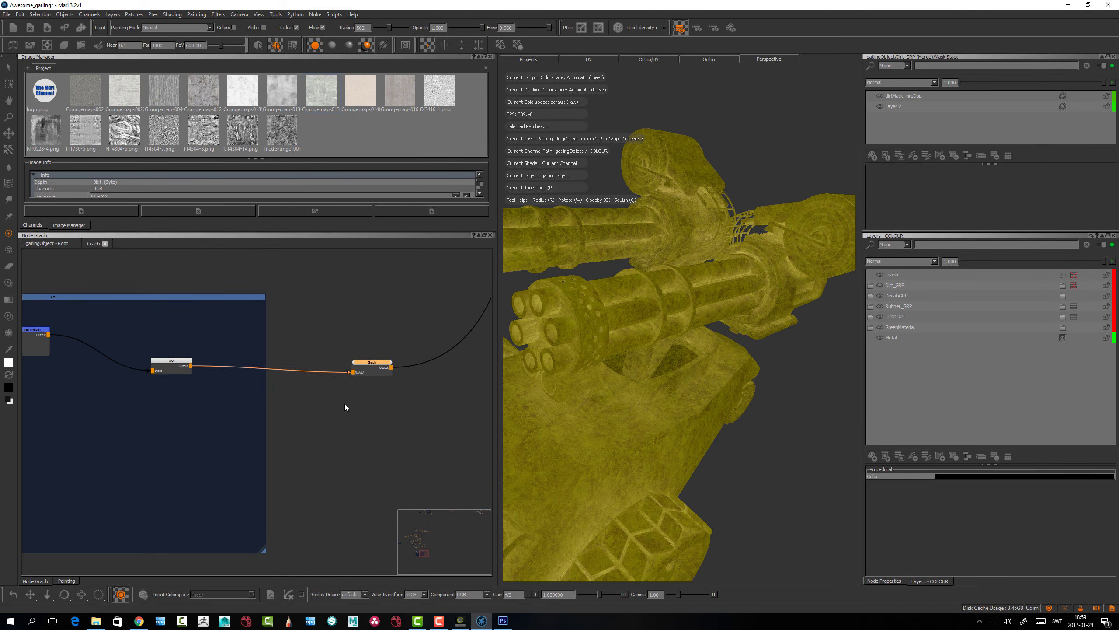
pyautogui.click(324, 386)
pyautogui.moveTo(169, 367); pyautogui.dragTo(182, 372)
pyautogui.click(376, 366)
pyautogui.moveTo(376, 366); pyautogui.dragTo(376, 362)
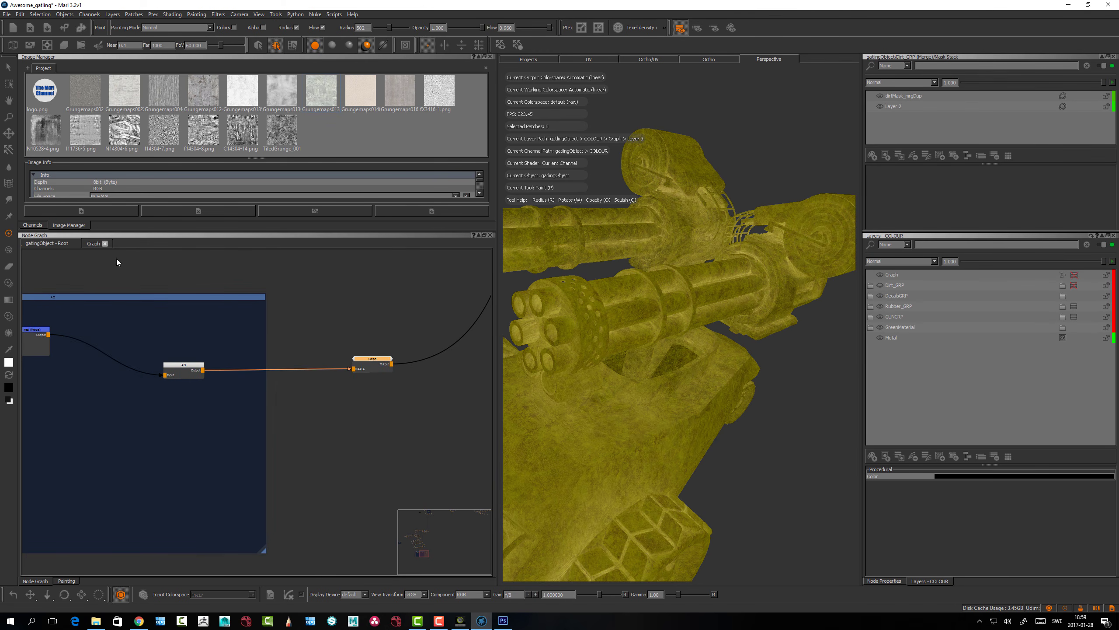
# Open the Graph group node's properties in the root graph and examine its NAALA input
pyautogui.click(47, 243)
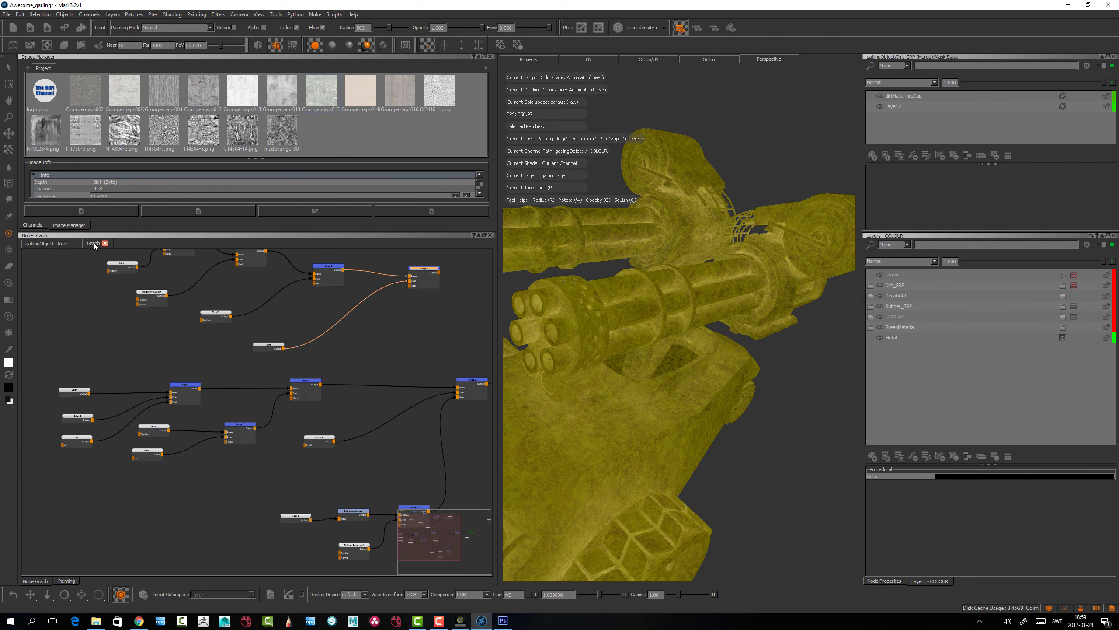
pyautogui.click(94, 245)
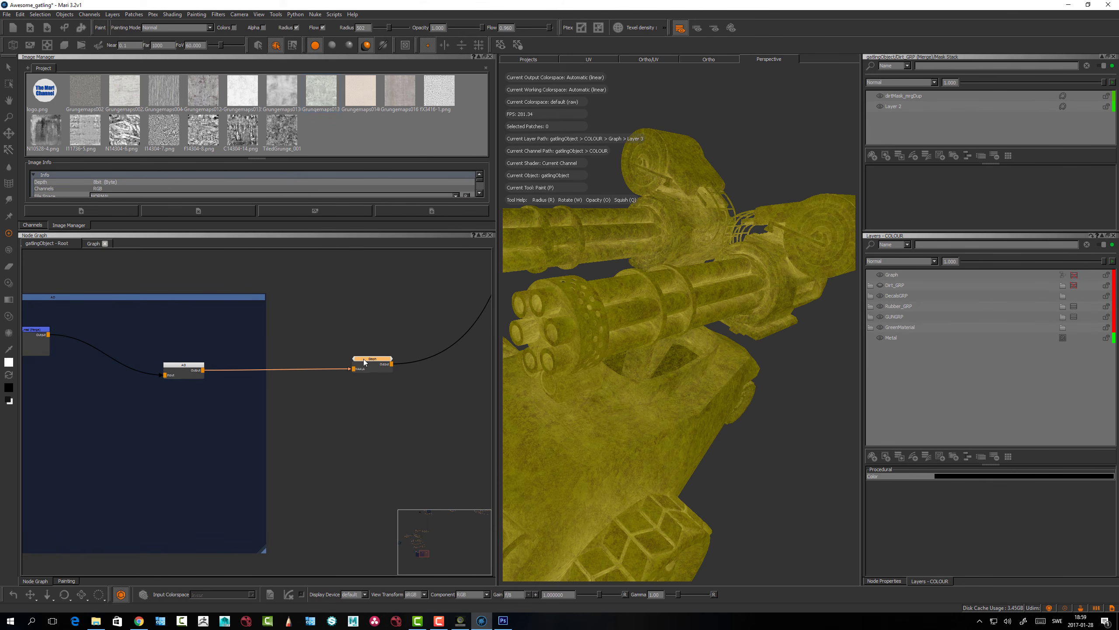
pyautogui.moveTo(365, 362); pyautogui.dragTo(369, 364)
pyautogui.doubleClick(378, 359)
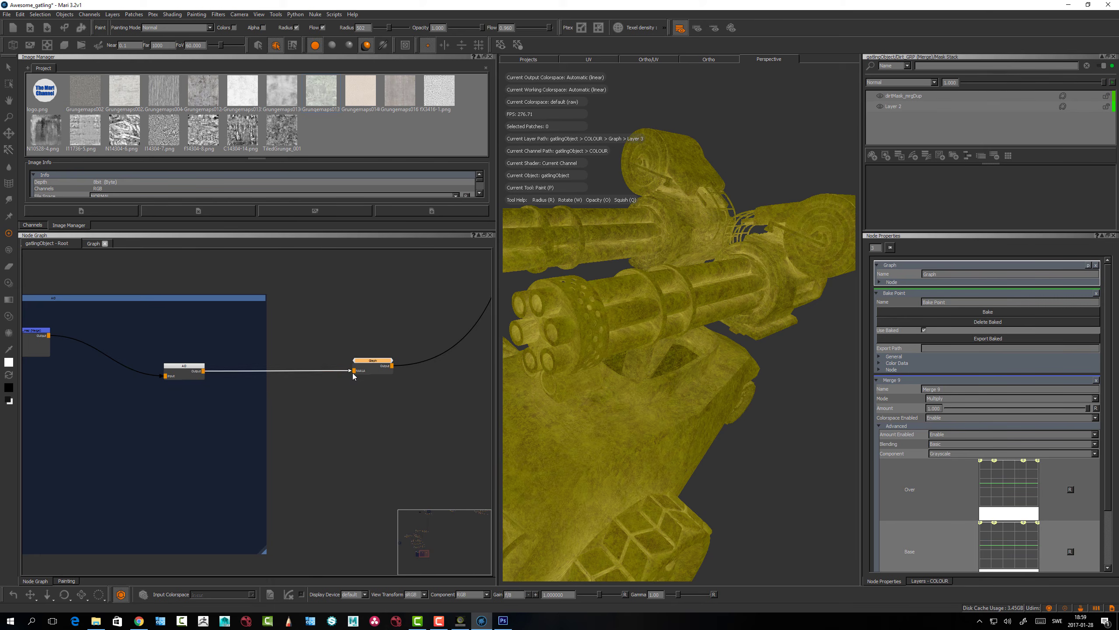
pyautogui.scroll(3, 353, 373)
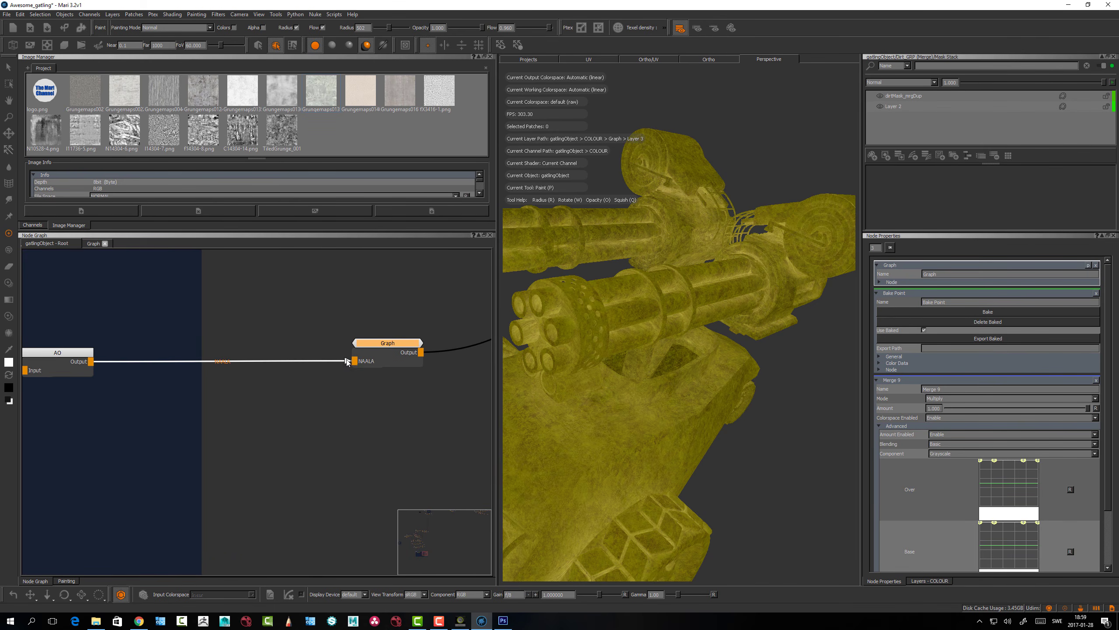
pyautogui.moveTo(386, 343); pyautogui.dragTo(391, 349)
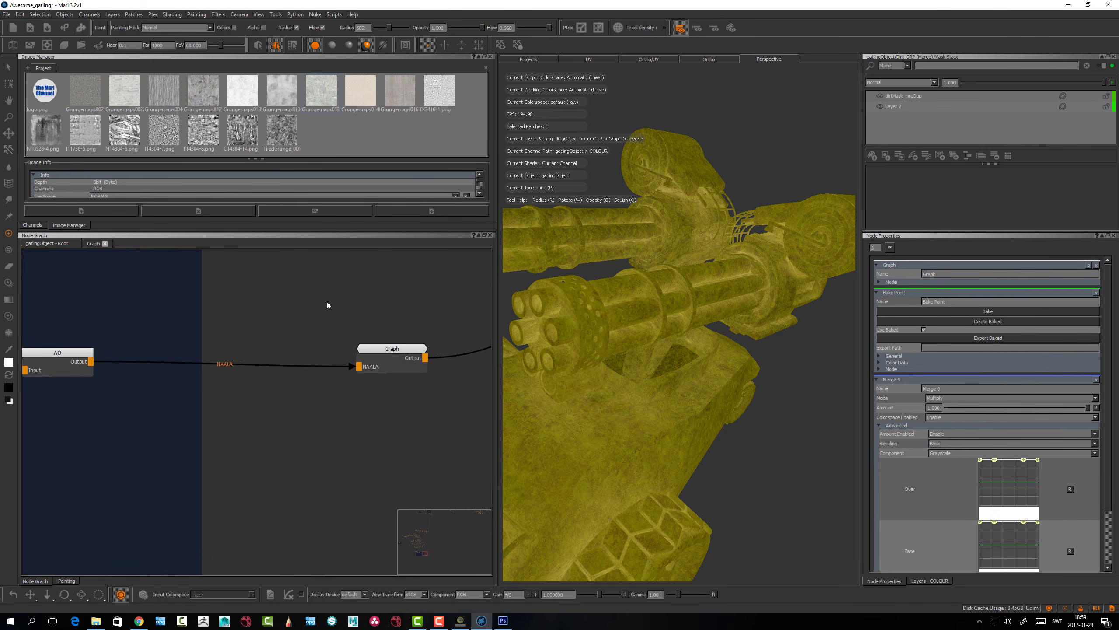
# Create an Input node inside the Graph group and rename it to a first name followed by "SuperInput"
pyautogui.click(93, 243)
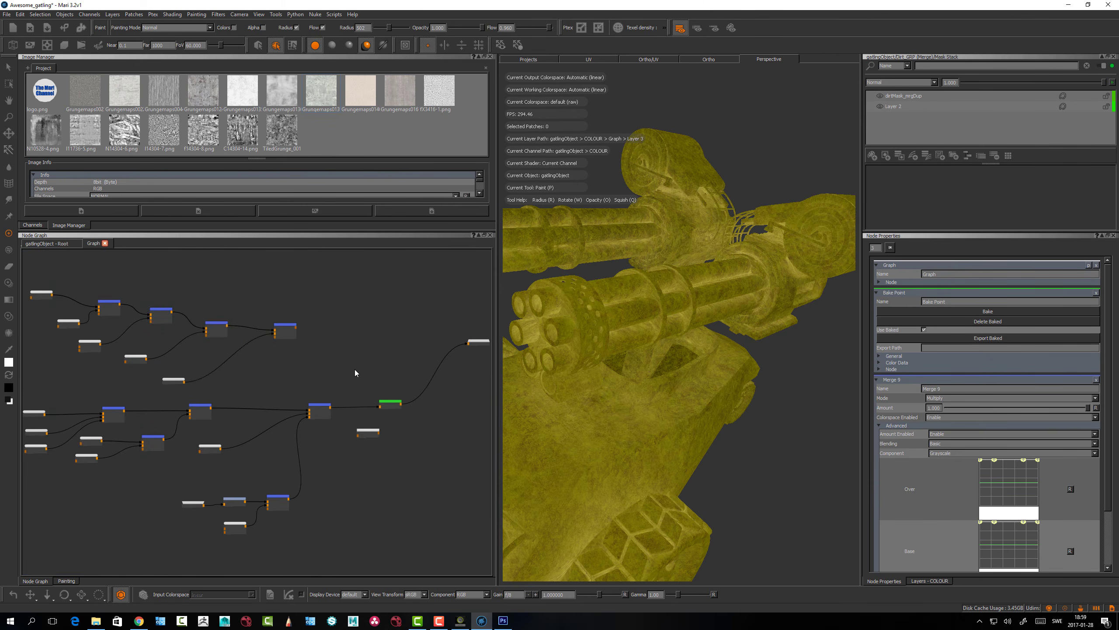
pyautogui.moveTo(361, 399); pyautogui.dragTo(280, 442, button='middle')
pyautogui.press('Tab')
pyautogui.write('in')
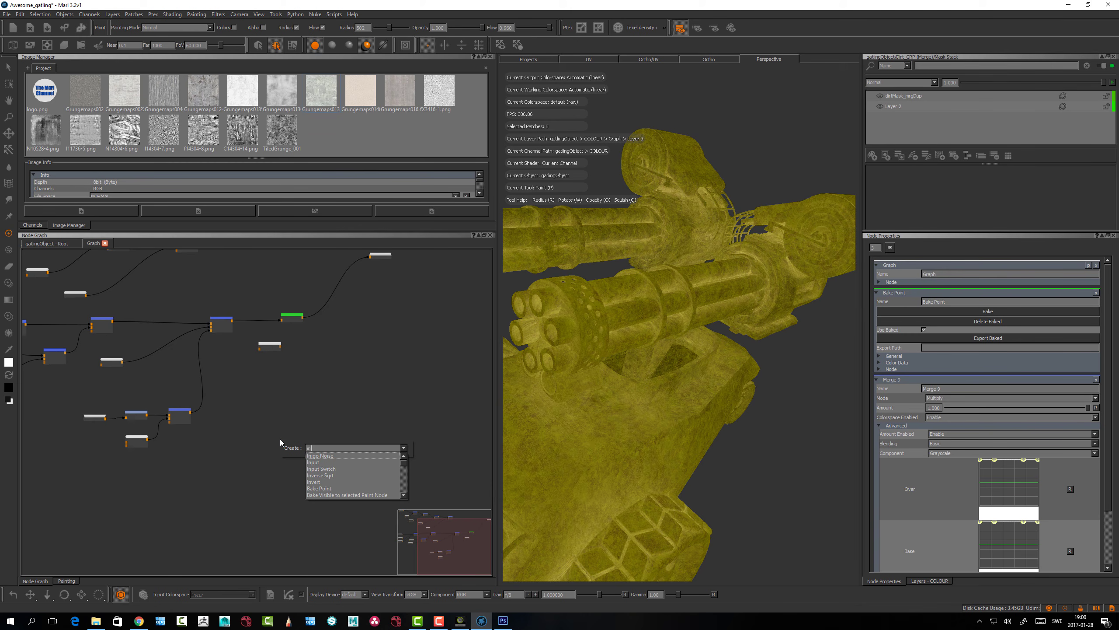
pyautogui.write('p')
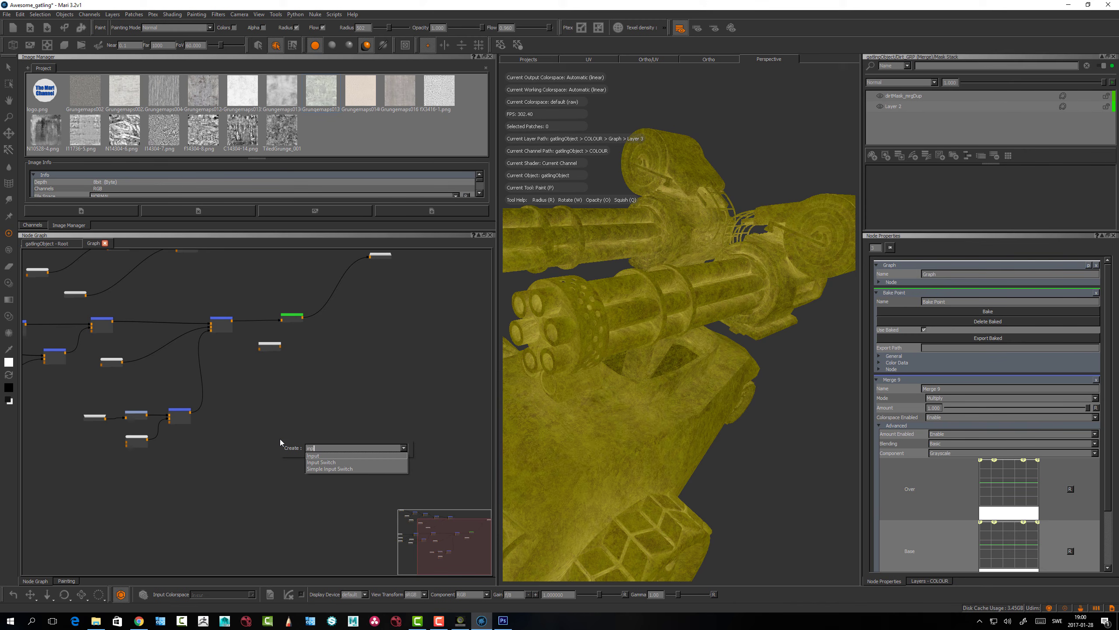
pyautogui.press('Return')
pyautogui.click(288, 443)
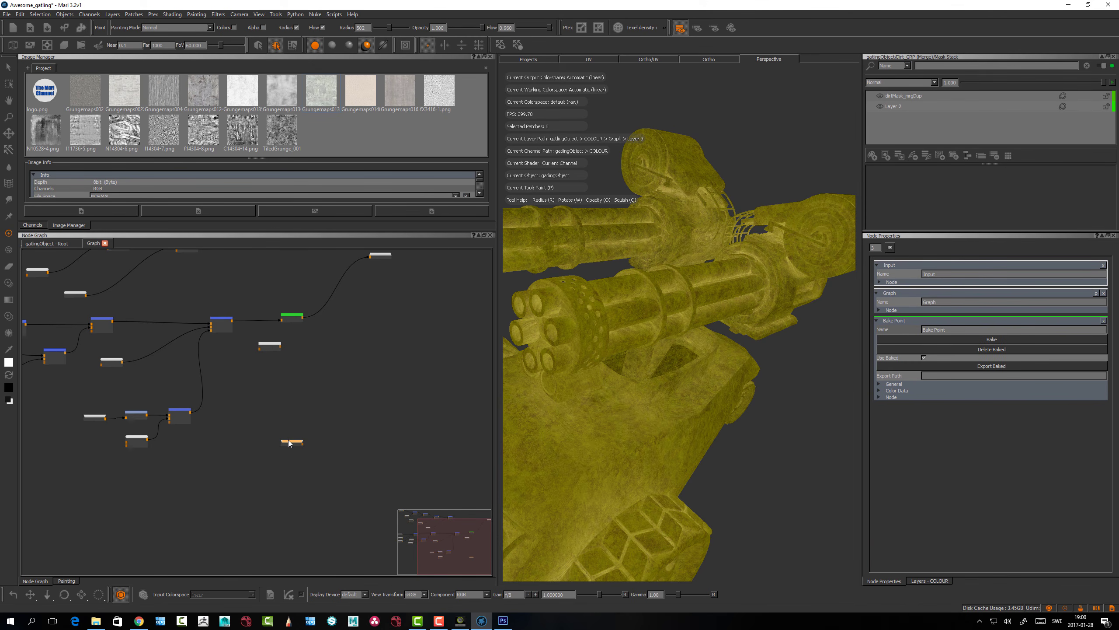
pyautogui.doubleClick(935, 273)
pyautogui.click(311, 384)
# Return to the root graph and check the Graph group node's newly added input
pyautogui.click(61, 243)
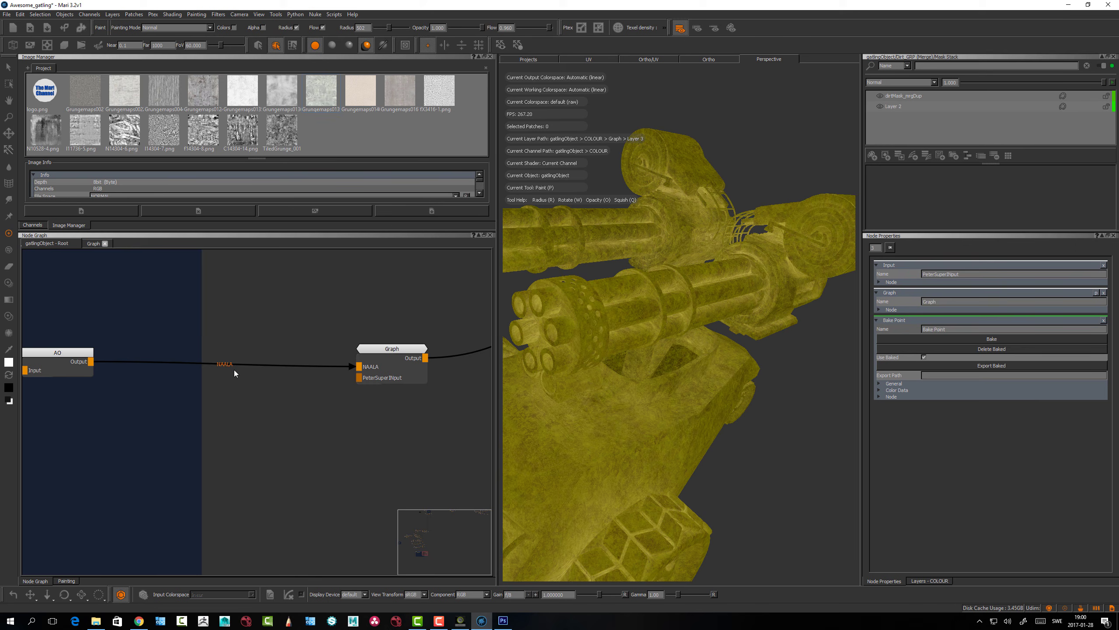
pyautogui.moveTo(389, 352); pyautogui.dragTo(390, 344)
pyautogui.click(357, 395)
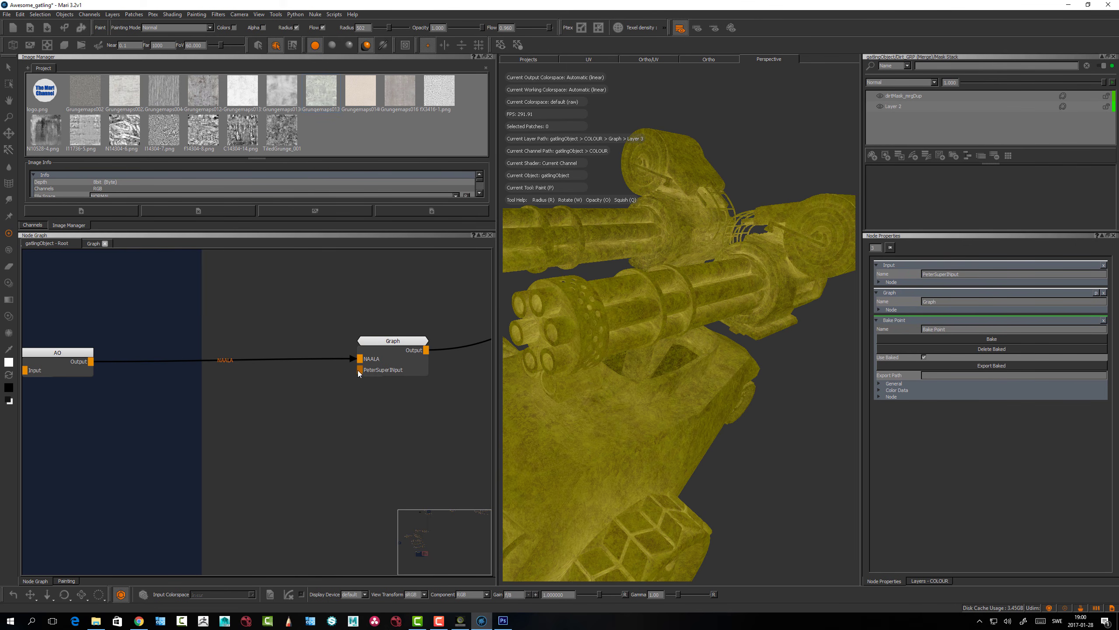
# Create a Spotify node in the root graph, placed below the link between the AO channel and the Graph group
pyautogui.moveTo(275, 413)
pyautogui.mouseDown(button='middle')
pyautogui.moveTo(316, 408)
pyautogui.moveTo(278, 429)
pyautogui.mouseUp(button='middle')
pyautogui.moveTo(389, 351); pyautogui.dragTo(384, 355)
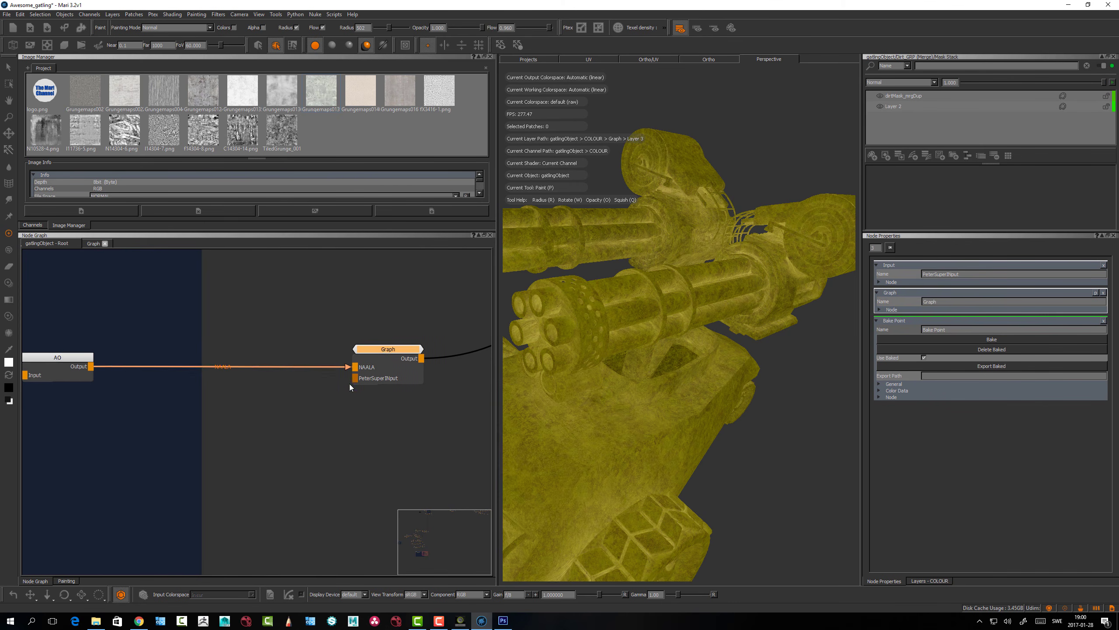
pyautogui.click(318, 413)
pyautogui.moveTo(278, 439); pyautogui.dragTo(262, 432, button='middle')
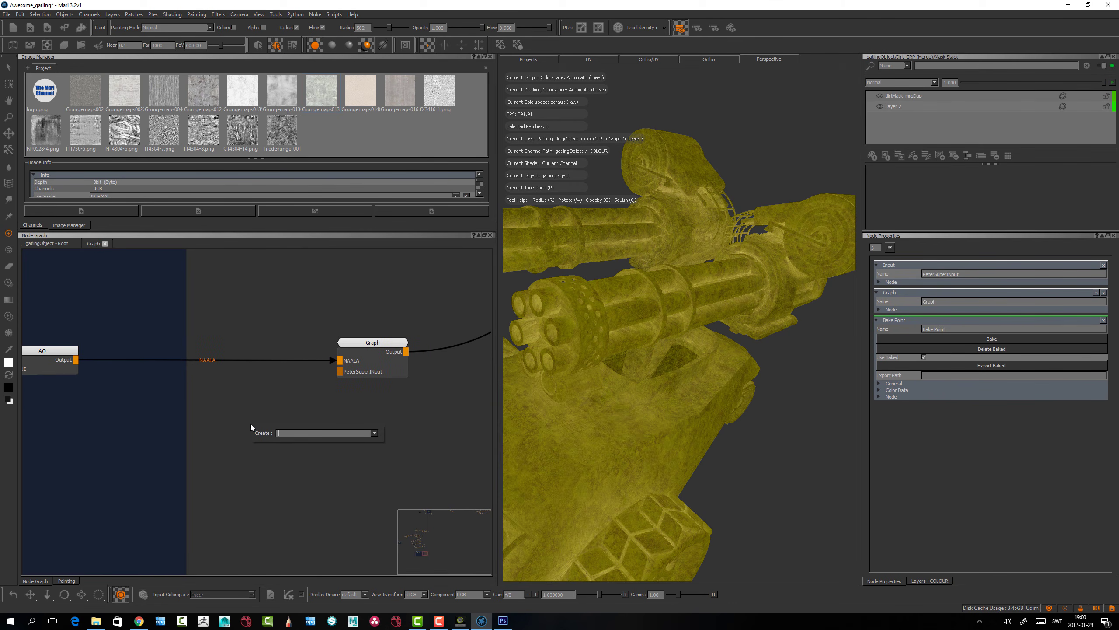
pyautogui.write('spotify')
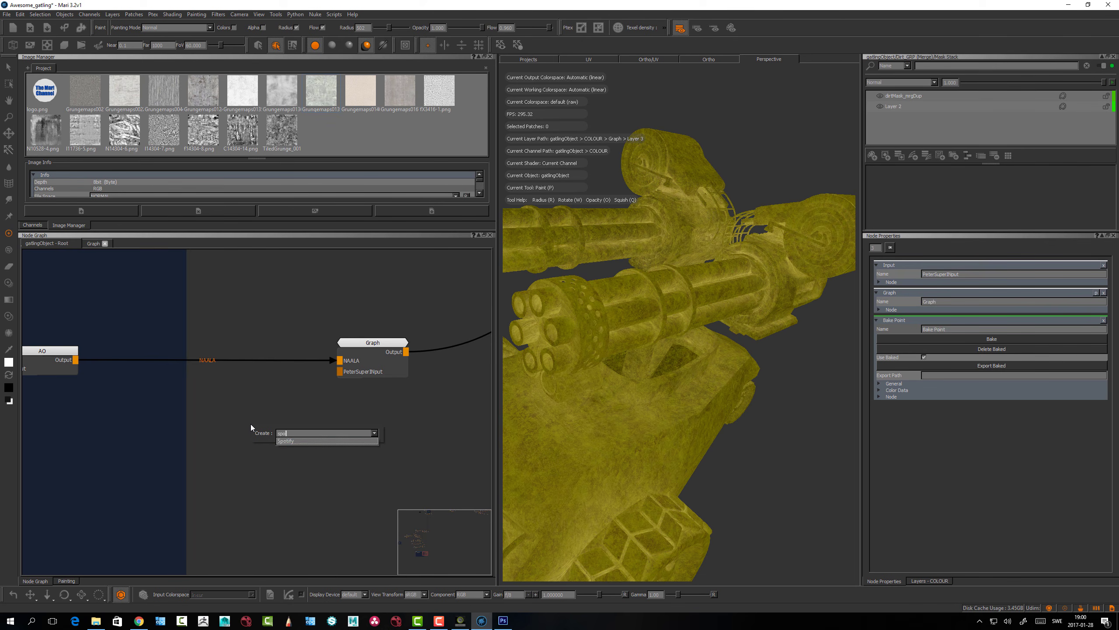
pyautogui.press('Return')
pyautogui.moveTo(251, 428); pyautogui.dragTo(206, 417)
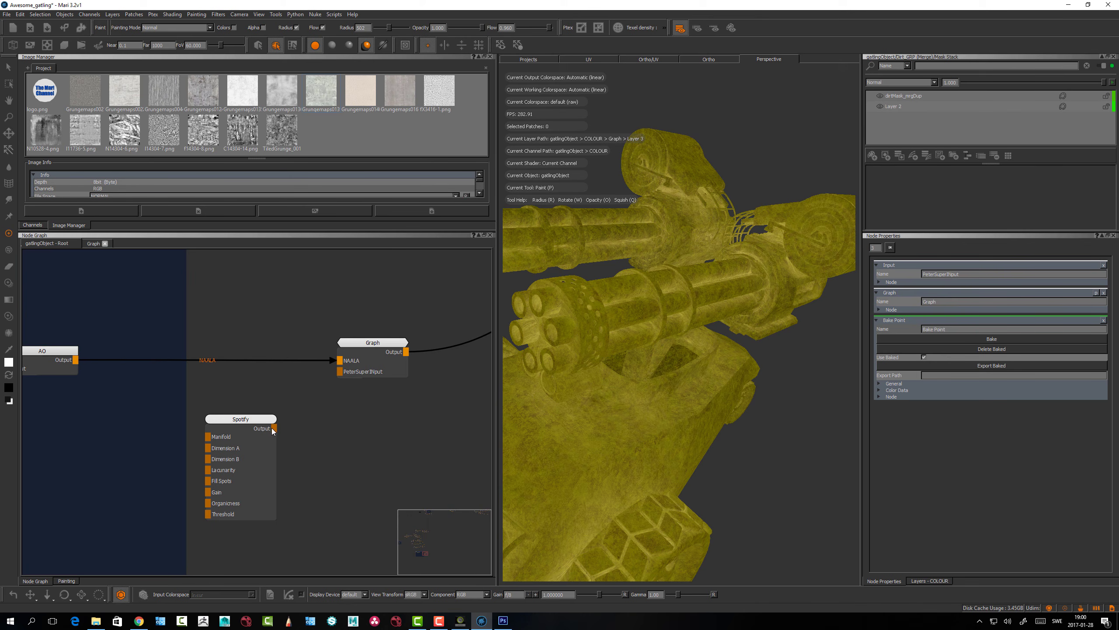
# Connect the Spotify node's output to the Graph group's custom SuperInput port and tidy the positions of both nodes
pyautogui.moveTo(274, 428); pyautogui.dragTo(395, 373)
pyautogui.click(358, 385)
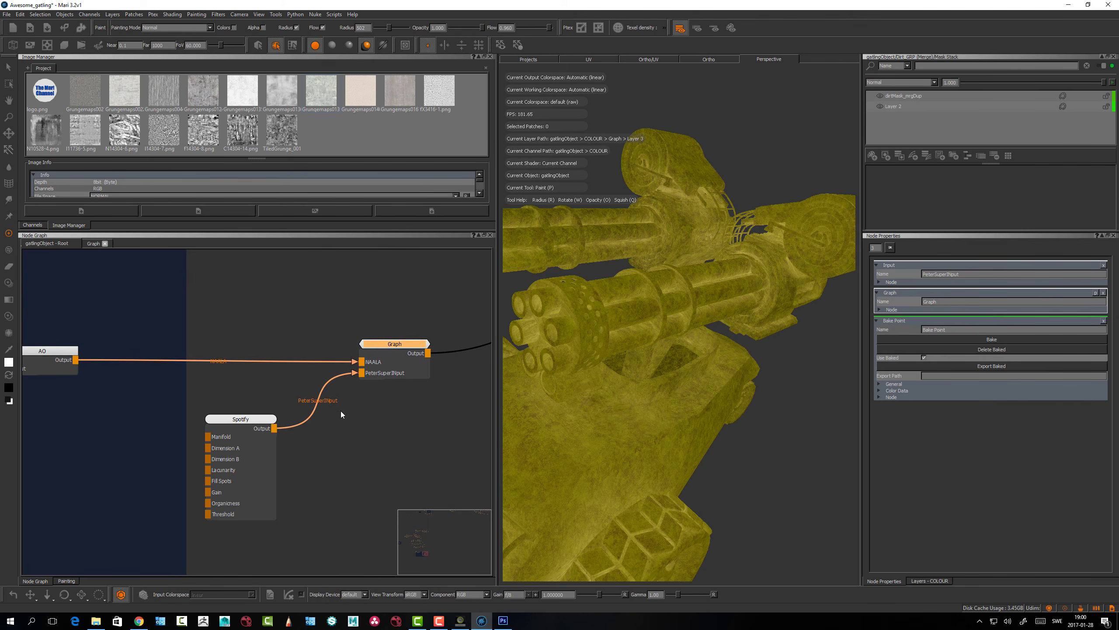
pyautogui.moveTo(257, 421)
pyautogui.mouseDown()
pyautogui.moveTo(246, 418)
pyautogui.moveTo(259, 418)
pyautogui.mouseUp()
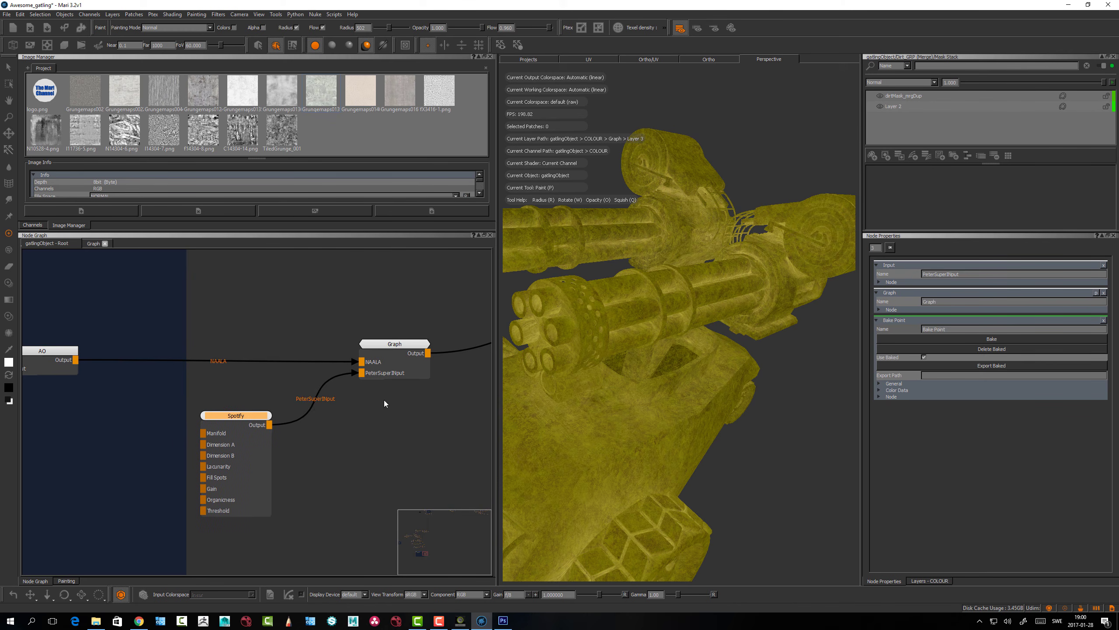
pyautogui.moveTo(379, 353); pyautogui.dragTo(385, 347)
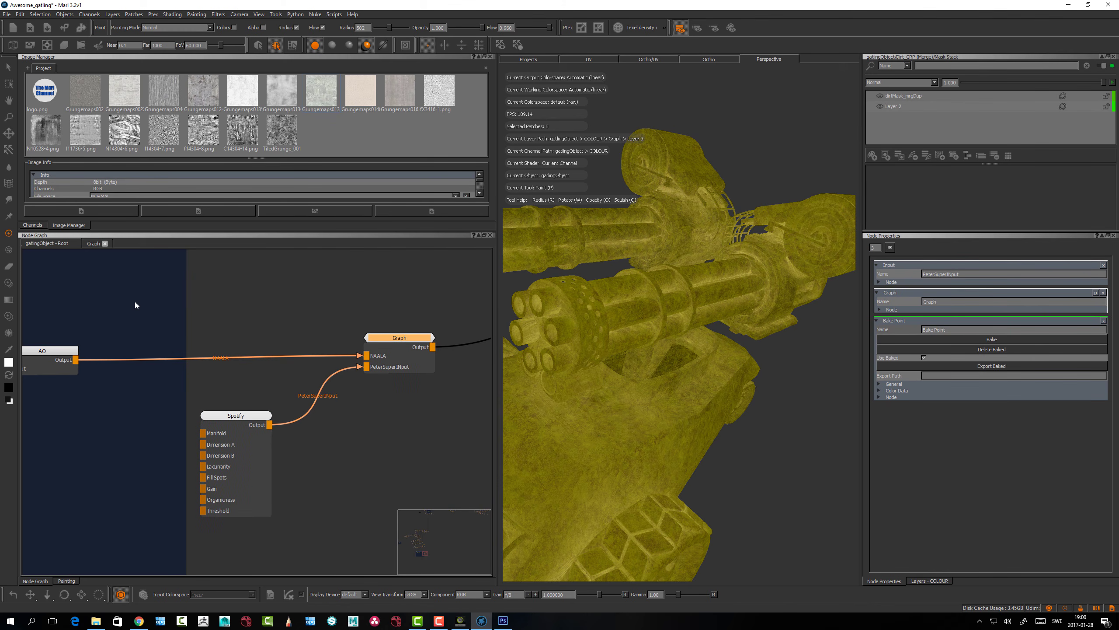
# Open the Graph group, display its custom SuperInput node's output on the whole gatling model, and look over the group's network
pyautogui.click(93, 244)
pyautogui.scroll(5, 299, 450)
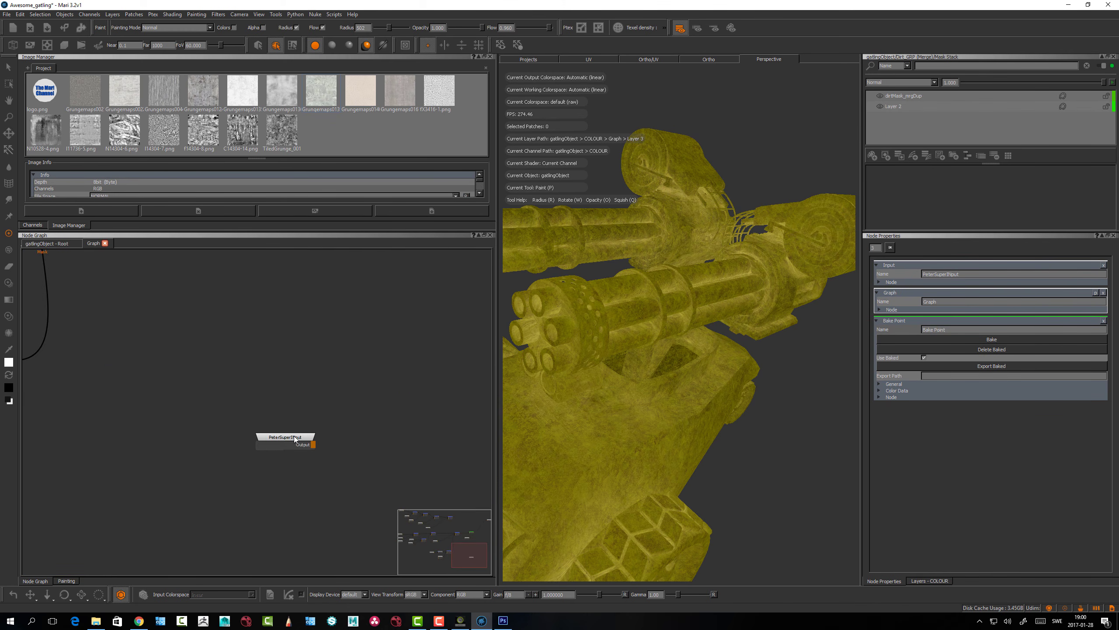
pyautogui.click(260, 452)
pyautogui.doubleClick(272, 452)
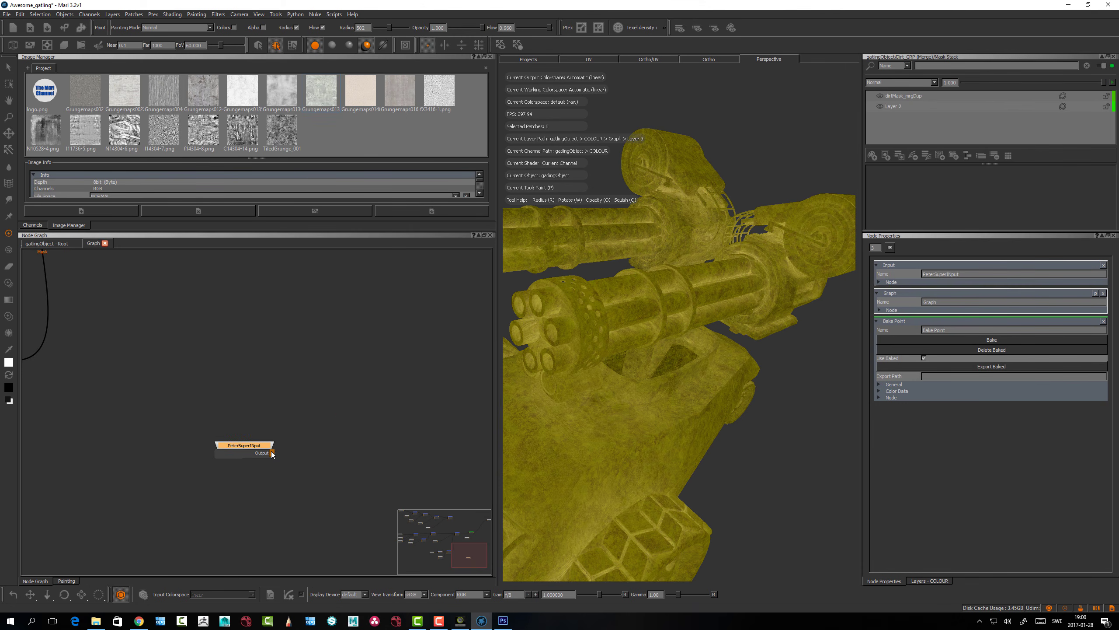
pyautogui.keyDown('alt'); pyautogui.moveTo(653, 383); pyautogui.dragTo(613, 388, button='right'); pyautogui.keyUp('alt')
pyautogui.keyDown('alt'); pyautogui.moveTo(613, 388); pyautogui.dragTo(653, 375); pyautogui.keyUp('alt')
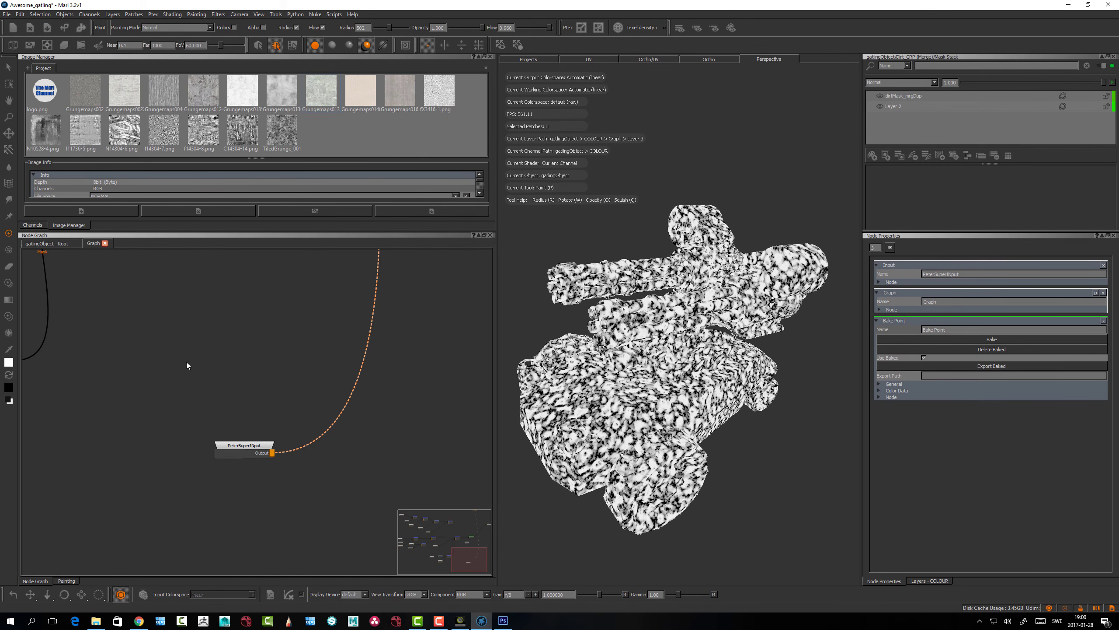
pyautogui.scroll(-3, 247, 360)
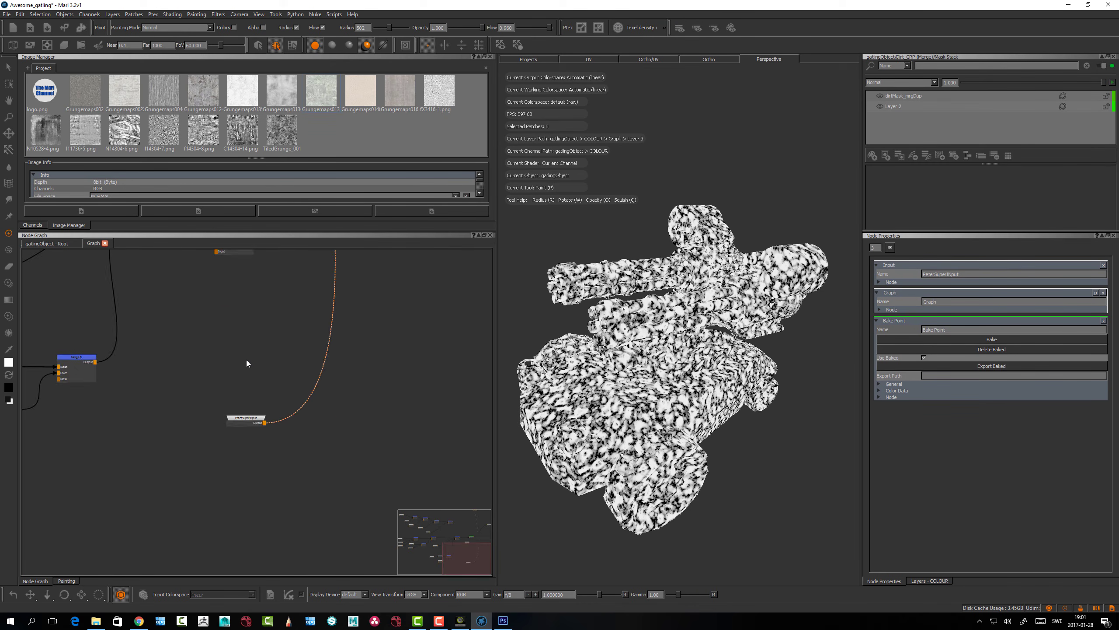
pyautogui.moveTo(246, 360); pyautogui.dragTo(204, 481, button='middle')
pyautogui.moveTo(319, 355); pyautogui.dragTo(311, 444, button='middle')
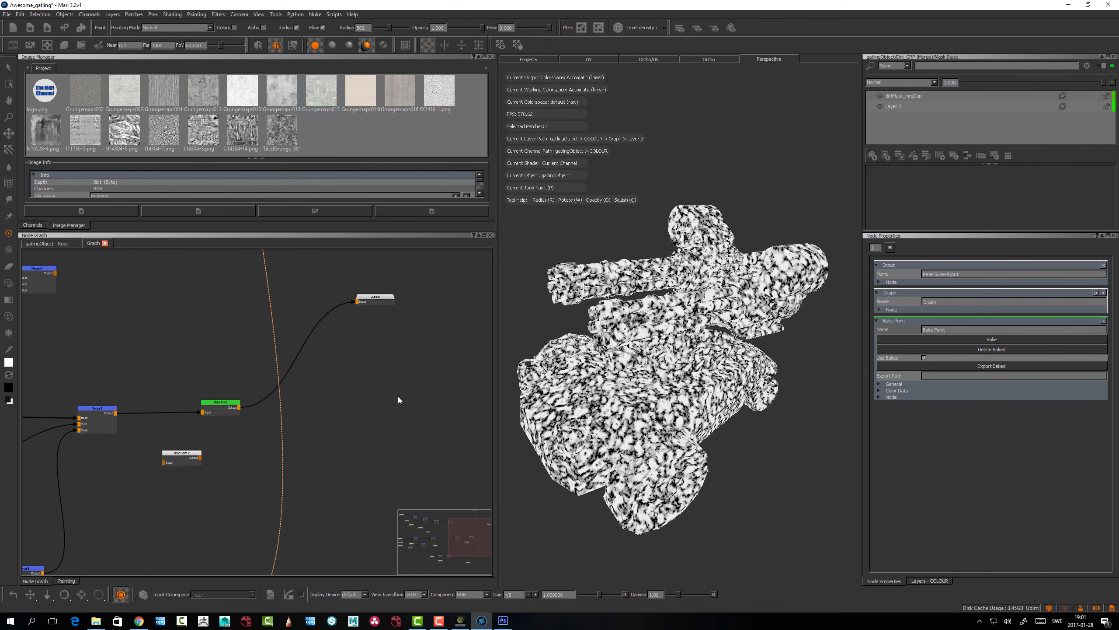
# Return to the root graph and rearrange the Spotify and Graph nodes so their connections are easy to read
pyautogui.click(51, 244)
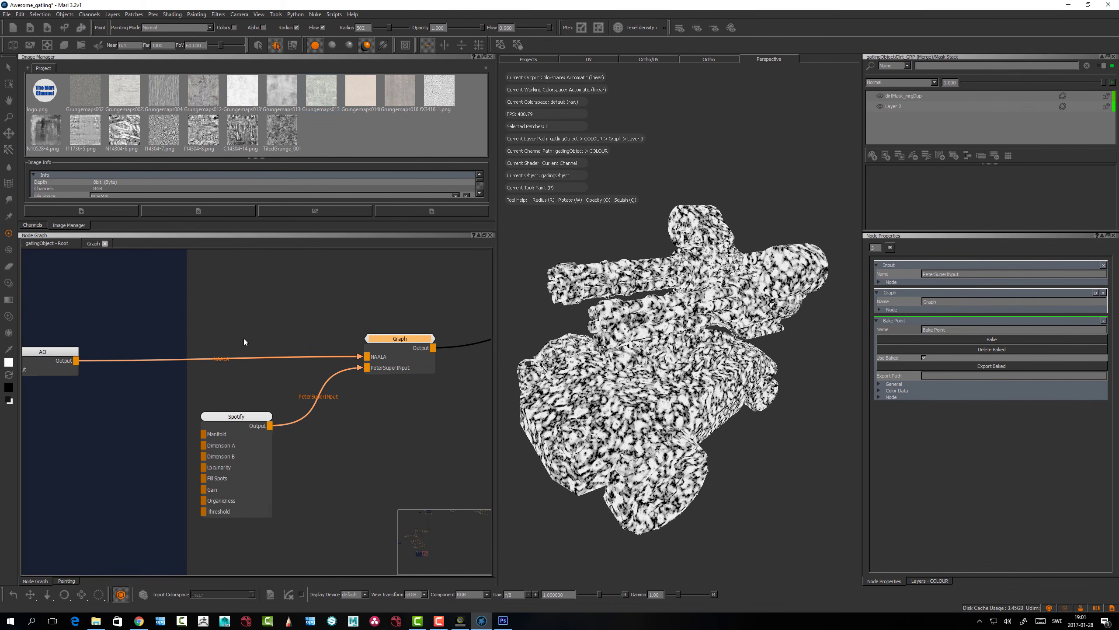
pyautogui.click(280, 308)
pyautogui.moveTo(241, 416); pyautogui.dragTo(239, 403)
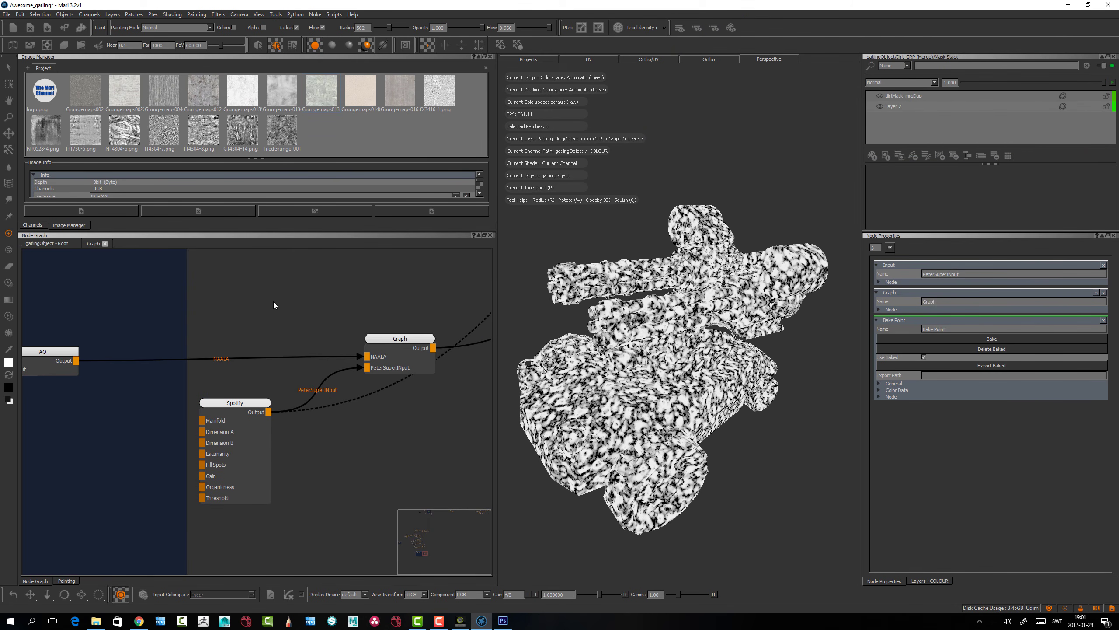
pyautogui.moveTo(398, 344); pyautogui.dragTo(406, 345)
pyautogui.click(382, 304)
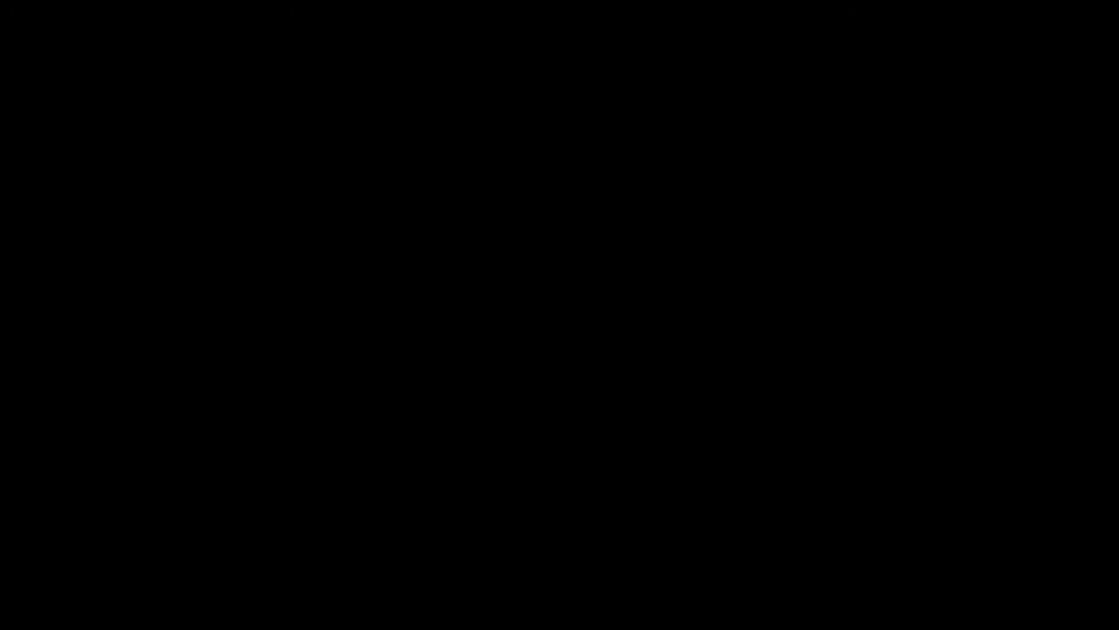